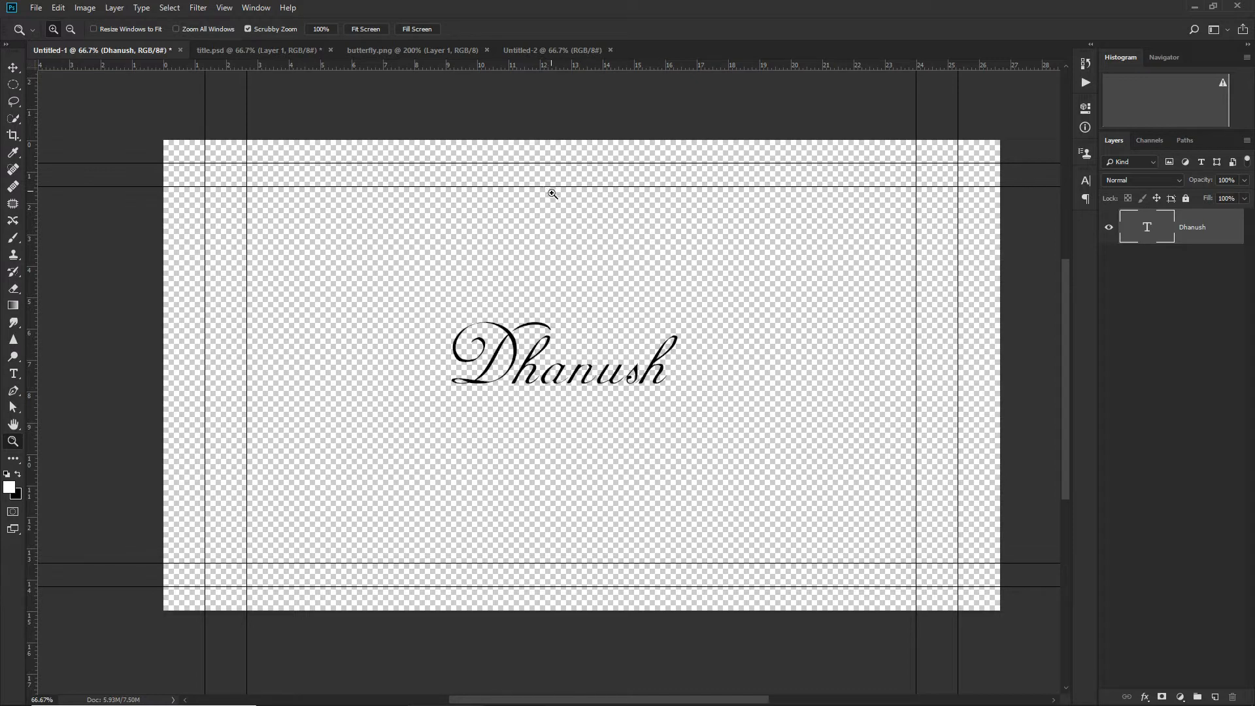
Step: Create a white Film & Video document at HDTV 1080p, 1920 × 1080 pixels, with a resolution of 72 pixels/inch
{"action": "key", "text": "ctrl+n"}
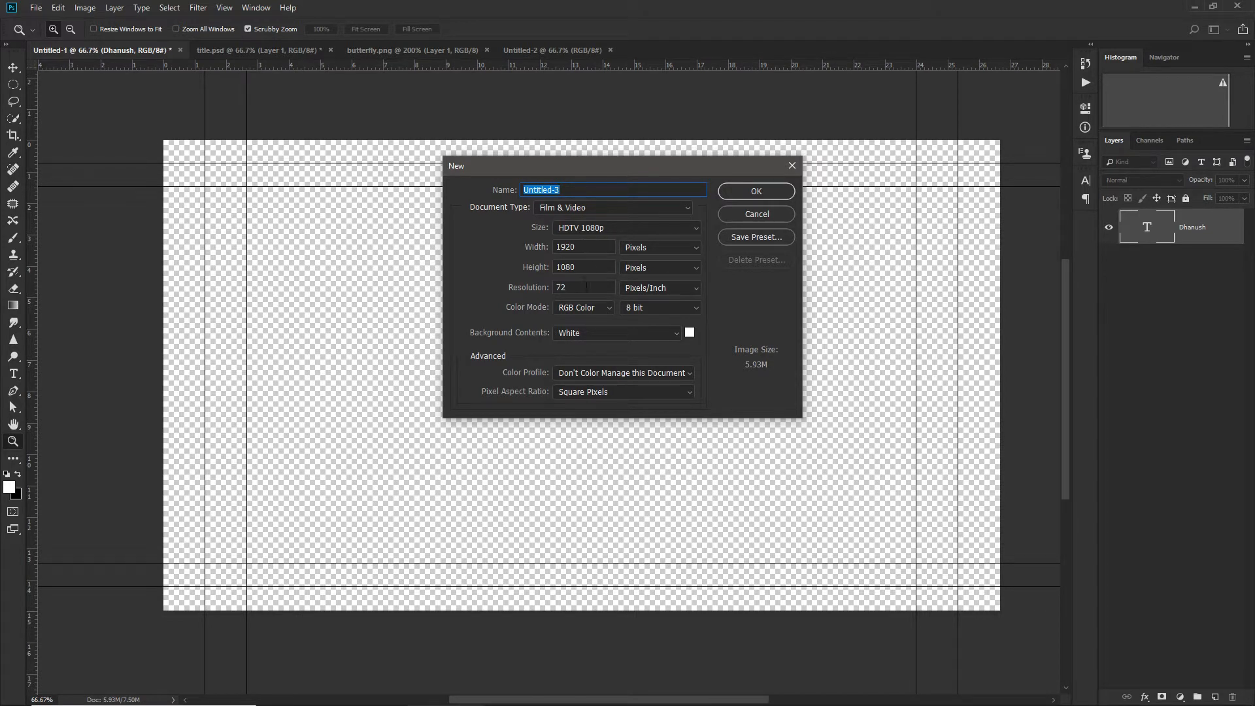
{"action": "left_click", "coordinate": [559, 207]}
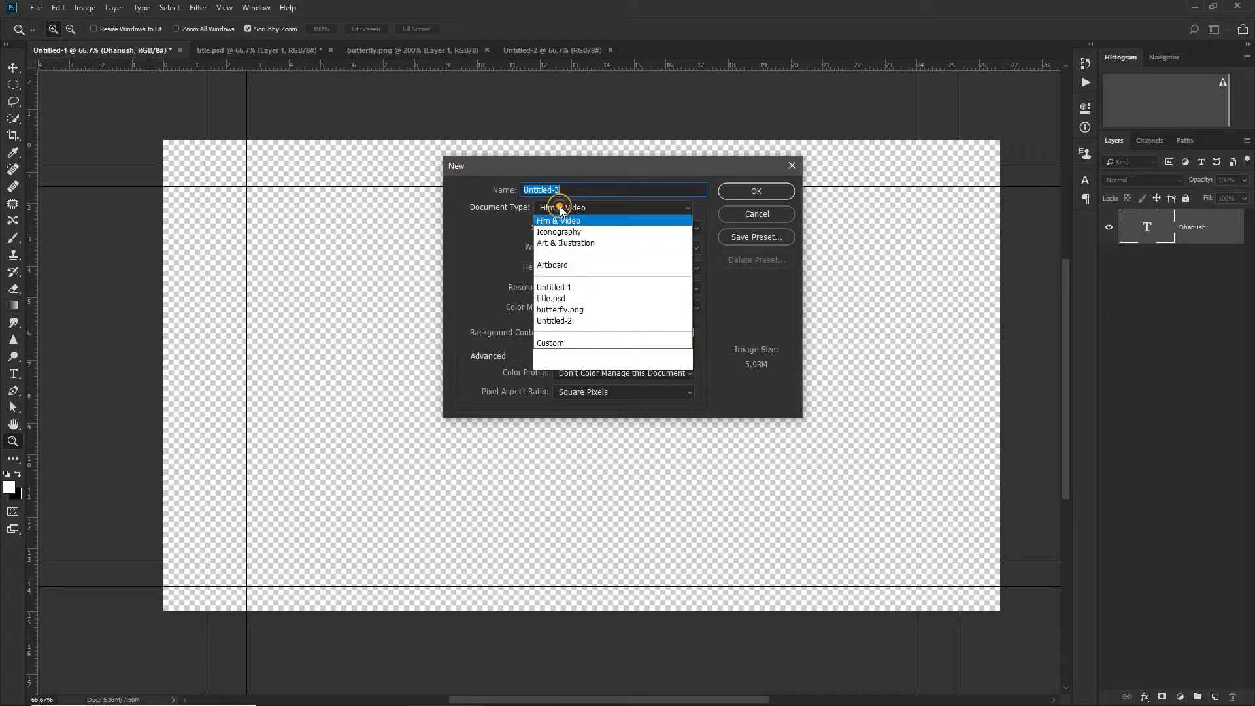
{"action": "left_click", "coordinate": [581, 322]}
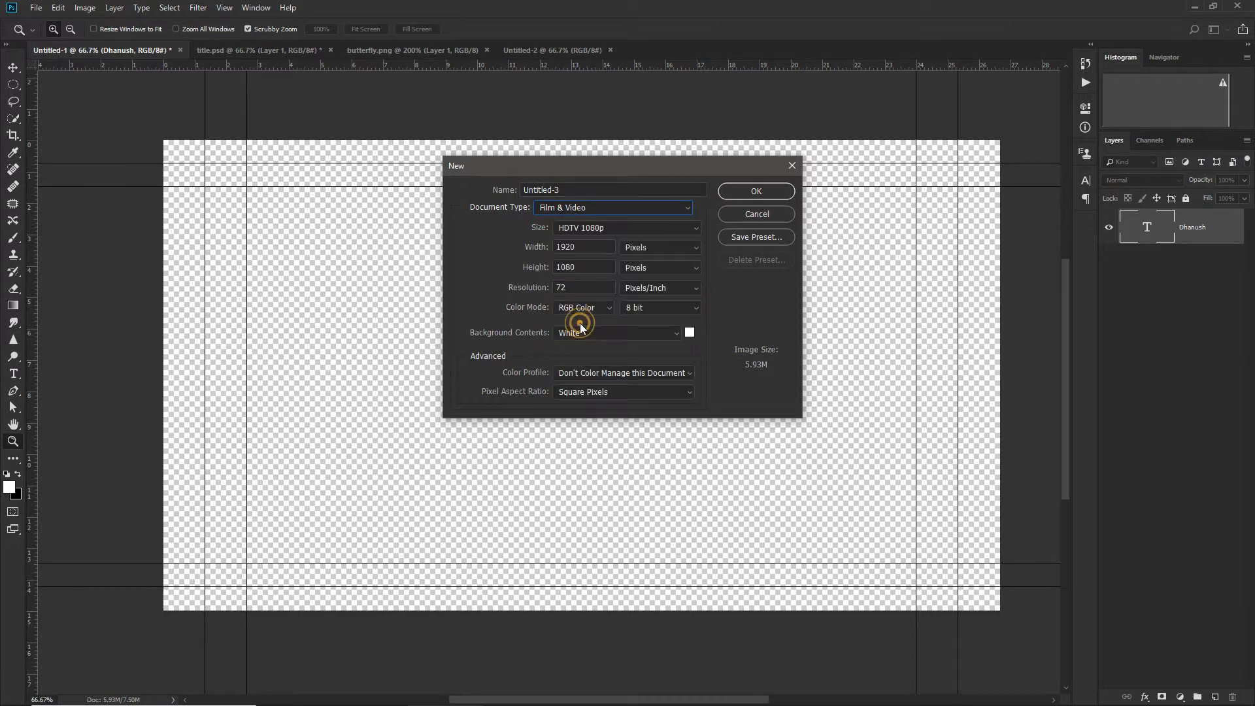
{"action": "double_click", "coordinate": [568, 287]}
{"action": "left_click", "coordinate": [736, 193]}
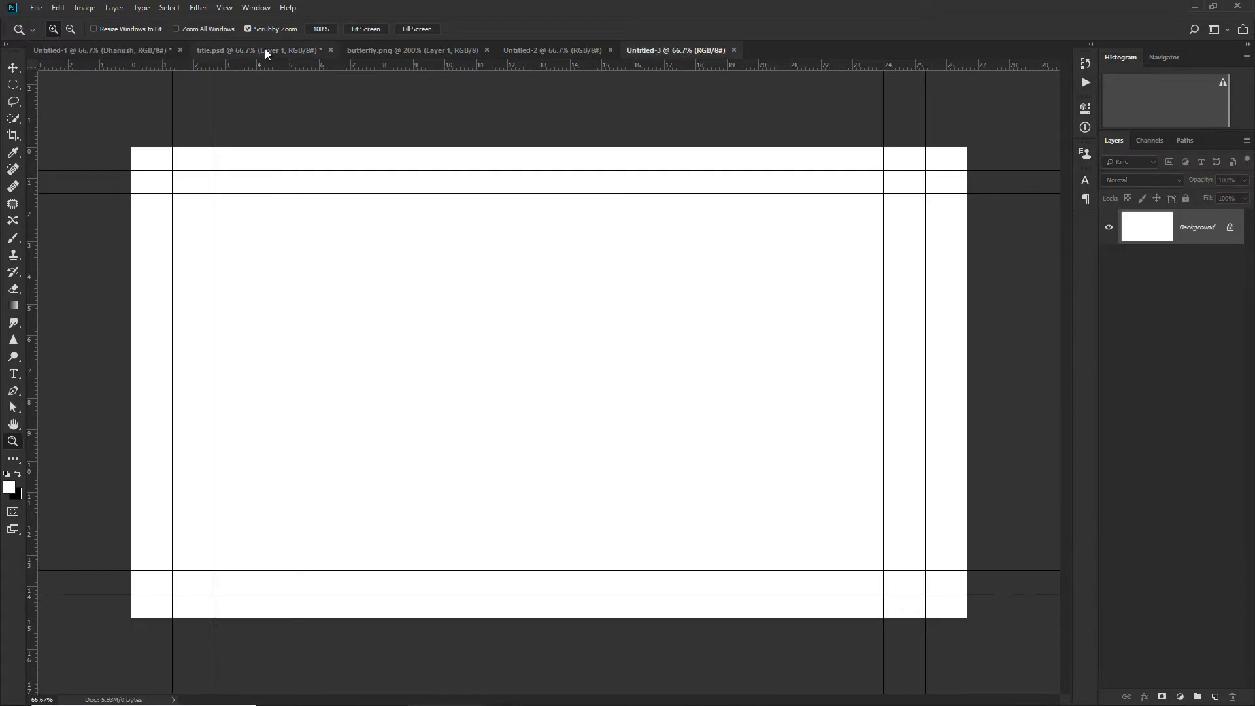
Step: Review the prepared background in title.psd and the image in butterfly.png
{"action": "left_click", "coordinate": [264, 49]}
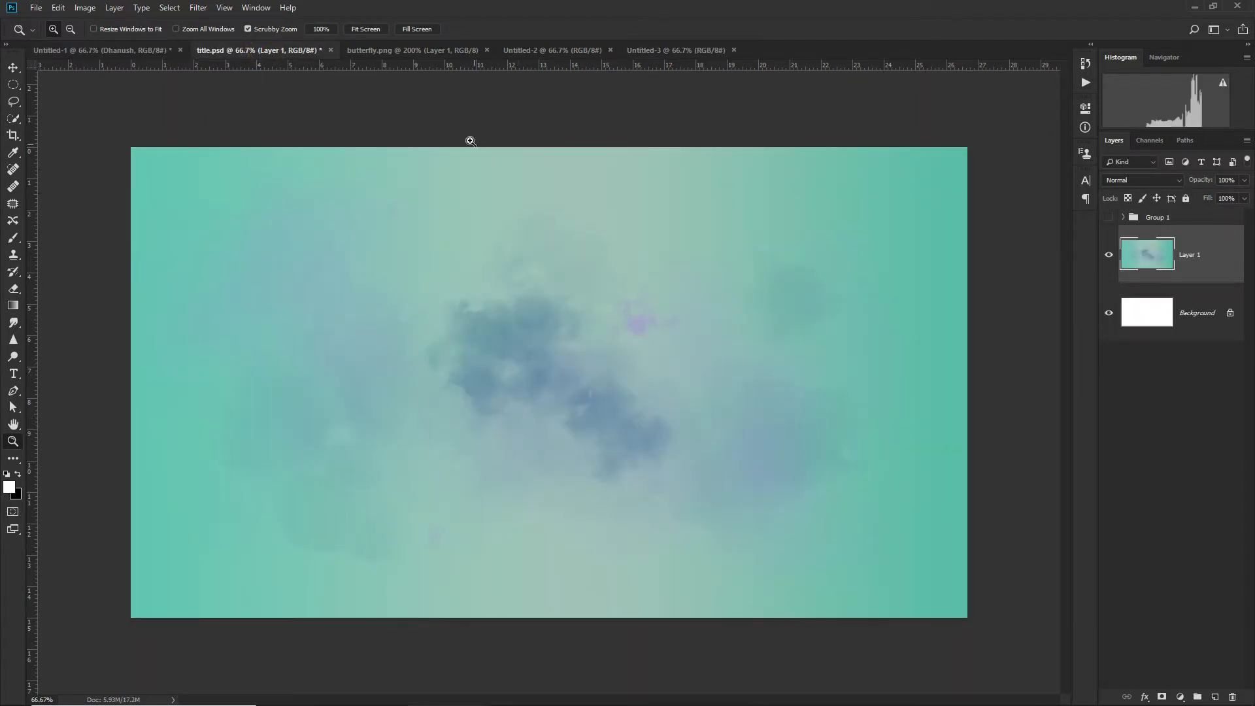
{"action": "left_click", "coordinate": [425, 49]}
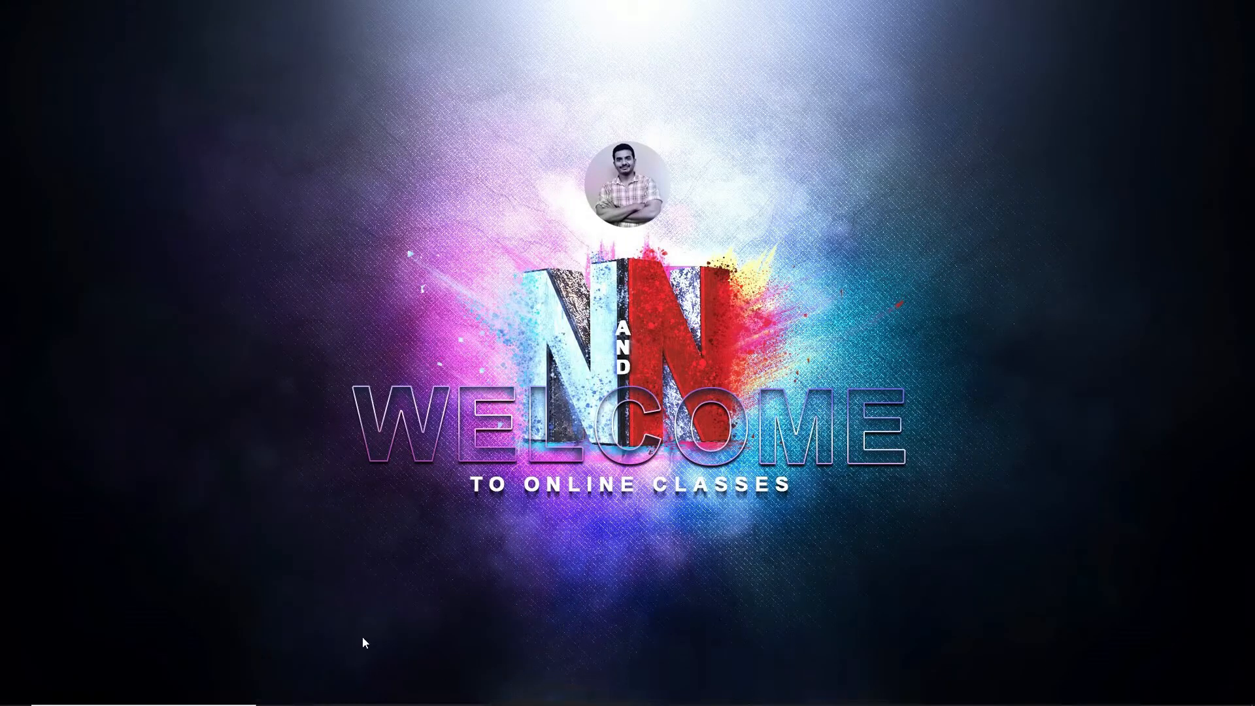
Step: Switch to After Effects and dismiss its Start screen
{"action": "left_click", "coordinate": [363, 697]}
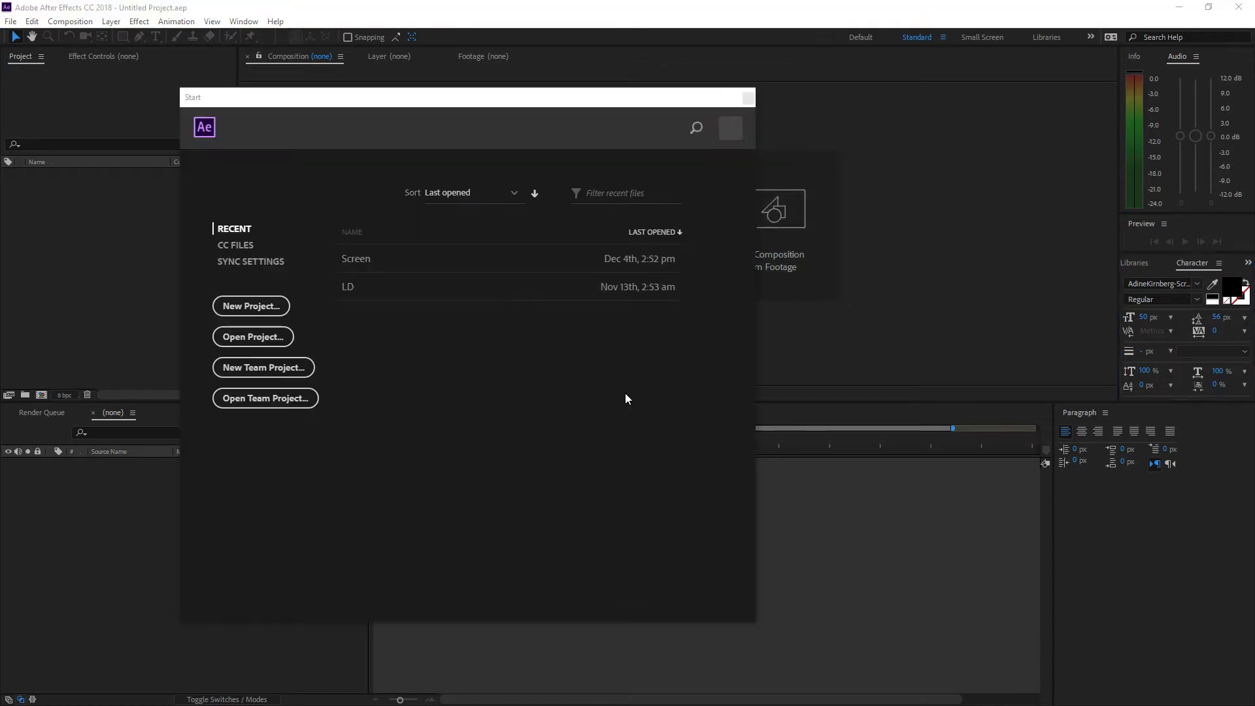
{"action": "left_click", "coordinate": [746, 98]}
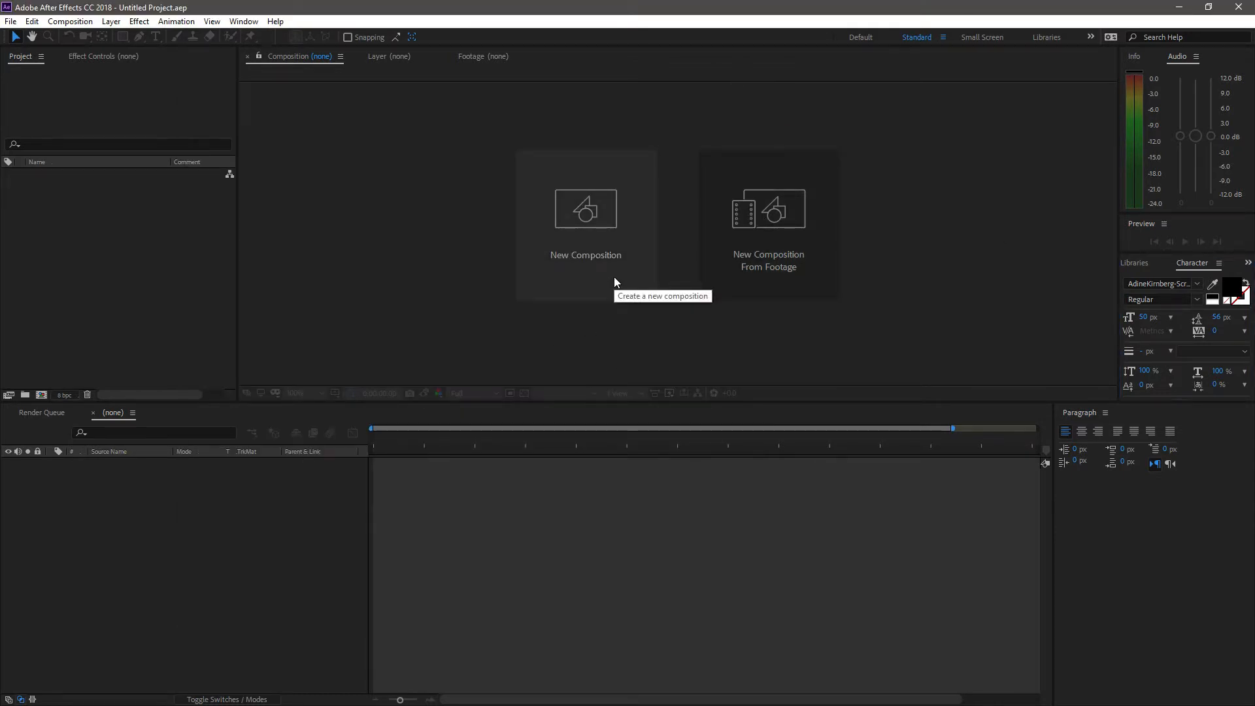
Step: Create a 1920 × 1080 composition at 24 fps lasting 0:00:20:00 with a white background, and fit it in the viewer
{"action": "left_click", "coordinate": [573, 254]}
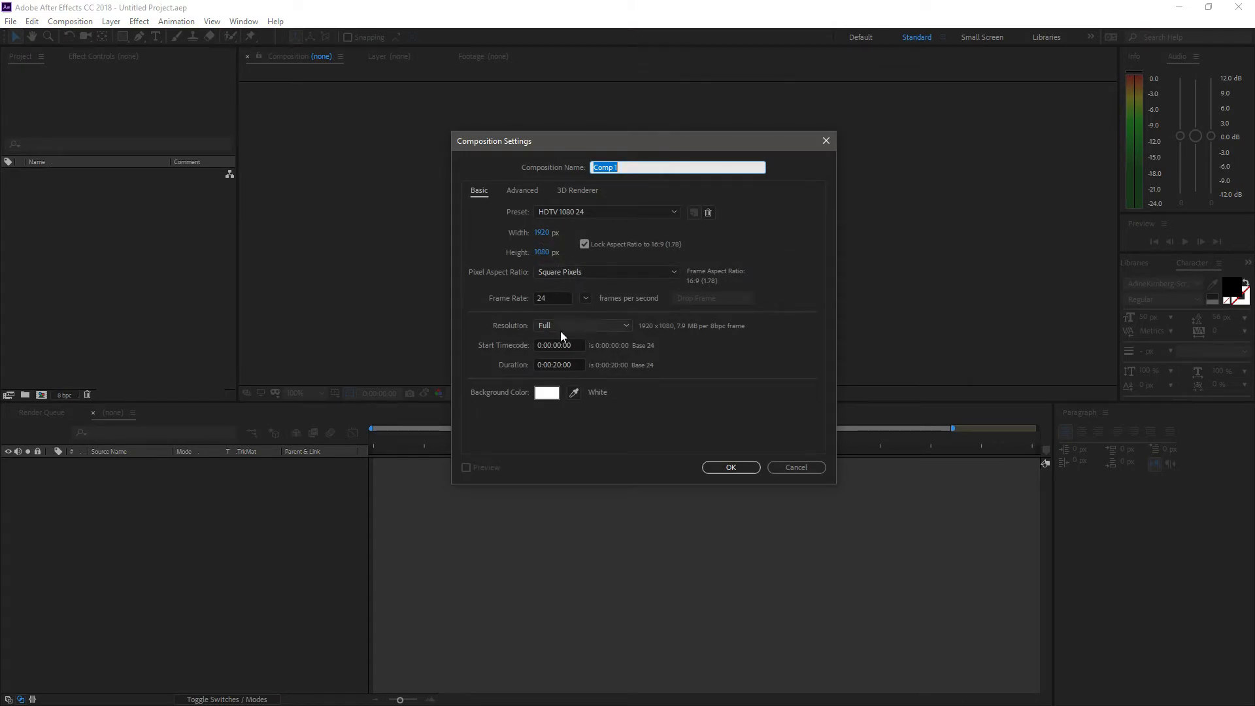
{"action": "left_click", "coordinate": [552, 296]}
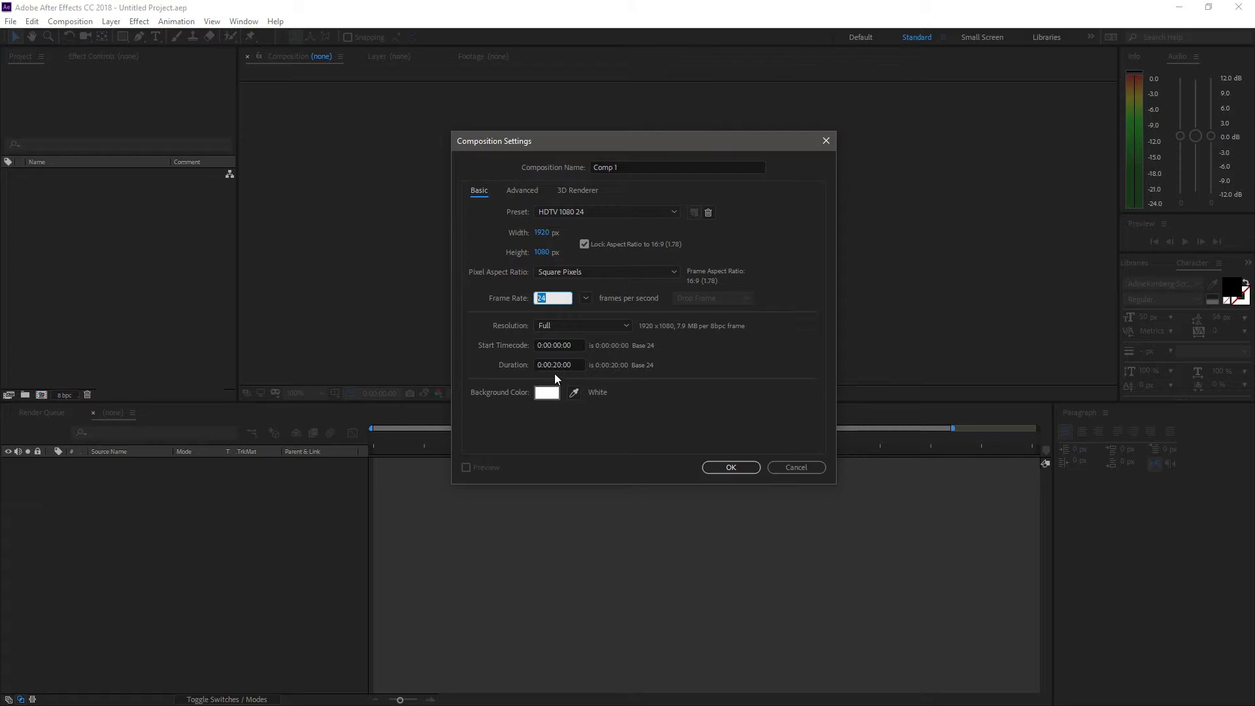
{"action": "left_click", "coordinate": [569, 366]}
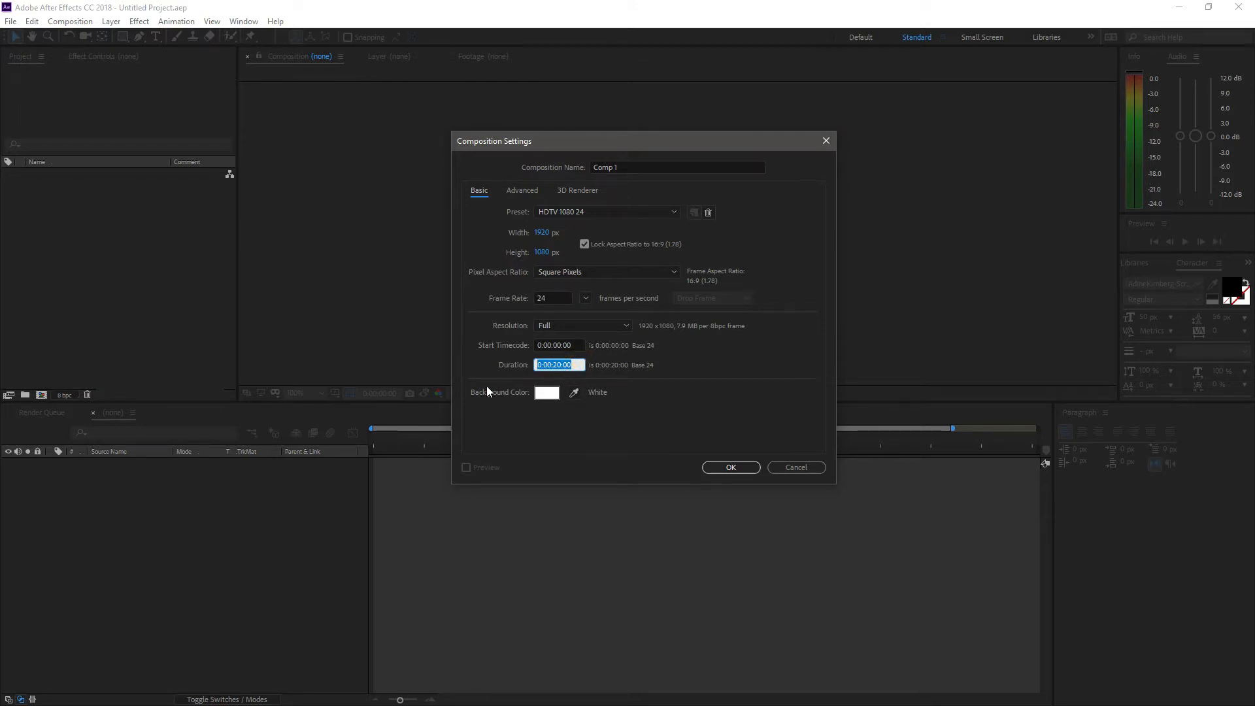
{"action": "left_click", "coordinate": [732, 468]}
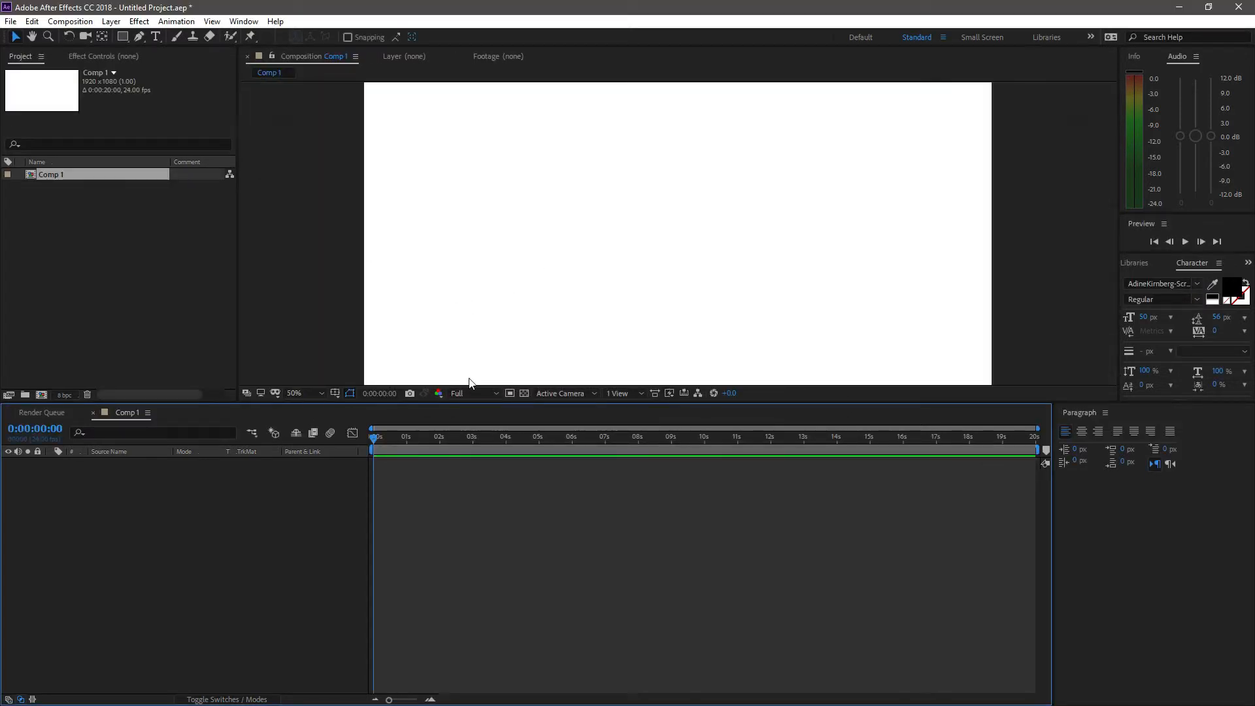
{"action": "left_click", "coordinate": [320, 392]}
{"action": "left_click", "coordinate": [308, 412]}
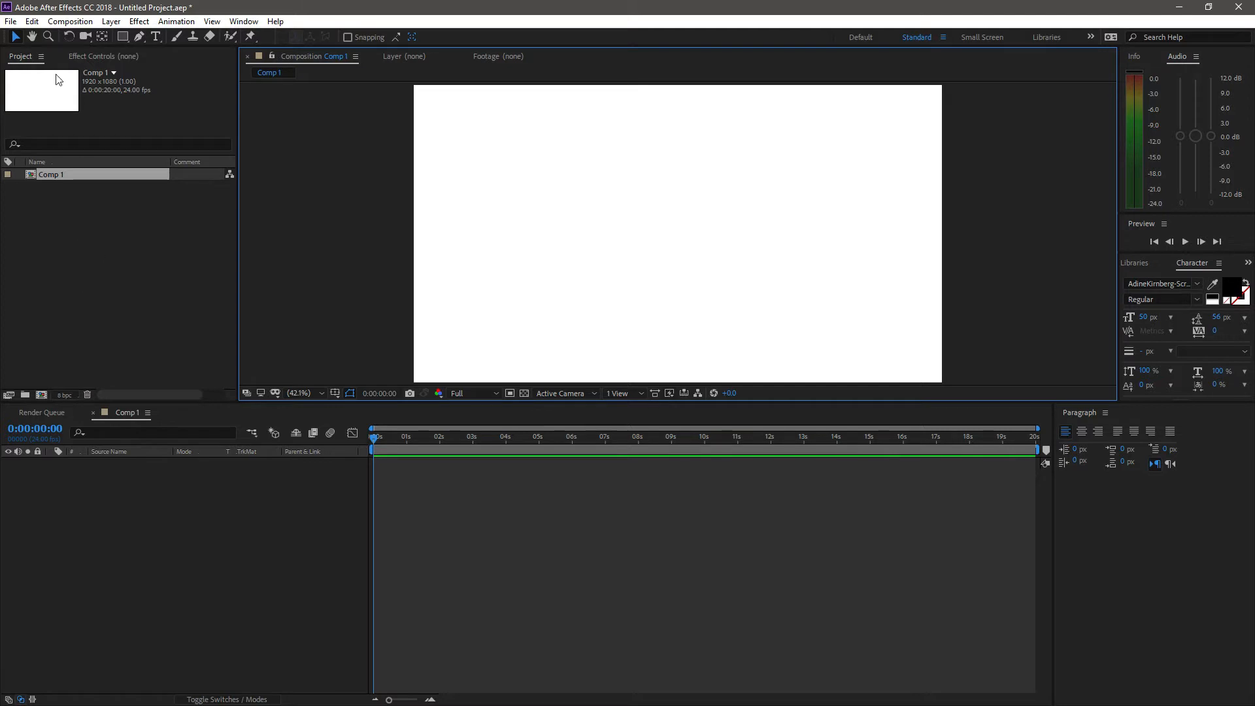
Step: Import Bg.jpg from the Af folder into the project as footage
{"action": "left_click", "coordinate": [43, 215]}
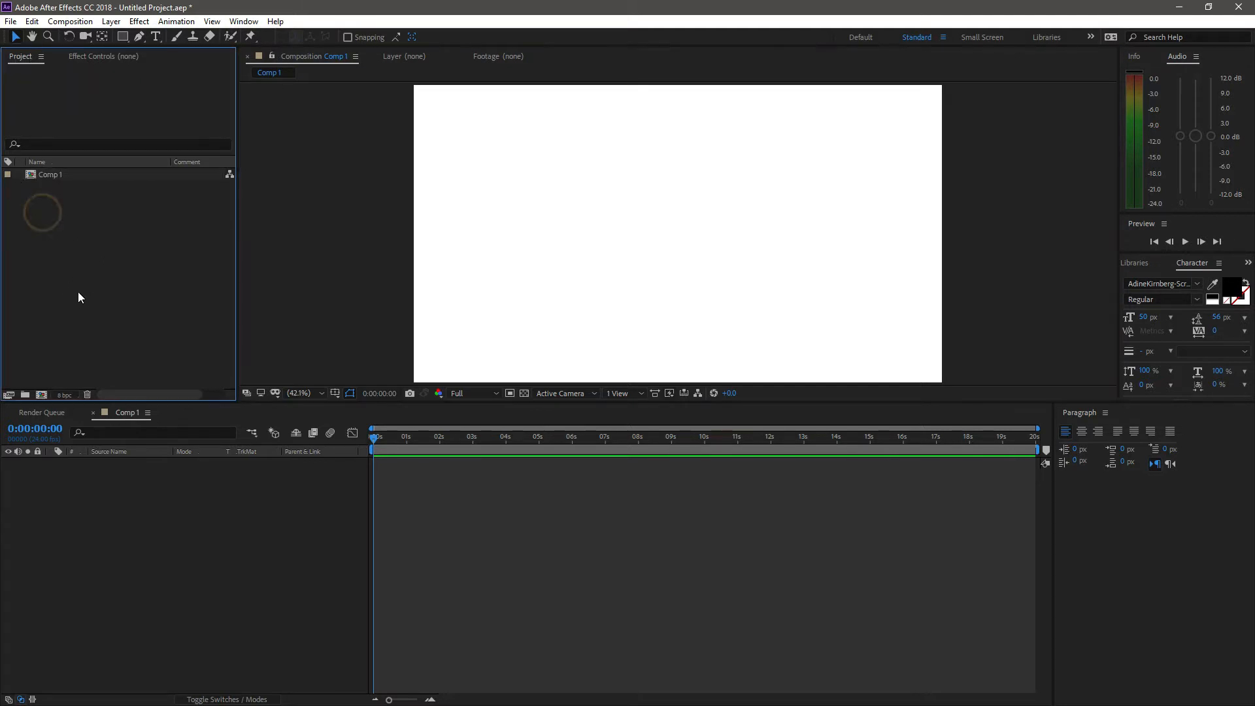
{"action": "double_click", "coordinate": [77, 277]}
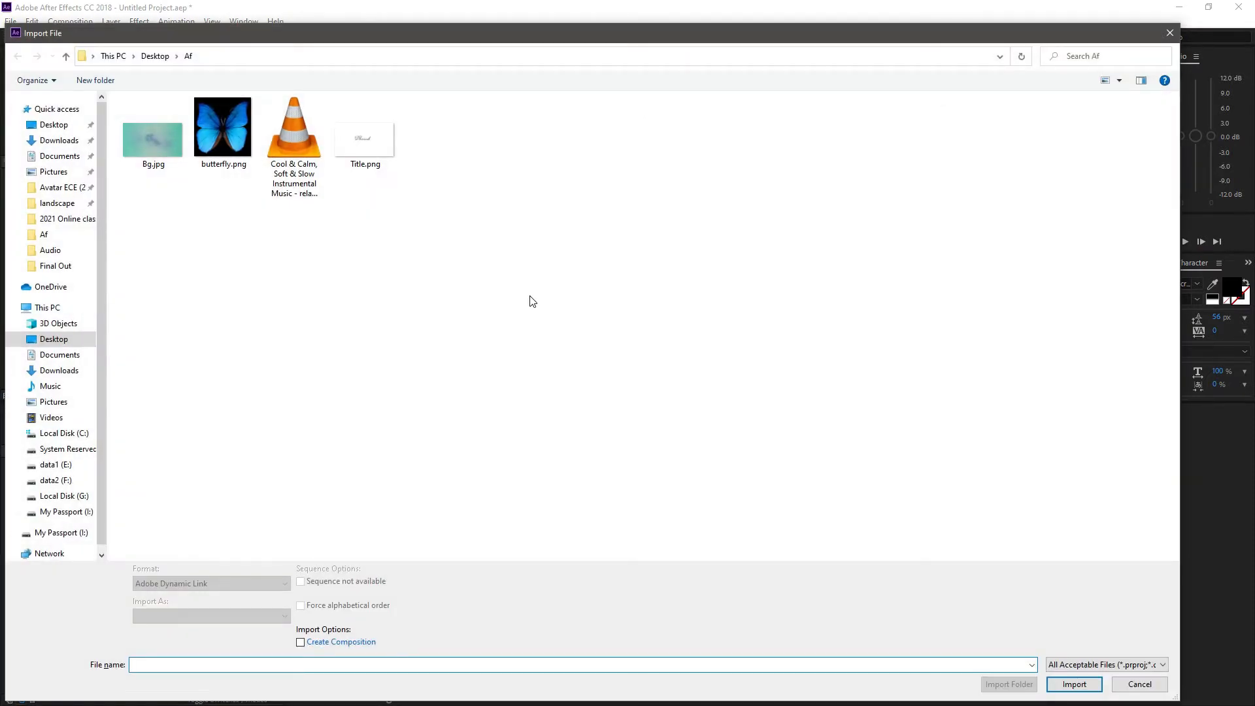
{"action": "left_click", "coordinate": [386, 144]}
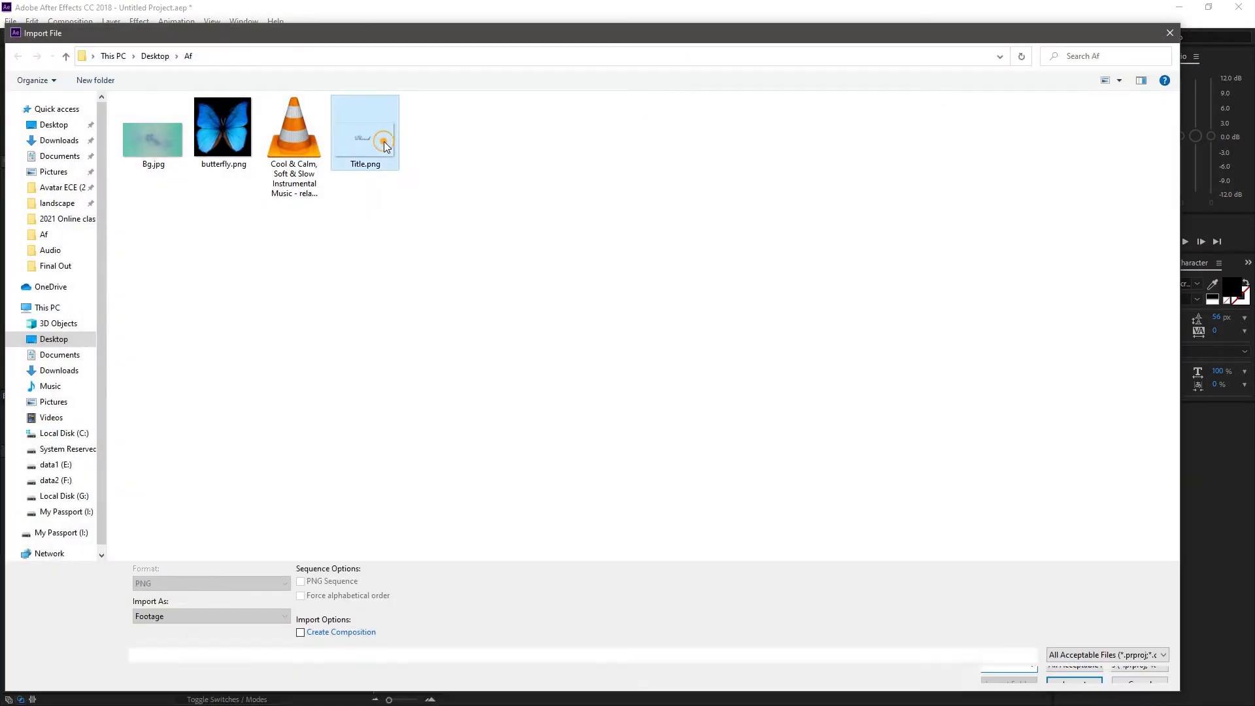
{"action": "left_click", "coordinate": [145, 146]}
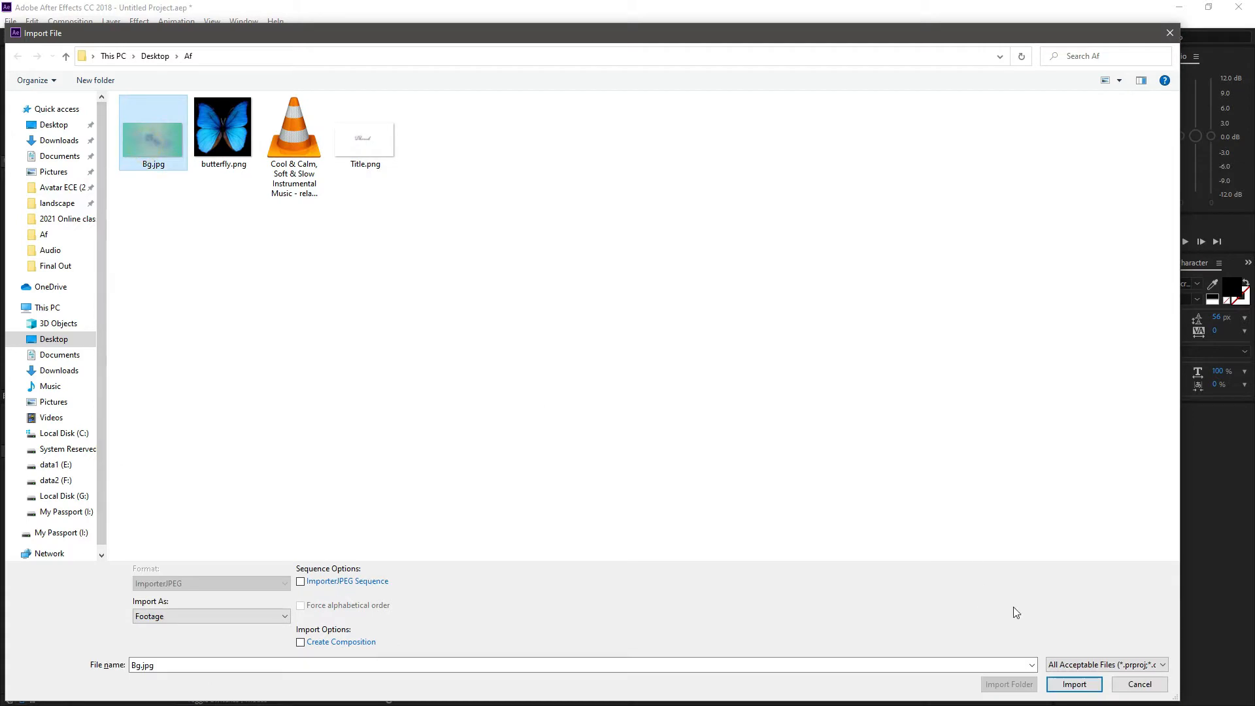
{"action": "left_click", "coordinate": [1062, 685]}
Step: Import butterfly.png and Title.png together from the Af folder into the project as footage
{"action": "right_click", "coordinate": [103, 228]}
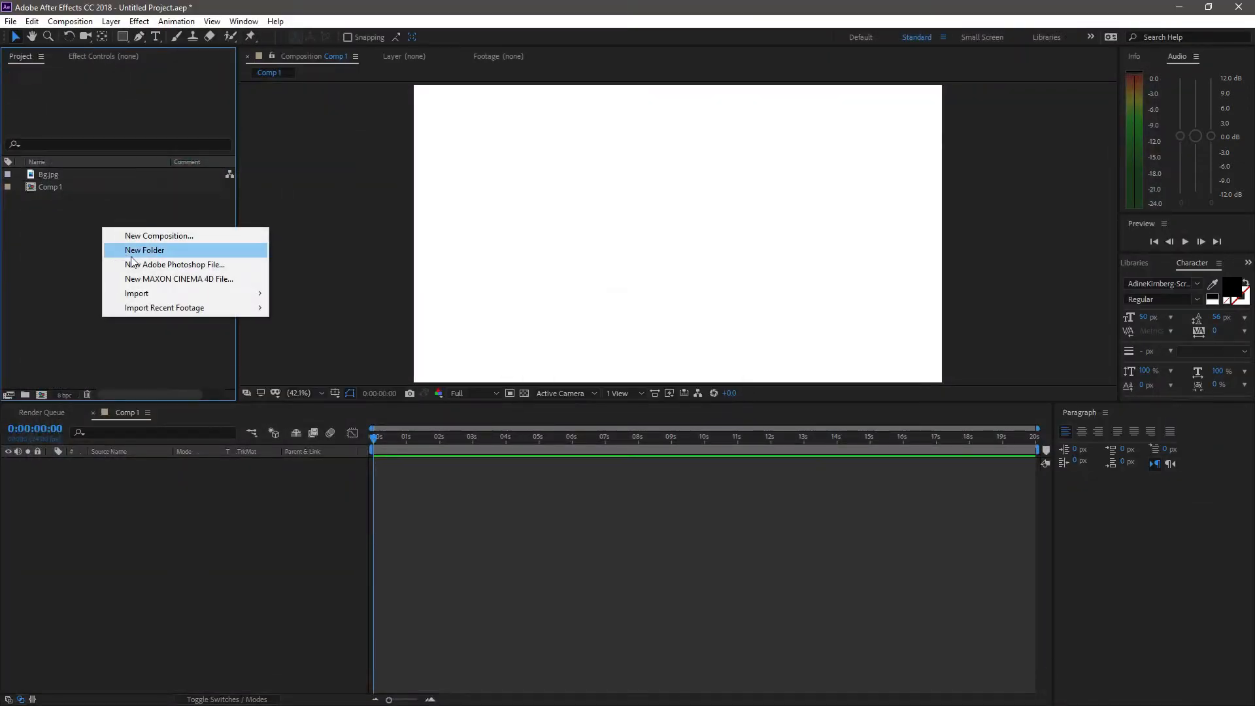
{"action": "mouse_move", "coordinate": [155, 293]}
{"action": "left_click", "coordinate": [288, 292]}
{"action": "left_click", "coordinate": [223, 133]}
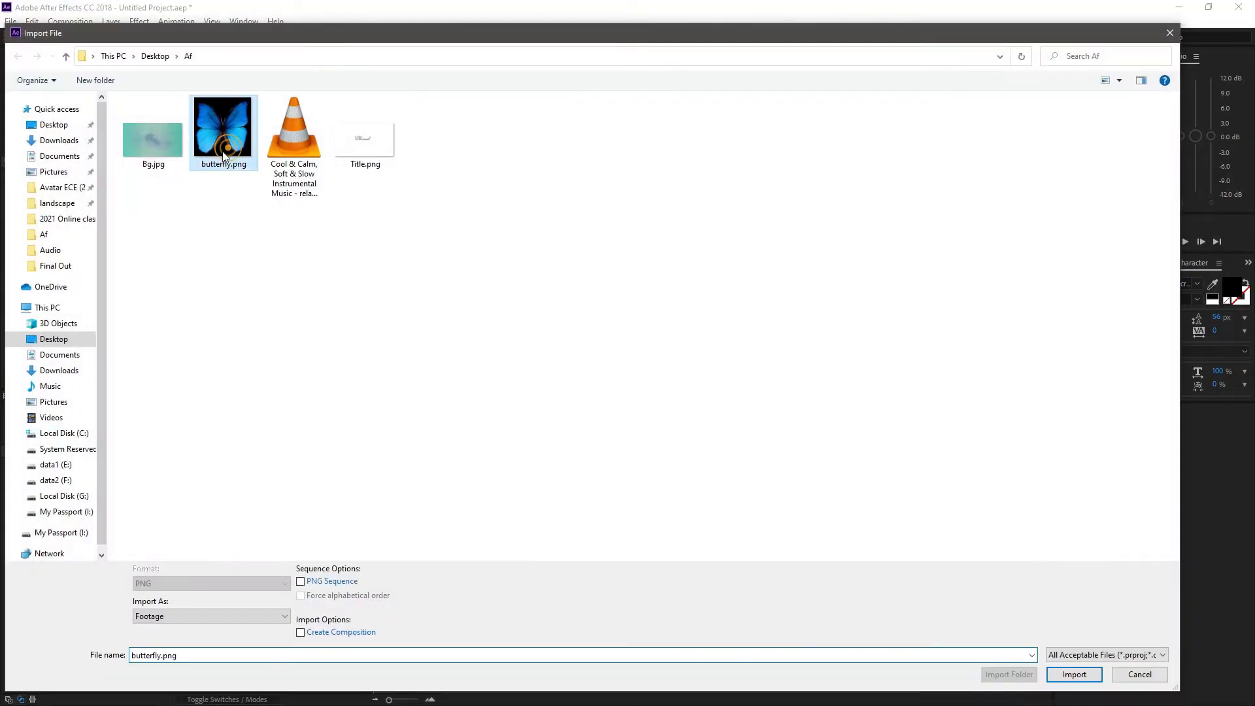
{"action": "left_click", "coordinate": [375, 155], "text": "ctrl"}
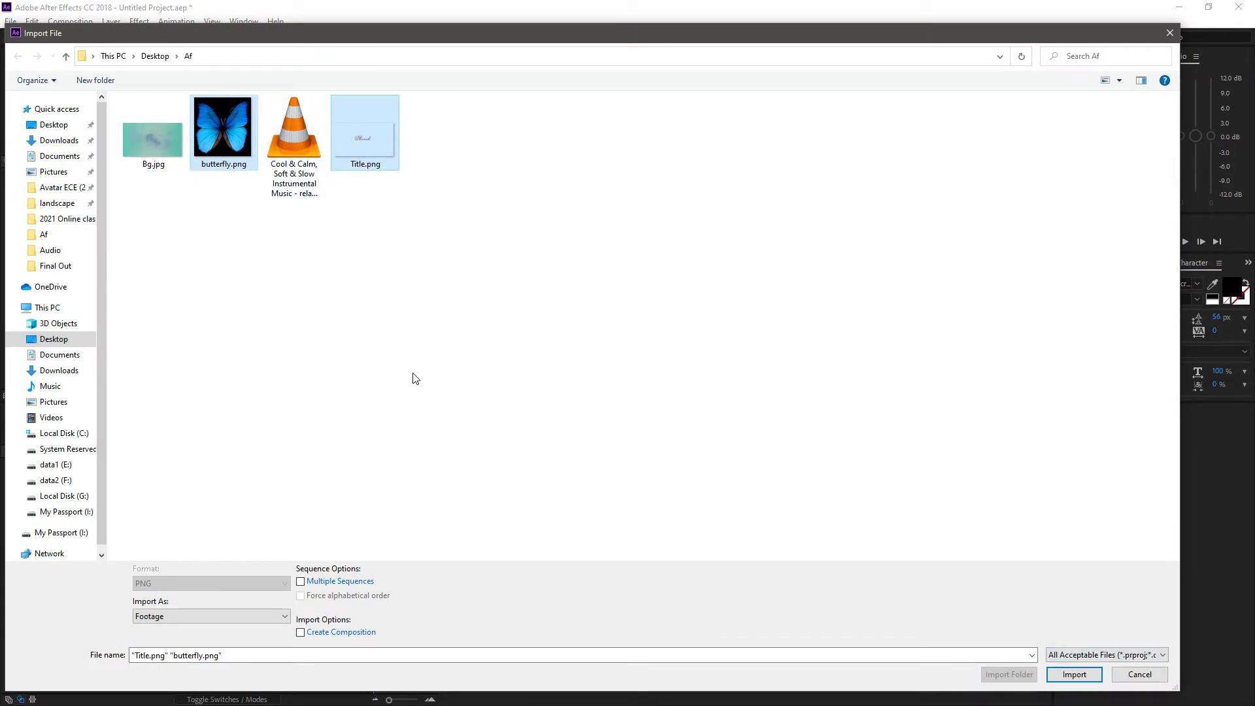
{"action": "left_click", "coordinate": [1073, 674]}
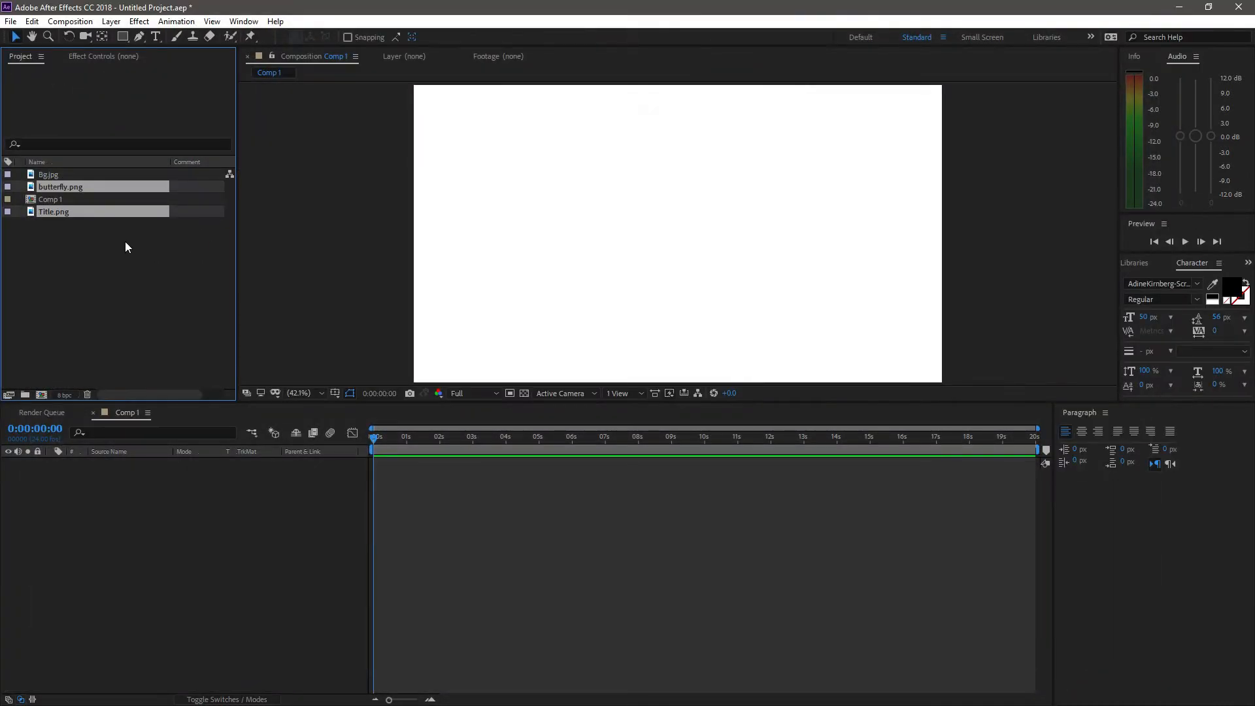
Step: Try adding Bg.jpg to the Comp 1 timeline, and delete that layer again
{"action": "left_click", "coordinate": [56, 238]}
{"action": "left_click", "coordinate": [57, 212]}
{"action": "left_click", "coordinate": [59, 186]}
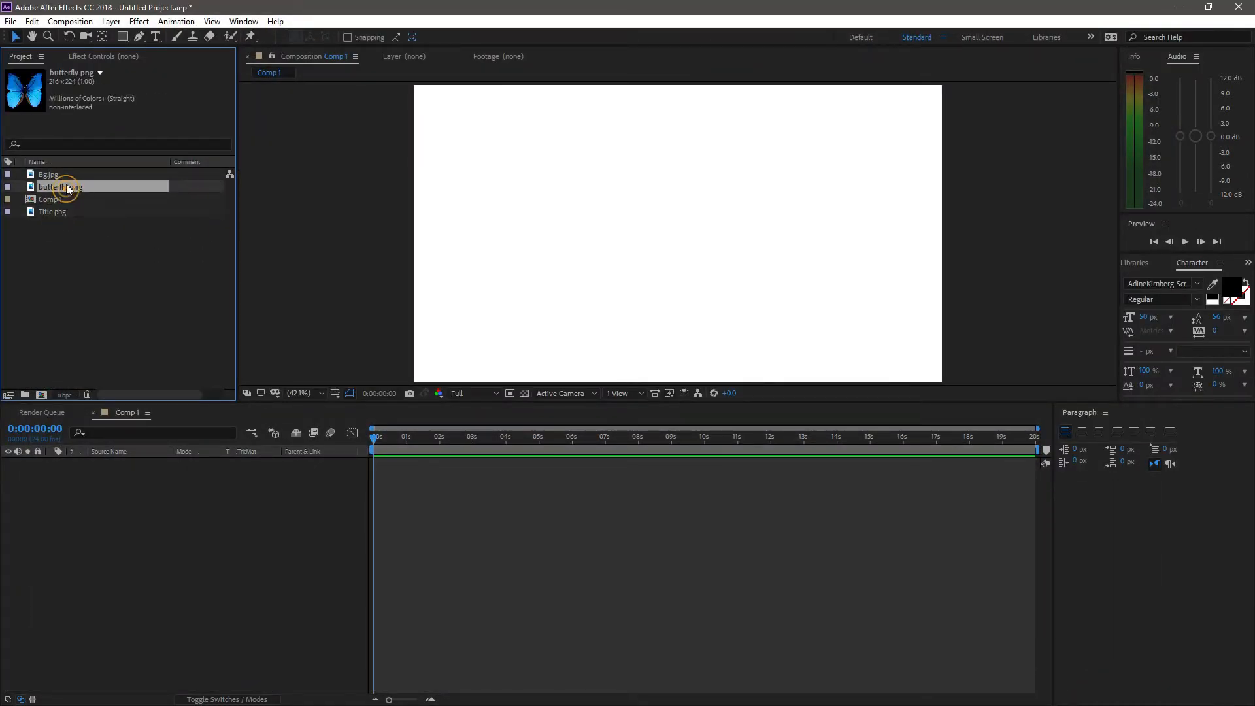
{"action": "left_click", "coordinate": [61, 175]}
{"action": "left_click_drag", "start_coordinate": [62, 174], "coordinate": [140, 515]}
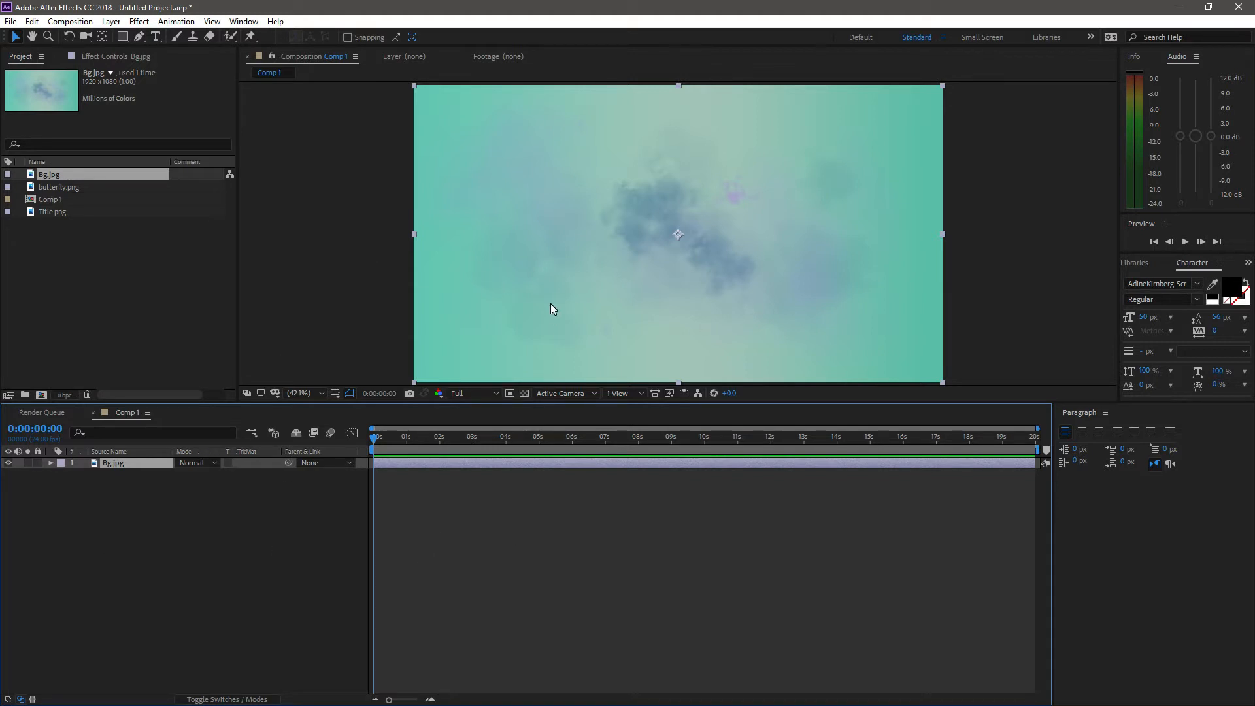
{"action": "key", "text": "Delete"}
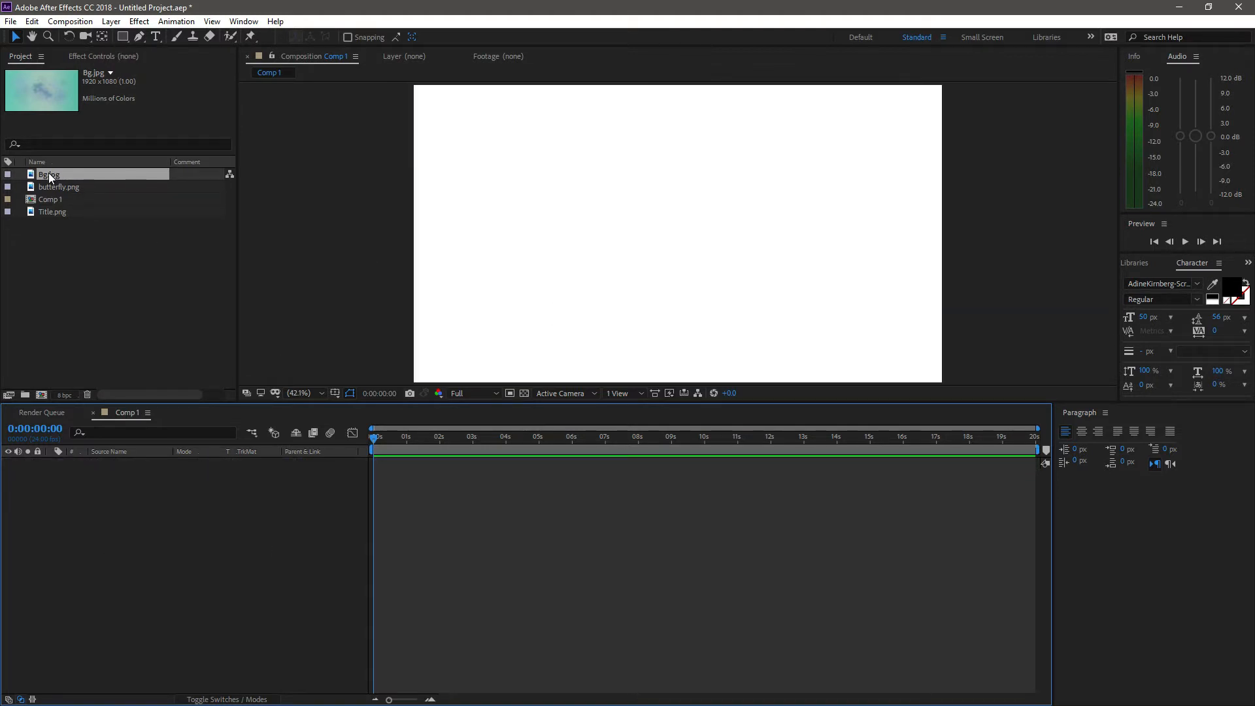
Step: Try placing Bg.jpg directly onto the composition canvas, and delete the resulting layer
{"action": "left_click_drag", "start_coordinate": [42, 174], "coordinate": [658, 233]}
{"action": "scroll", "coordinate": [678, 230], "scroll_direction": "down", "scroll_amount": 2}
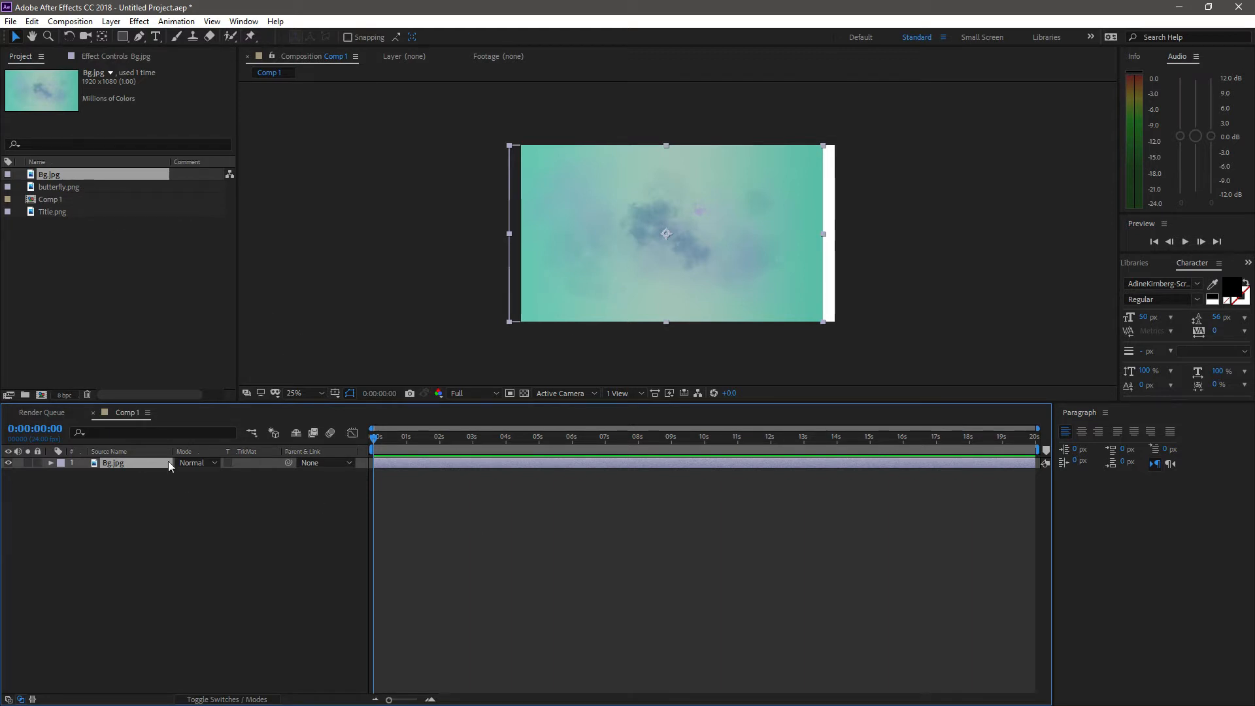
{"action": "key", "text": "Delete"}
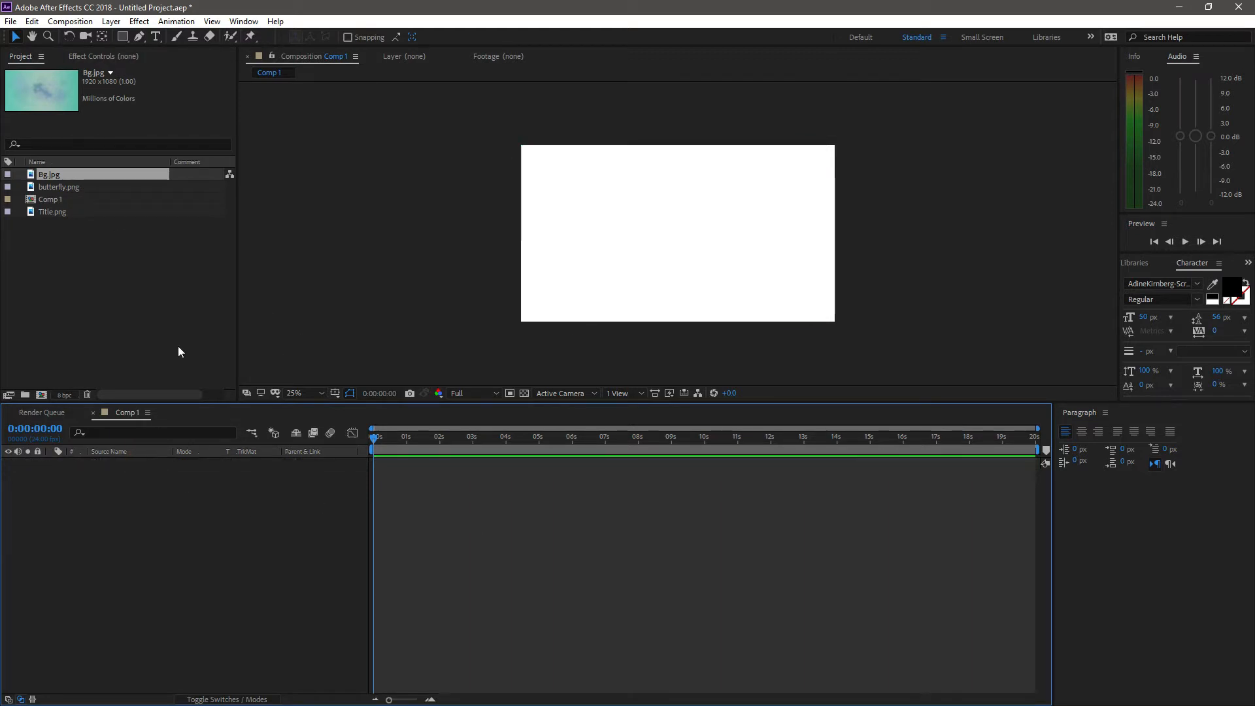
Step: Add Bg.jpg to the Comp 1 timeline as a centred background layer, and deselect it
{"action": "left_click", "coordinate": [57, 175]}
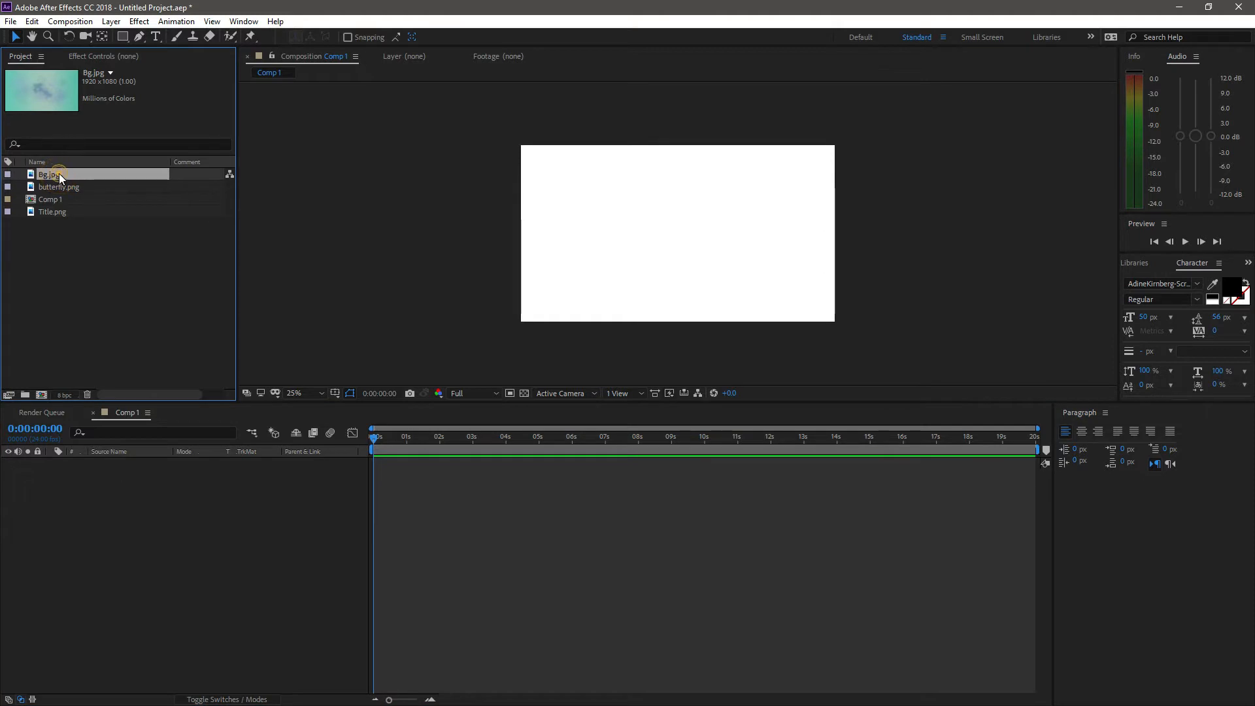
{"action": "left_click_drag", "start_coordinate": [59, 173], "coordinate": [128, 526]}
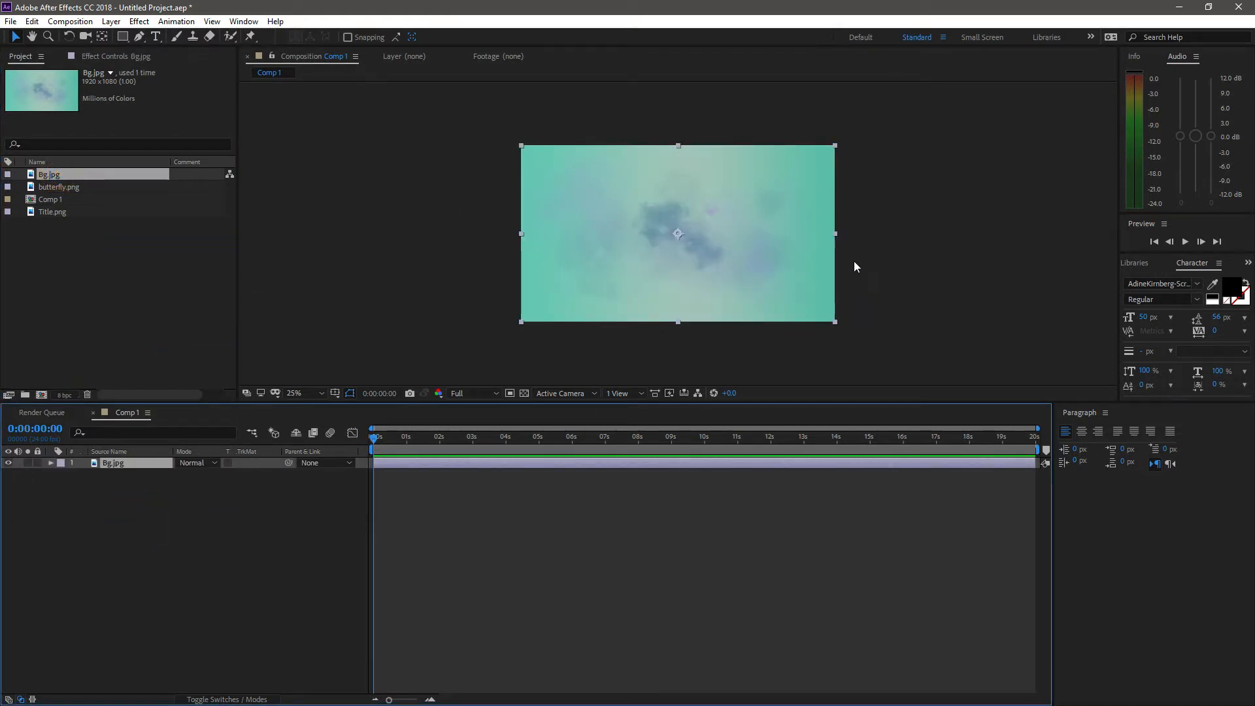
{"action": "scroll", "coordinate": [638, 268], "scroll_direction": "up", "scroll_amount": 2}
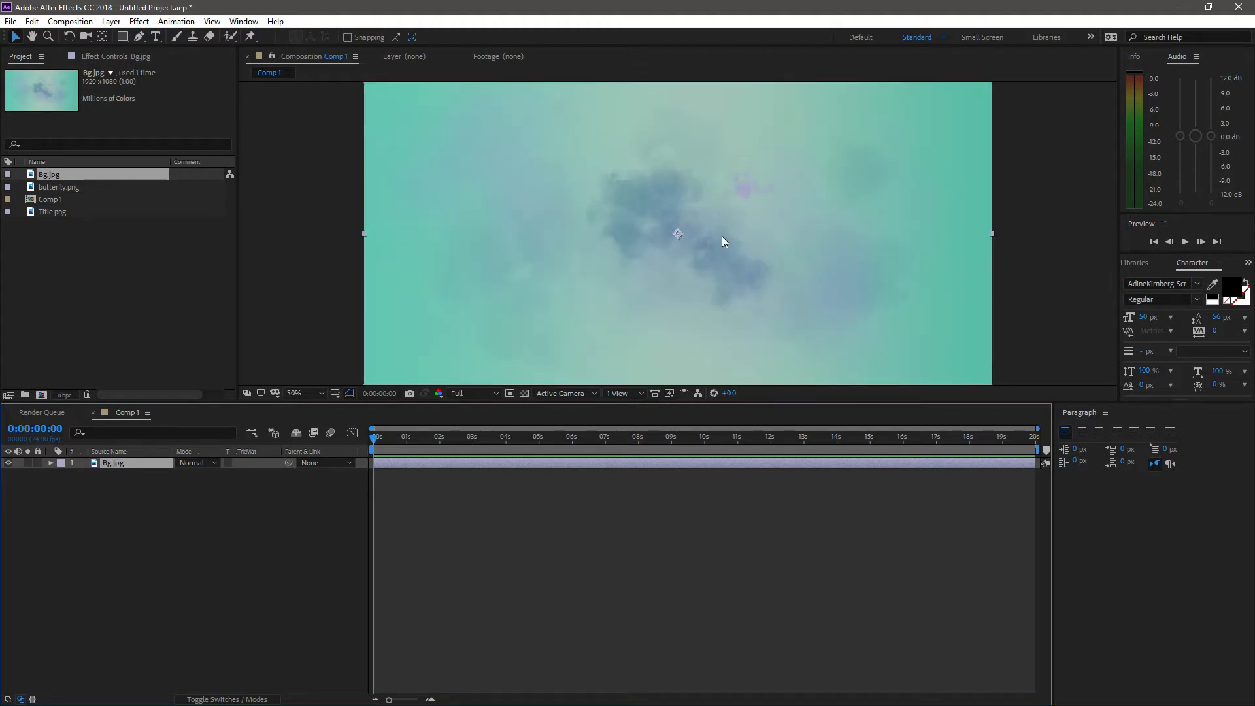
{"action": "scroll", "coordinate": [721, 237], "scroll_direction": "down", "scroll_amount": 2}
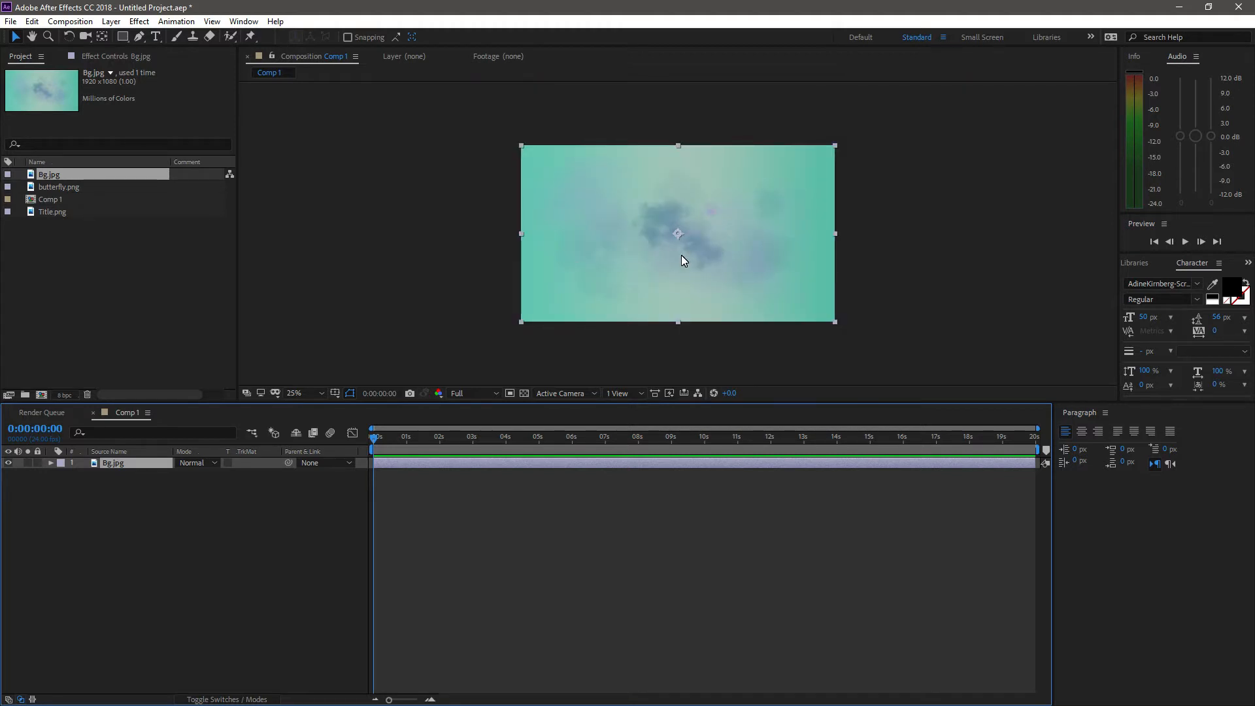
{"action": "left_click", "coordinate": [634, 348]}
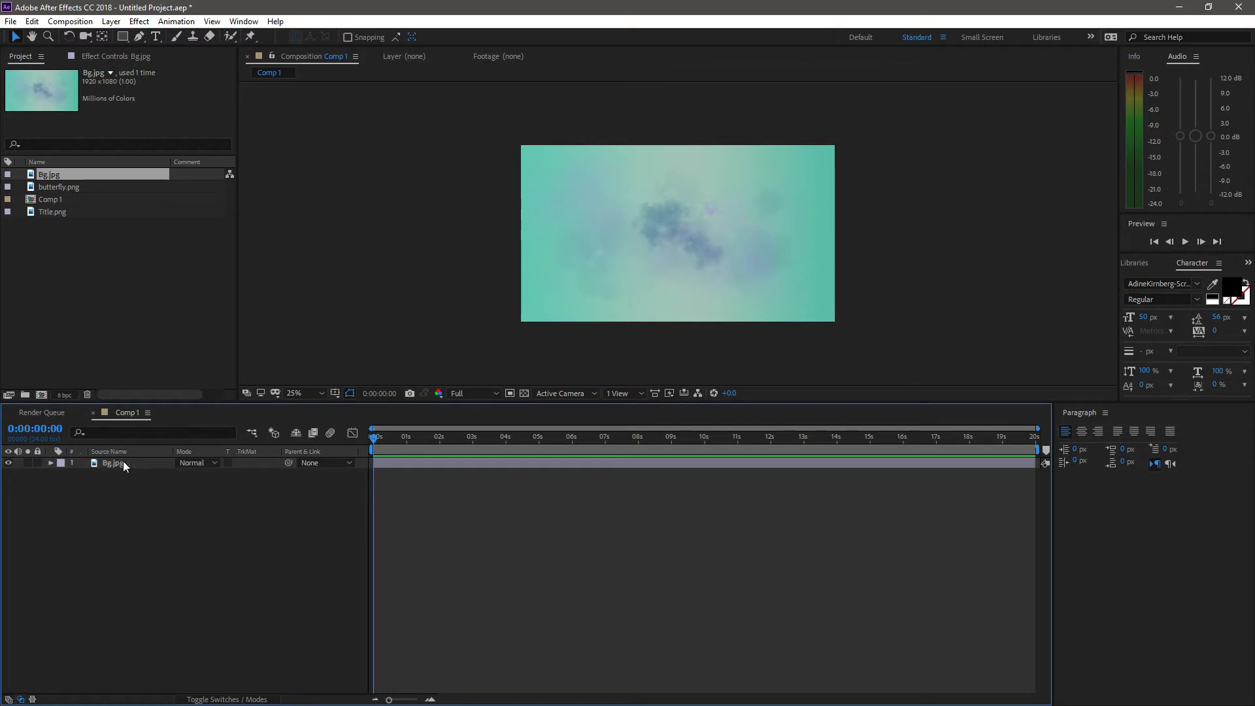
Step: Add Title.png to the Comp 1 timeline as a layer above Bg.jpg
{"action": "left_click", "coordinate": [69, 188]}
{"action": "left_click", "coordinate": [72, 211]}
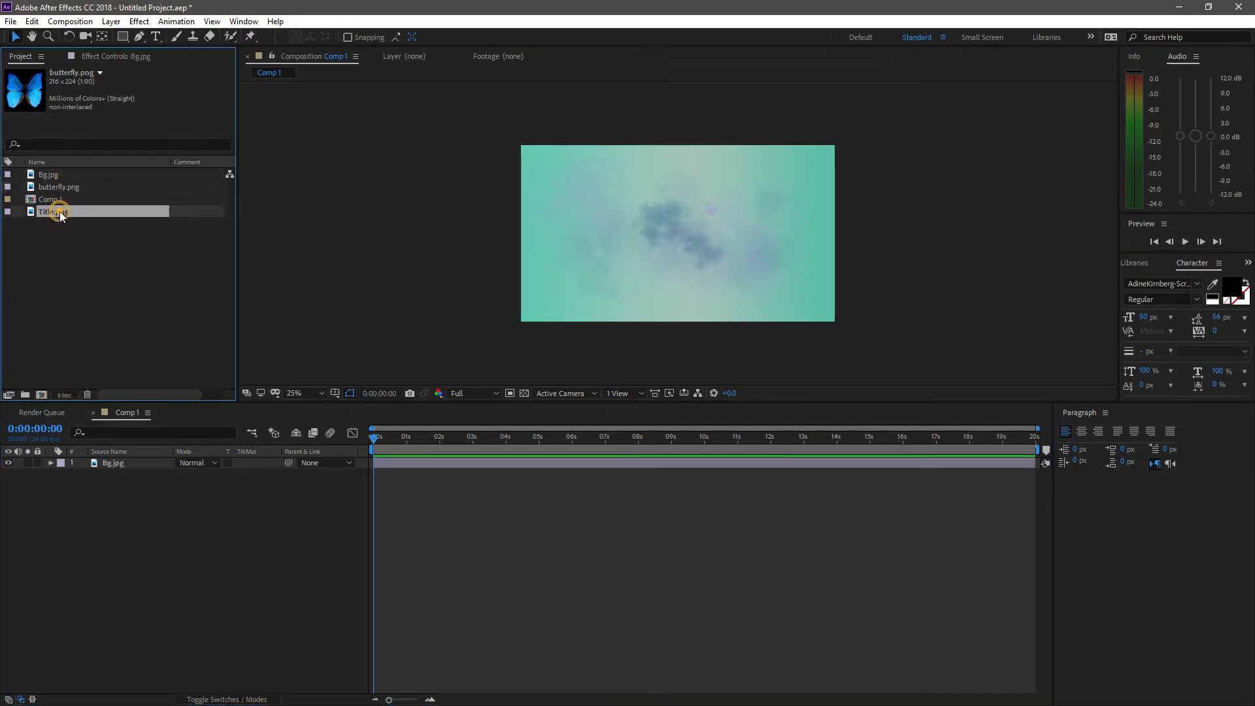
{"action": "left_click_drag", "start_coordinate": [74, 211], "coordinate": [140, 458]}
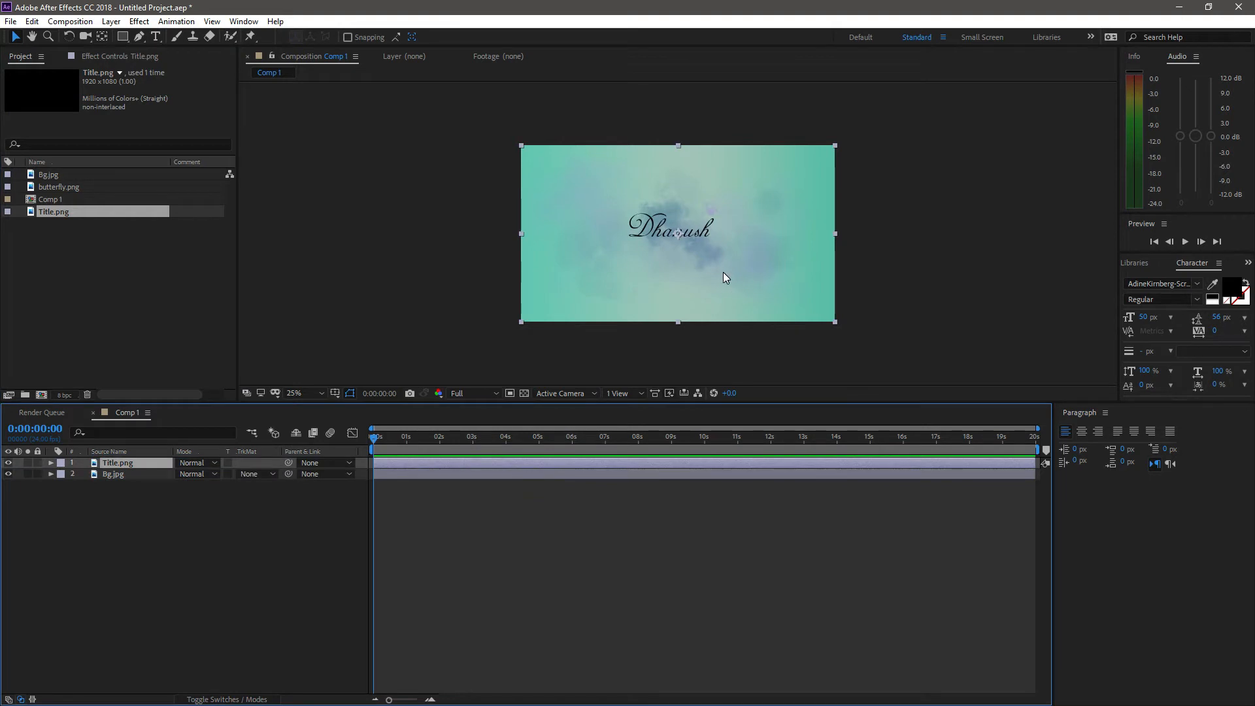
{"action": "key", "text": "period"}
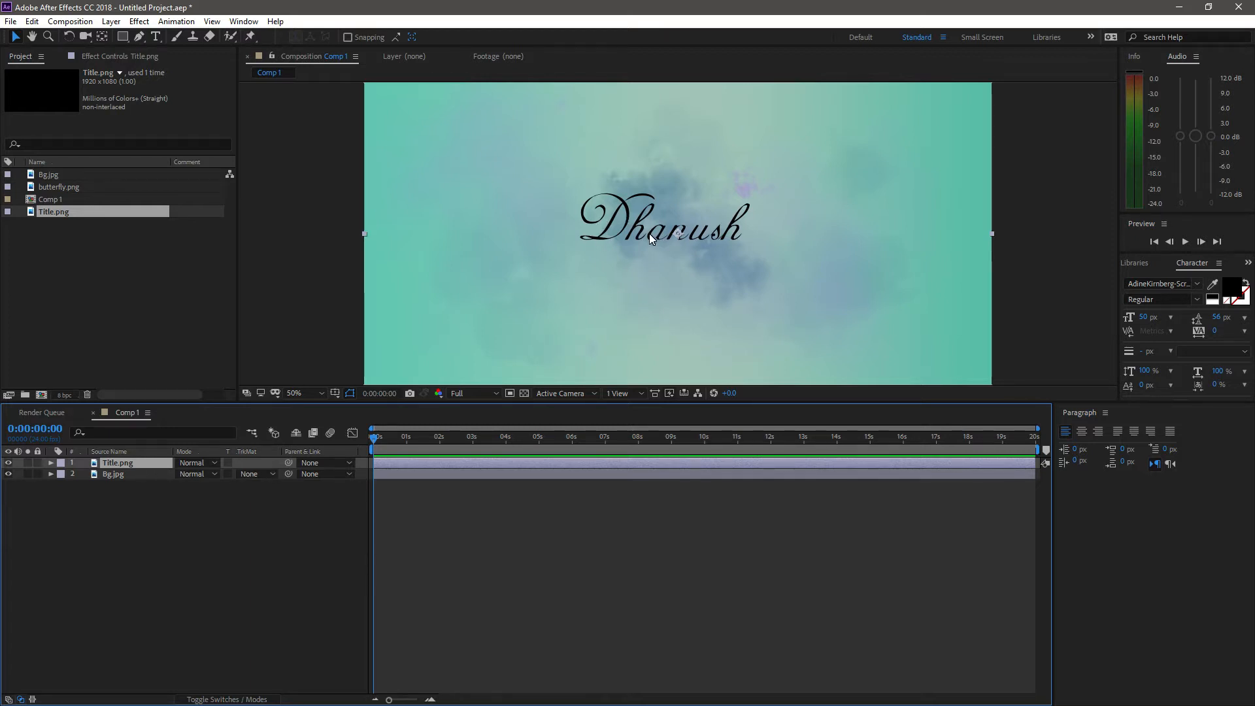
Step: Add a Color Overlay layer style to Title.png with its colour set to white (FFFFFF), and collapse the layer's properties
{"action": "right_click", "coordinate": [131, 463]}
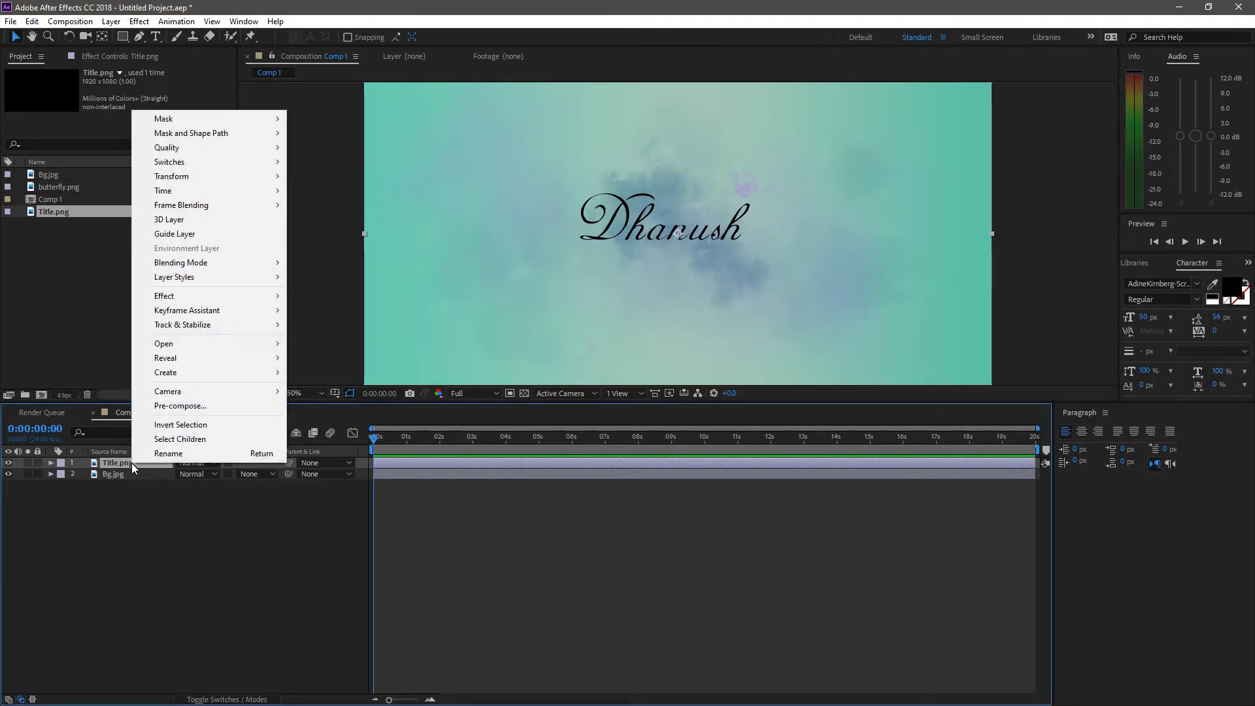
{"action": "mouse_move", "coordinate": [201, 282]}
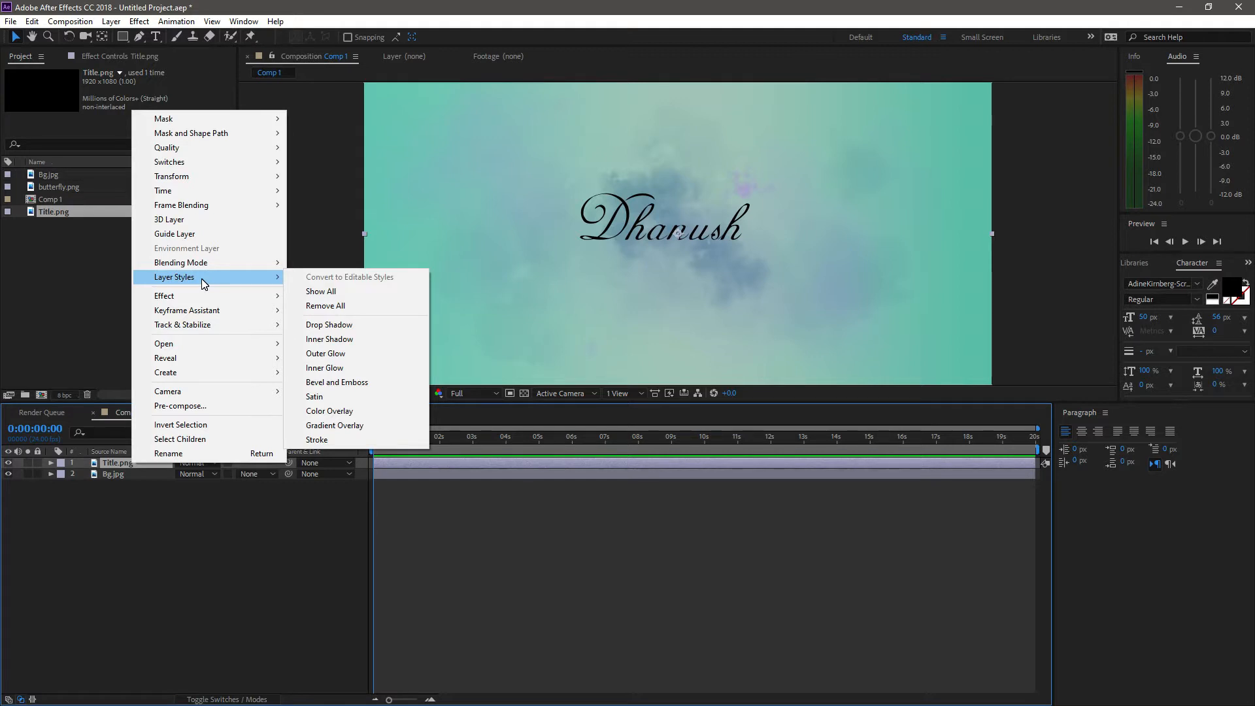
{"action": "left_click", "coordinate": [330, 410]}
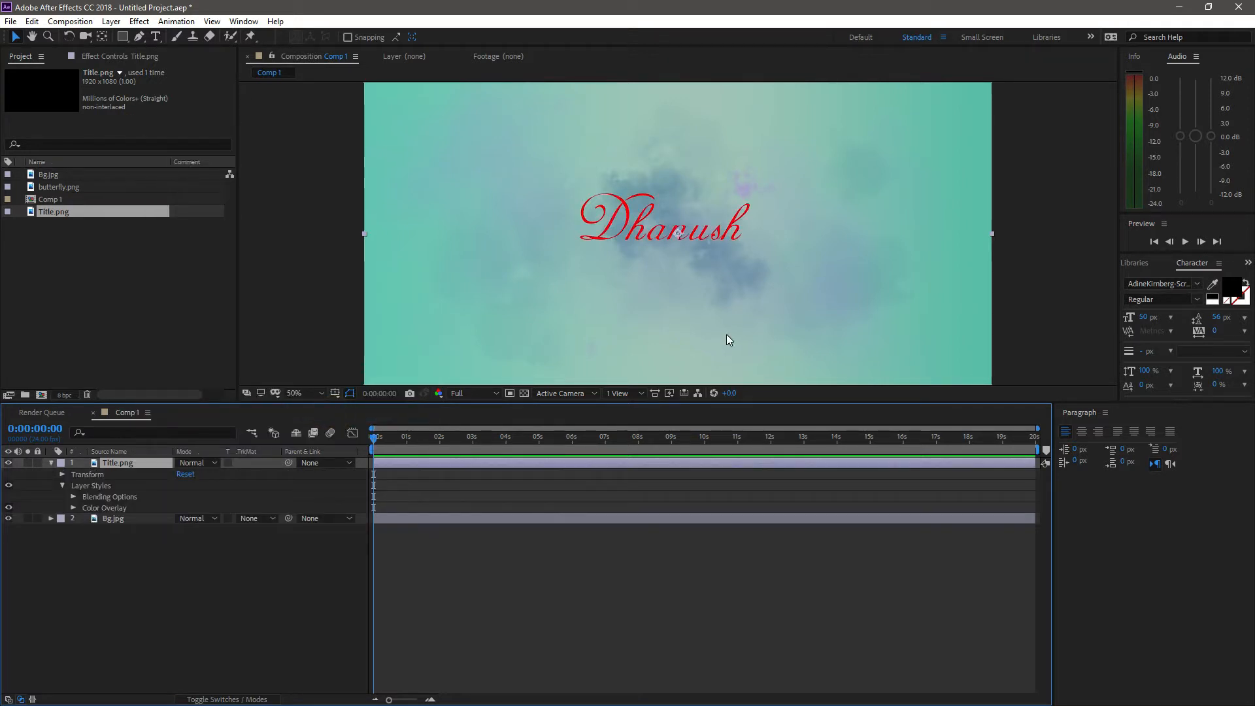
{"action": "left_click", "coordinate": [73, 507]}
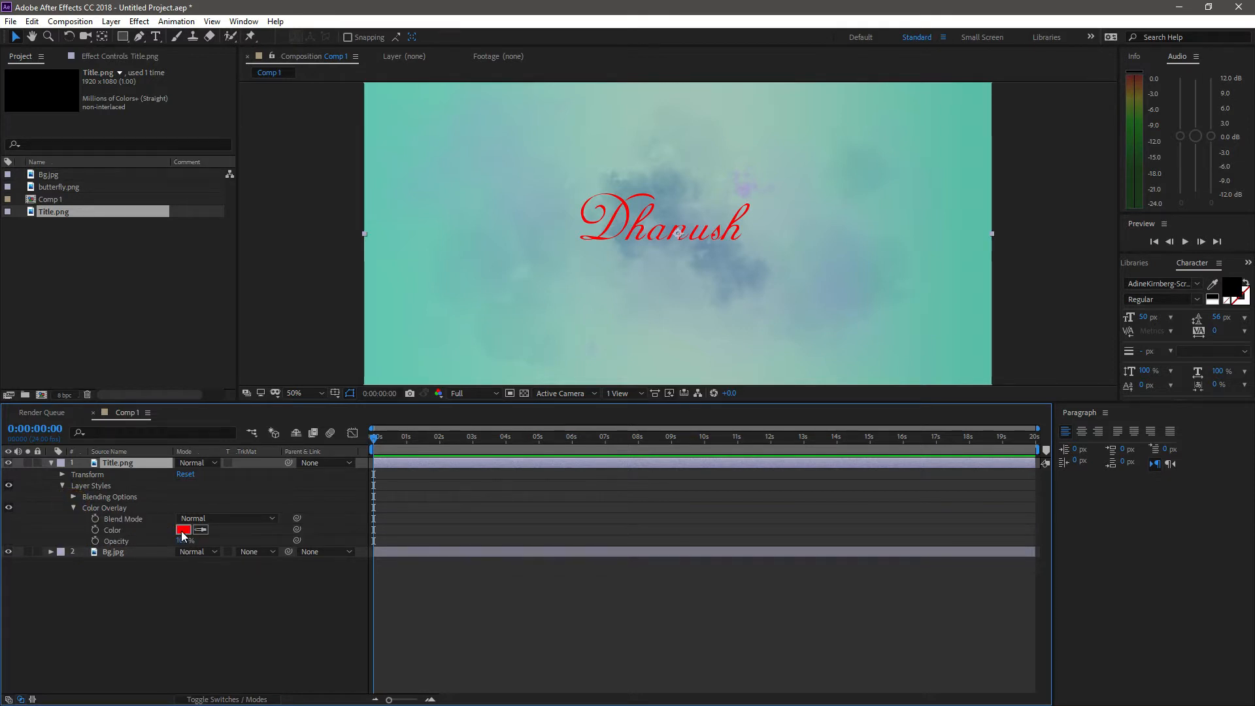
{"action": "left_click", "coordinate": [184, 531]}
{"action": "left_click", "coordinate": [796, 213]}
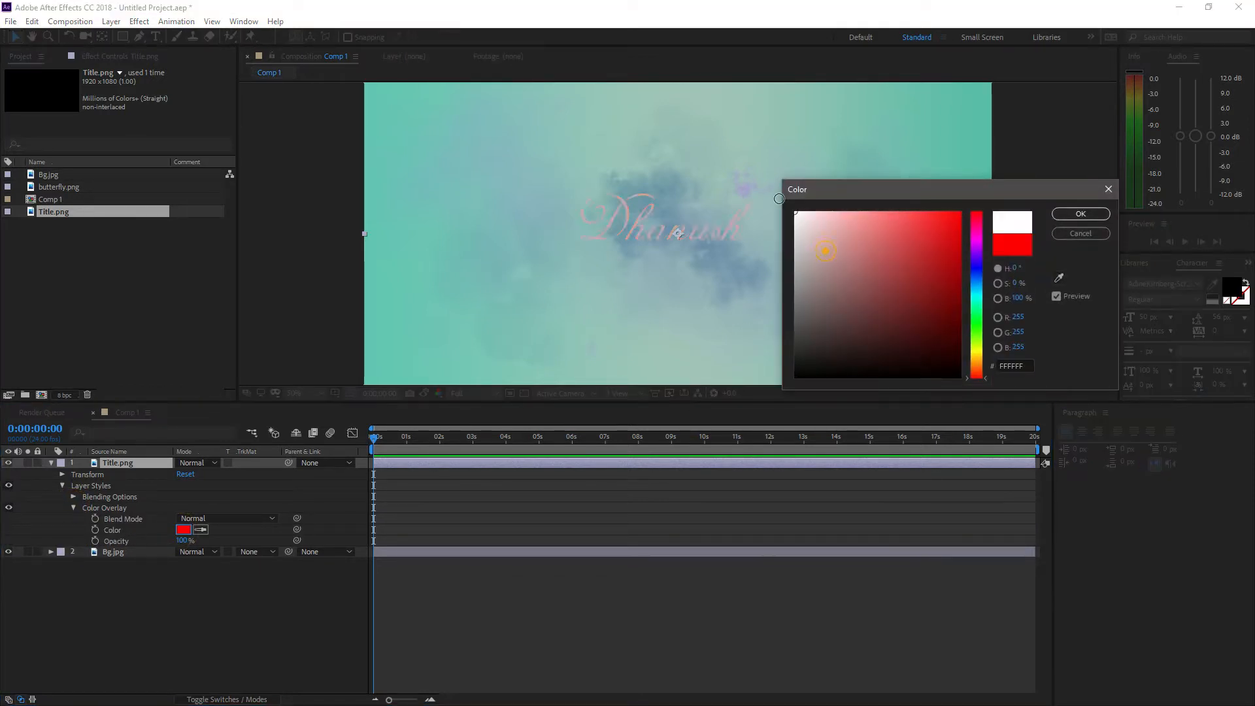
{"action": "left_click", "coordinate": [1080, 214]}
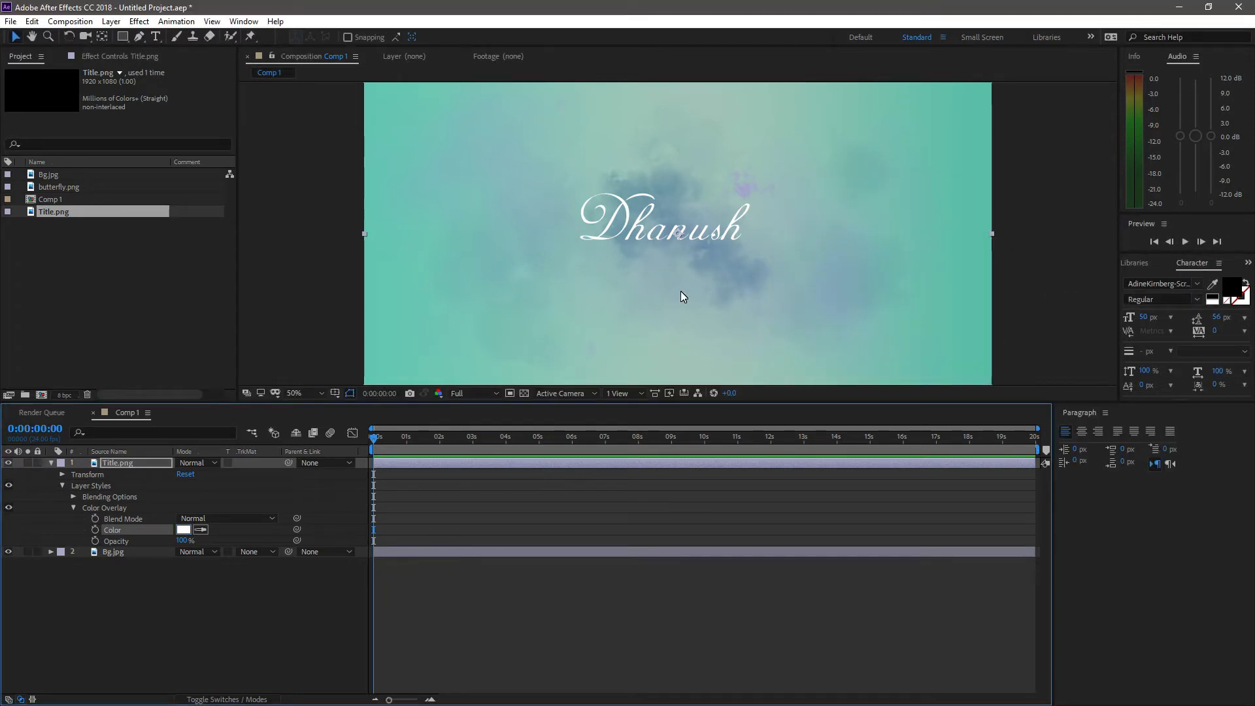
{"action": "scroll", "coordinate": [742, 284], "scroll_direction": "down", "scroll_amount": 3}
{"action": "scroll", "coordinate": [671, 265], "scroll_direction": "up", "scroll_amount": 1}
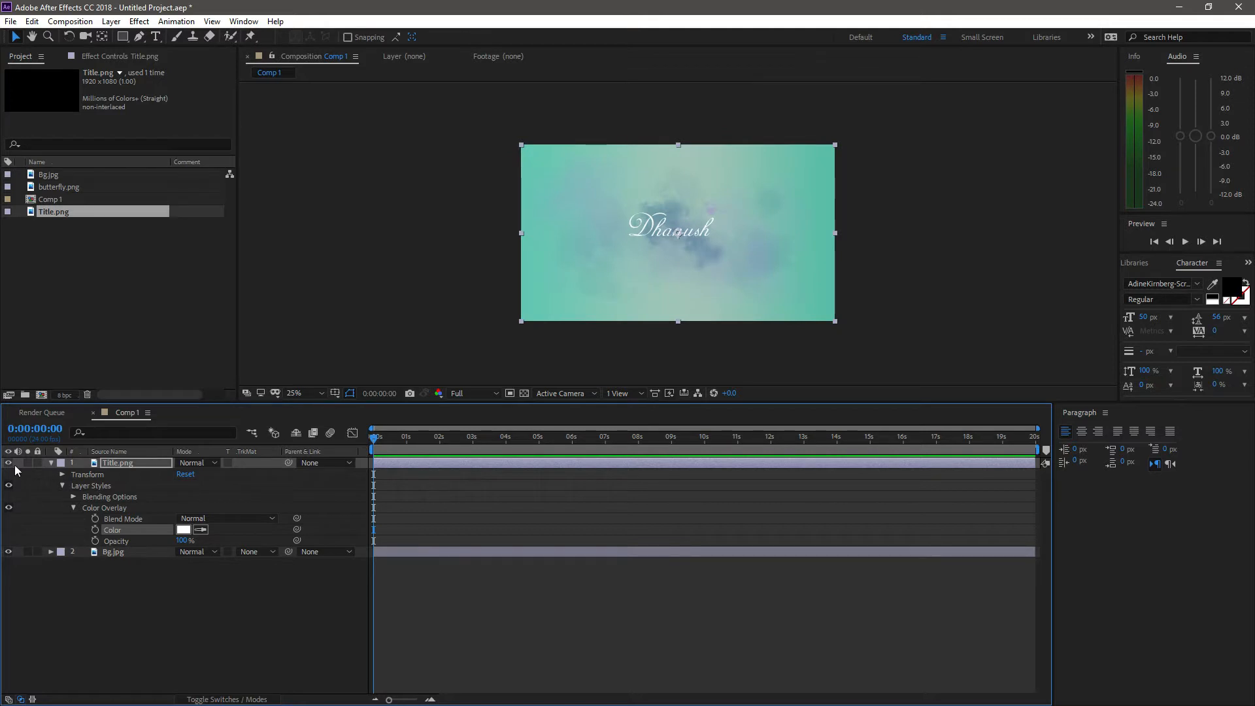
{"action": "left_click", "coordinate": [52, 465]}
Step: Apply the Brightness & Contrast effect to the Bg.jpg layer
{"action": "left_click", "coordinate": [124, 473]}
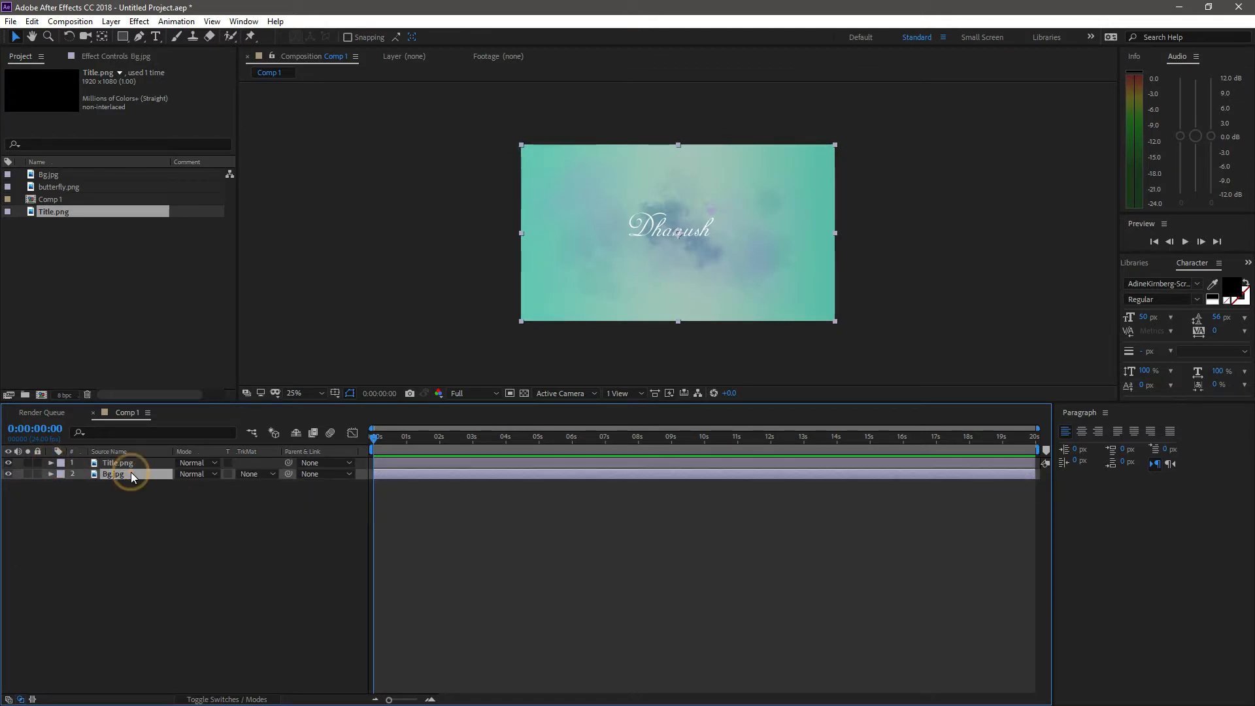
{"action": "scroll", "coordinate": [586, 265], "scroll_direction": "up", "scroll_amount": 1}
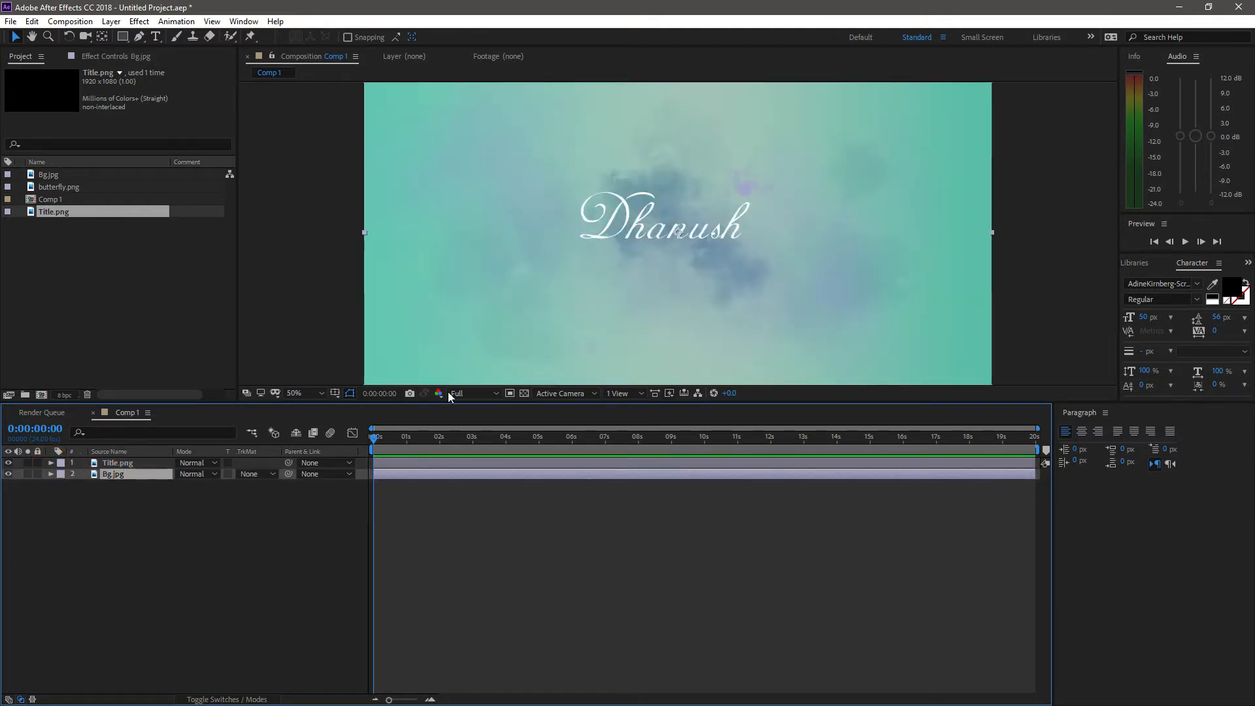
{"action": "right_click", "coordinate": [135, 477]}
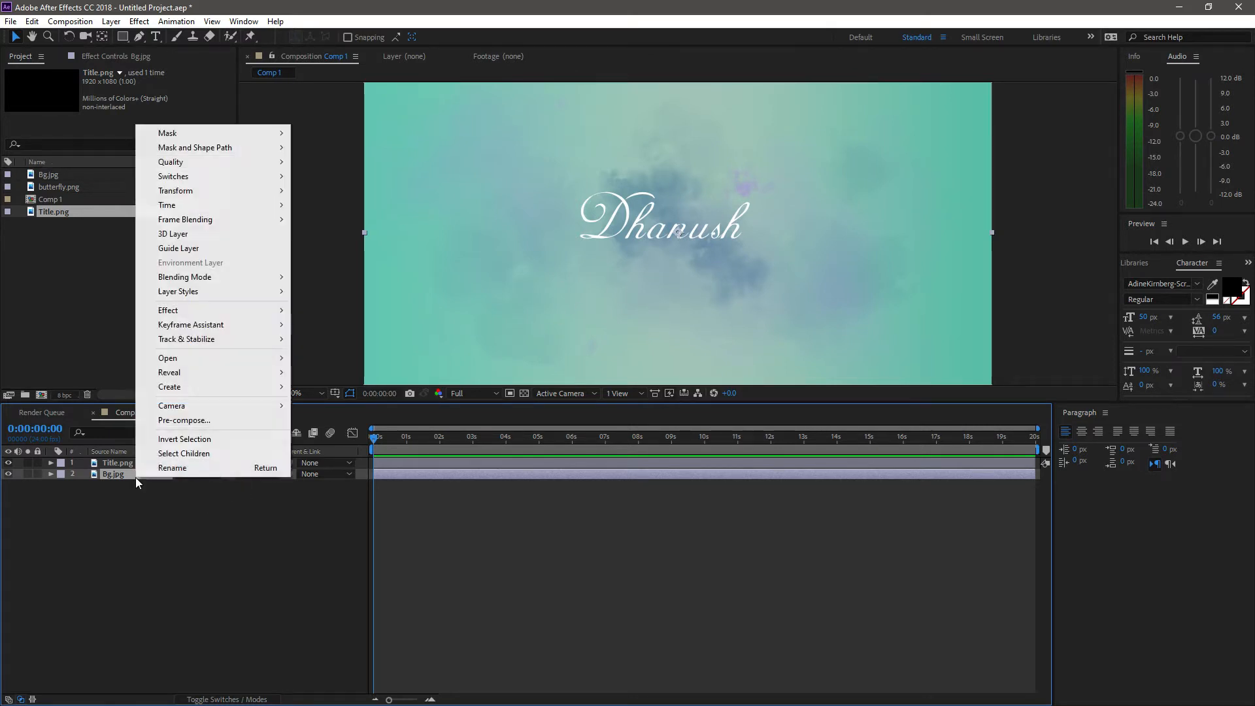
{"action": "mouse_move", "coordinate": [194, 312]}
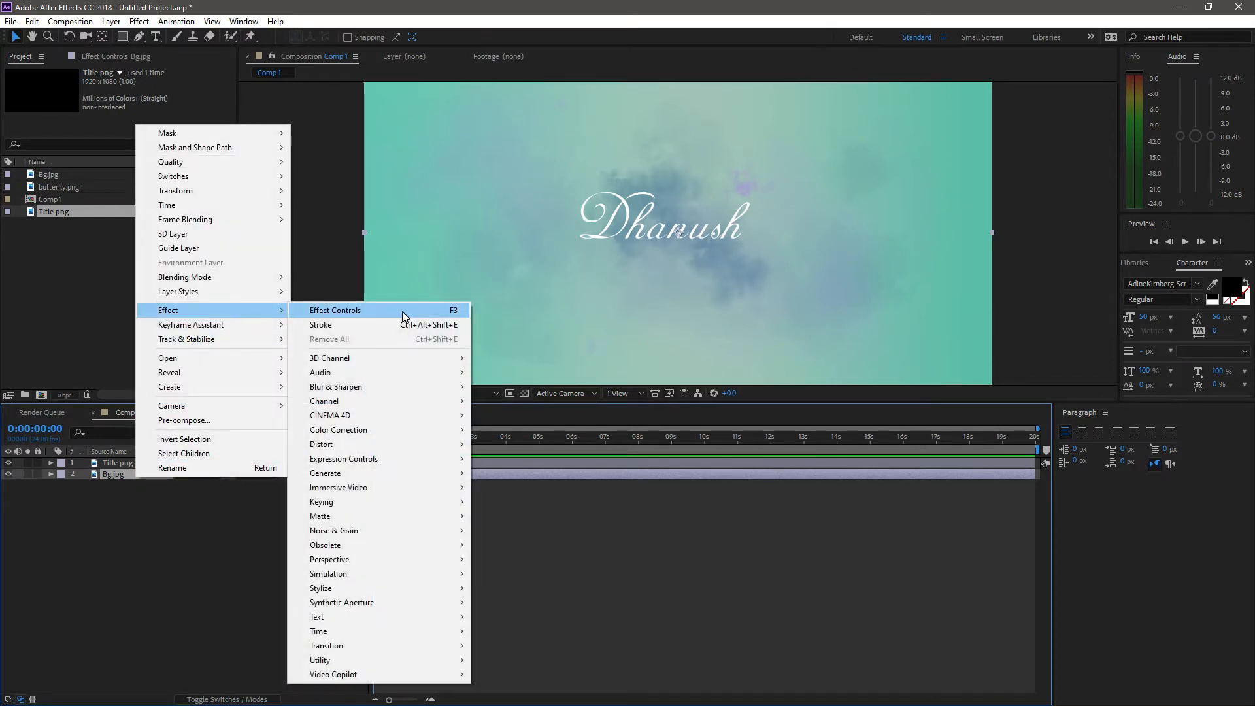
{"action": "mouse_move", "coordinate": [448, 435]}
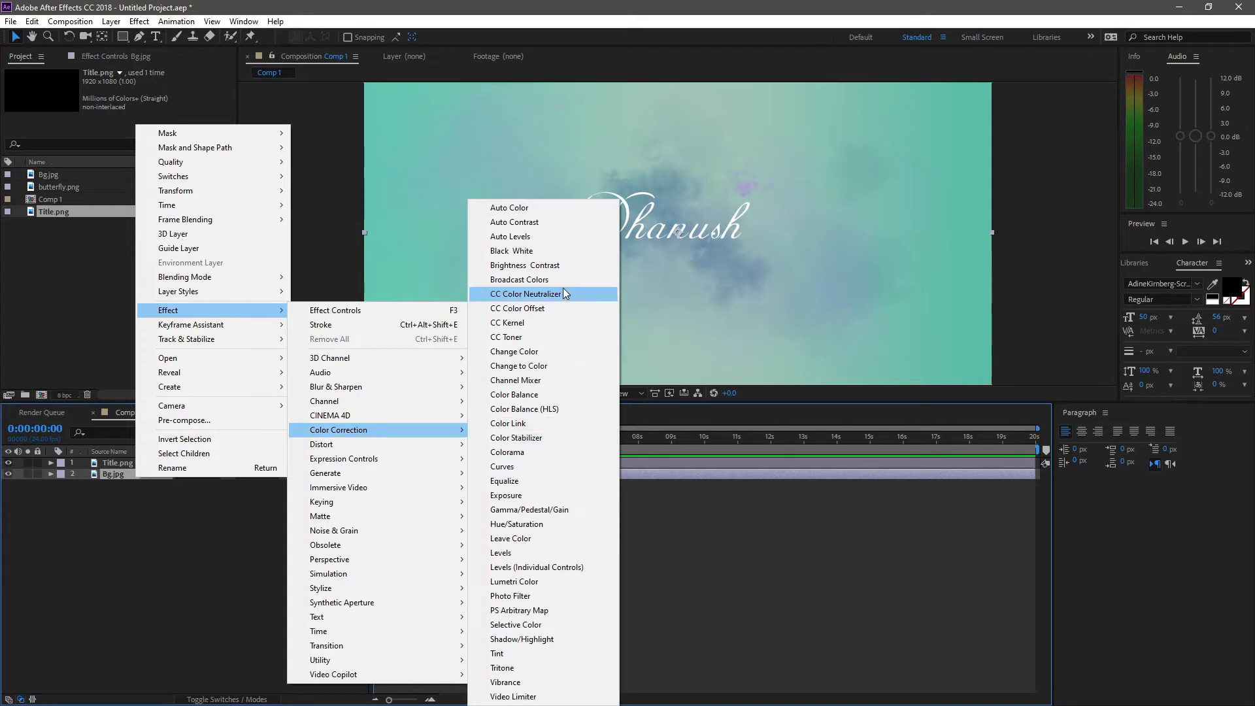
{"action": "left_click", "coordinate": [565, 265]}
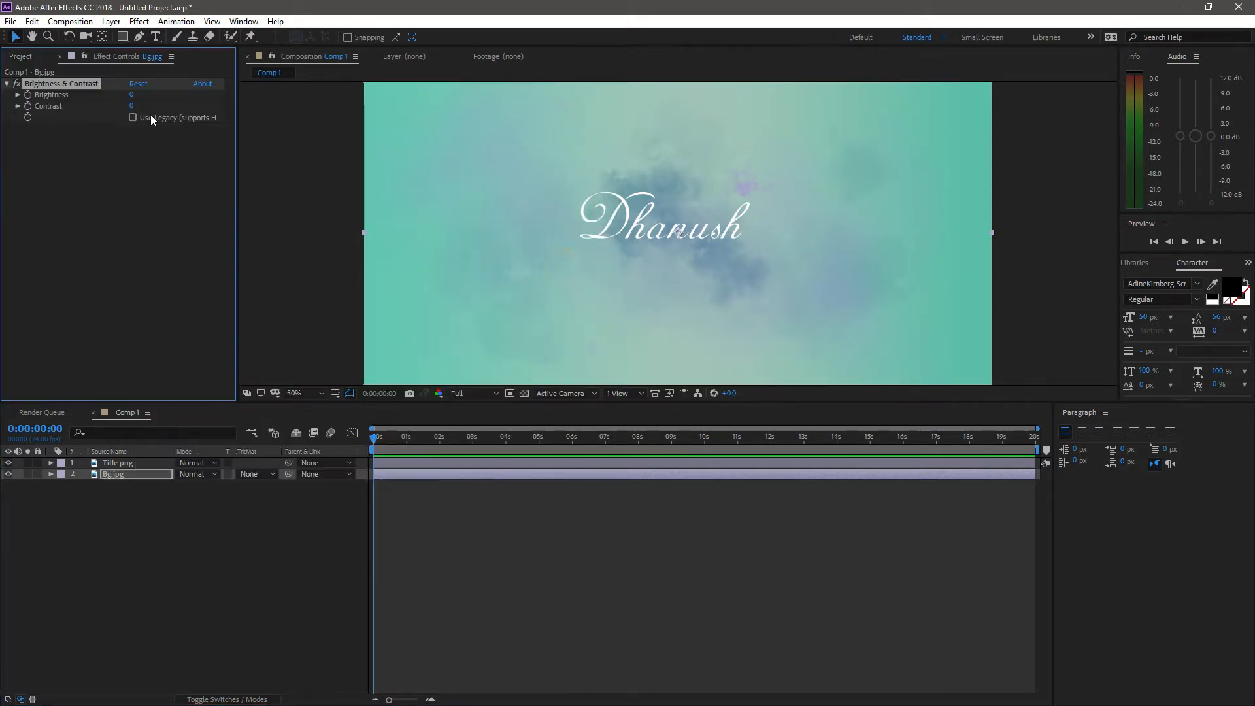
Step: Set the background's Brightness to -8 and Contrast to 92
{"action": "left_click", "coordinate": [130, 97]}
{"action": "left_click_drag", "start_coordinate": [130, 97], "coordinate": [222, 109]}
{"action": "mouse_move", "coordinate": [237, 107]}
{"action": "left_mouse_down"}
{"action": "mouse_move", "coordinate": [218, 112]}
{"action": "mouse_move", "coordinate": [237, 106]}
{"action": "left_mouse_up"}
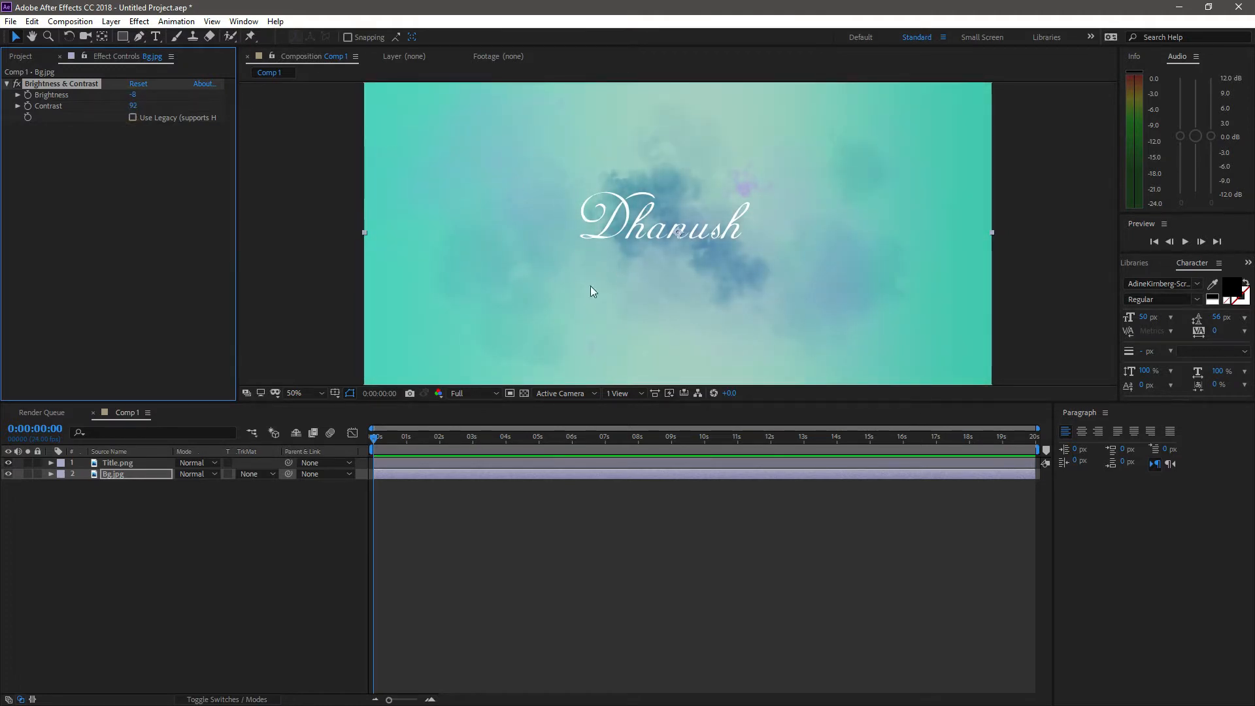
Step: Apply the Color Balance effect to the Bg.jpg layer
{"action": "right_click", "coordinate": [140, 476]}
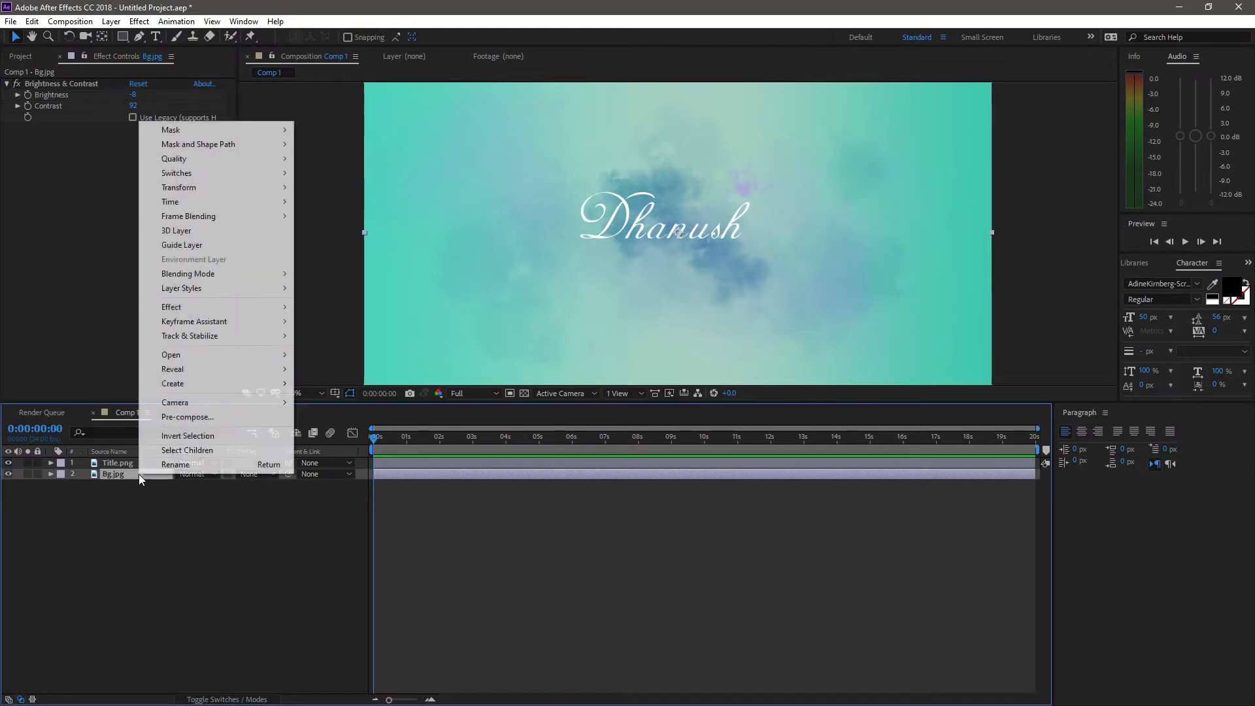
{"action": "mouse_move", "coordinate": [218, 308]}
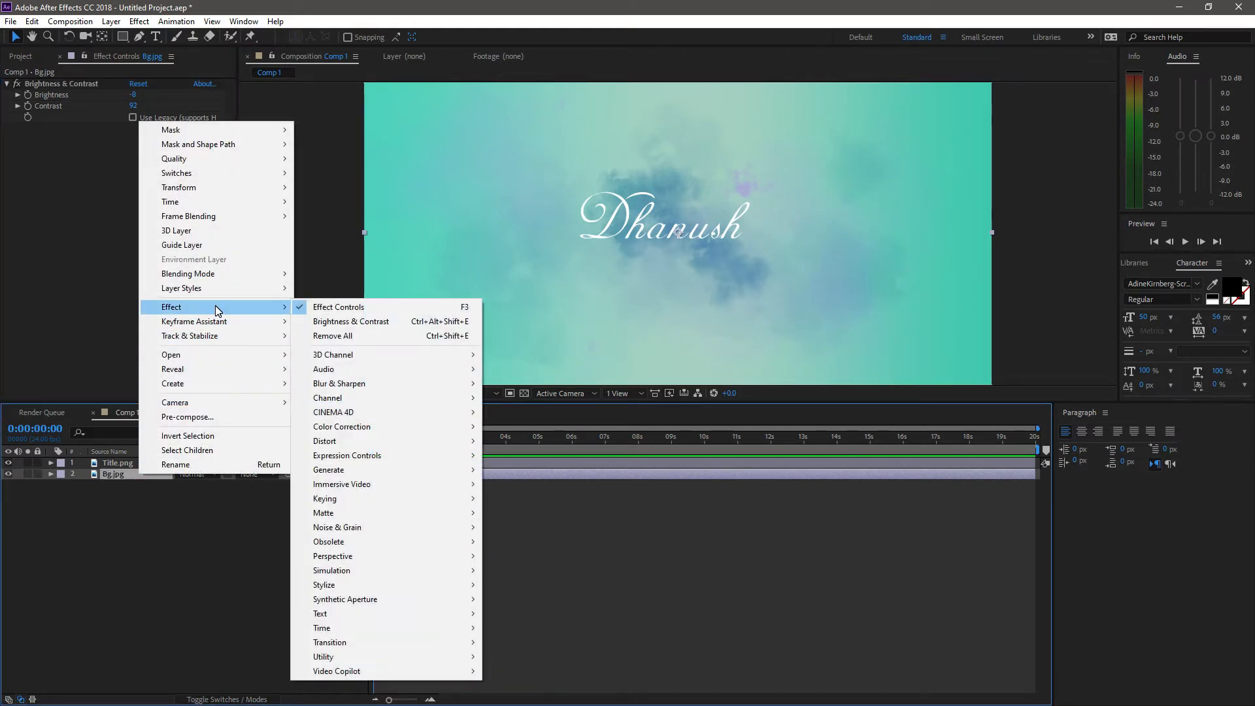
{"action": "mouse_move", "coordinate": [428, 429]}
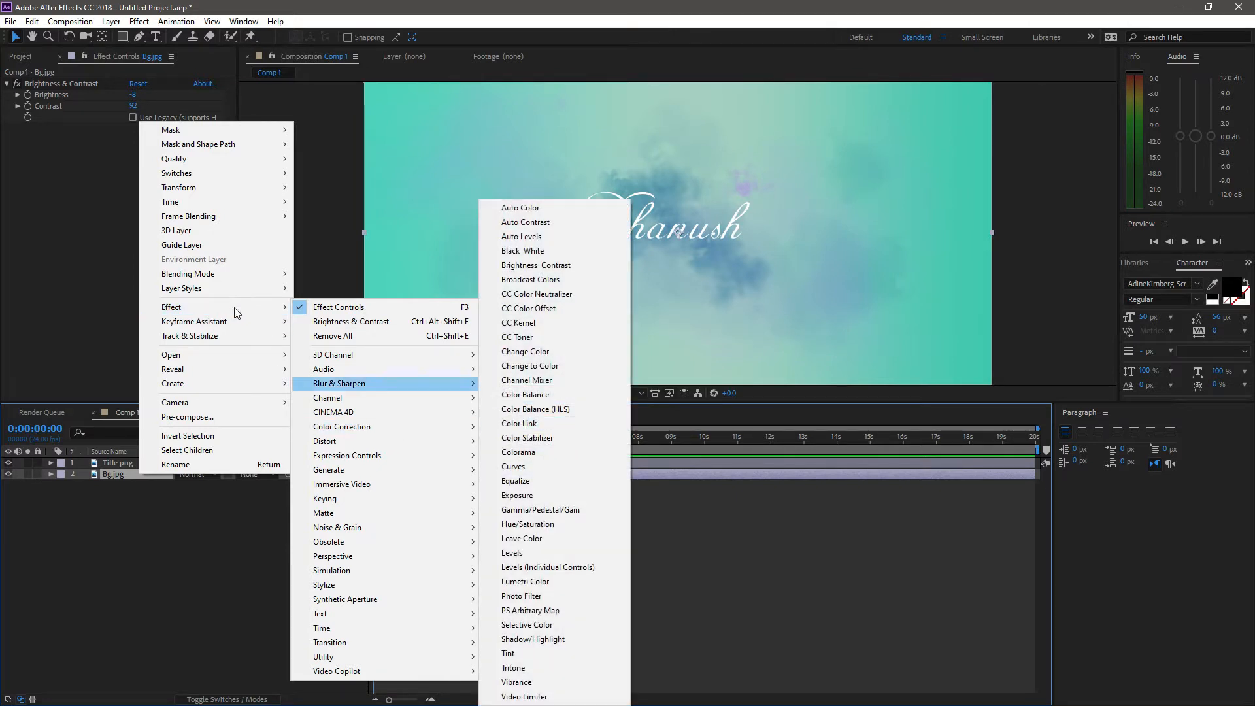
{"action": "mouse_move", "coordinate": [374, 429]}
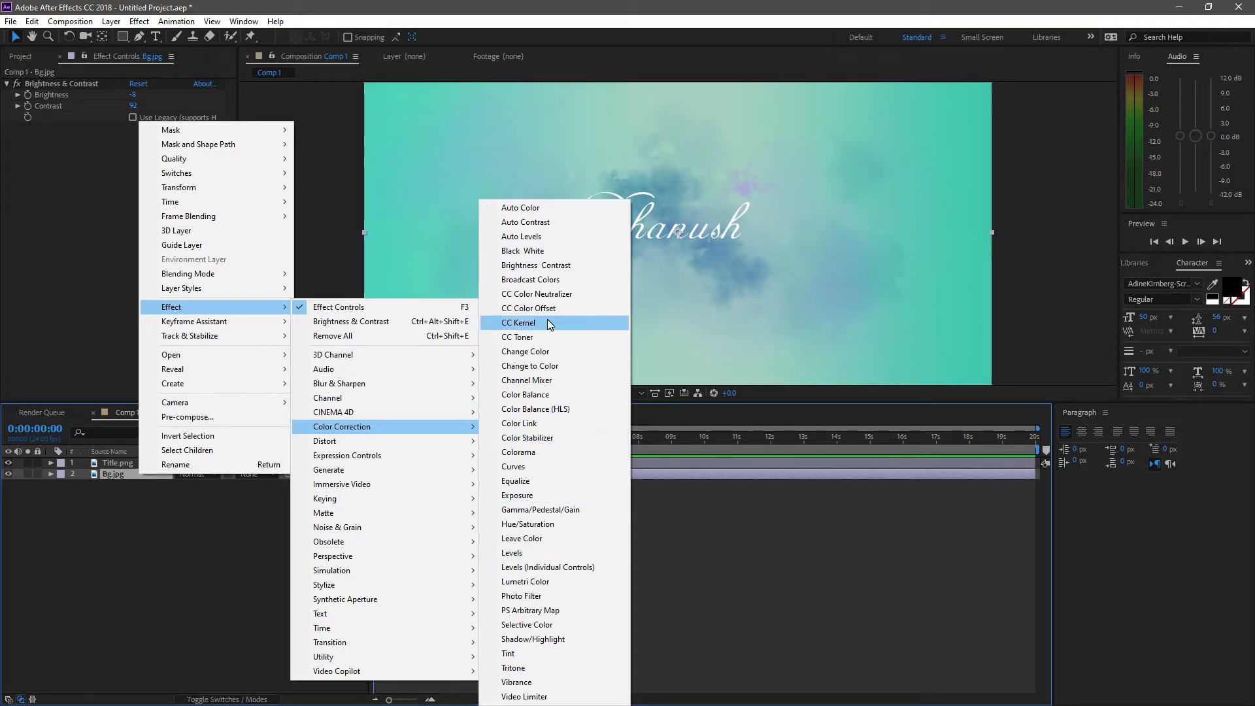
{"action": "left_click", "coordinate": [532, 394]}
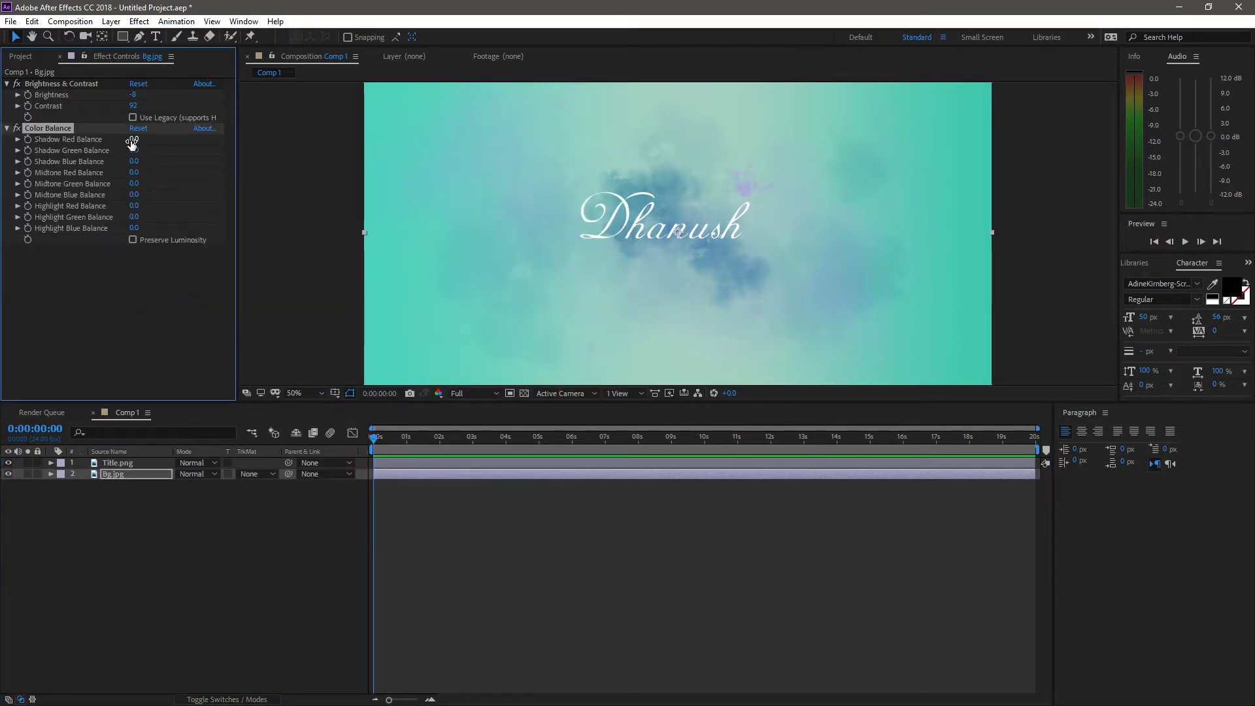
Step: Try lowering the background's Shadow Red Balance, and set it back to 0
{"action": "mouse_move", "coordinate": [132, 140]}
{"action": "left_mouse_down"}
{"action": "mouse_move", "coordinate": [182, 139]}
{"action": "mouse_move", "coordinate": [134, 129]}
{"action": "left_mouse_up"}
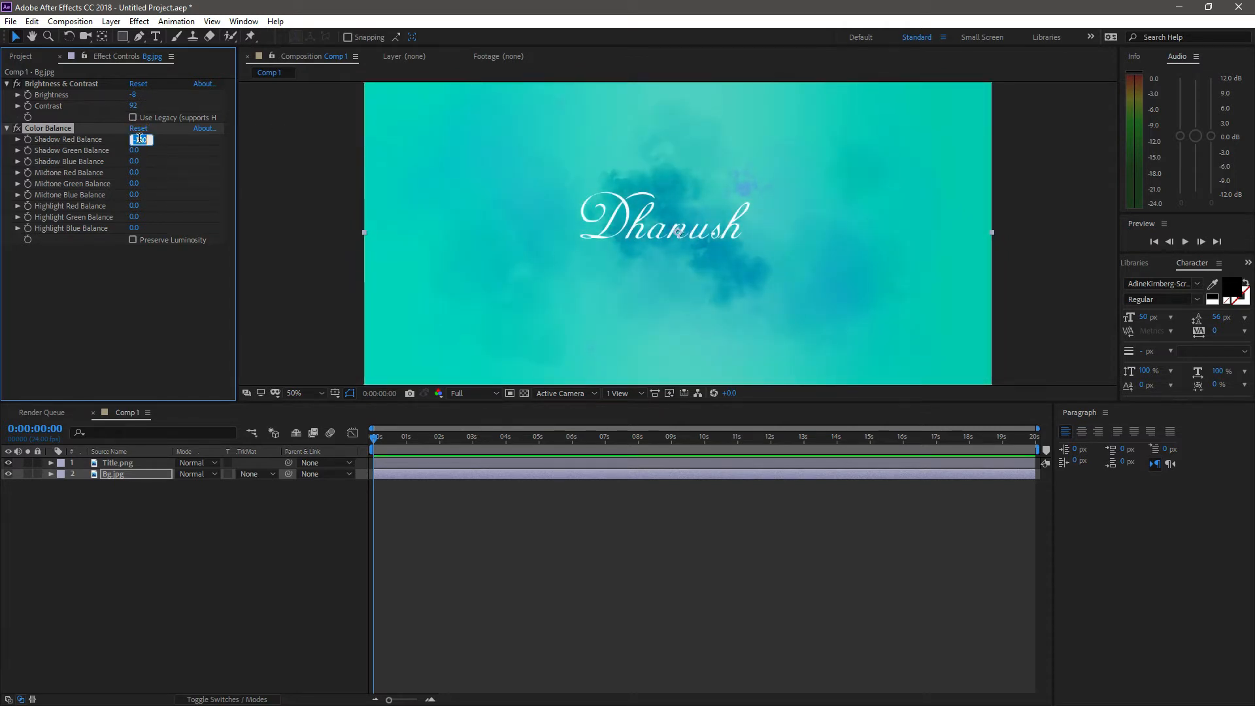
{"action": "left_click", "coordinate": [137, 140]}
{"action": "type", "text": "0"}
{"action": "key", "text": "Return"}
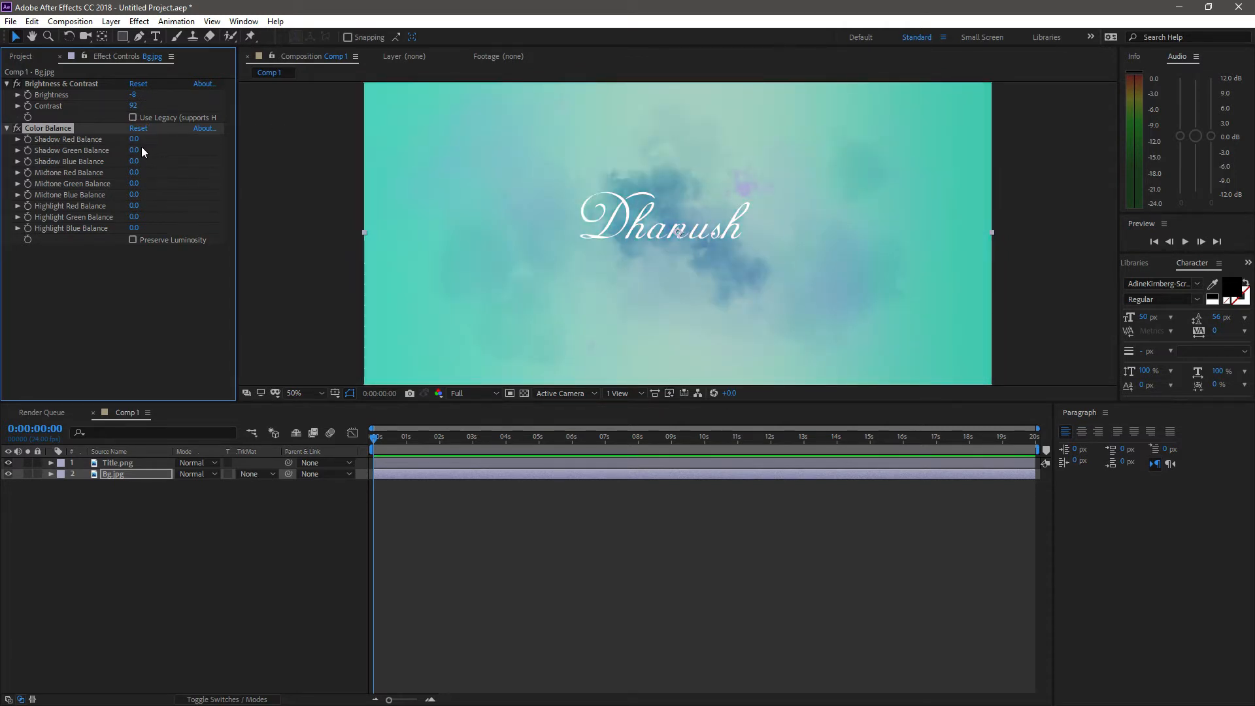
Step: Set the background's Shadow Green Balance to -59 and Shadow Blue Balance to 3
{"action": "mouse_move", "coordinate": [134, 150]}
{"action": "left_mouse_down"}
{"action": "mouse_move", "coordinate": [155, 152]}
{"action": "mouse_move", "coordinate": [84, 151]}
{"action": "mouse_move", "coordinate": [157, 163]}
{"action": "mouse_move", "coordinate": [132, 160]}
{"action": "left_mouse_up"}
{"action": "scroll", "coordinate": [679, 241], "scroll_direction": "down", "scroll_amount": 2}
{"action": "scroll", "coordinate": [683, 255], "scroll_direction": "up", "scroll_amount": 2}
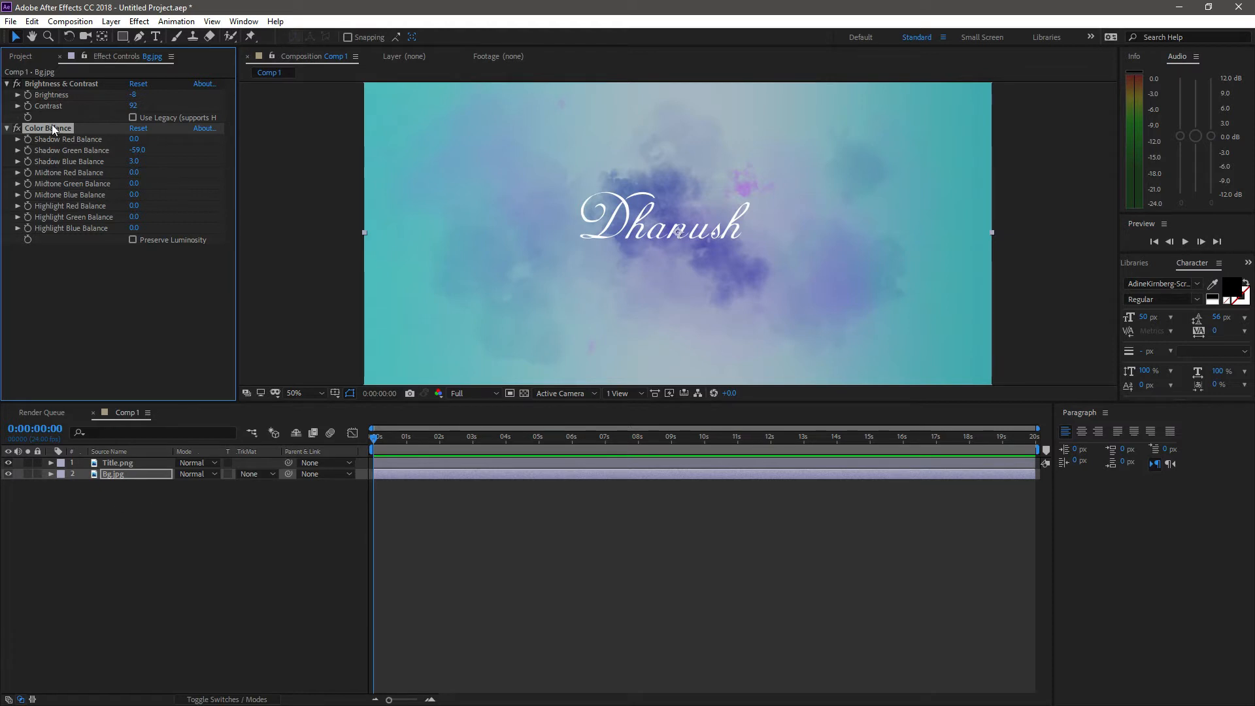
Step: Return to the project items and select butterfly.png to preview it
{"action": "left_click", "coordinate": [21, 56]}
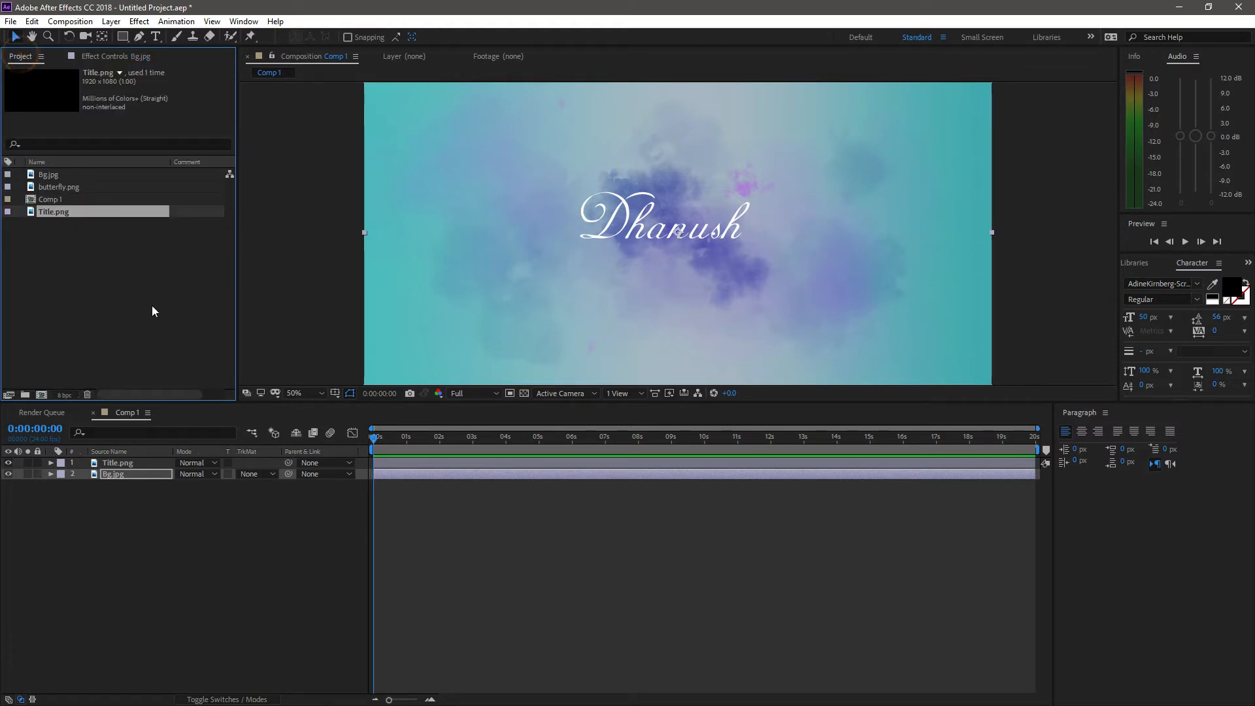
{"action": "left_click", "coordinate": [62, 177]}
{"action": "left_click", "coordinate": [66, 186]}
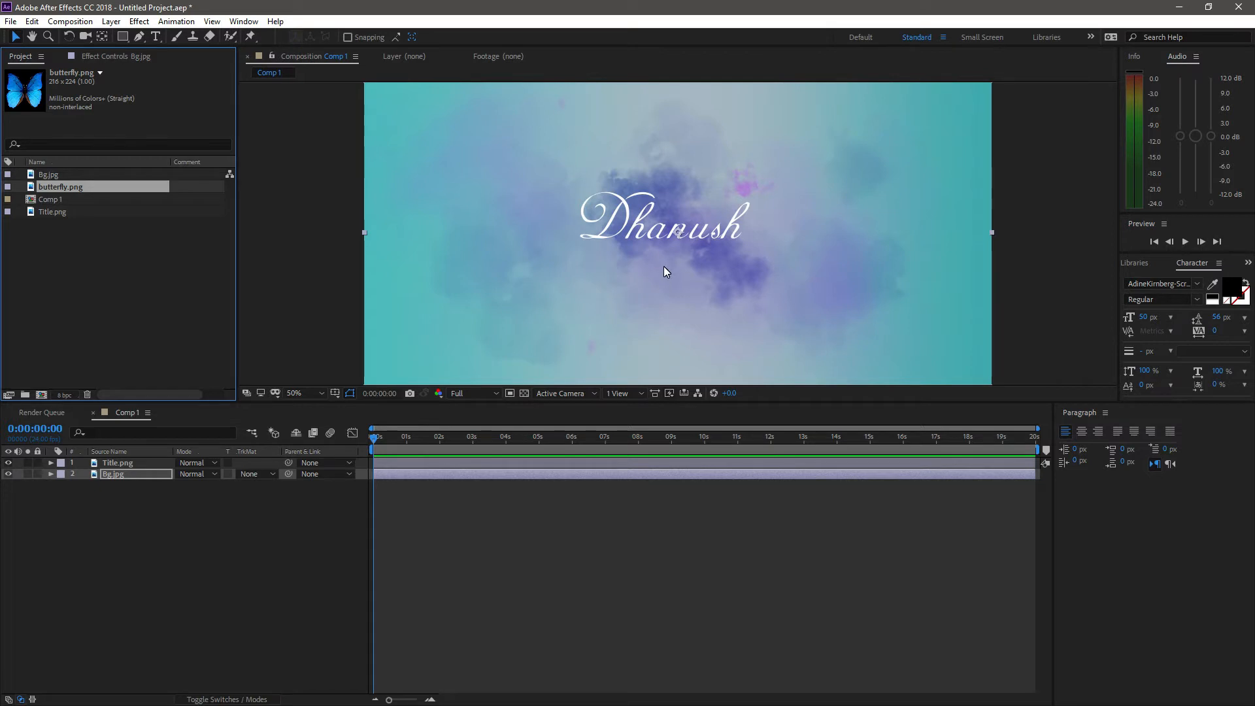
Step: Draw a closed, irregular Pen tool mask on the Title.png layer, weaving through the lettering from the first letter to the last
{"action": "key", "text": "period"}
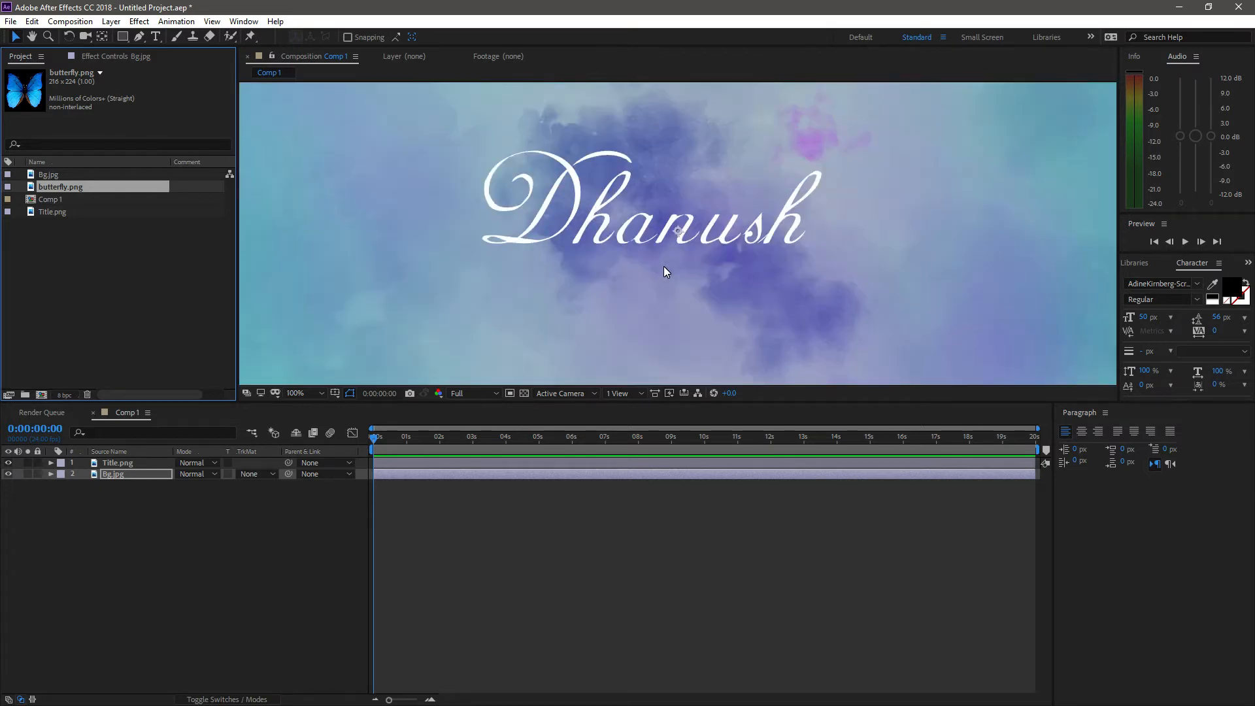
{"action": "left_click", "coordinate": [153, 464]}
{"action": "left_click", "coordinate": [140, 37]}
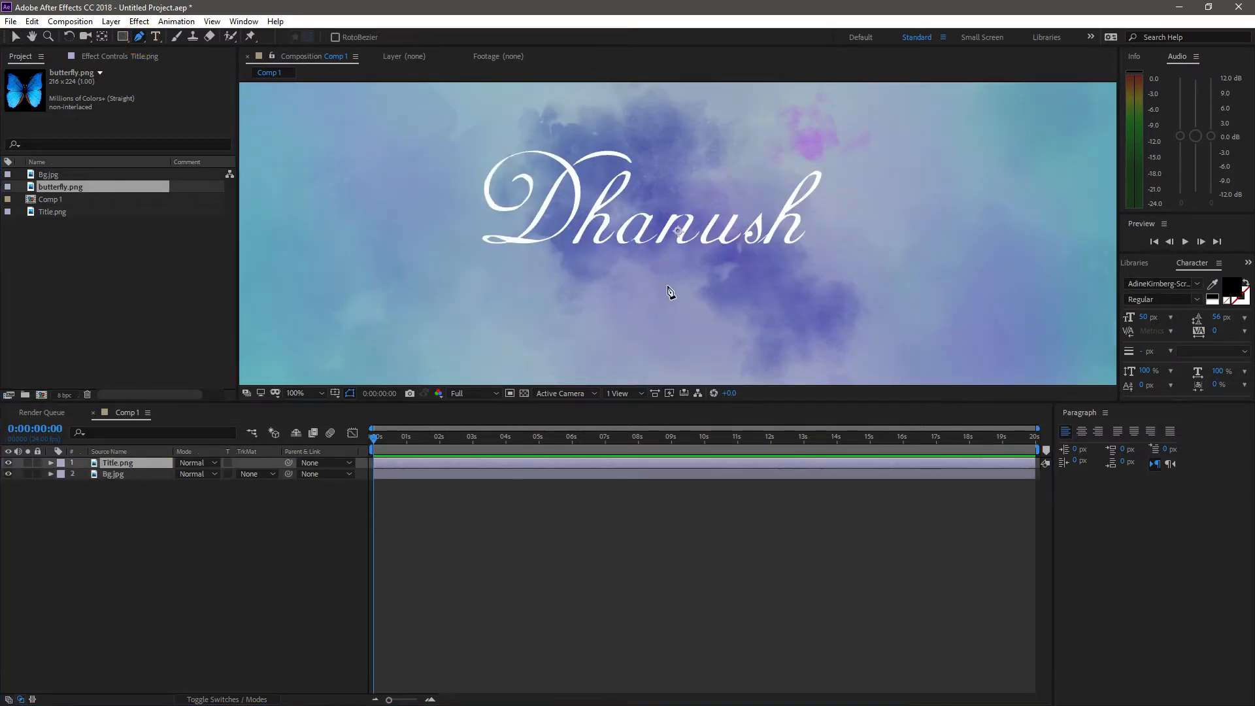
{"action": "left_click", "coordinate": [607, 260]}
{"action": "left_click", "coordinate": [597, 217]}
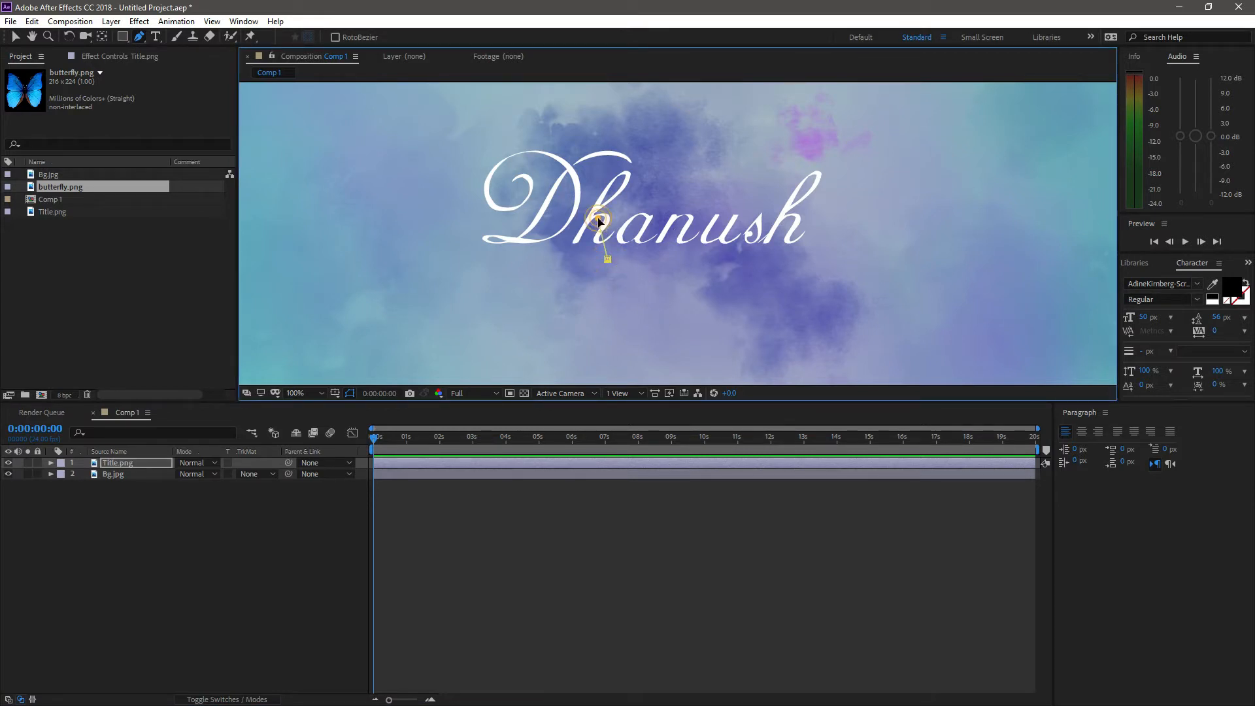
{"action": "left_click", "coordinate": [513, 254]}
{"action": "left_click", "coordinate": [542, 209]}
{"action": "left_click", "coordinate": [579, 153]}
{"action": "left_click", "coordinate": [614, 187]}
{"action": "left_click", "coordinate": [656, 211]}
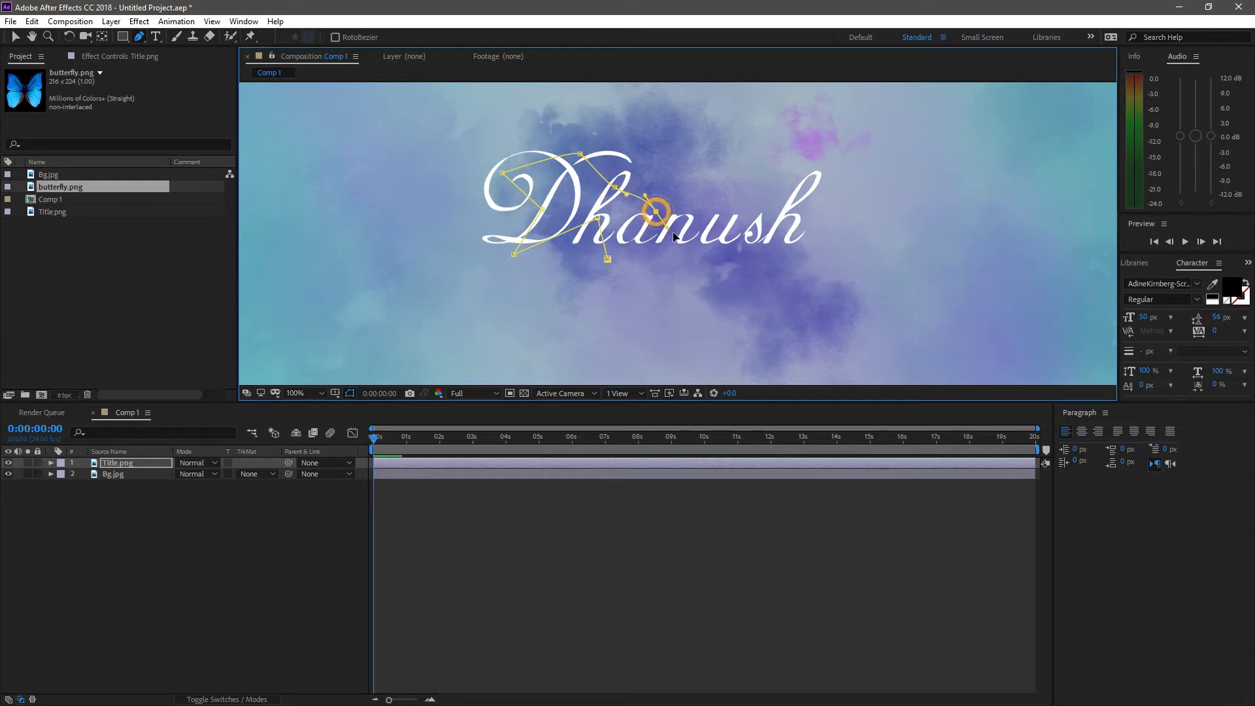
{"action": "left_click_drag", "start_coordinate": [686, 229], "coordinate": [780, 221]}
{"action": "left_click_drag", "start_coordinate": [811, 175], "coordinate": [626, 277]}
{"action": "left_click", "coordinate": [608, 259]}
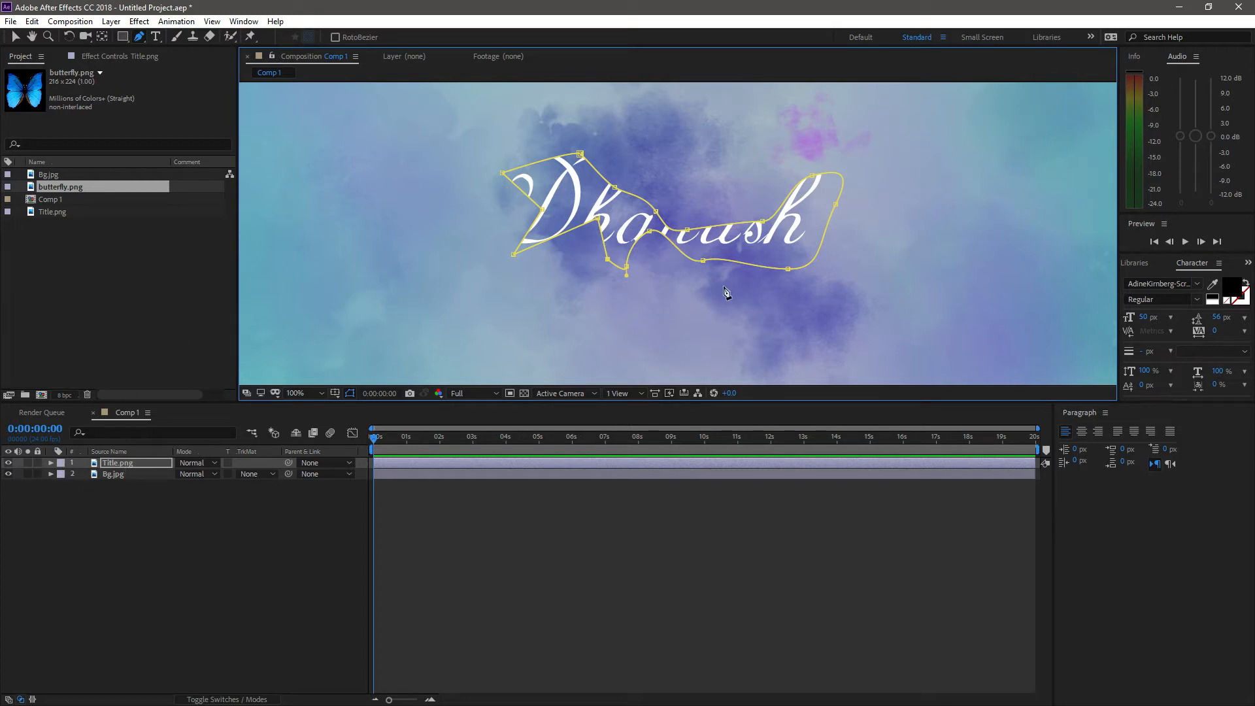
Step: Expand the Title.png layer and its Masks group to show the properties of Mask 1
{"action": "left_click", "coordinate": [51, 463]}
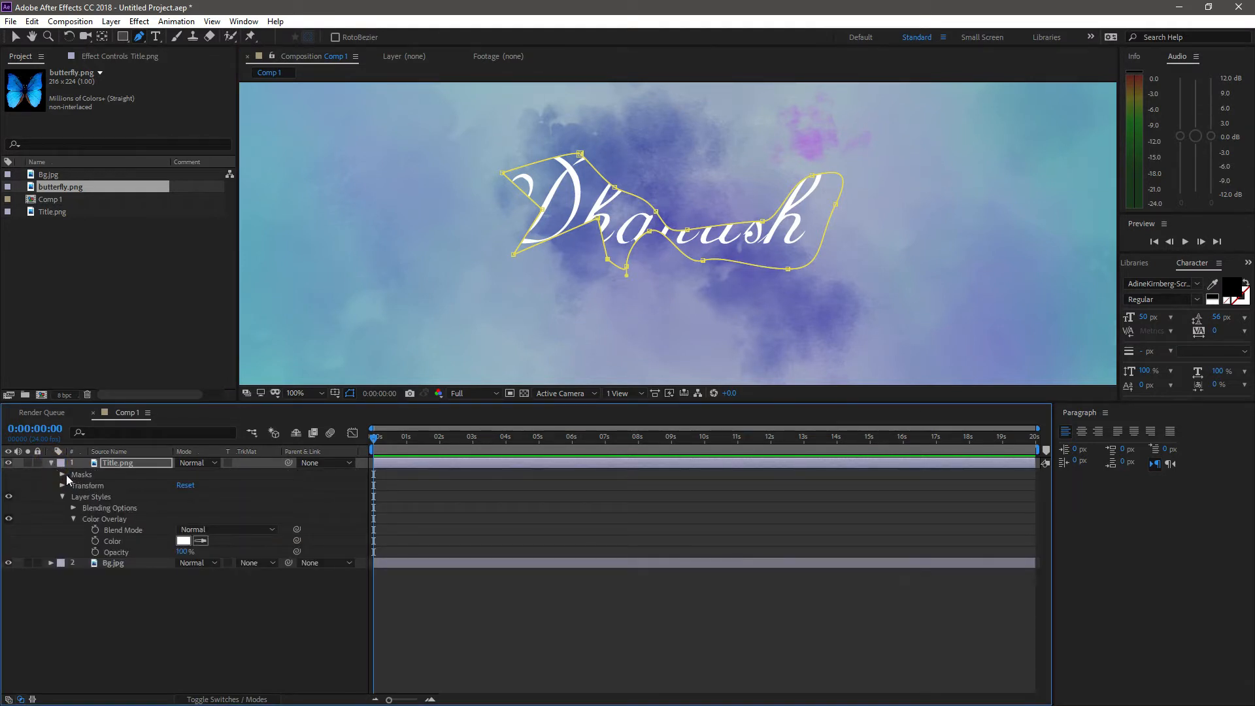
{"action": "left_click", "coordinate": [63, 475]}
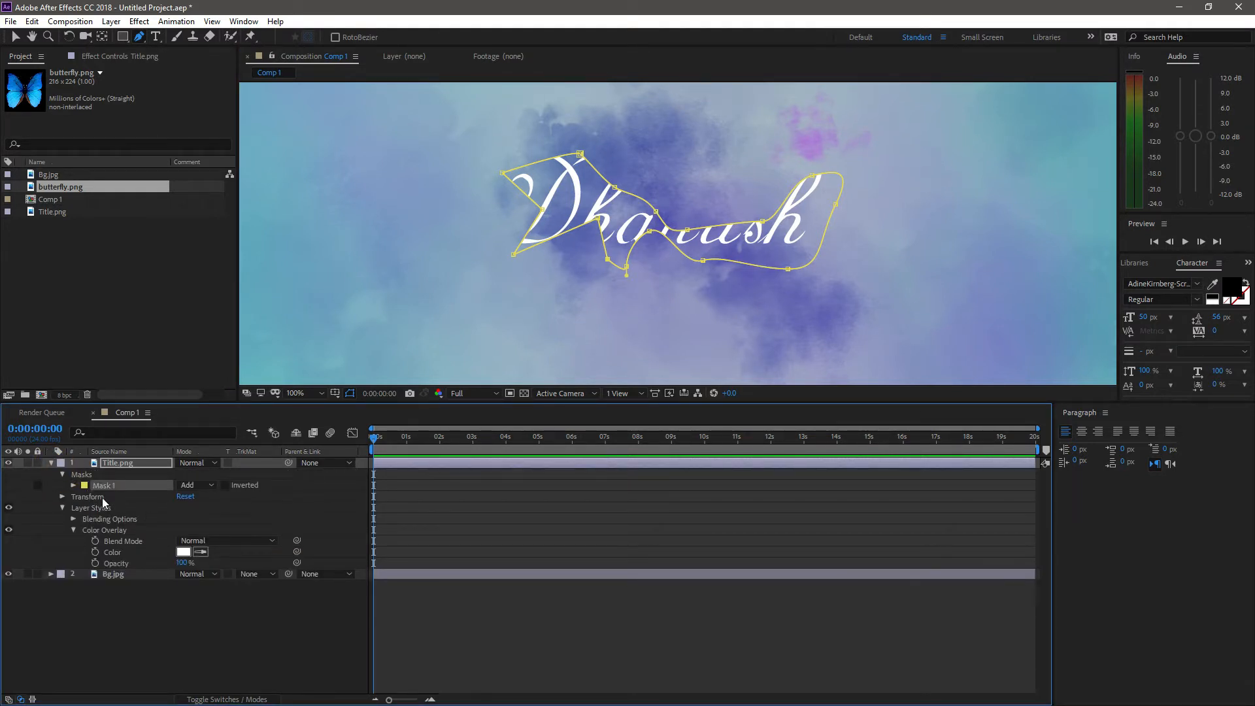
{"action": "left_click", "coordinate": [73, 484]}
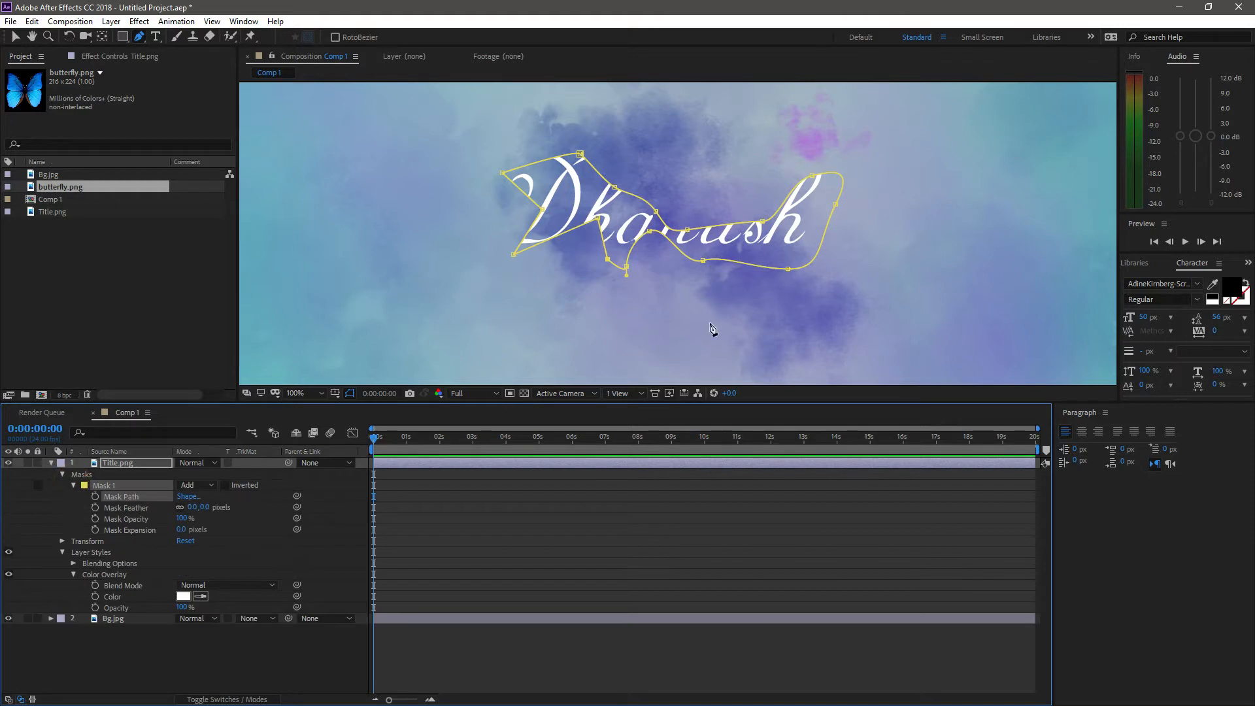
Step: Try inverting Mask 1 on the title, and turn the inversion off again
{"action": "left_click", "coordinate": [226, 485]}
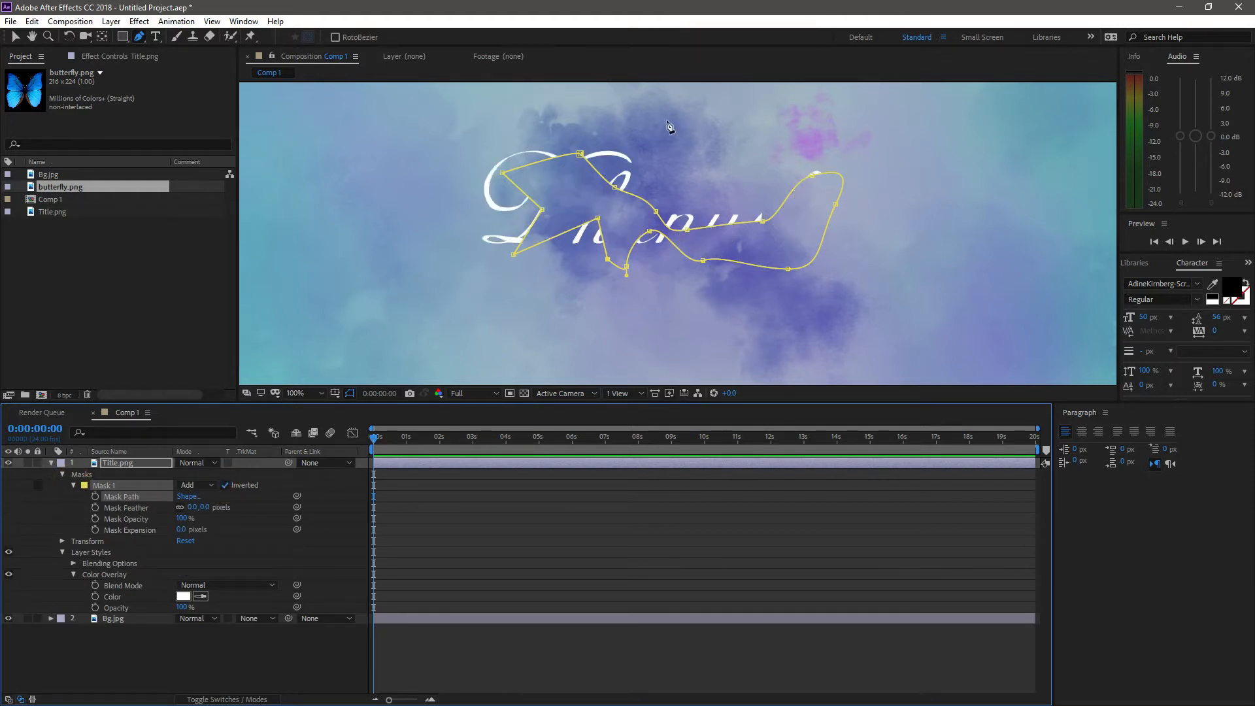
{"action": "left_click", "coordinate": [227, 485]}
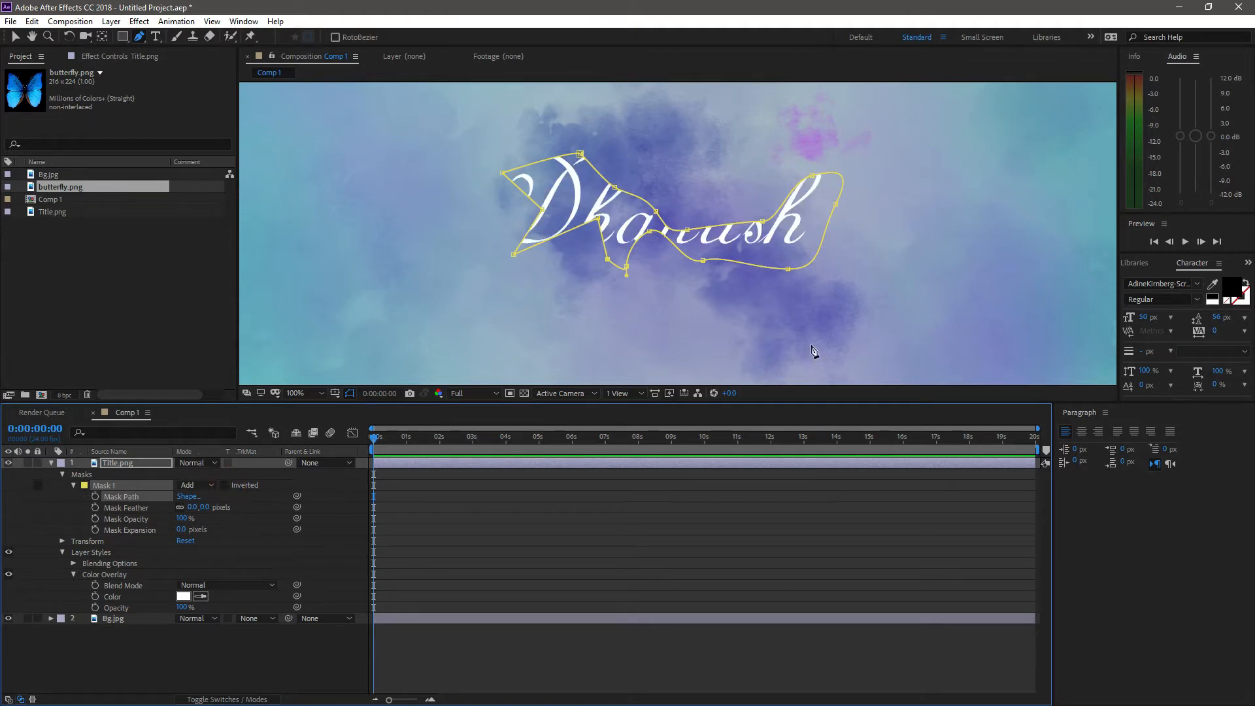
Step: Set the Mask Feather of Mask 1 on the title layer to 71 pixels
{"action": "left_click_drag", "start_coordinate": [192, 510], "coordinate": [227, 495]}
{"action": "left_click", "coordinate": [194, 507]}
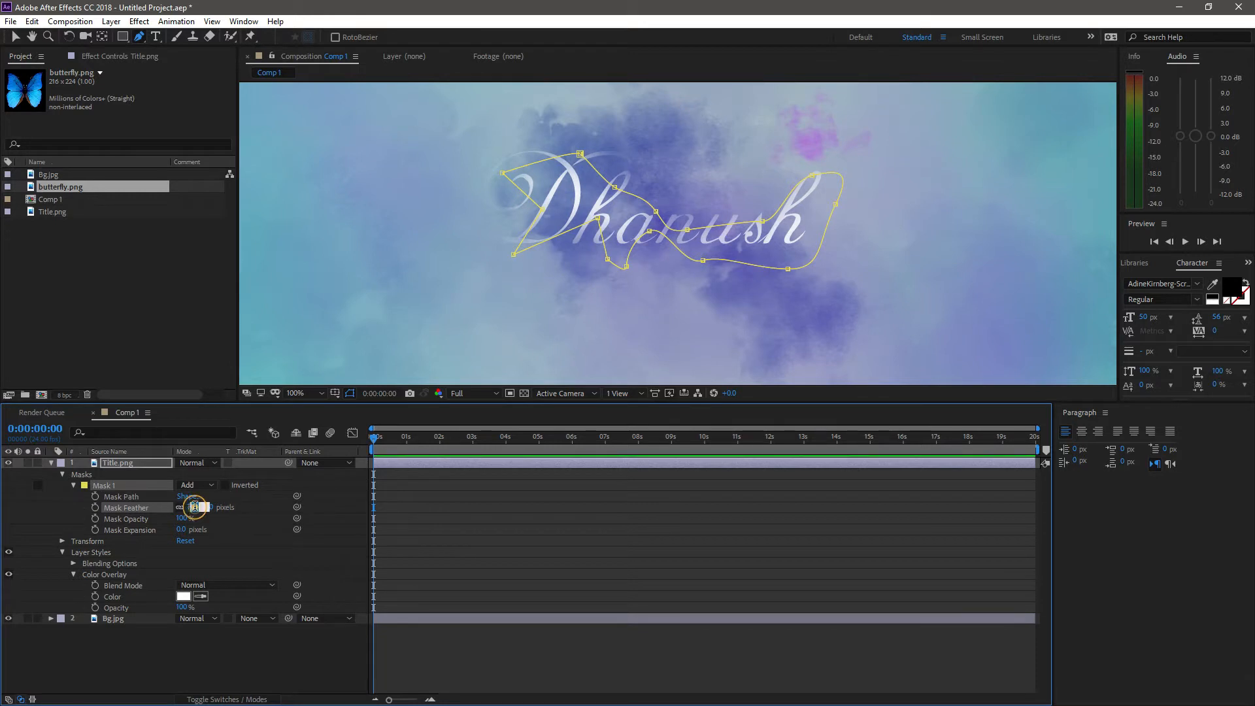
{"action": "left_click", "coordinate": [226, 522]}
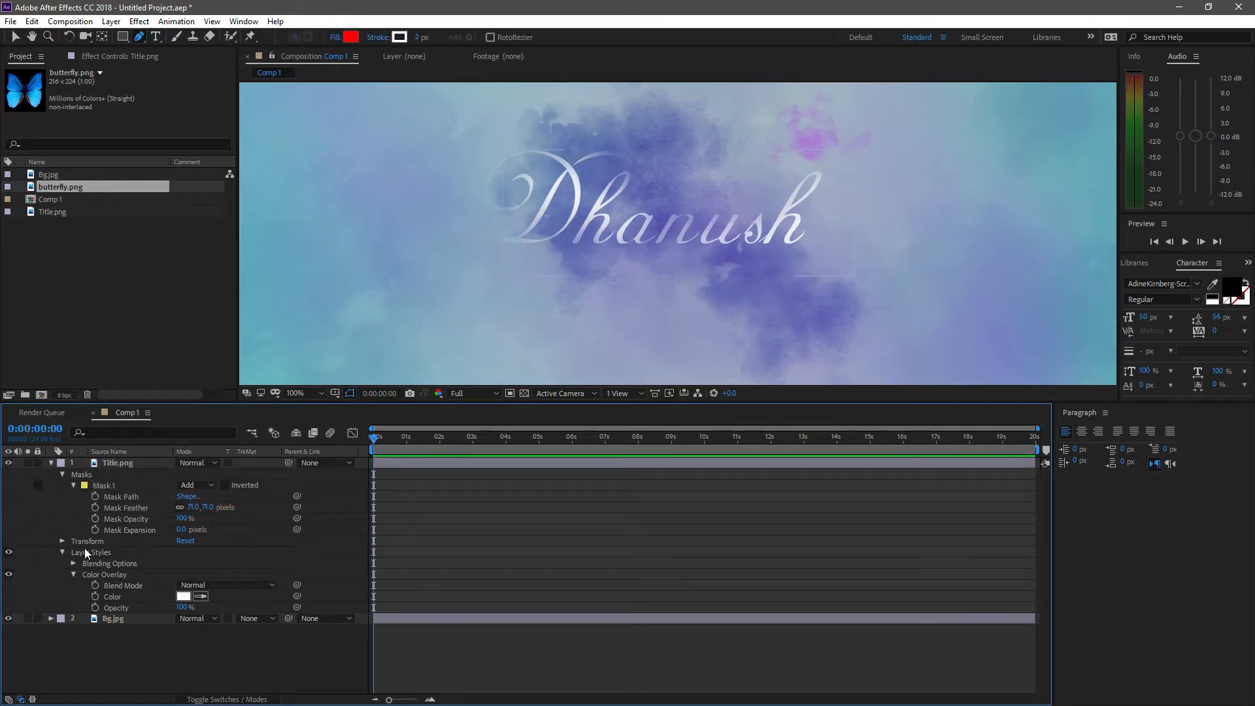
Step: Start Mask Path keyframing for Mask 1 at 0:00:00:00 and reduce its Mask Feather to 35 pixels
{"action": "left_click", "coordinate": [96, 496]}
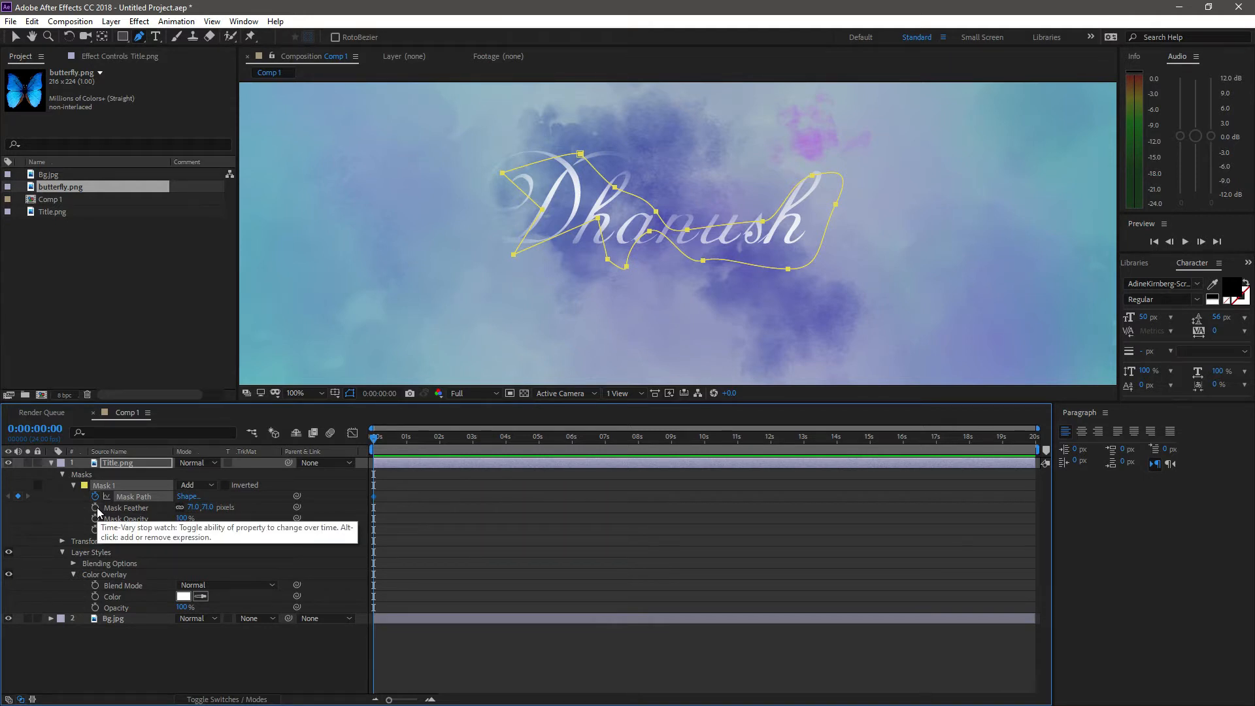
{"action": "left_click_drag", "start_coordinate": [196, 510], "coordinate": [178, 509]}
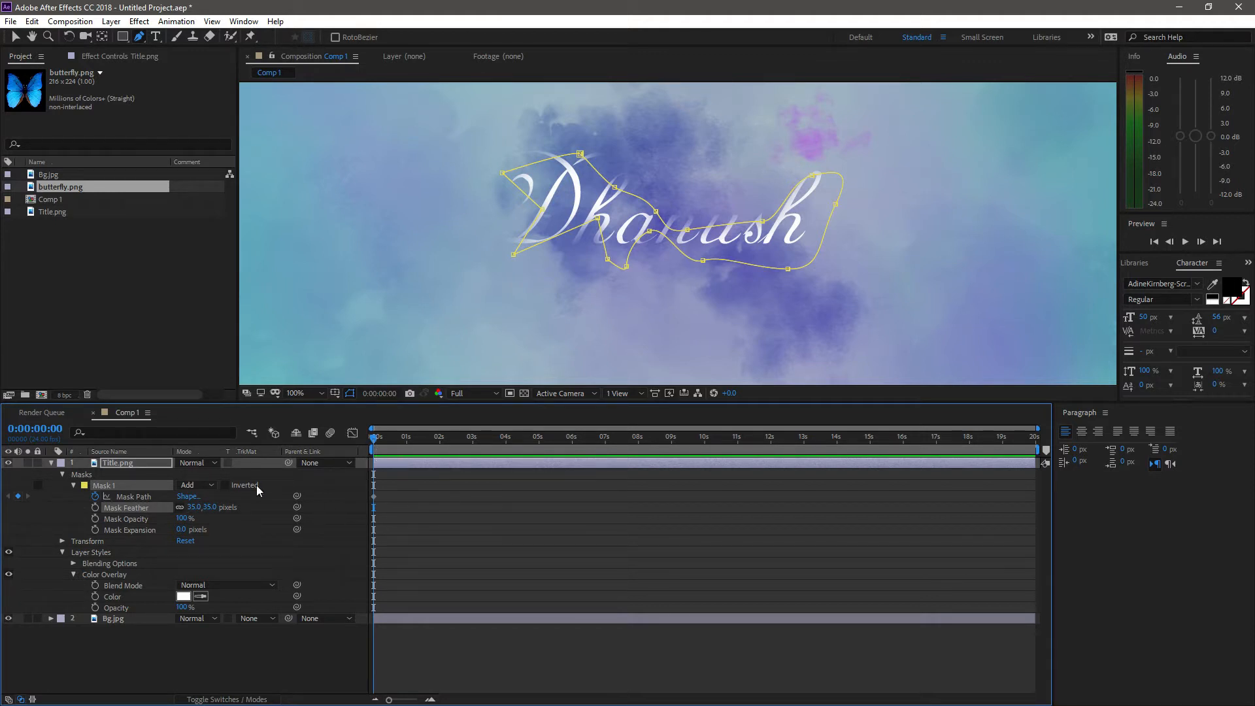
Step: Create a second Mask Path keyframe at 0:00:01:22 by slightly shrinking Mask 1 from its lower edge with the Selection tool
{"action": "left_click_drag", "start_coordinate": [375, 441], "coordinate": [437, 440]}
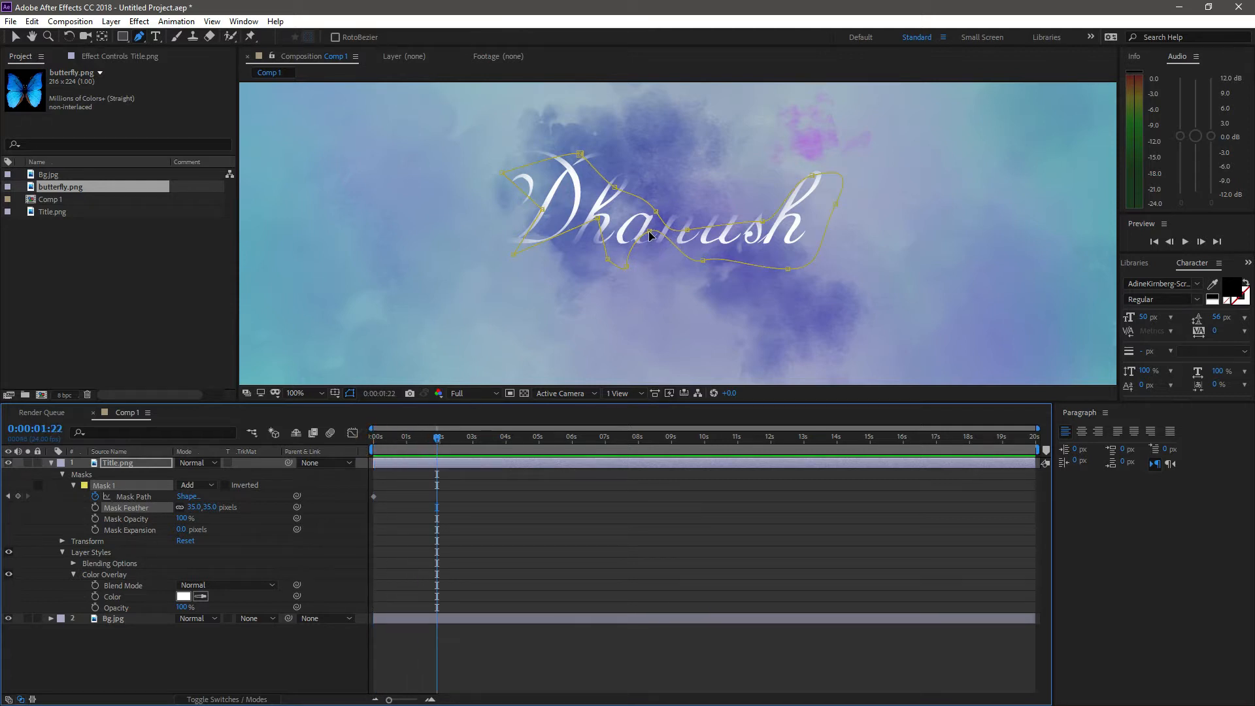
{"action": "key", "text": "v"}
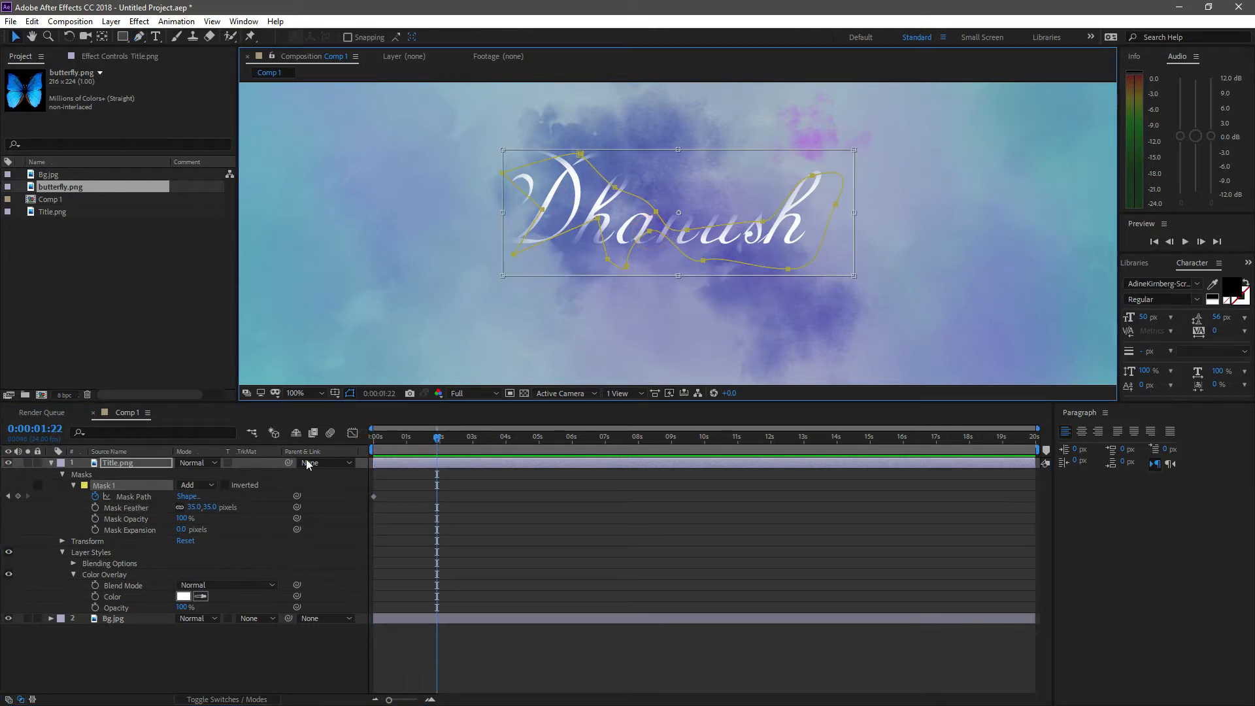
{"action": "left_click", "coordinate": [135, 484]}
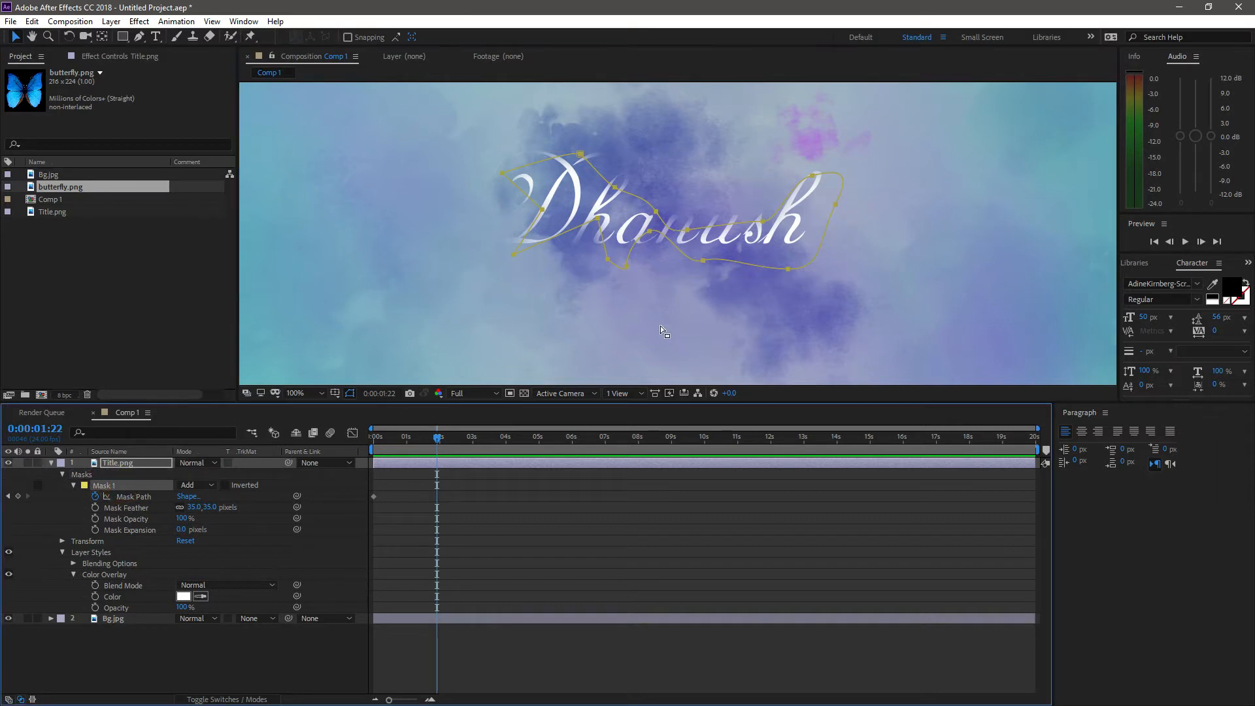
{"action": "left_click", "coordinate": [703, 260]}
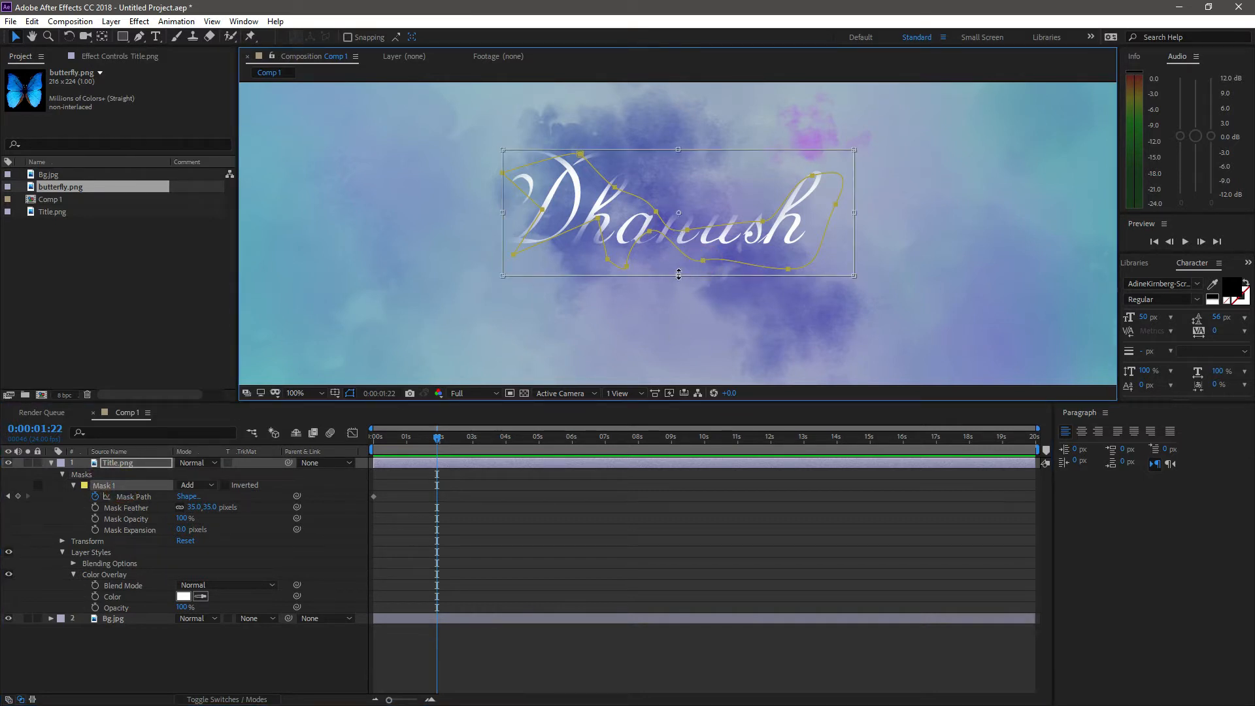
{"action": "mouse_move", "coordinate": [678, 274]}
{"action": "left_mouse_down"}
{"action": "mouse_move", "coordinate": [680, 289]}
{"action": "mouse_move", "coordinate": [680, 275]}
{"action": "left_mouse_up"}
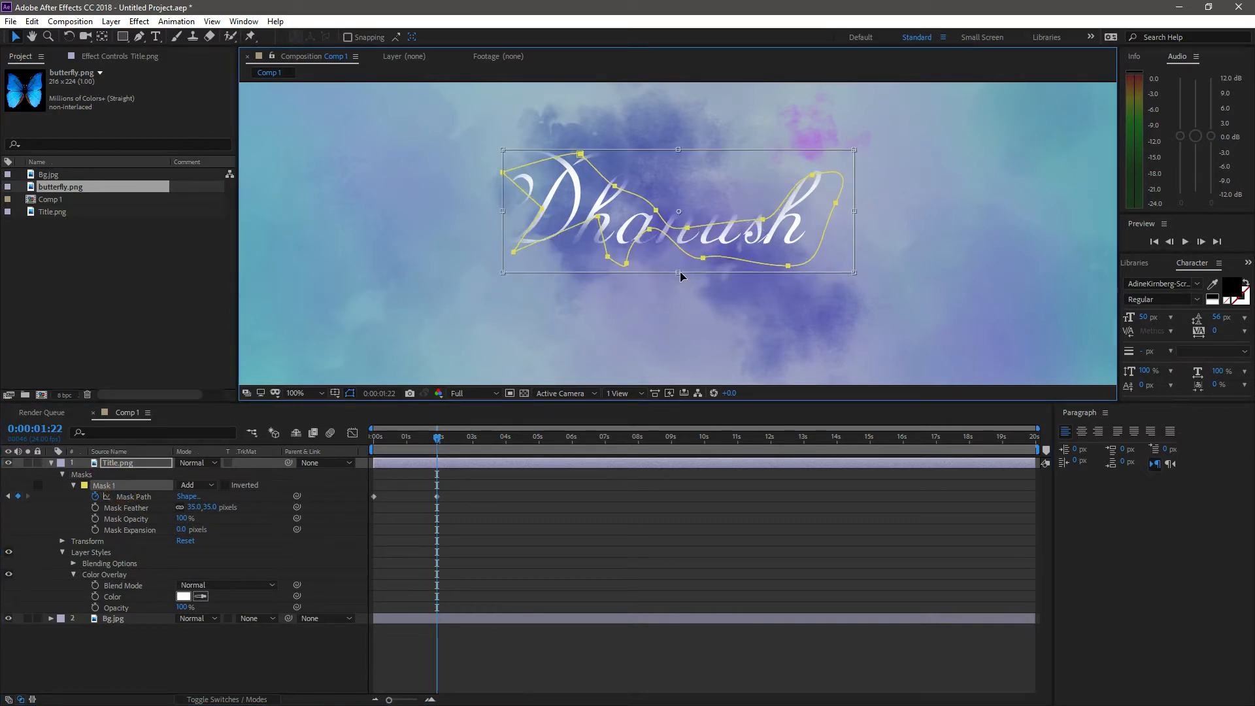
Step: Try to reshape Mask 1 by moving a point on its upper edge, and undo the move
{"action": "left_click", "coordinate": [139, 36]}
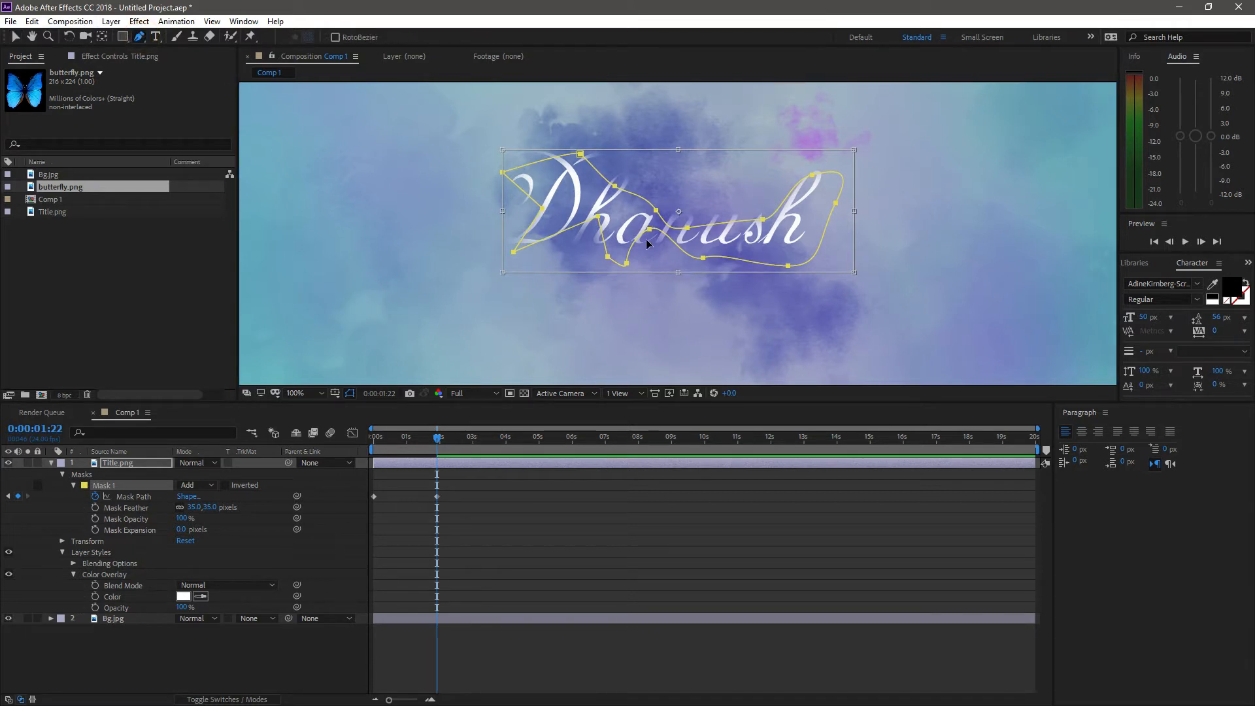
{"action": "left_click", "coordinate": [649, 230]}
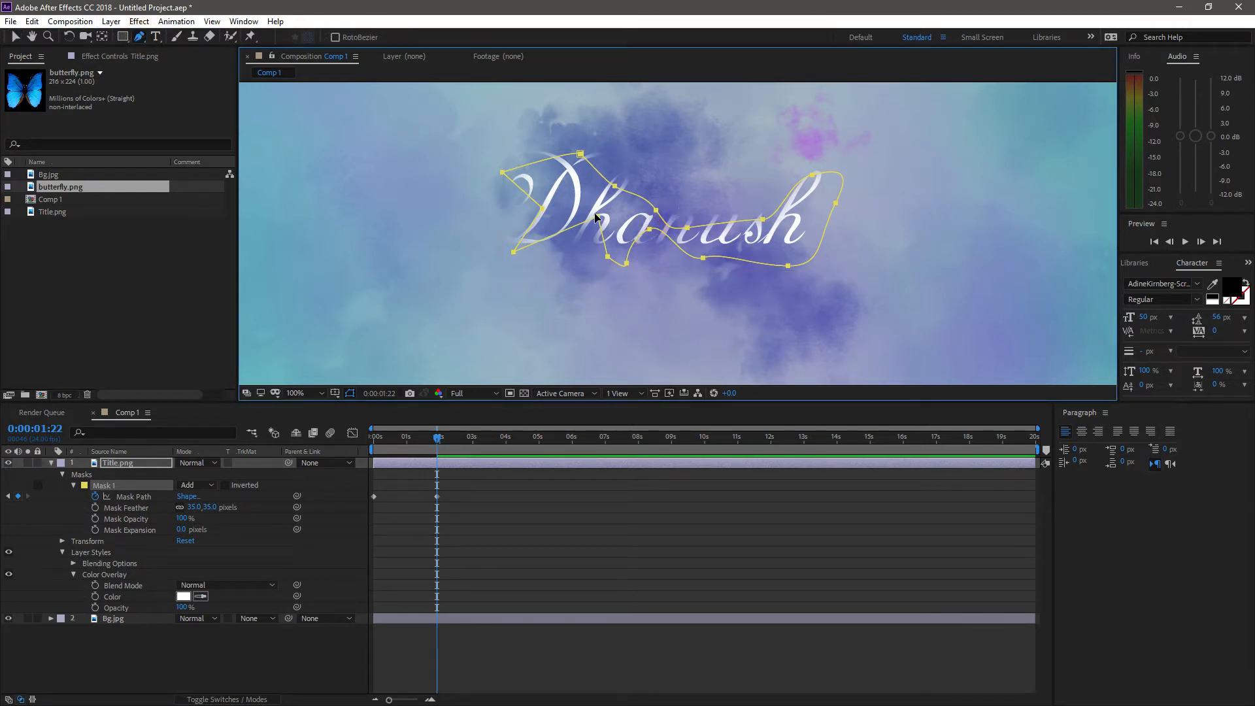
{"action": "double_click", "coordinate": [503, 172]}
{"action": "double_click", "coordinate": [578, 158]}
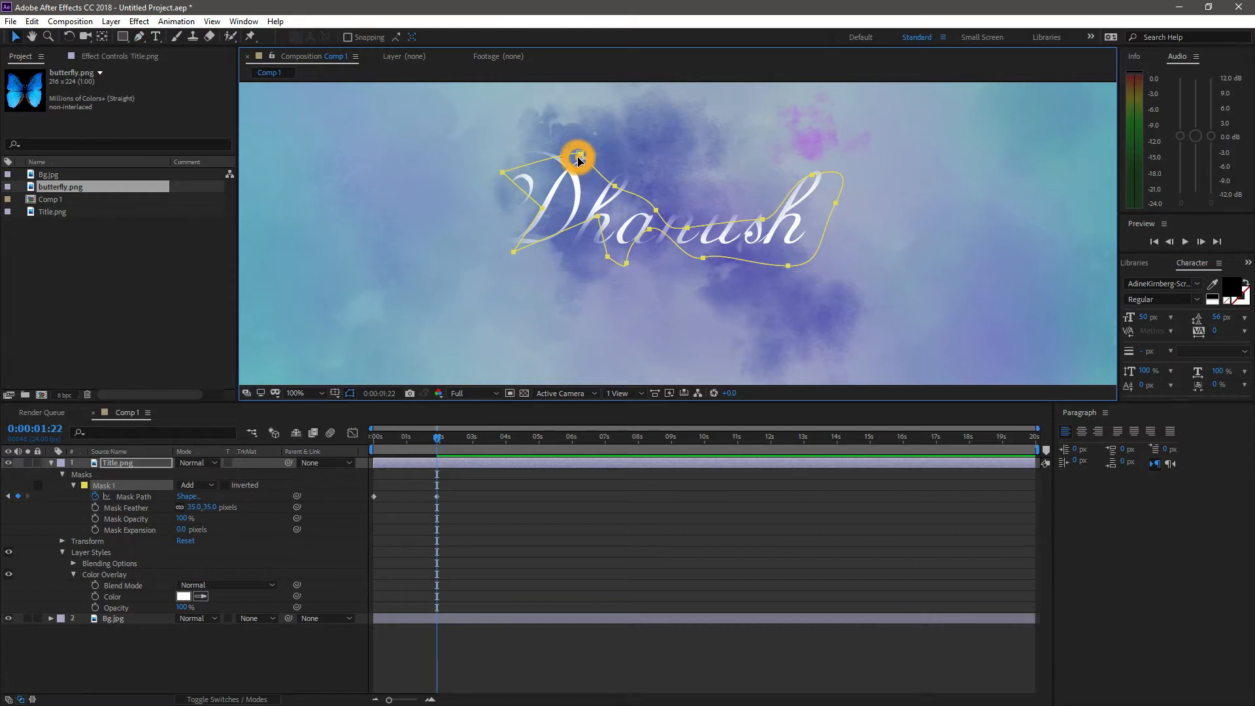
{"action": "left_click_drag", "start_coordinate": [615, 186], "coordinate": [621, 174]}
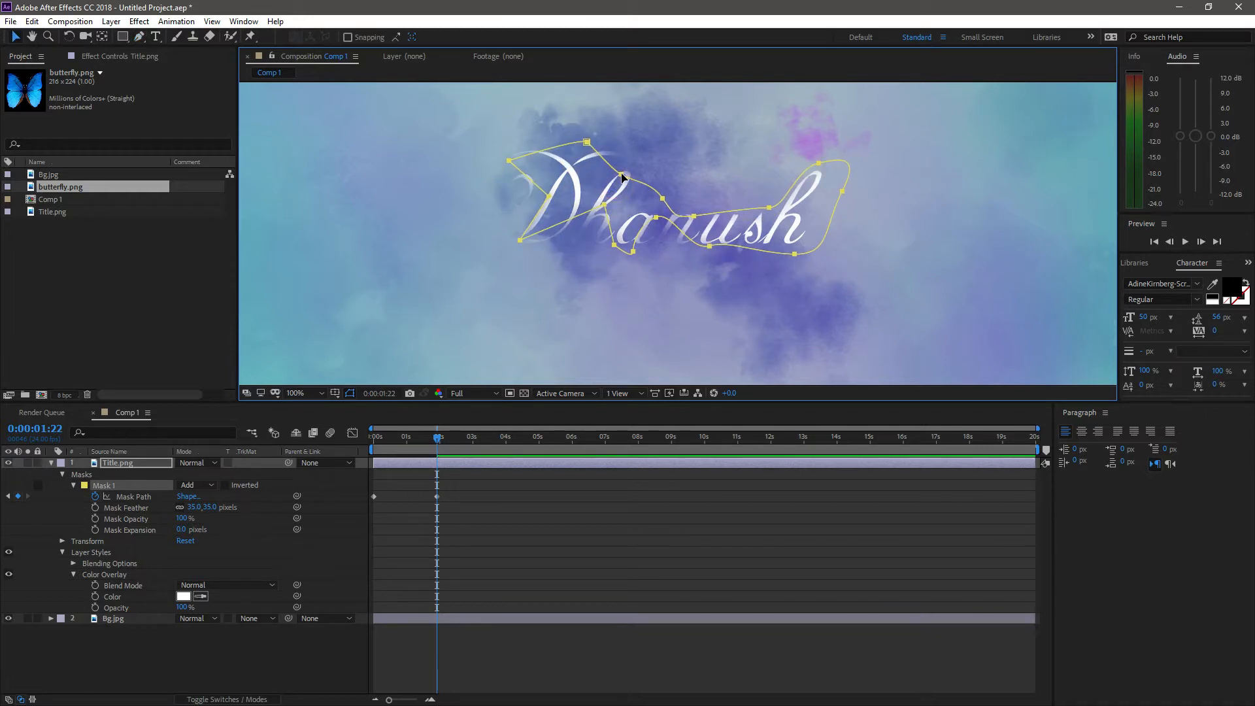
{"action": "key", "text": "ctrl+z"}
Step: Select the Mask Path of Mask 1 and add a vertex to its upper edge, over the second half of the lettering
{"action": "left_click", "coordinate": [151, 498]}
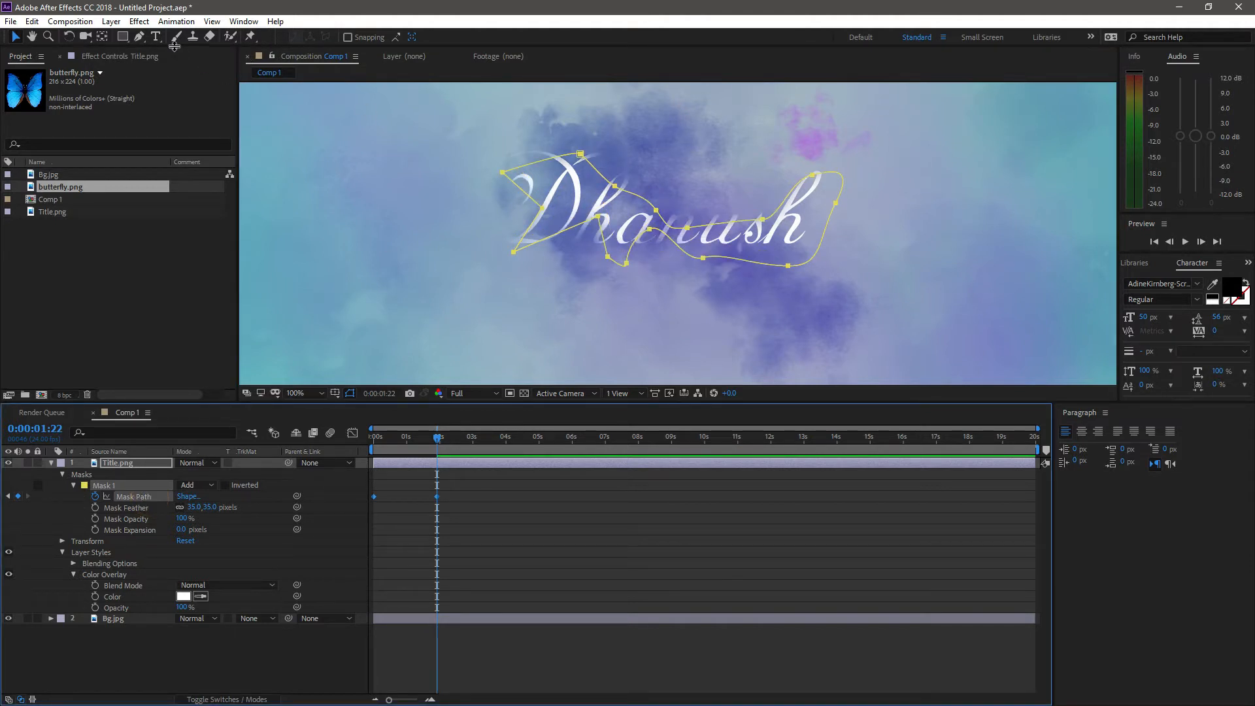
{"action": "left_click", "coordinate": [140, 38]}
{"action": "left_click_drag", "start_coordinate": [140, 38], "coordinate": [202, 51]}
{"action": "left_click", "coordinate": [727, 221]}
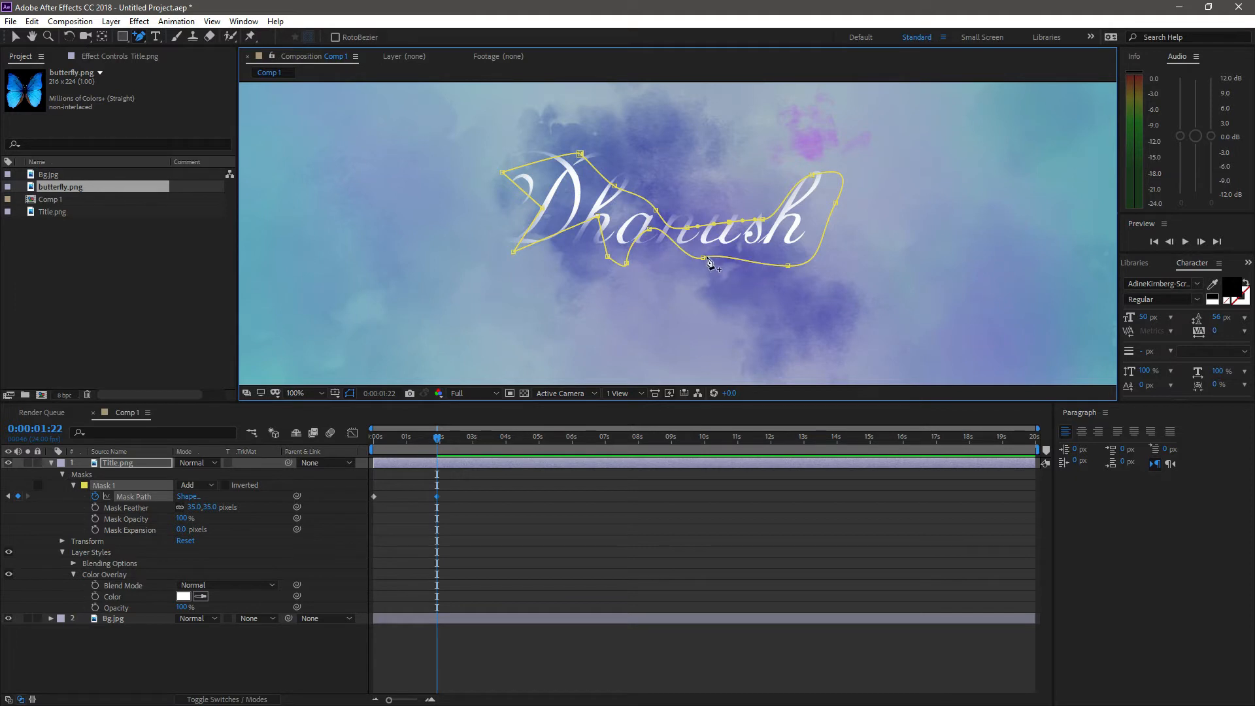
Step: Pull the lower mask points down and outward, well below the lettering, from the second letter to the last
{"action": "left_click_drag", "start_coordinate": [703, 257], "coordinate": [703, 294]}
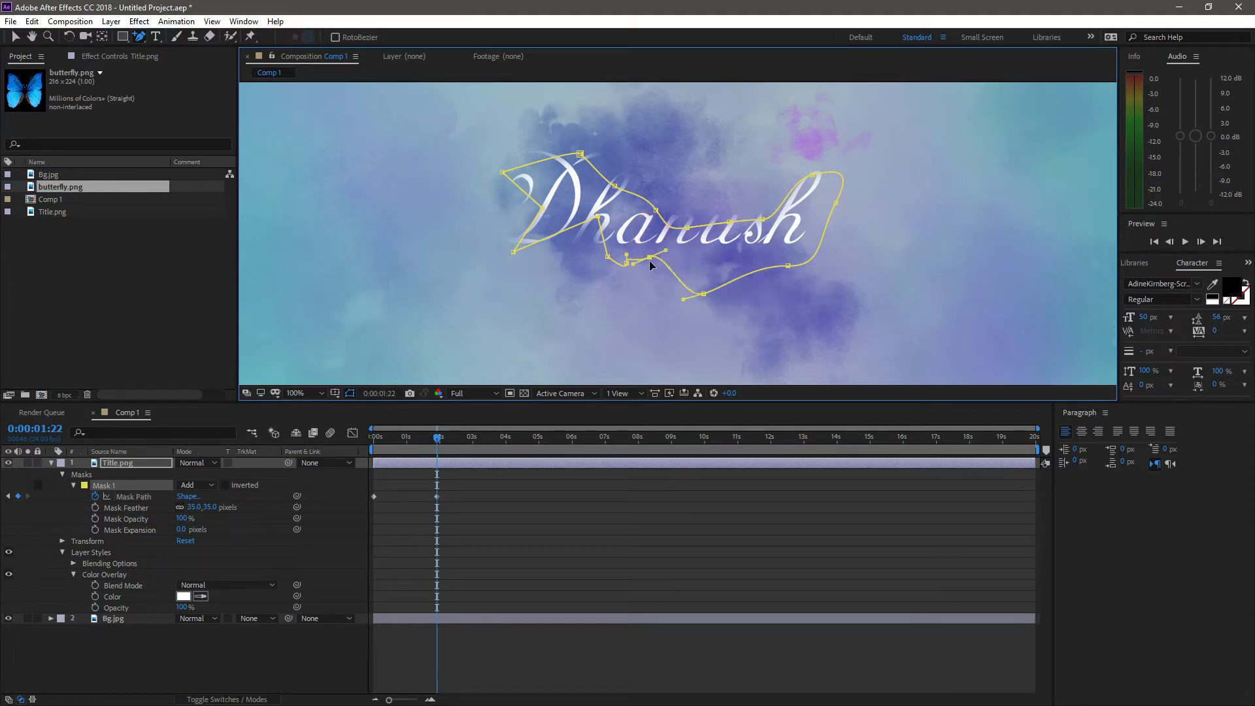
{"action": "left_click", "coordinate": [649, 281]}
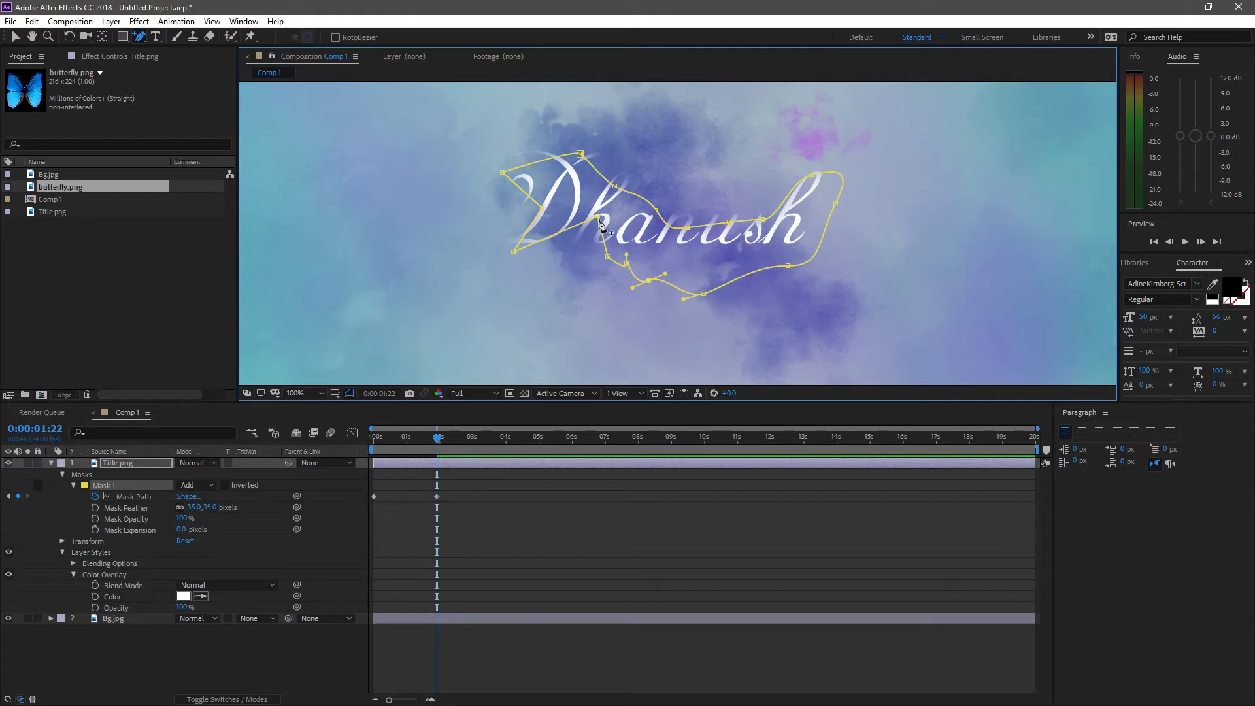
{"action": "left_click_drag", "start_coordinate": [597, 216], "coordinate": [597, 337]}
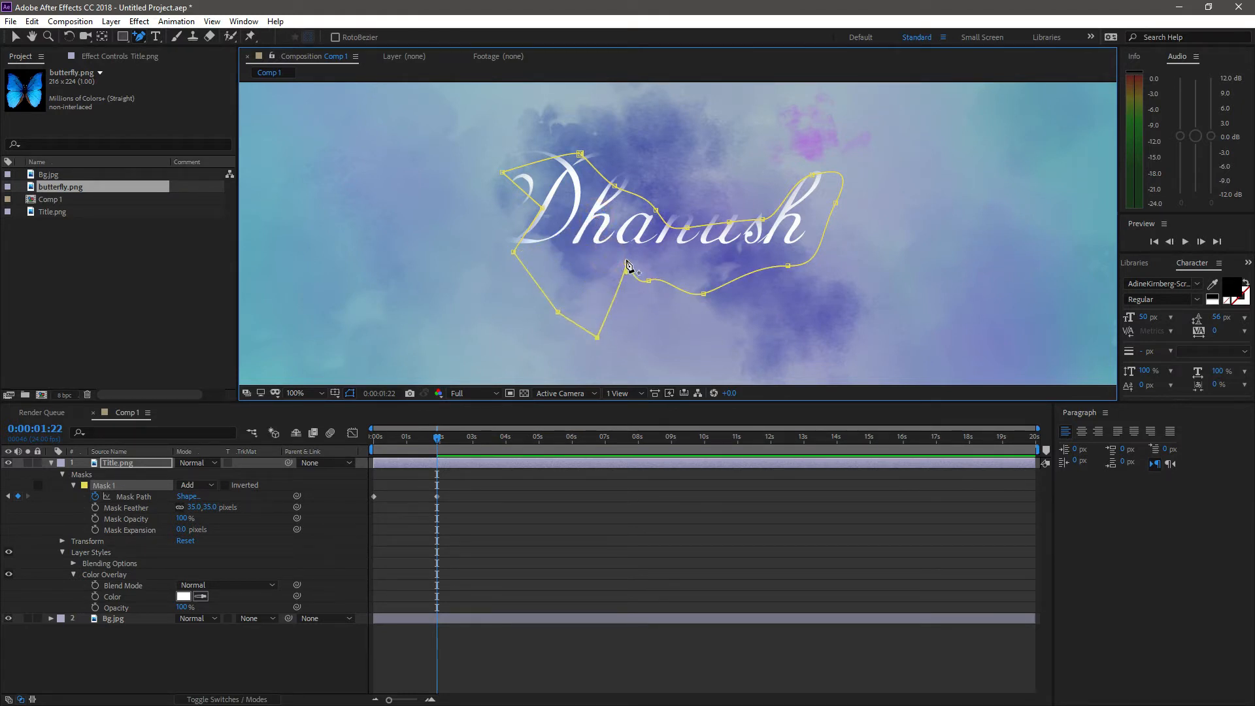
{"action": "left_click_drag", "start_coordinate": [626, 268], "coordinate": [634, 337]}
{"action": "left_click_drag", "start_coordinate": [648, 281], "coordinate": [699, 344]}
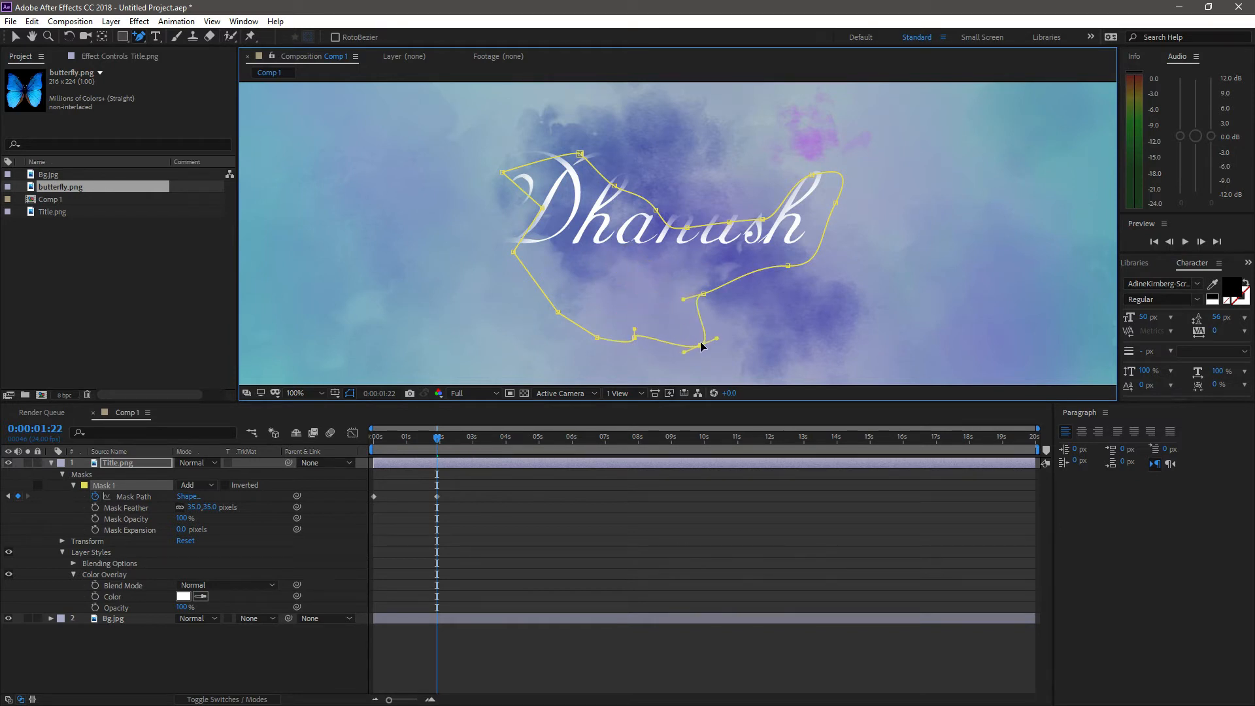
{"action": "left_click_drag", "start_coordinate": [703, 293], "coordinate": [798, 339]}
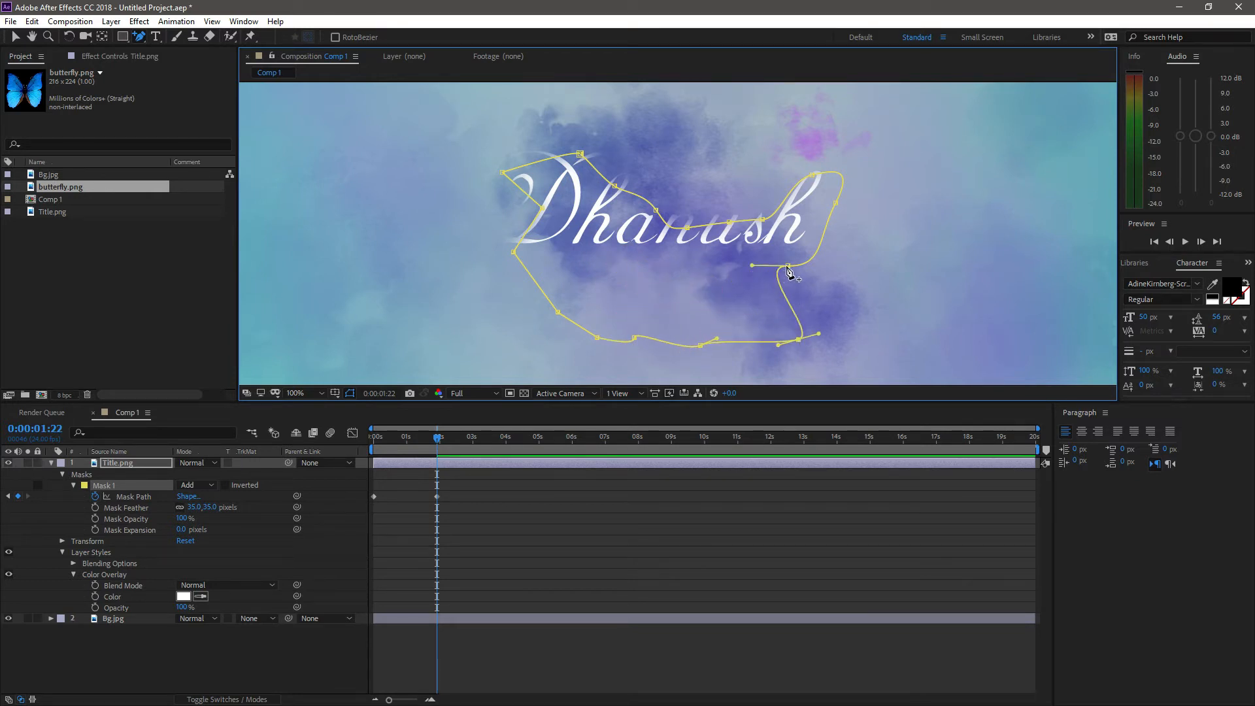
{"action": "left_click_drag", "start_coordinate": [787, 267], "coordinate": [873, 299]}
Step: Raise the mask's upper points above the lettering, from the last letter back to the second
{"action": "left_click_drag", "start_coordinate": [761, 219], "coordinate": [749, 145]}
{"action": "left_click_drag", "start_coordinate": [812, 174], "coordinate": [845, 113]}
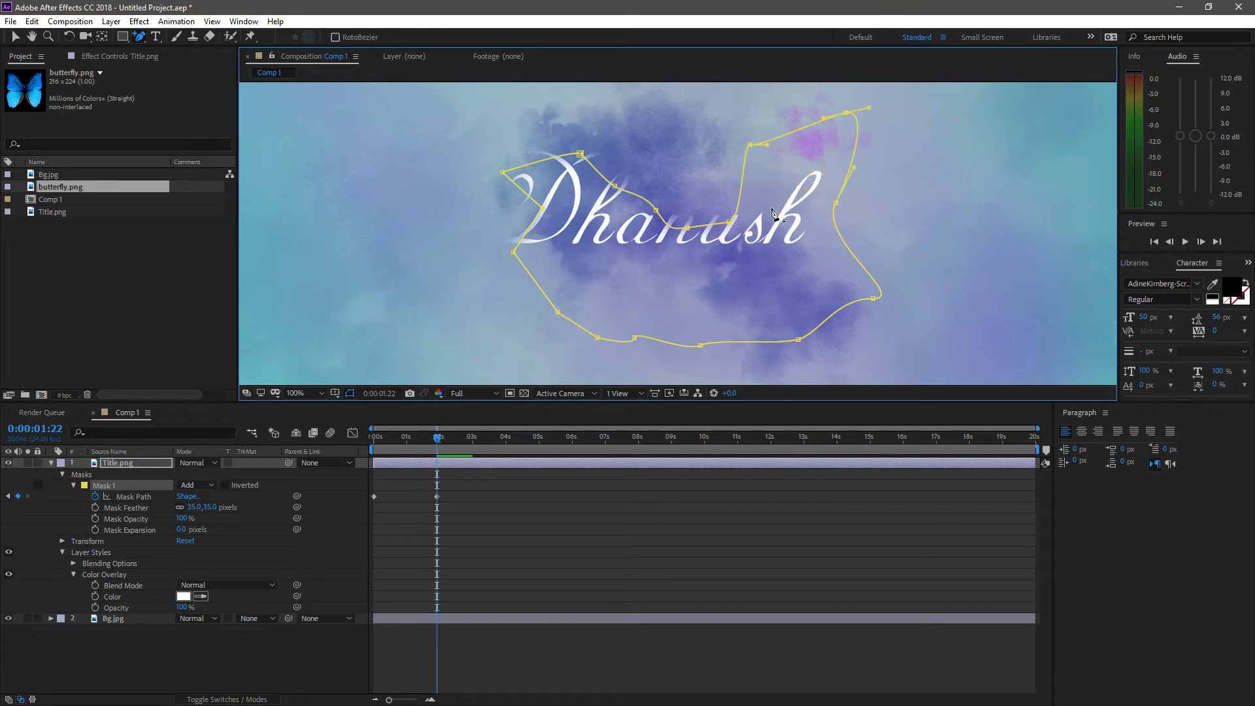
{"action": "left_click_drag", "start_coordinate": [729, 222], "coordinate": [710, 144]}
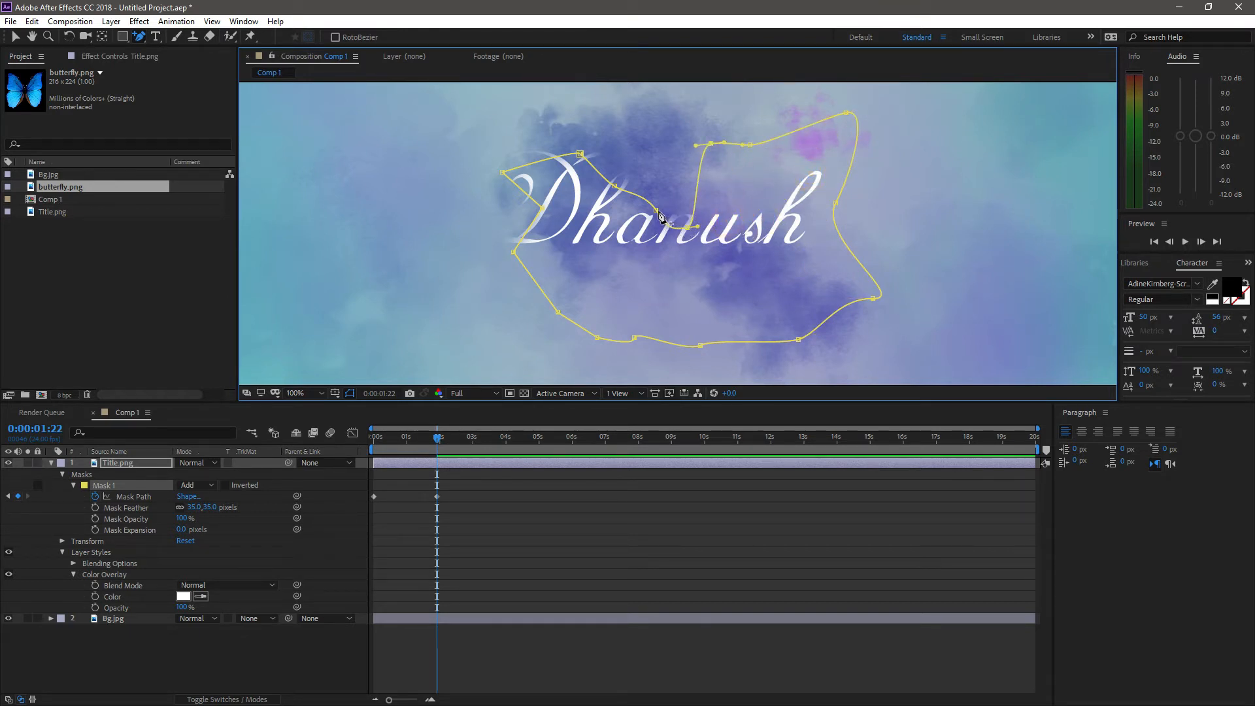
{"action": "left_click_drag", "start_coordinate": [656, 209], "coordinate": [640, 151]}
{"action": "left_click", "coordinate": [686, 226]}
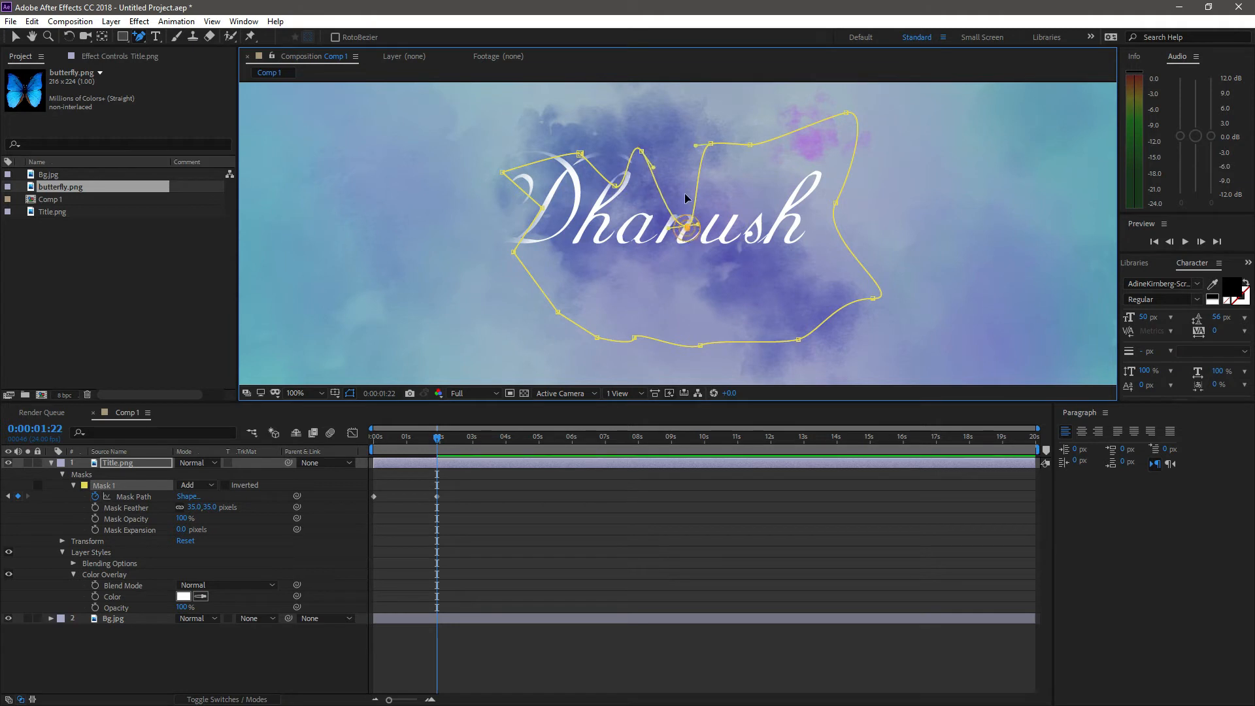
{"action": "left_click_drag", "start_coordinate": [684, 193], "coordinate": [670, 139]}
{"action": "left_click_drag", "start_coordinate": [615, 185], "coordinate": [604, 104]}
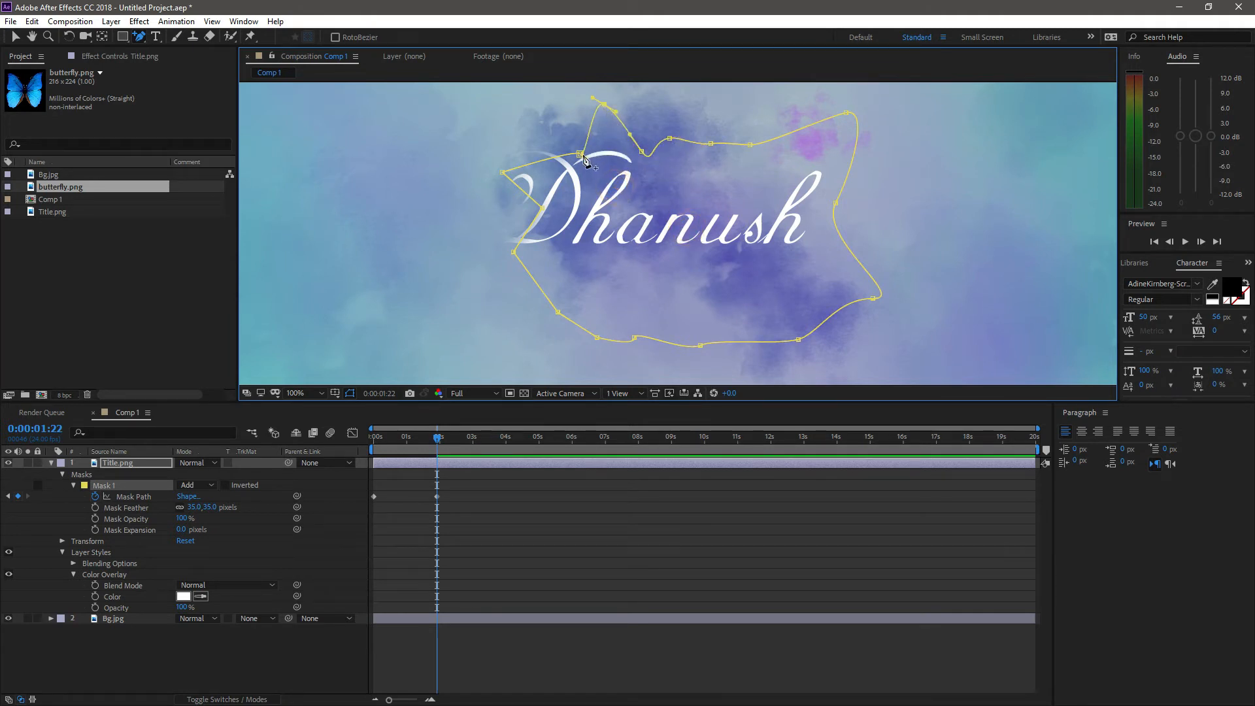
Step: Move the mask points around the first letter outward so the path fully encloses it
{"action": "left_click_drag", "start_coordinate": [580, 153], "coordinate": [520, 98]}
{"action": "left_click_drag", "start_coordinate": [501, 172], "coordinate": [379, 185]}
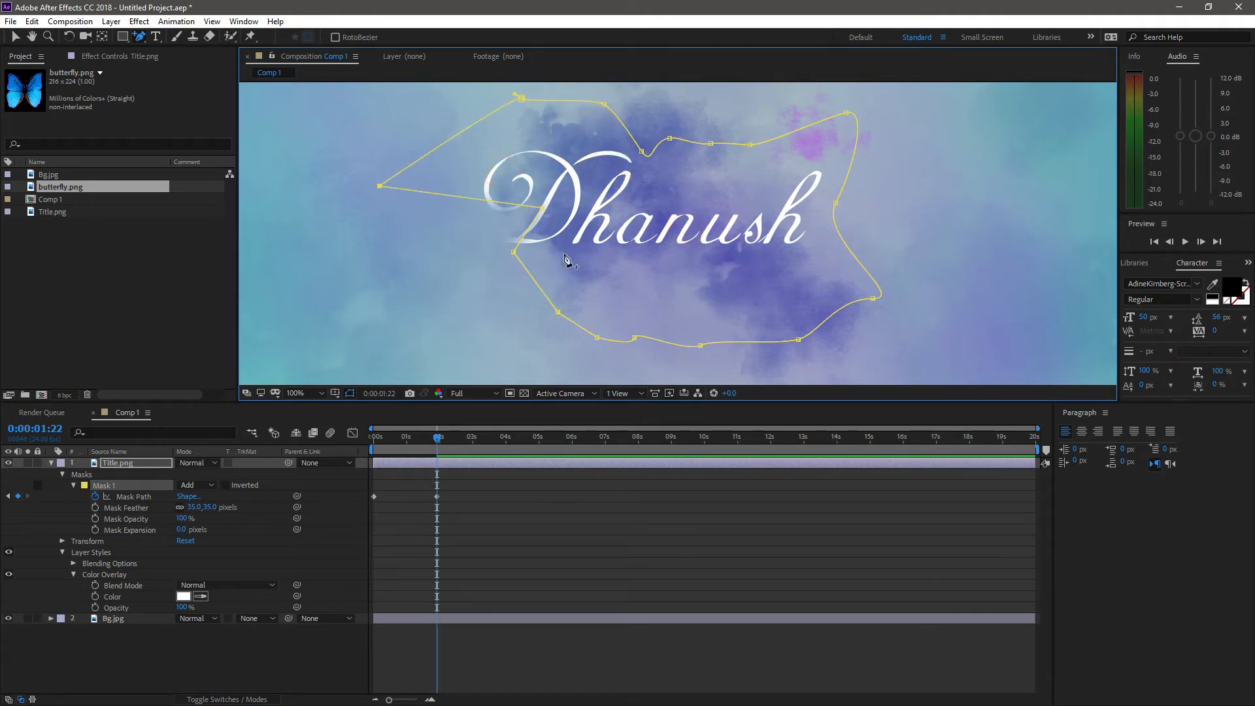
{"action": "left_click_drag", "start_coordinate": [542, 208], "coordinate": [416, 259]}
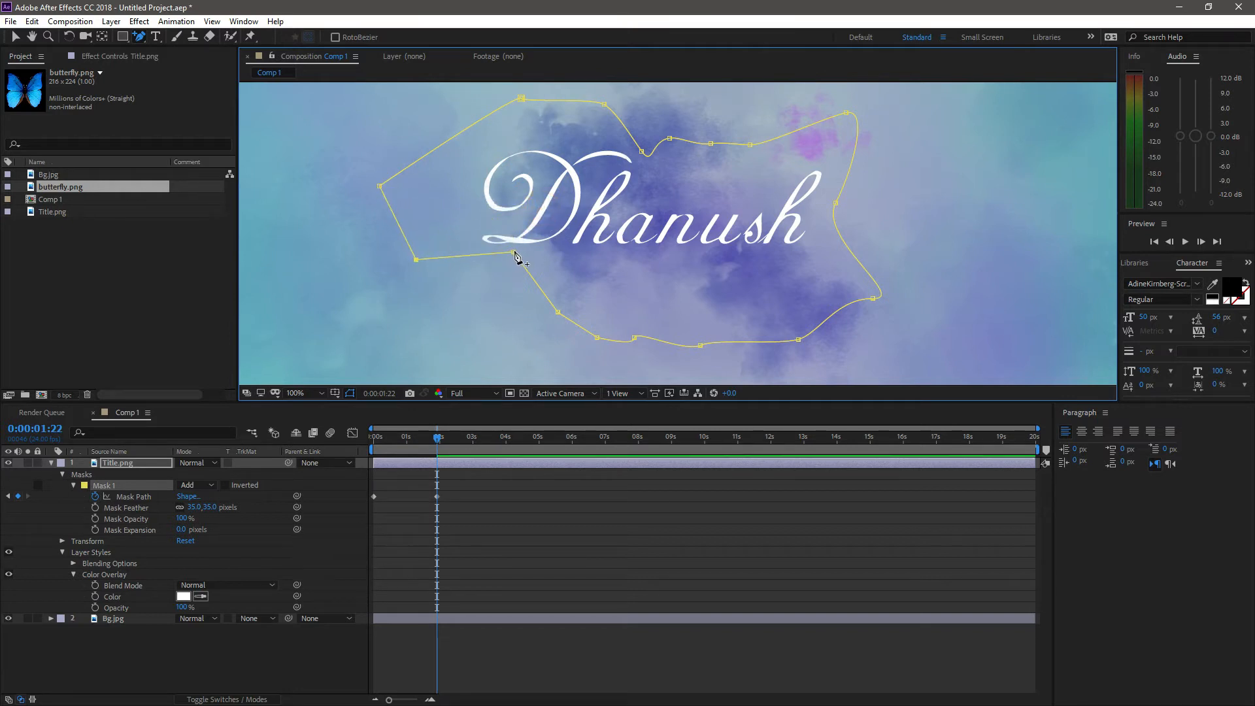
{"action": "left_click_drag", "start_coordinate": [513, 253], "coordinate": [447, 334]}
Step: Move the points in the dip of the mask's upper edge further up and outward to widen the path
{"action": "scroll", "coordinate": [665, 215], "scroll_direction": "down", "scroll_amount": 2}
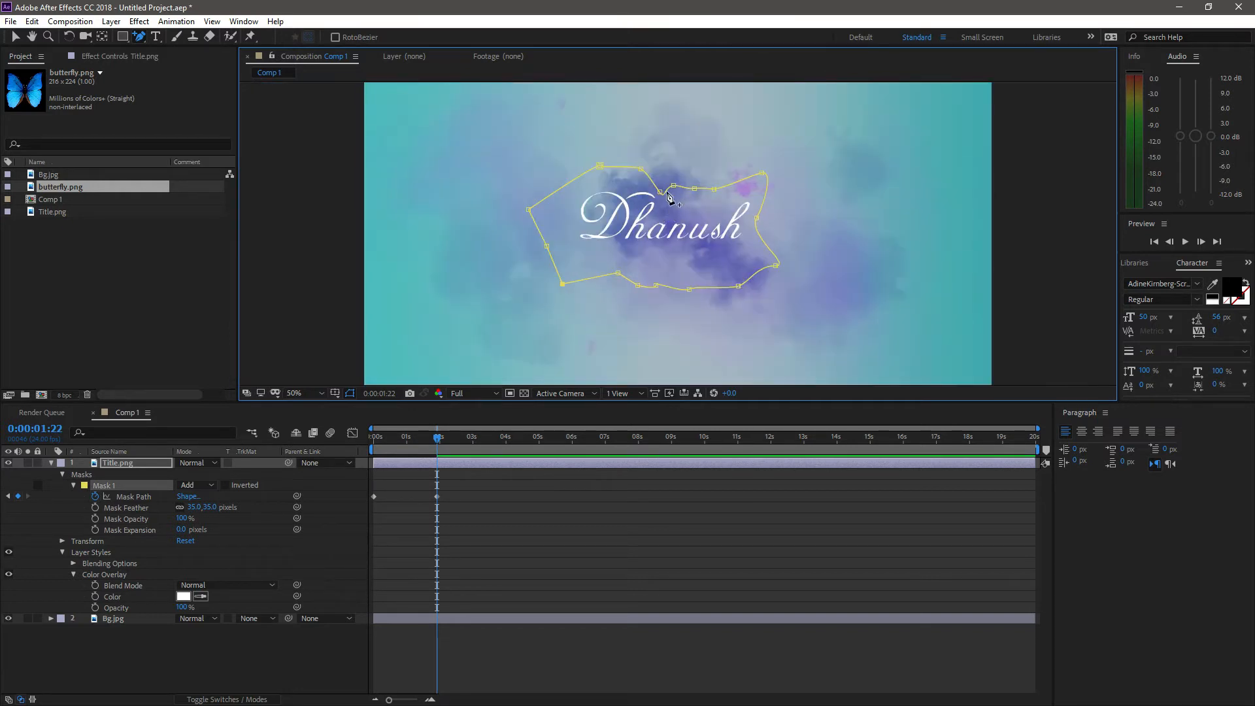
{"action": "mouse_move", "coordinate": [669, 197]}
{"action": "left_mouse_down"}
{"action": "mouse_move", "coordinate": [662, 183]}
{"action": "mouse_move", "coordinate": [674, 190]}
{"action": "left_mouse_up"}
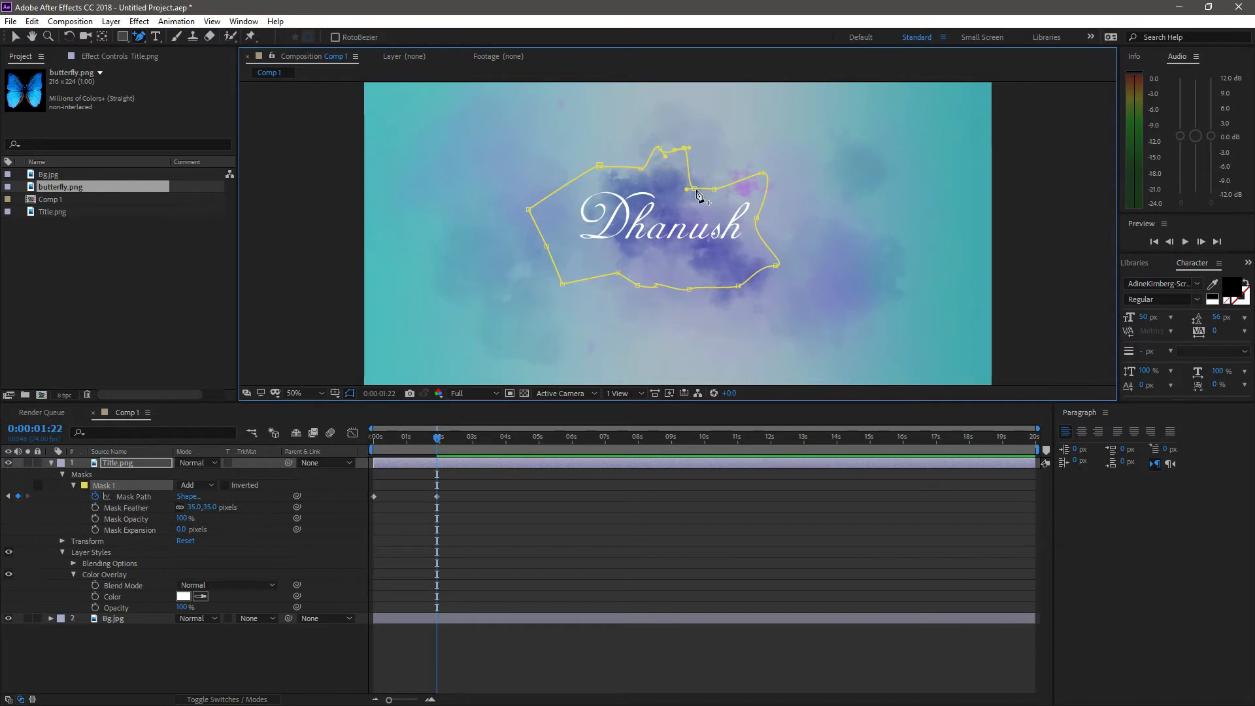
{"action": "left_click_drag", "start_coordinate": [694, 189], "coordinate": [725, 179]}
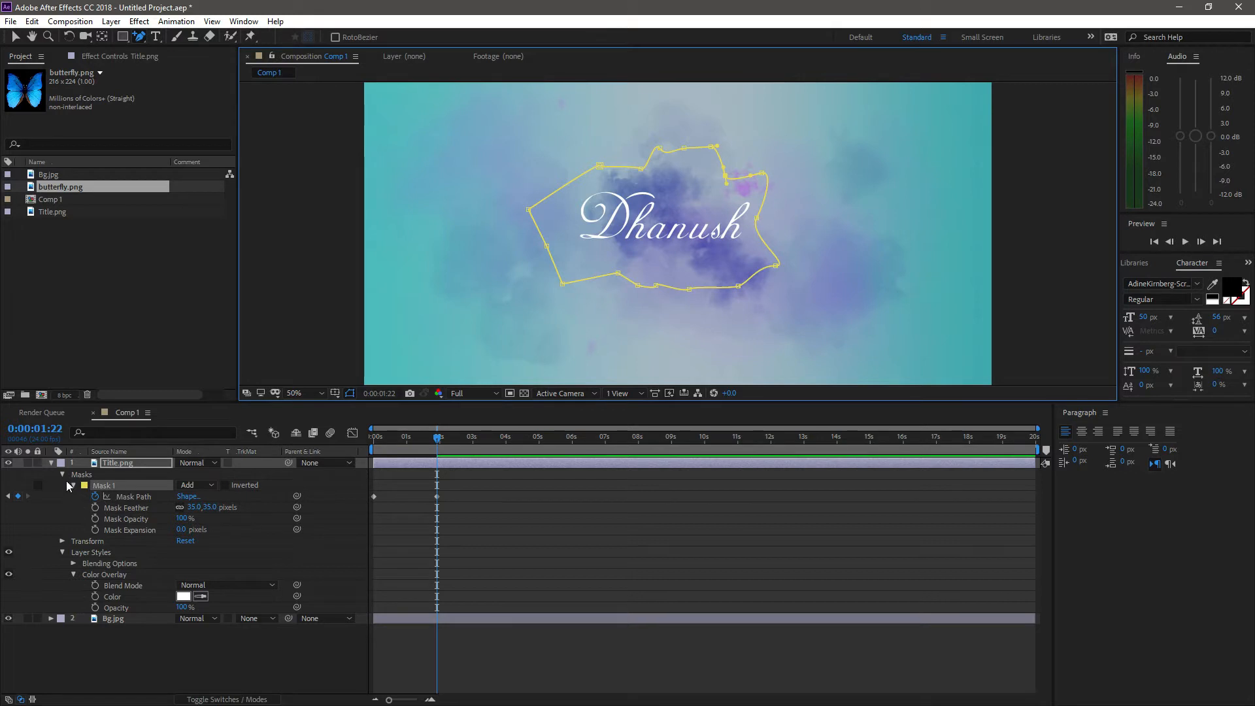
Step: Return to 0:00:00:00, reduce the Mask Feather to 21 pixels, and hide the mask outline in the composition view
{"action": "left_click_drag", "start_coordinate": [437, 437], "coordinate": [362, 448]}
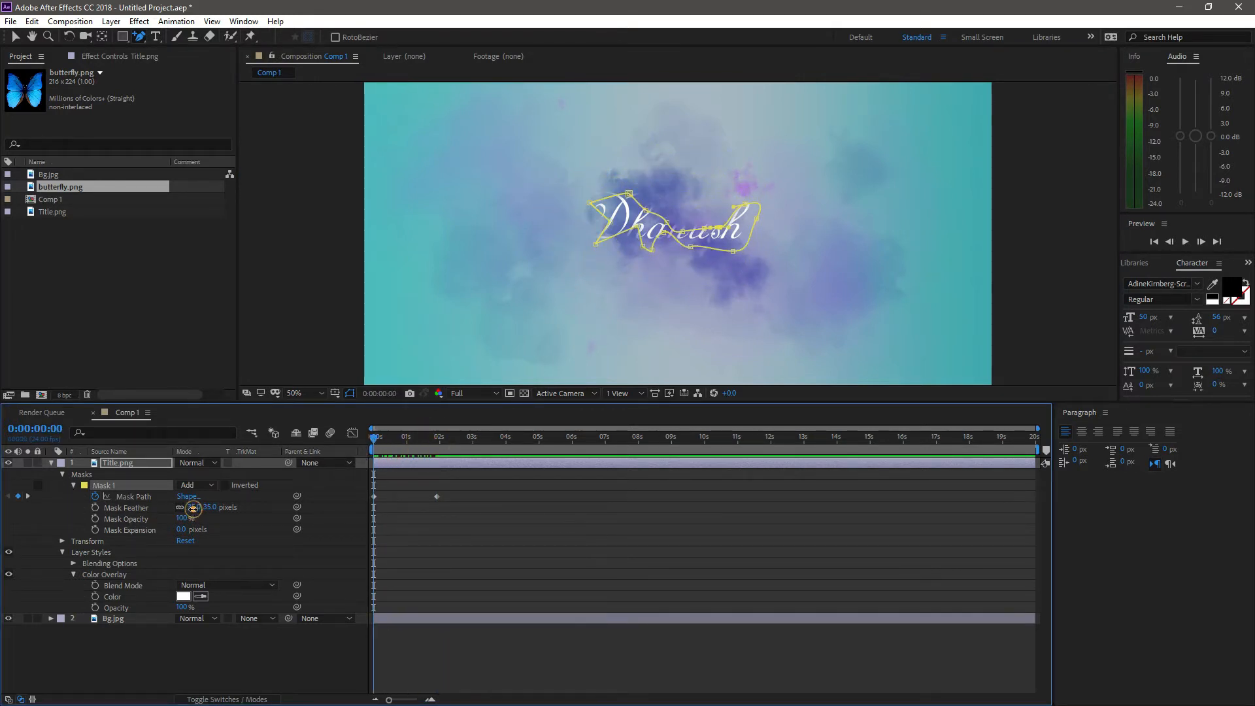
{"action": "left_click_drag", "start_coordinate": [194, 507], "coordinate": [183, 509]}
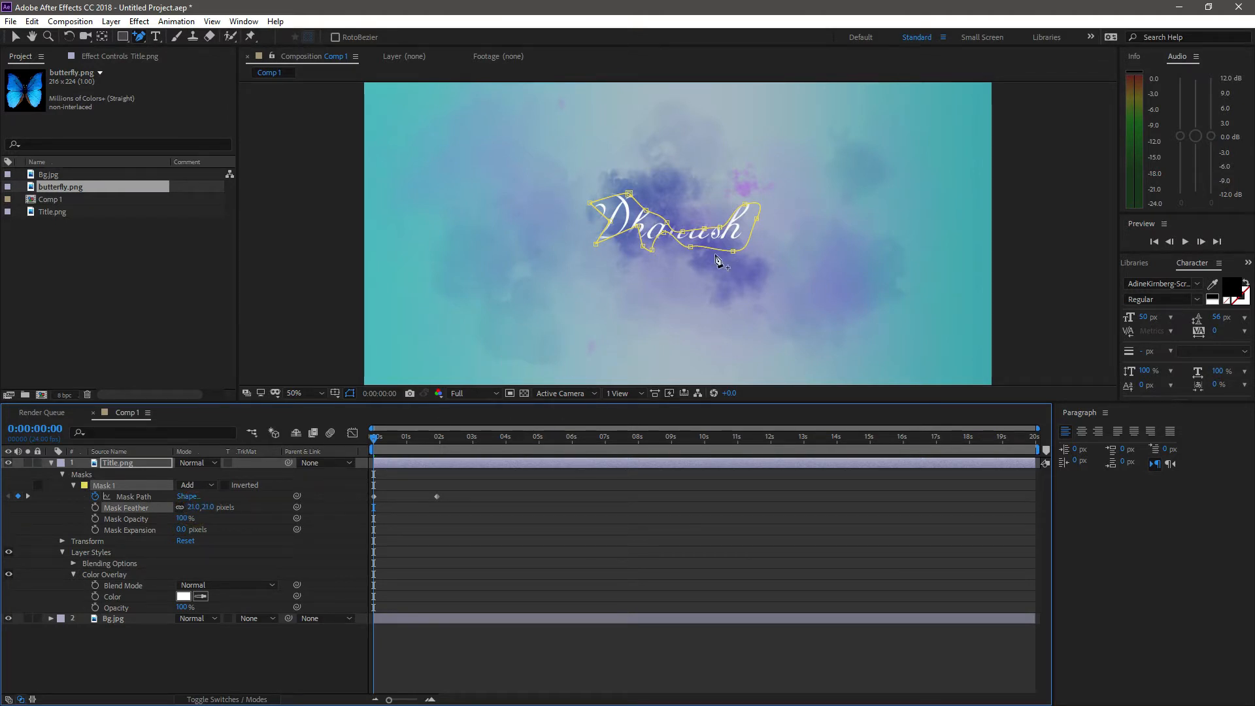
{"action": "key", "text": "period"}
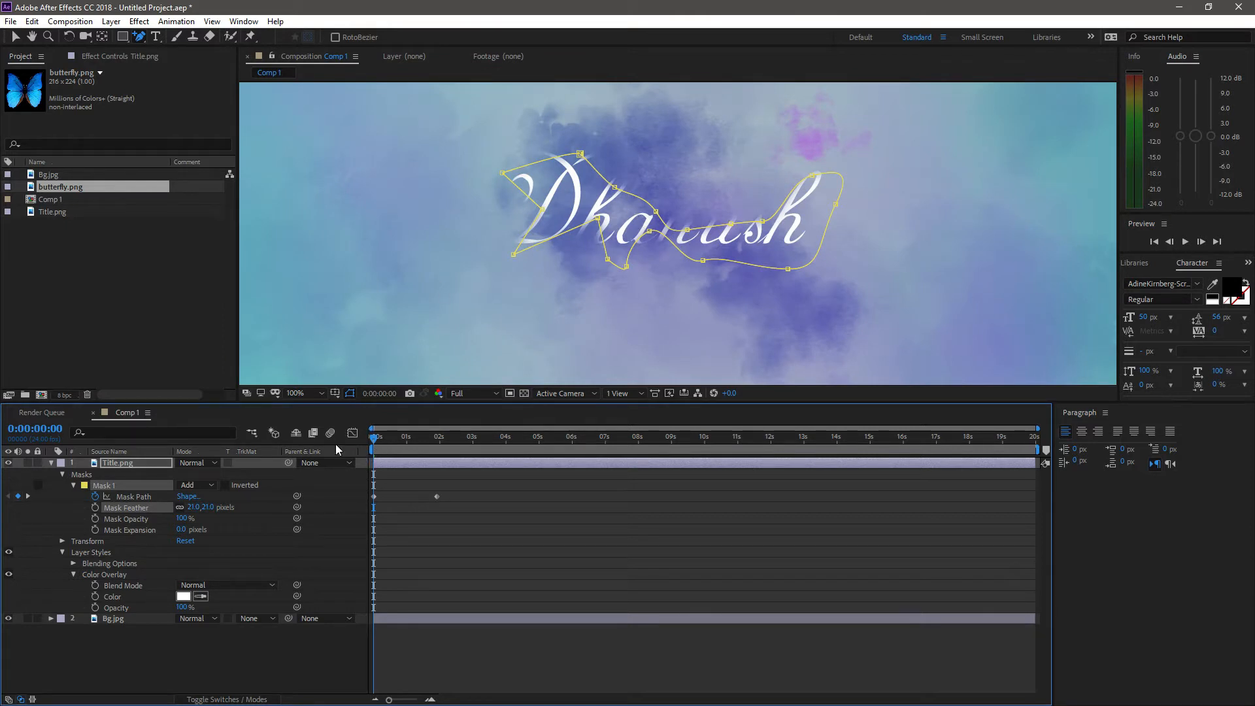
{"action": "left_click", "coordinate": [350, 394]}
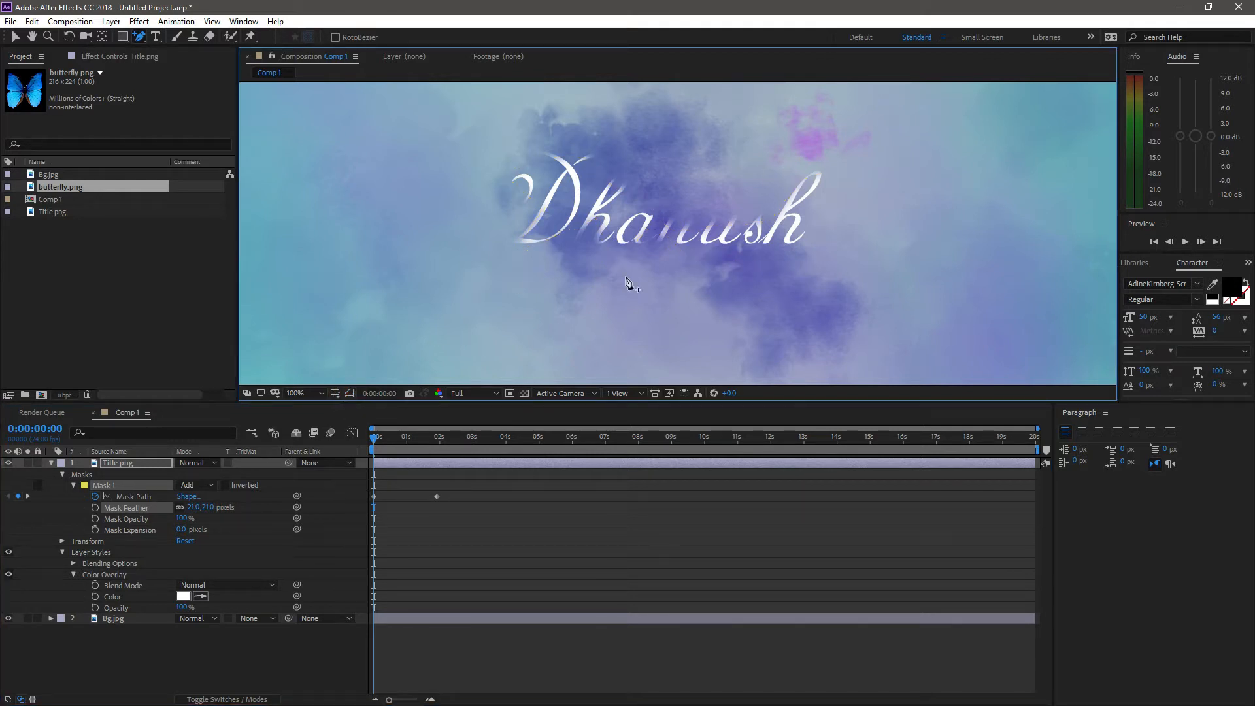
{"action": "key", "text": "comma"}
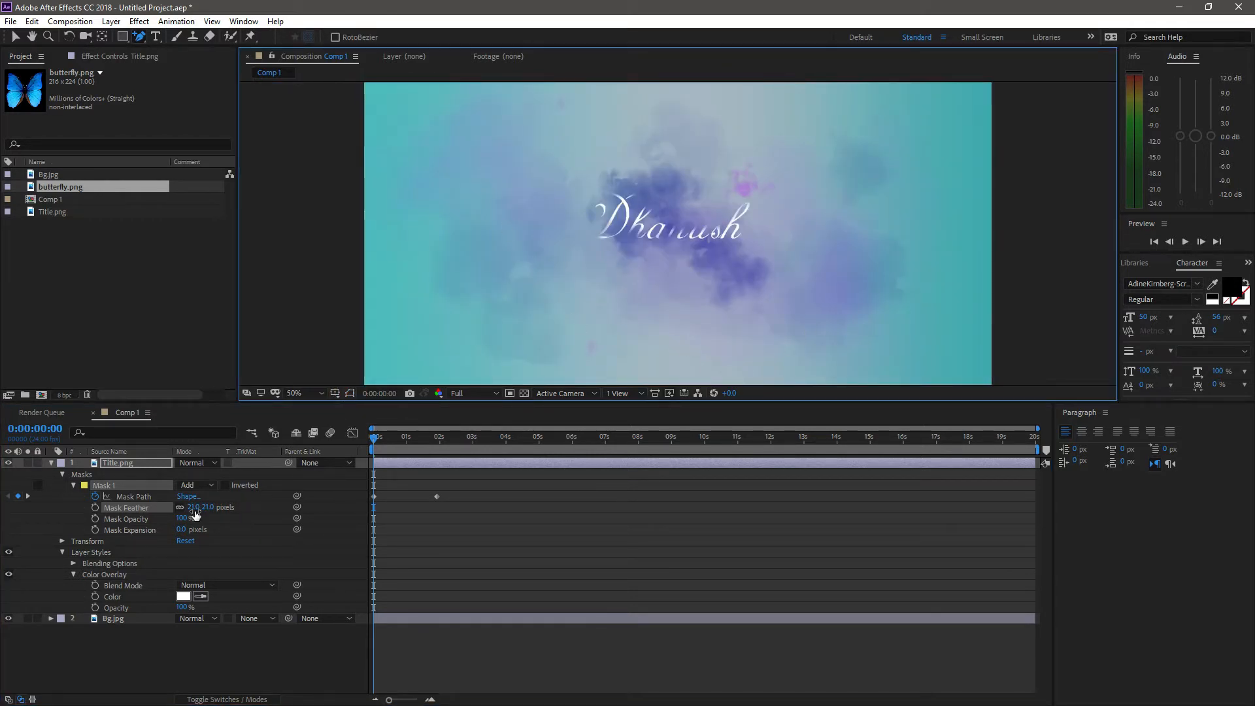
Step: Collapse the Masks group and select the Title.png layer
{"action": "left_click", "coordinate": [63, 474]}
{"action": "left_click", "coordinate": [142, 464]}
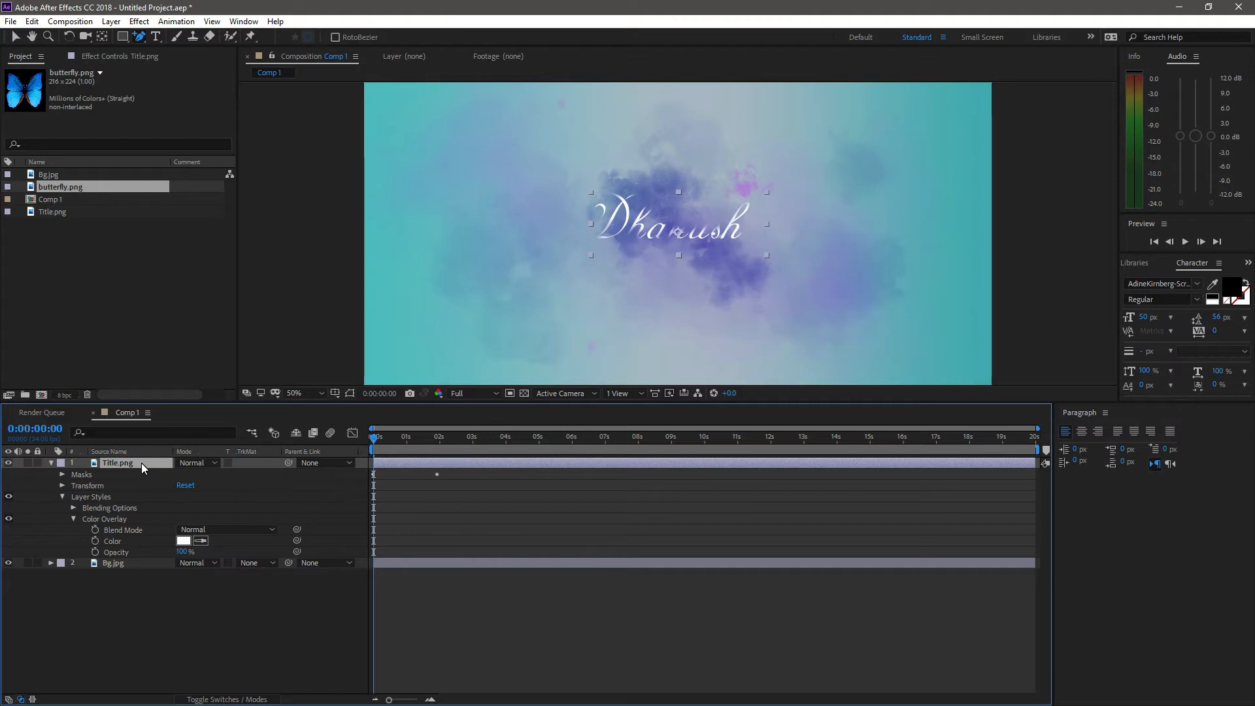
Step: Show Mask Path and Opacity on Title.png, and keyframe Opacity at 0% at 0:00:00:00 and 100% at 0:00:01:16
{"action": "key", "text": "t"}
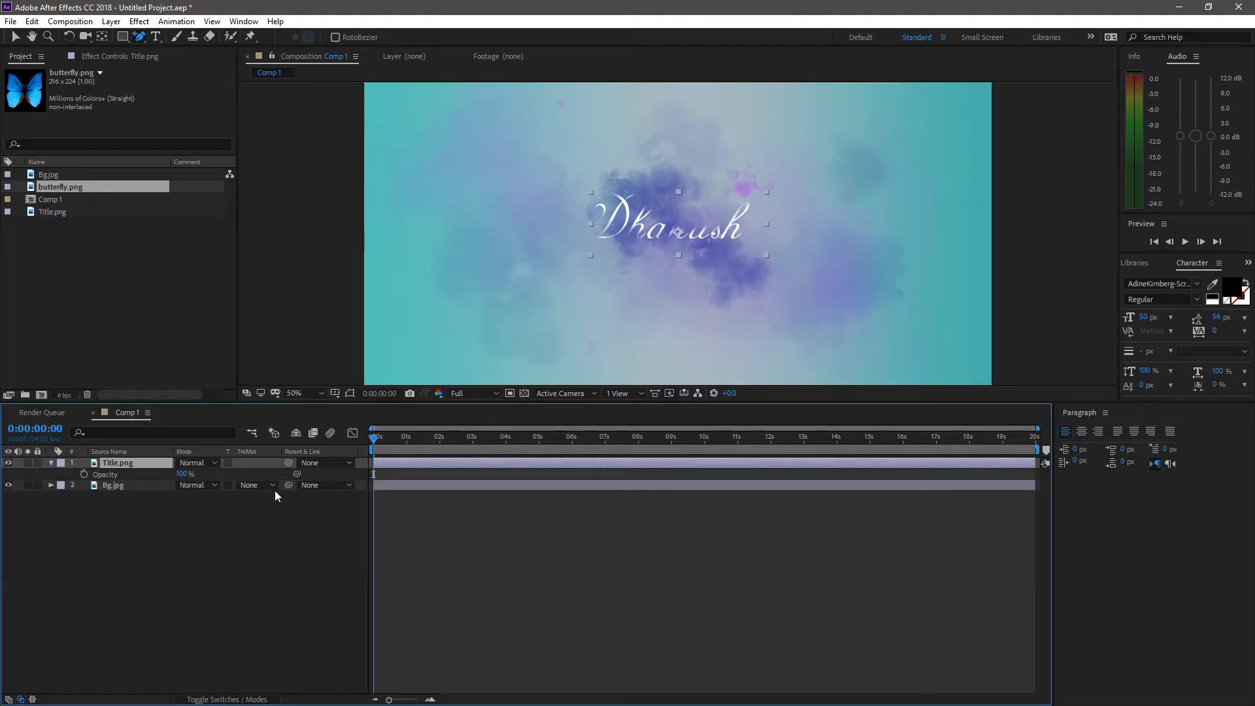
{"action": "key", "text": "m"}
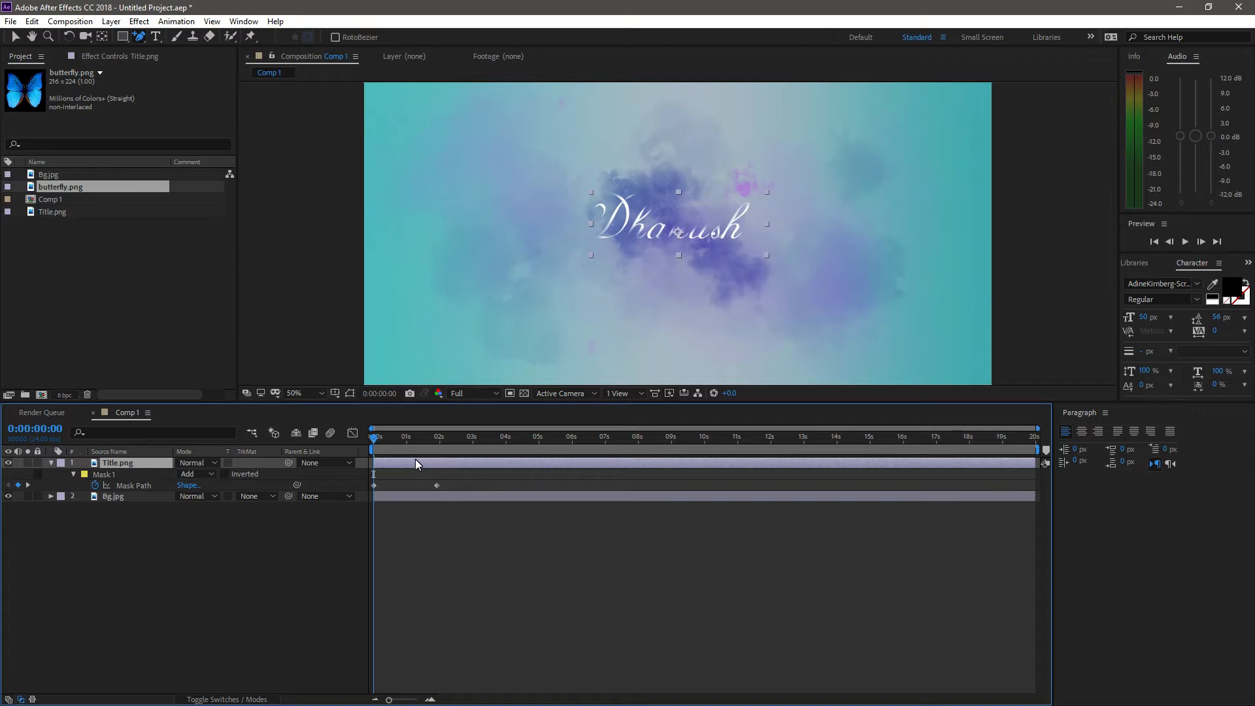
{"action": "key", "text": "shift+t"}
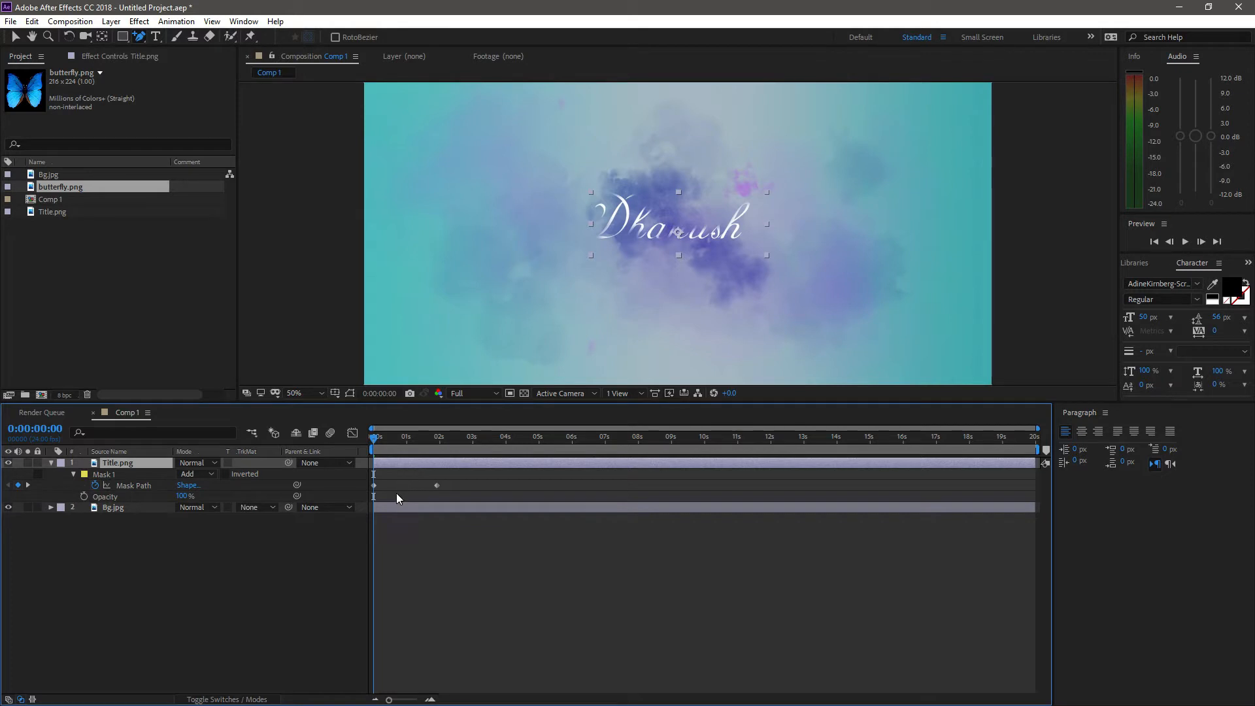
{"action": "left_click", "coordinate": [83, 496]}
{"action": "left_click_drag", "start_coordinate": [183, 496], "coordinate": [108, 500]}
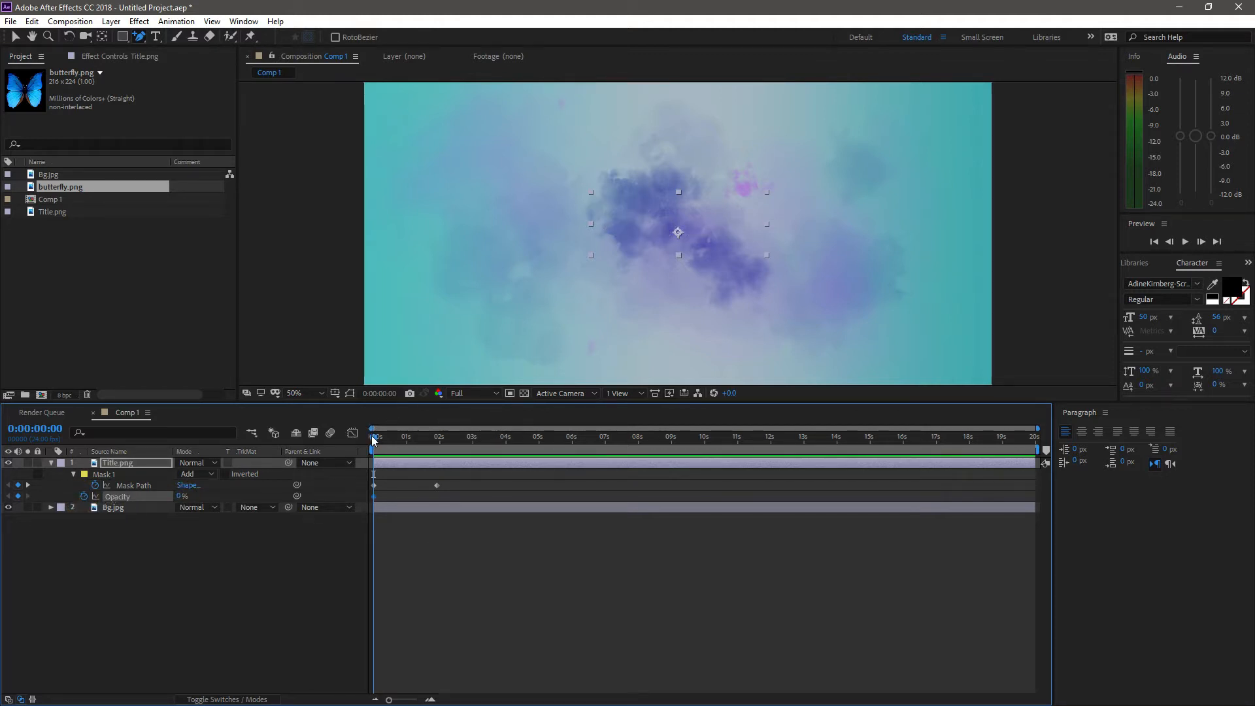
{"action": "left_click_drag", "start_coordinate": [374, 439], "coordinate": [431, 445]}
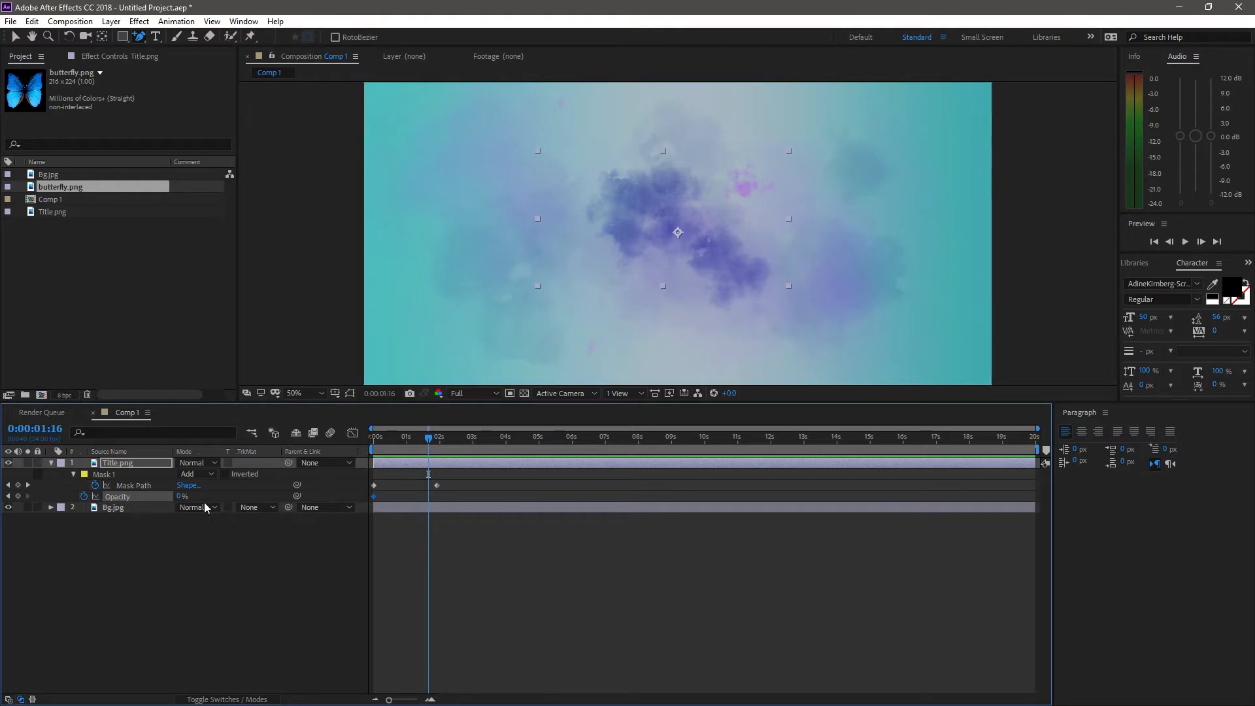
{"action": "left_click_drag", "start_coordinate": [182, 496], "coordinate": [305, 492]}
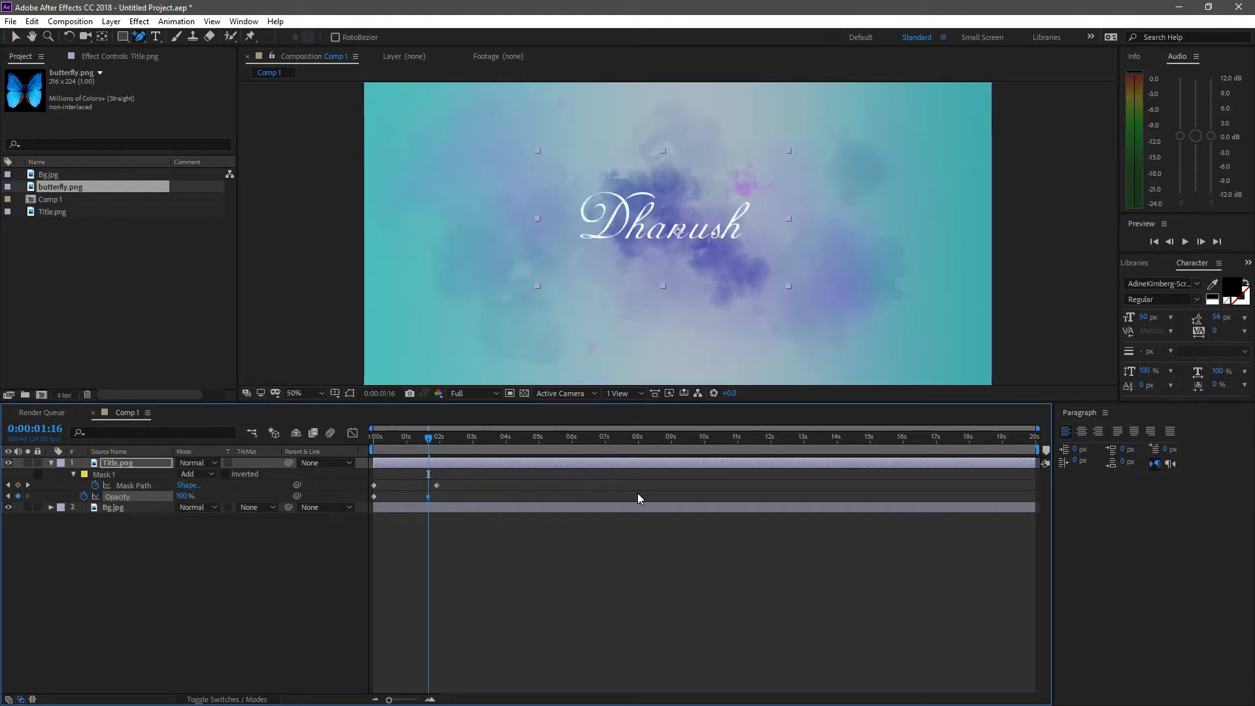
Step: Try a faster title reveal by moving the ending Opacity and Mask Path keyframes to about 0:00:00:20 and checking the frames between
{"action": "left_click_drag", "start_coordinate": [430, 446], "coordinate": [384, 438]}
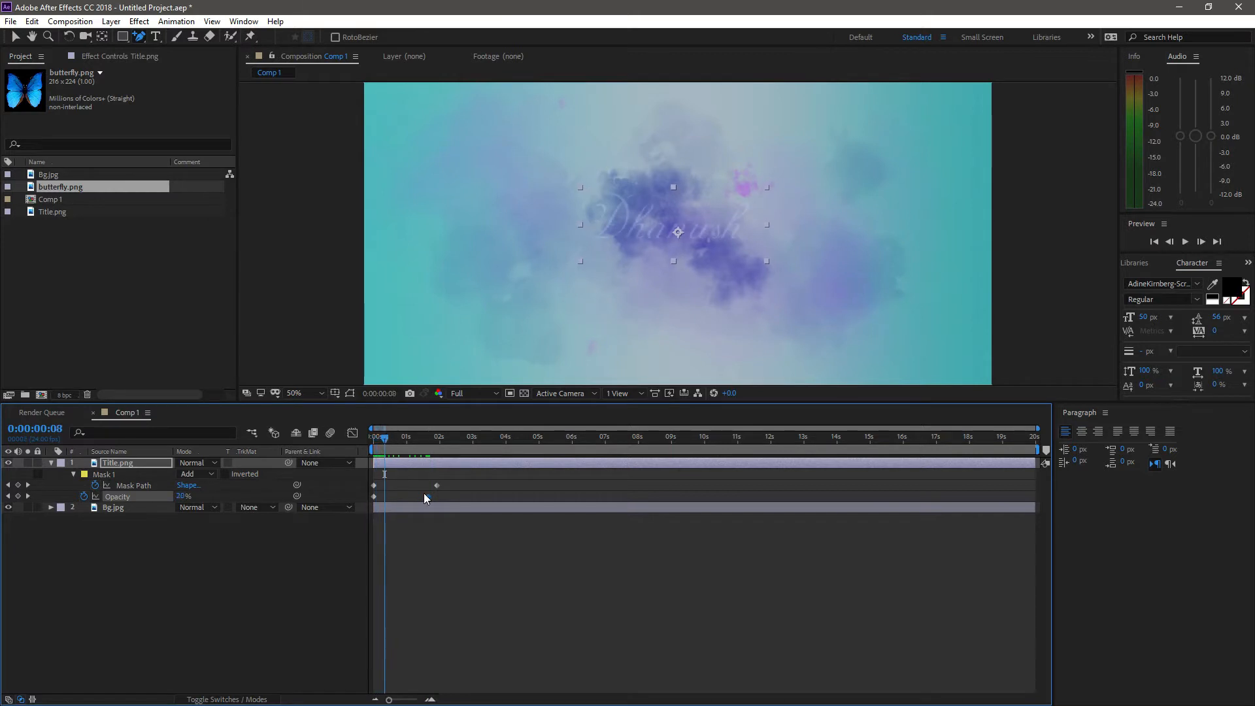
{"action": "left_click_drag", "start_coordinate": [428, 496], "coordinate": [396, 496]}
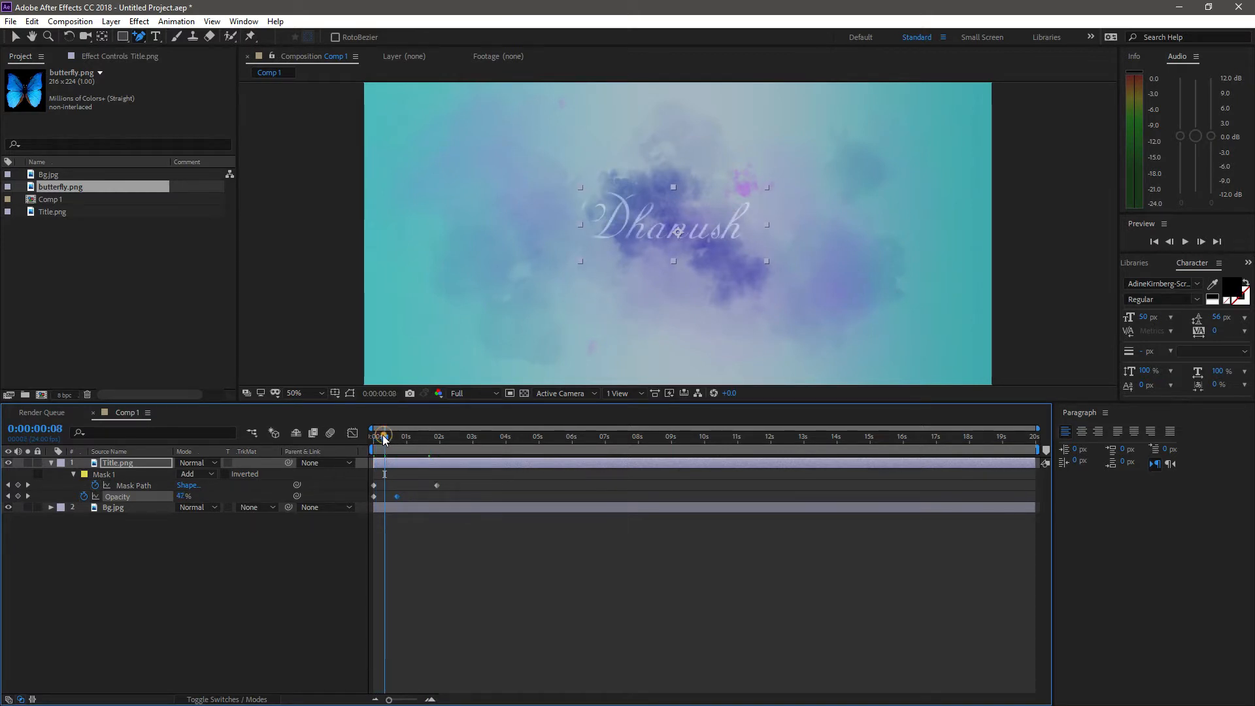
{"action": "mouse_move", "coordinate": [384, 438]}
{"action": "left_mouse_down"}
{"action": "mouse_move", "coordinate": [434, 446]}
{"action": "mouse_move", "coordinate": [374, 448]}
{"action": "mouse_move", "coordinate": [400, 448]}
{"action": "left_mouse_up"}
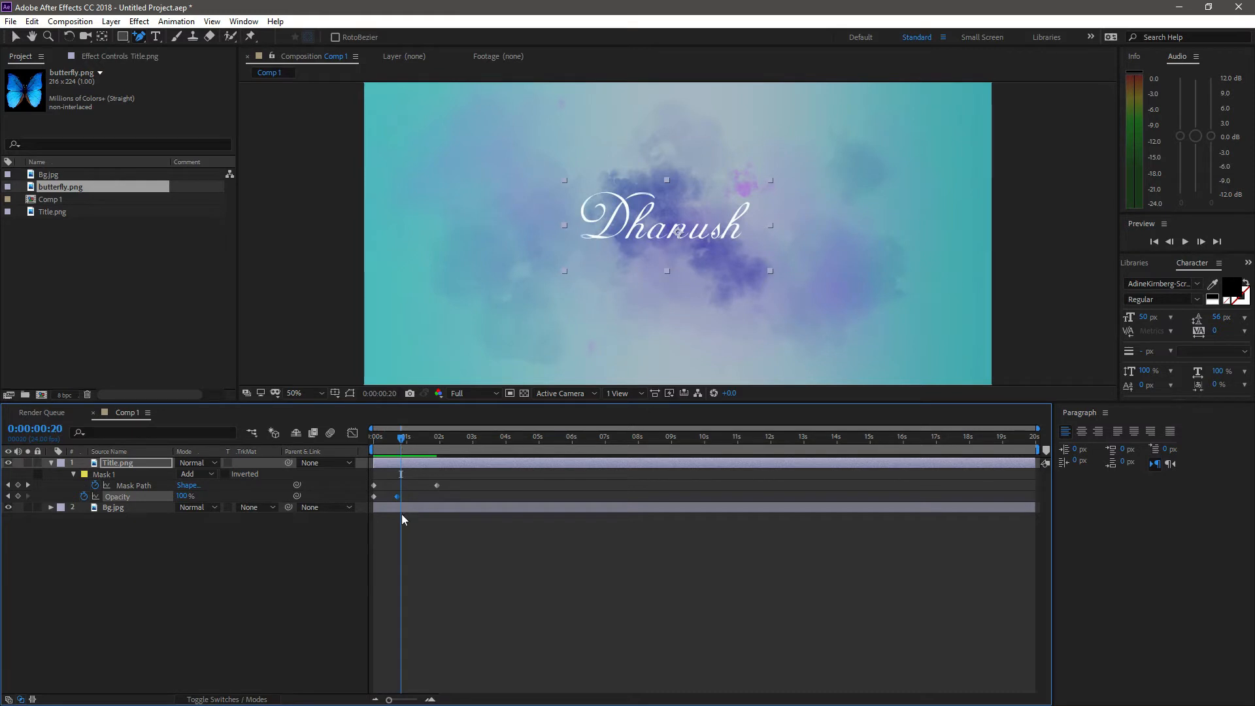
{"action": "mouse_move", "coordinate": [397, 496]}
{"action": "left_mouse_down"}
{"action": "mouse_move", "coordinate": [441, 496]}
{"action": "mouse_move", "coordinate": [402, 497]}
{"action": "left_mouse_up"}
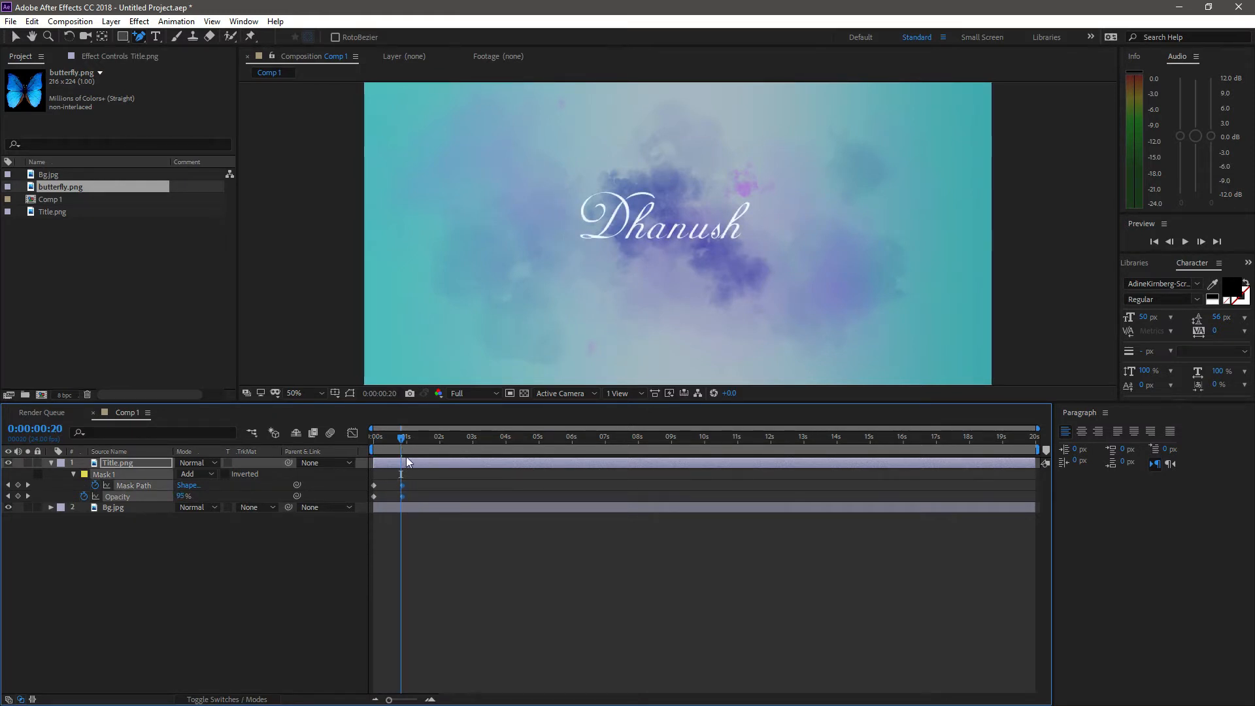
{"action": "mouse_move", "coordinate": [401, 437]}
{"action": "left_mouse_down"}
{"action": "mouse_move", "coordinate": [374, 443]}
{"action": "mouse_move", "coordinate": [390, 438]}
{"action": "left_mouse_up"}
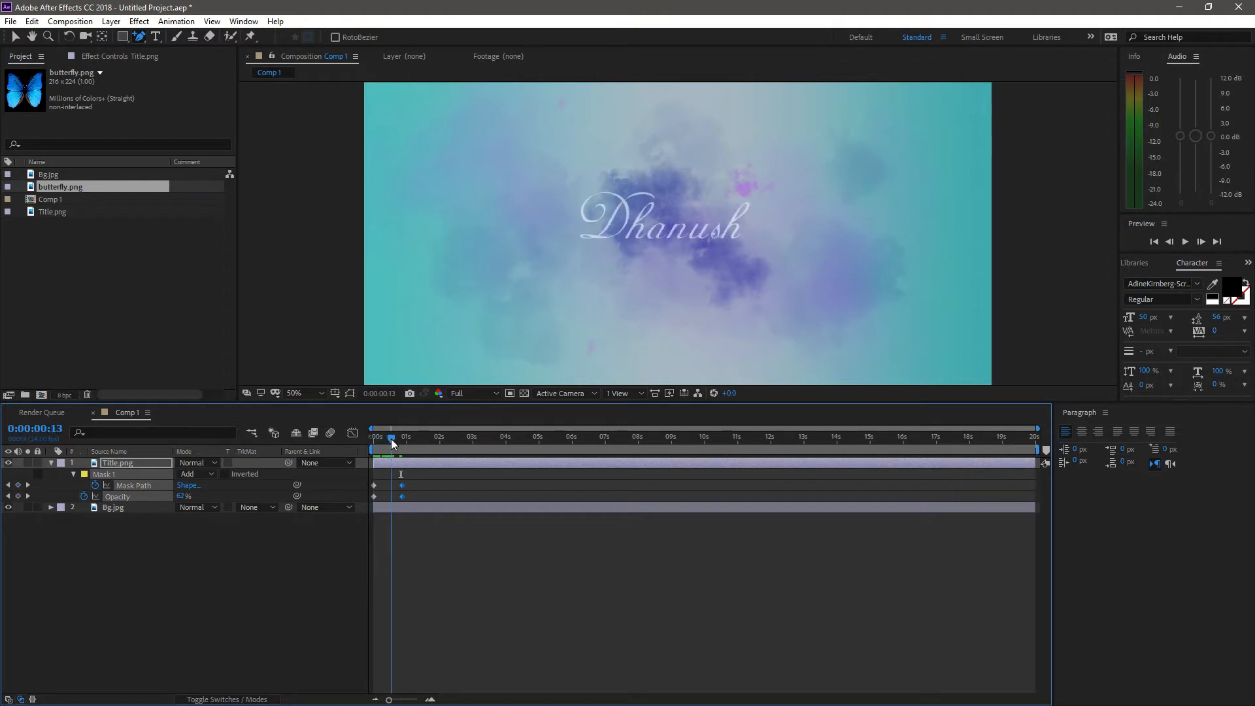
Step: Move the title's ending Mask Path and Opacity keyframes together to about 0:00:02:00 and check the reveal
{"action": "left_click", "coordinate": [399, 503]}
{"action": "left_click_drag", "start_coordinate": [401, 495], "coordinate": [438, 495]}
{"action": "left_click_drag", "start_coordinate": [390, 438], "coordinate": [441, 435]}
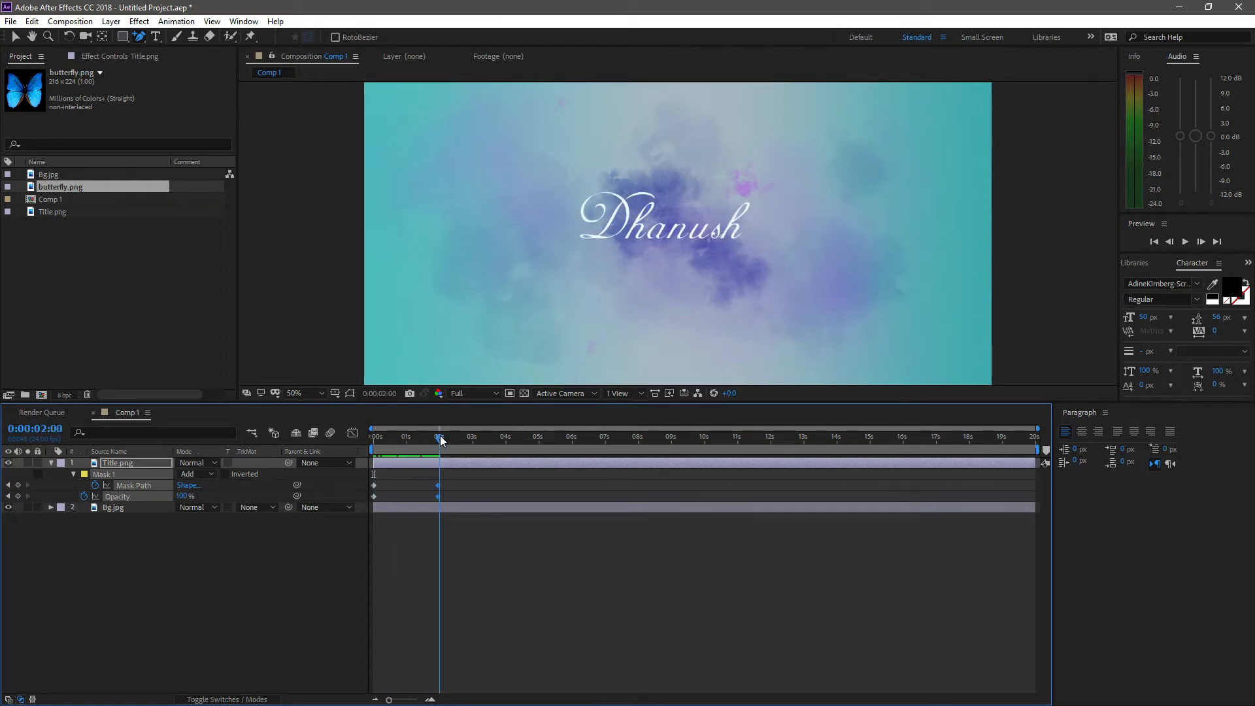
Step: Show Scale and Rotation on the Bg.jpg layer and set a 100% Scale keyframe at 0:00:00:00
{"action": "left_click", "coordinate": [132, 509]}
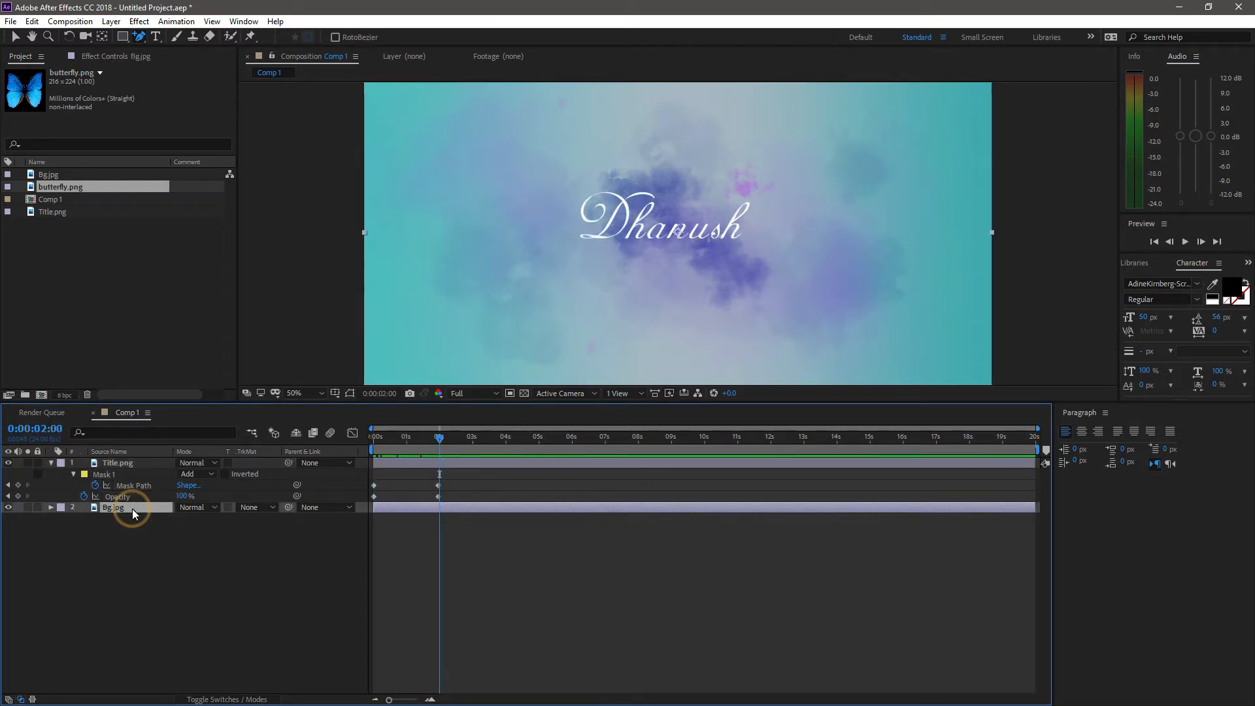
{"action": "key", "text": "p"}
{"action": "key", "text": "s"}
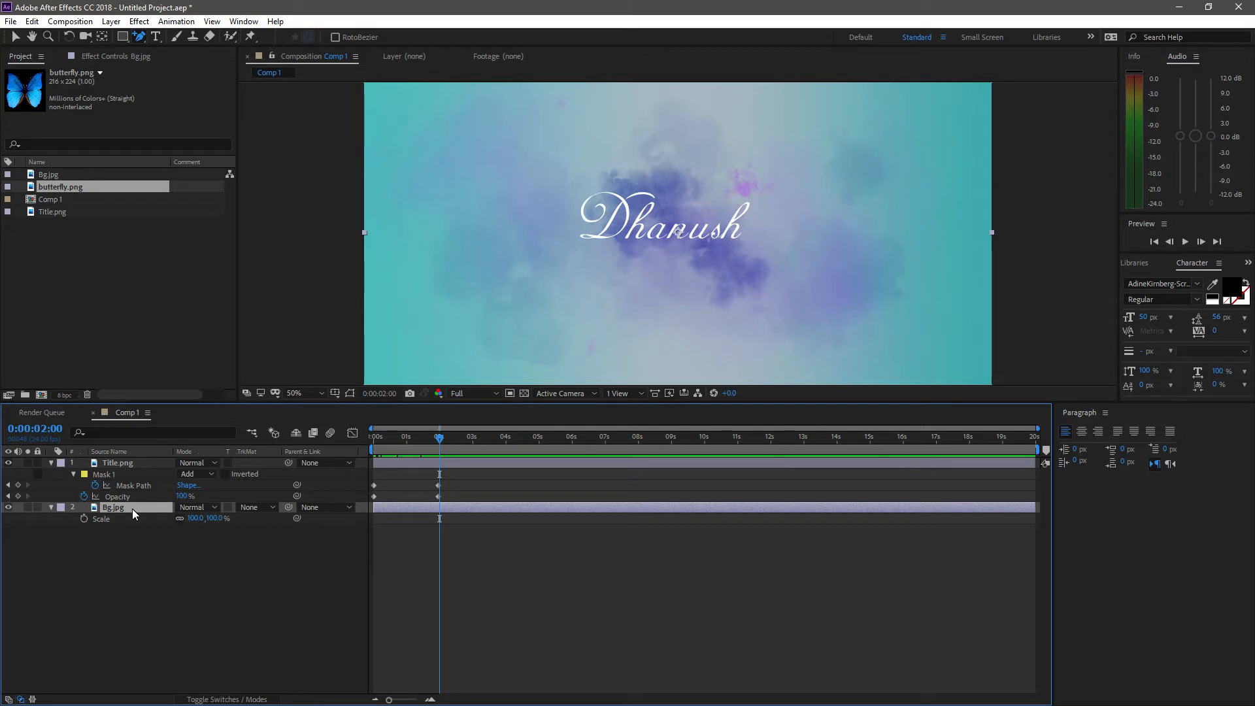
{"action": "key", "text": "shift+r"}
{"action": "left_click", "coordinate": [126, 520]}
{"action": "key", "text": "s"}
{"action": "key", "text": "r"}
{"action": "key", "text": "s"}
{"action": "key", "text": "shift+r"}
{"action": "left_click_drag", "start_coordinate": [403, 445], "coordinate": [362, 440]}
{"action": "left_click", "coordinate": [84, 518]}
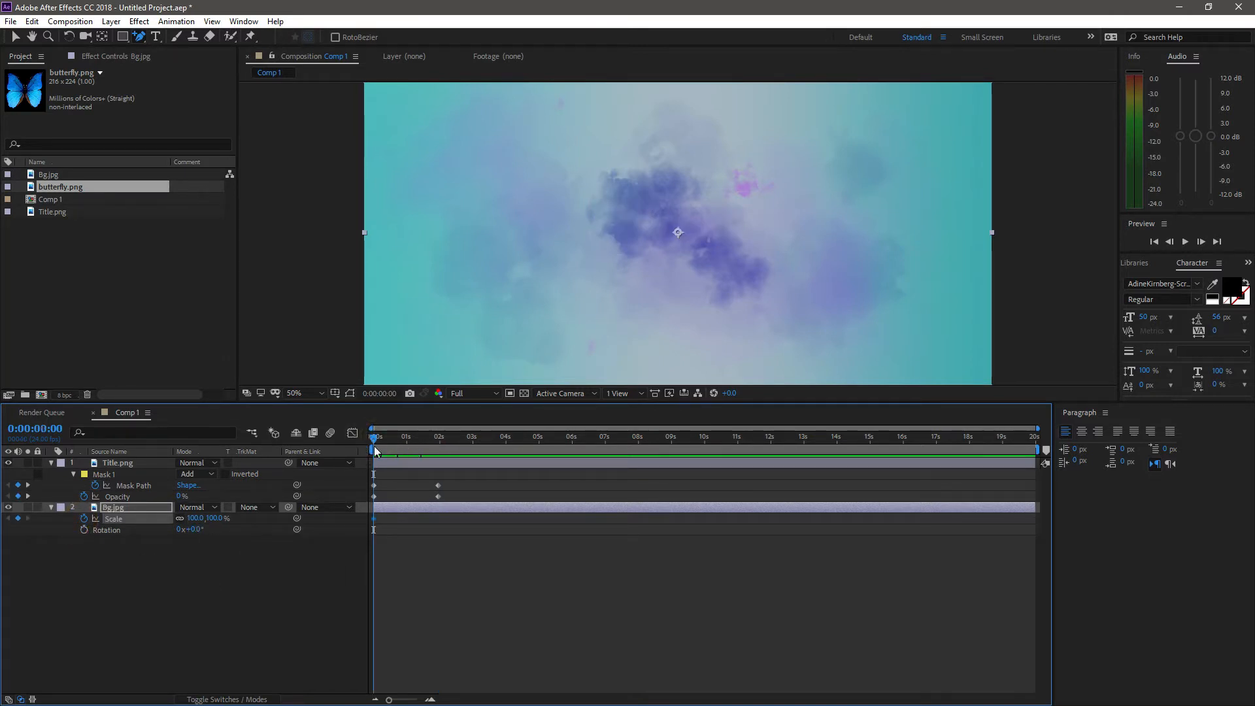
Step: Move the title's ending Mask Path and Opacity keyframes slightly earlier, and set Bg.jpg's Scale to 109% at 0:00:05:00
{"action": "mouse_move", "coordinate": [375, 436]}
{"action": "left_mouse_down"}
{"action": "mouse_move", "coordinate": [667, 436]}
{"action": "mouse_move", "coordinate": [727, 449]}
{"action": "mouse_move", "coordinate": [539, 445]}
{"action": "left_mouse_up"}
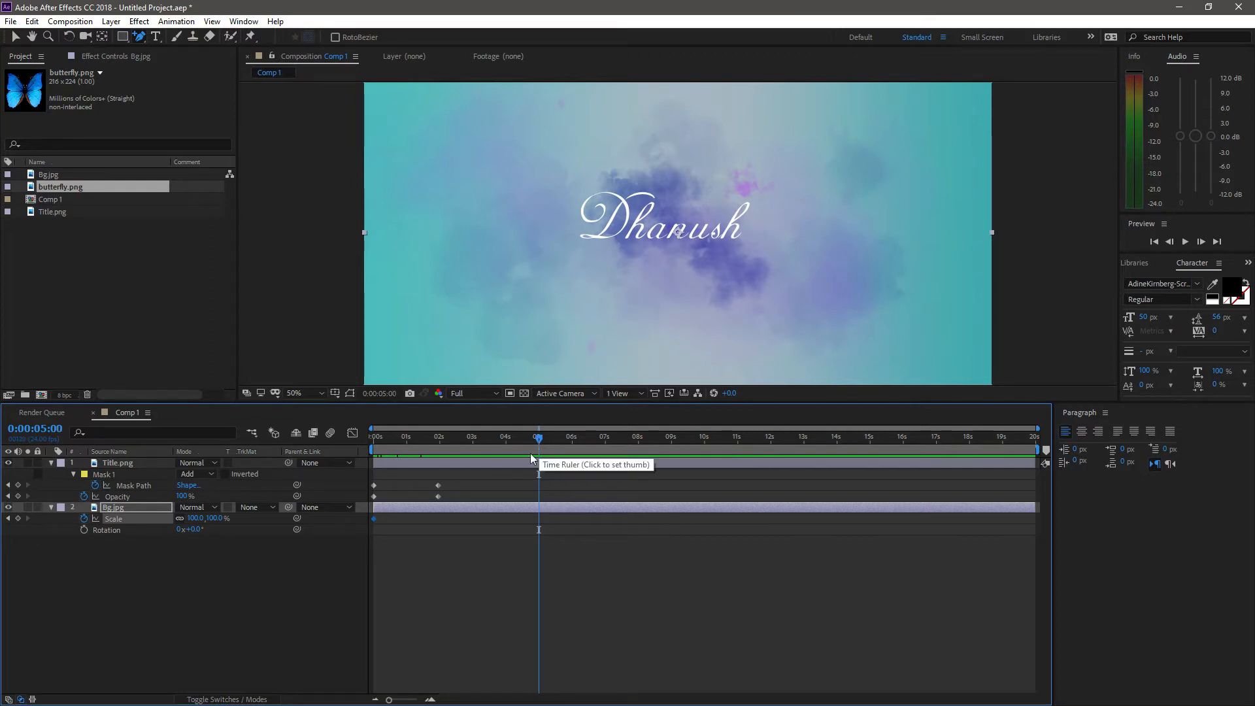
{"action": "left_click", "coordinate": [469, 474]}
{"action": "left_click_drag", "start_coordinate": [475, 476], "coordinate": [430, 499]}
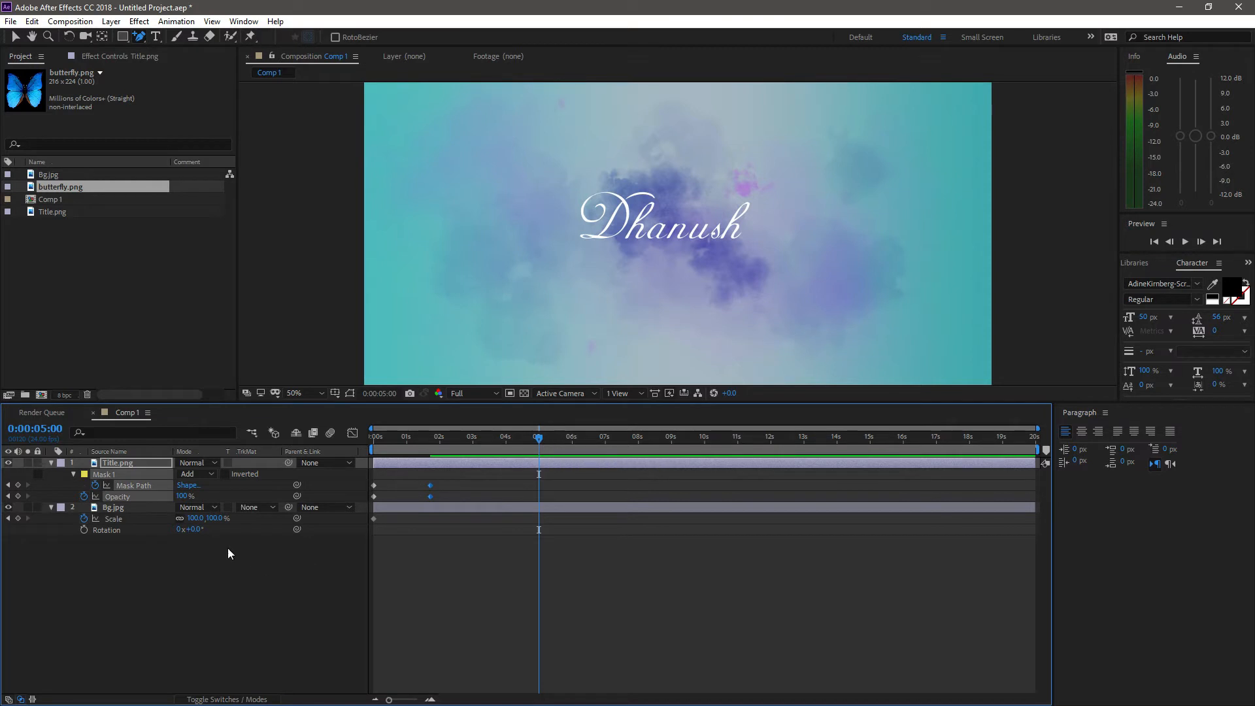
{"action": "left_click_drag", "start_coordinate": [194, 519], "coordinate": [281, 518]}
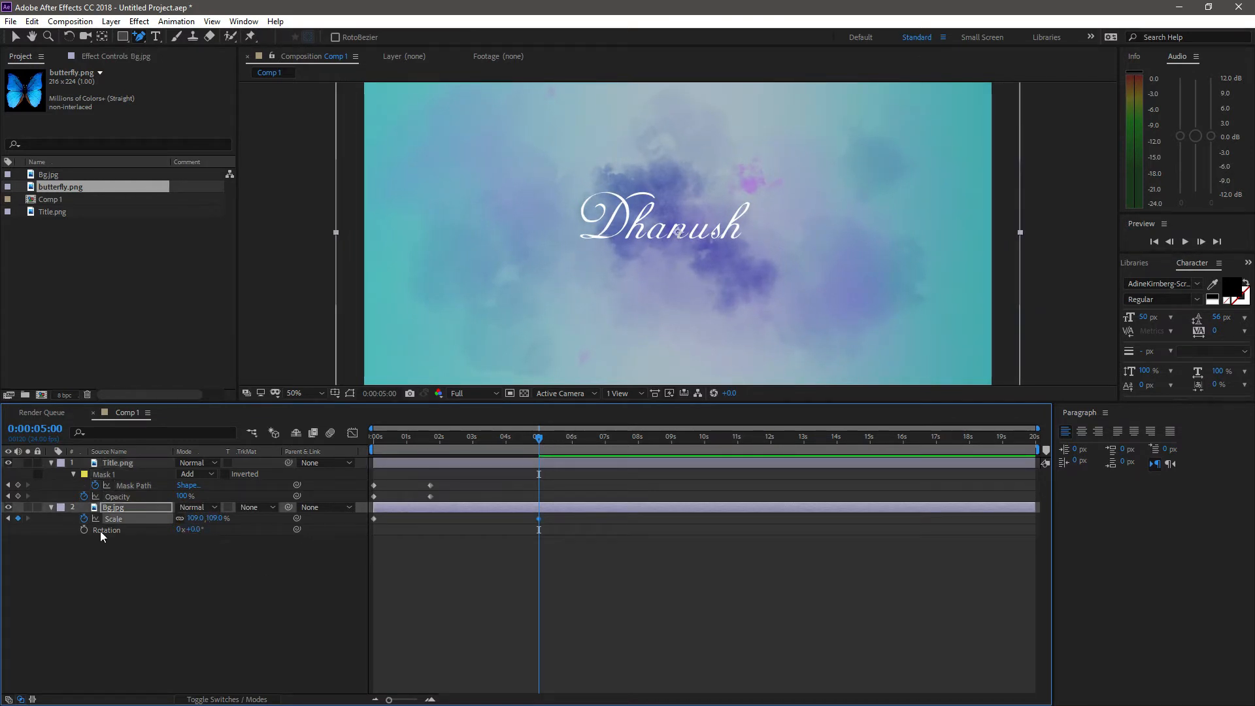
Step: Keyframe Bg.jpg's Rotation from 0° at 0:00:00:00 to 5° at 0:00:05:00, and increase its Scale there to 121%
{"action": "left_click", "coordinate": [8, 517]}
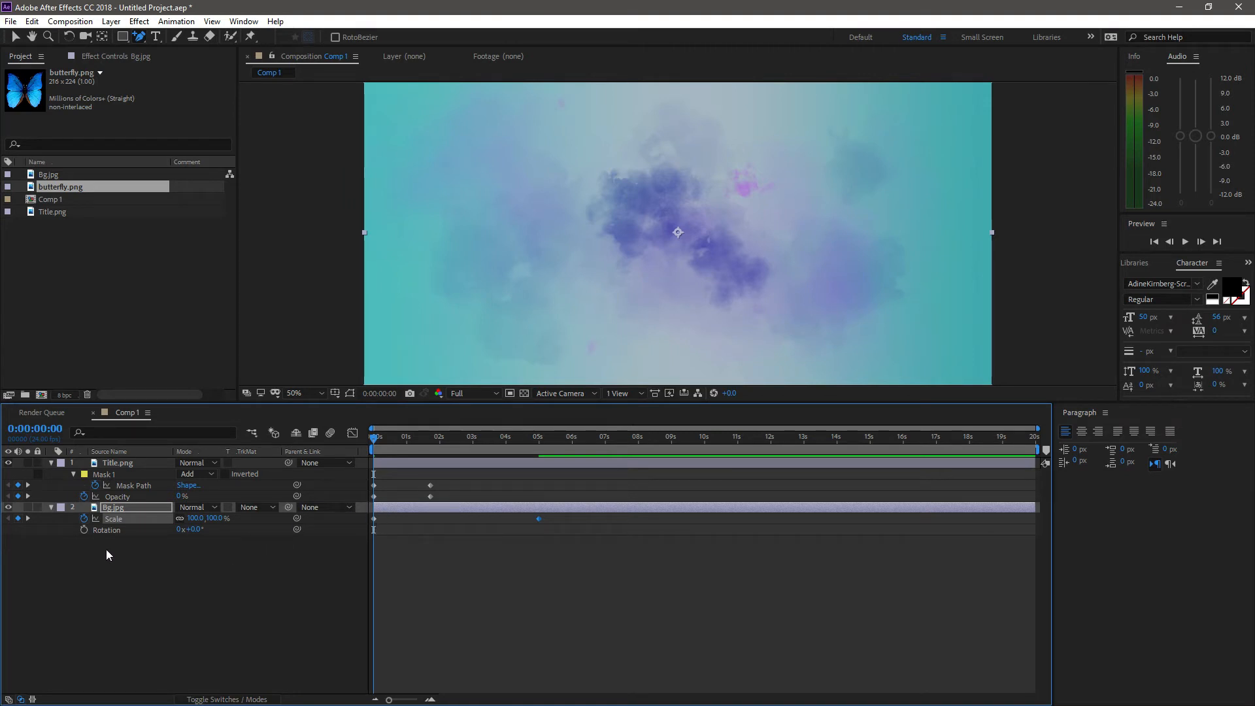
{"action": "left_click", "coordinate": [84, 529]}
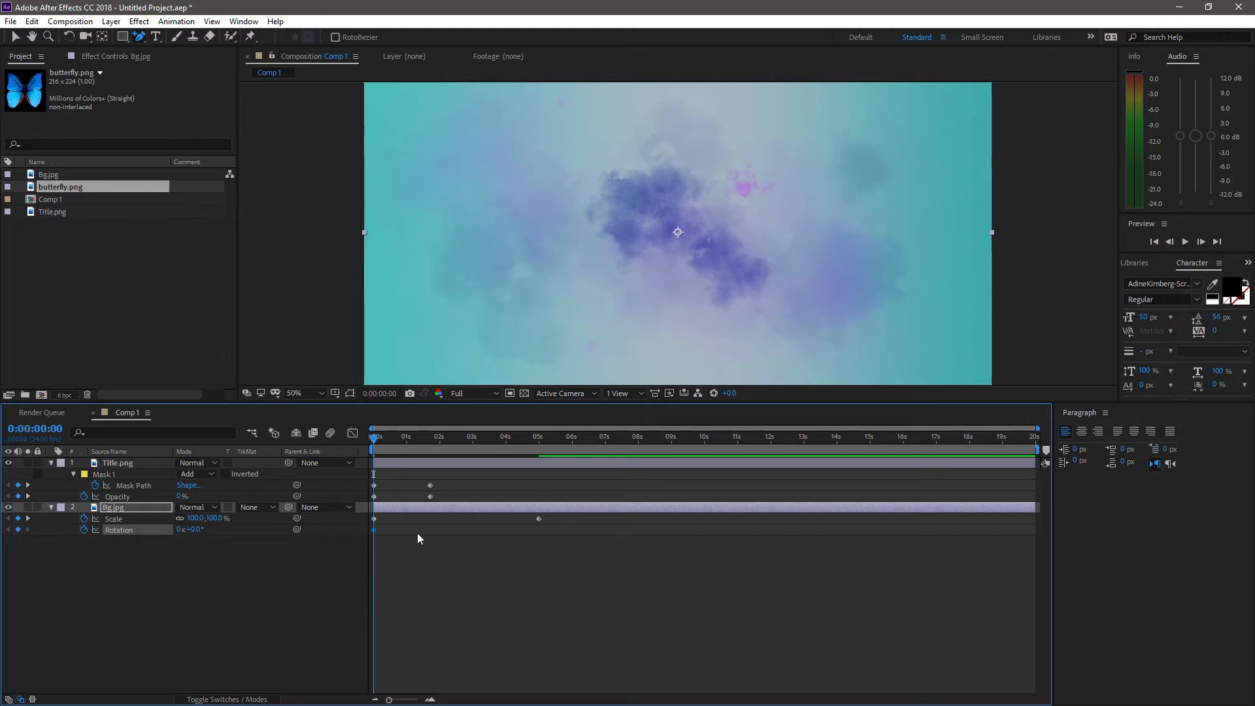
{"action": "left_click", "coordinate": [27, 518]}
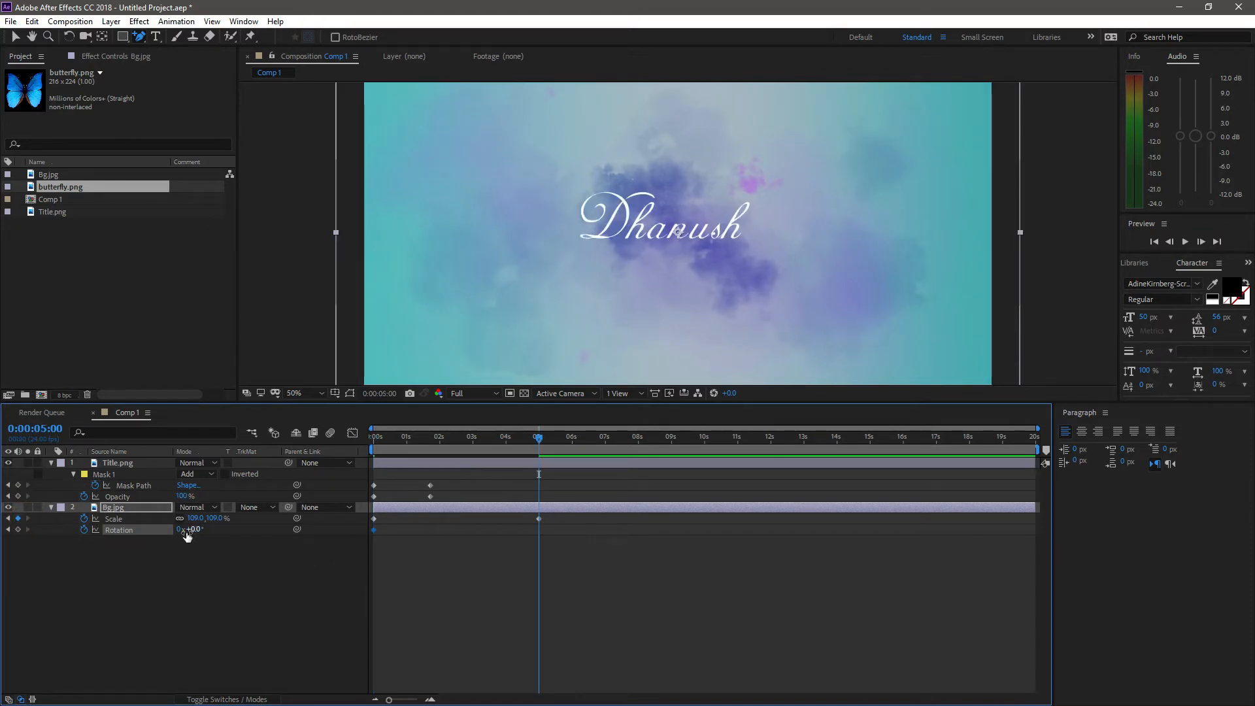
{"action": "left_click_drag", "start_coordinate": [190, 529], "coordinate": [197, 529]}
{"action": "scroll", "coordinate": [677, 309], "scroll_direction": "down", "scroll_amount": 2}
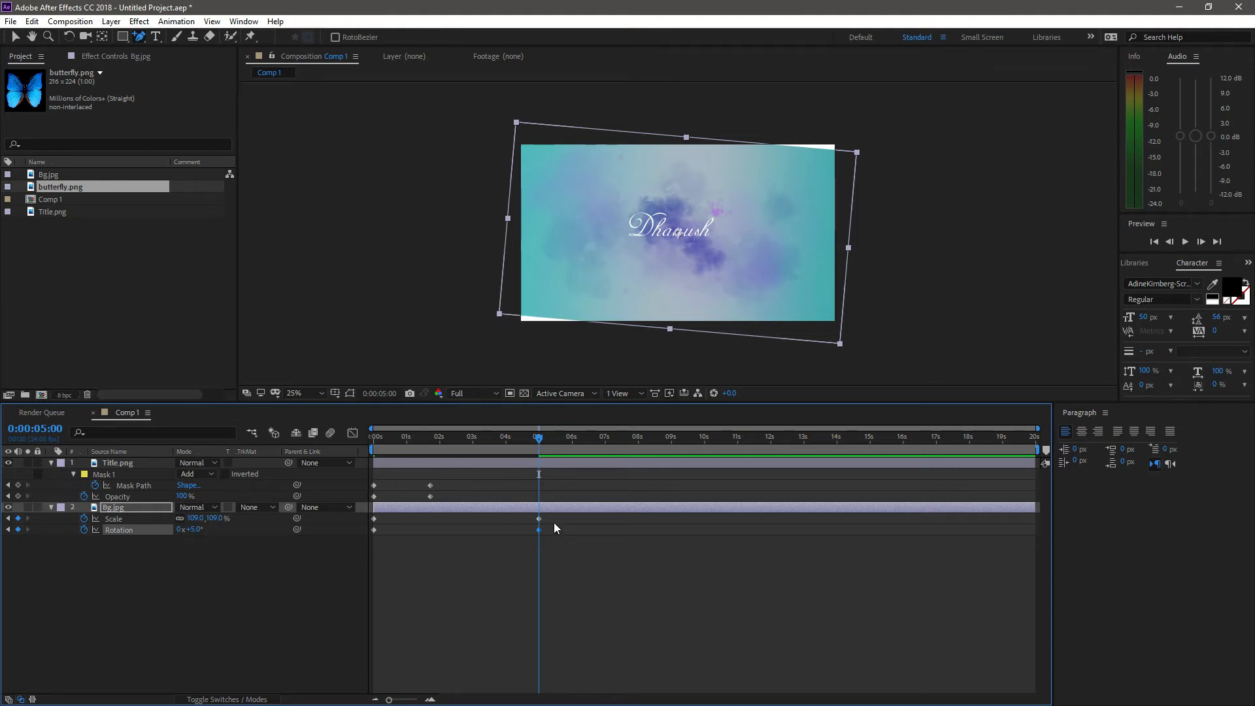
{"action": "left_click_drag", "start_coordinate": [211, 517], "coordinate": [221, 517]}
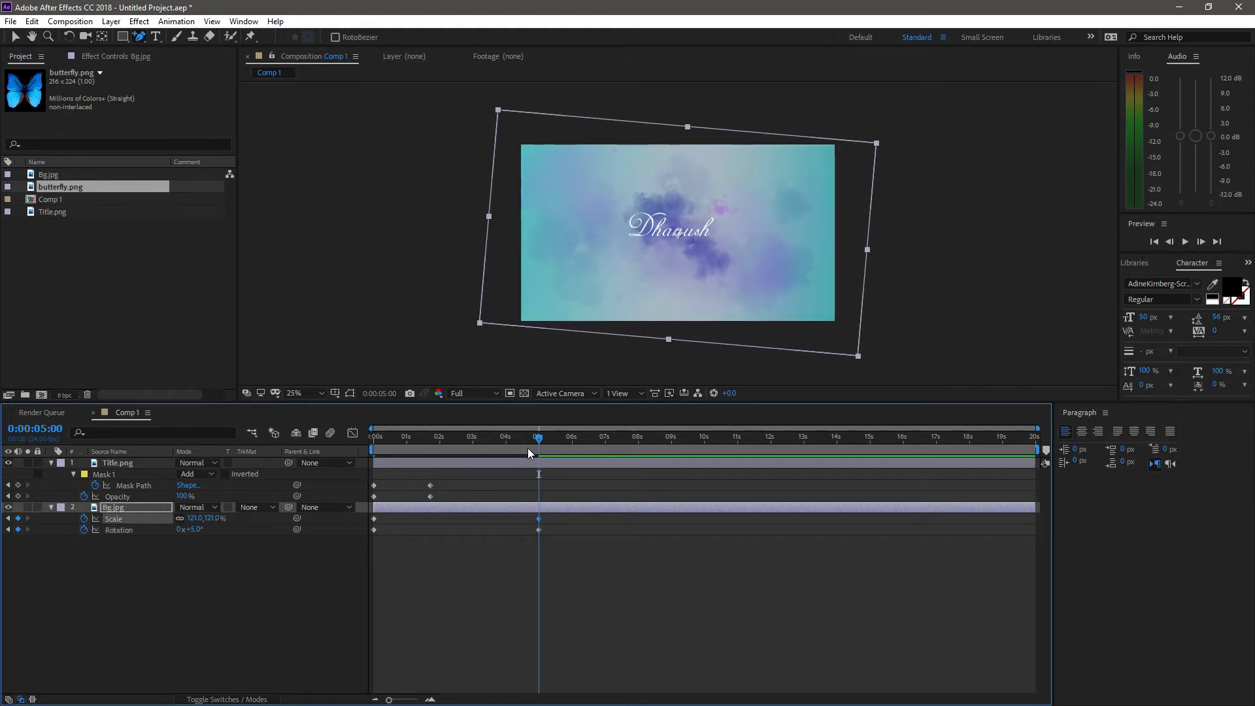
Step: Preview the background's zoom and rotation from the start to 0:00:05:00, and collapse the Bg.jpg and Title.png layers
{"action": "key", "text": "Home"}
{"action": "scroll", "coordinate": [932, 291], "scroll_direction": "up", "scroll_amount": 4}
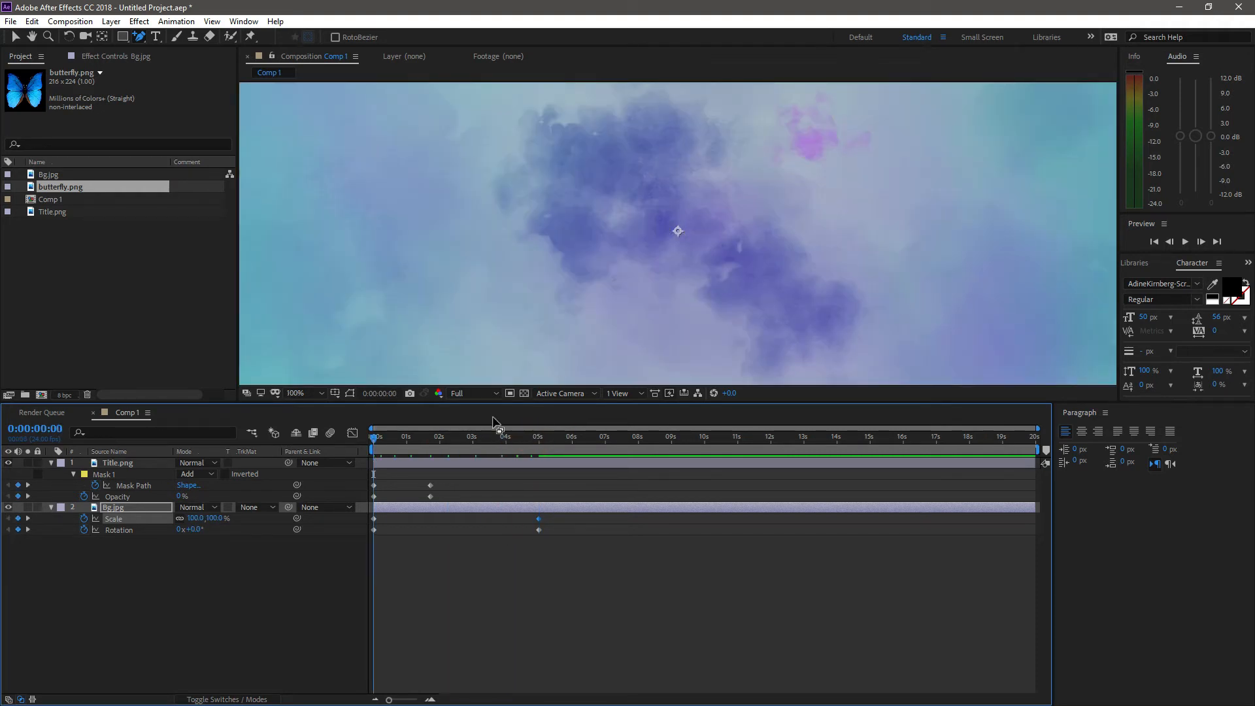
{"action": "scroll", "coordinate": [608, 334], "scroll_direction": "down", "scroll_amount": 2}
{"action": "key", "text": "space"}
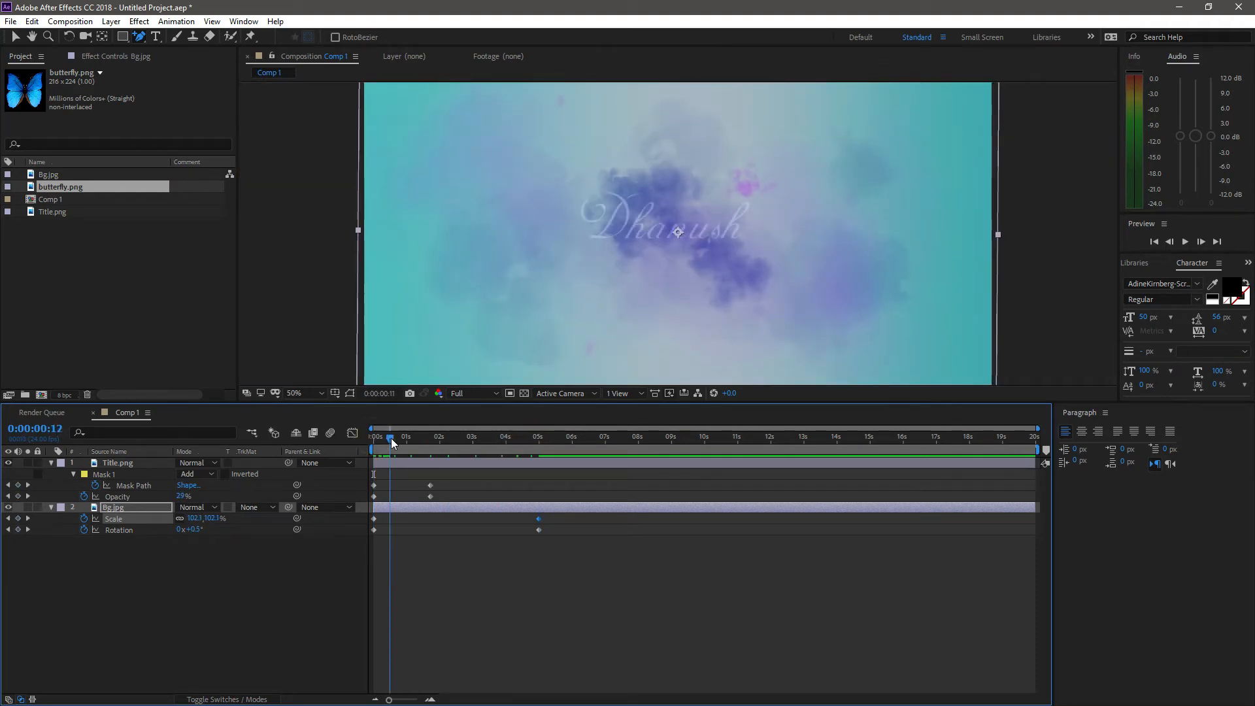
{"action": "left_click_drag", "start_coordinate": [443, 447], "coordinate": [539, 450]}
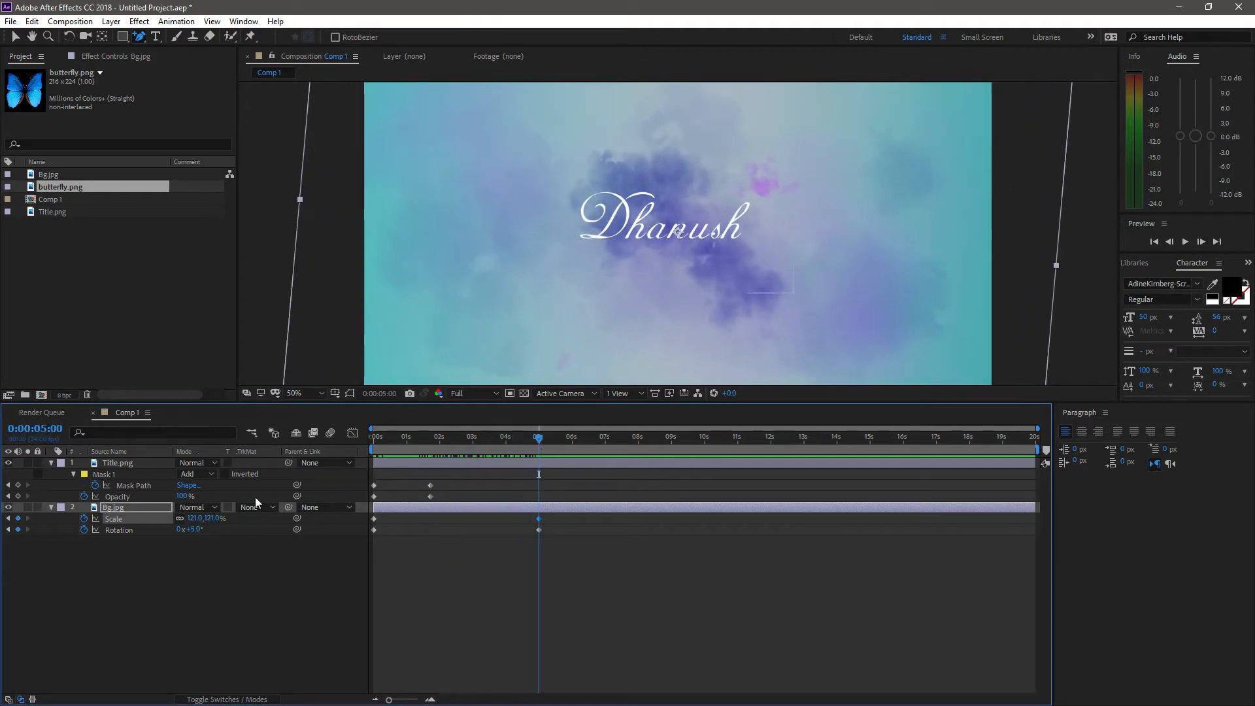
{"action": "left_click", "coordinate": [51, 508]}
{"action": "left_click", "coordinate": [76, 526]}
{"action": "left_click", "coordinate": [50, 461]}
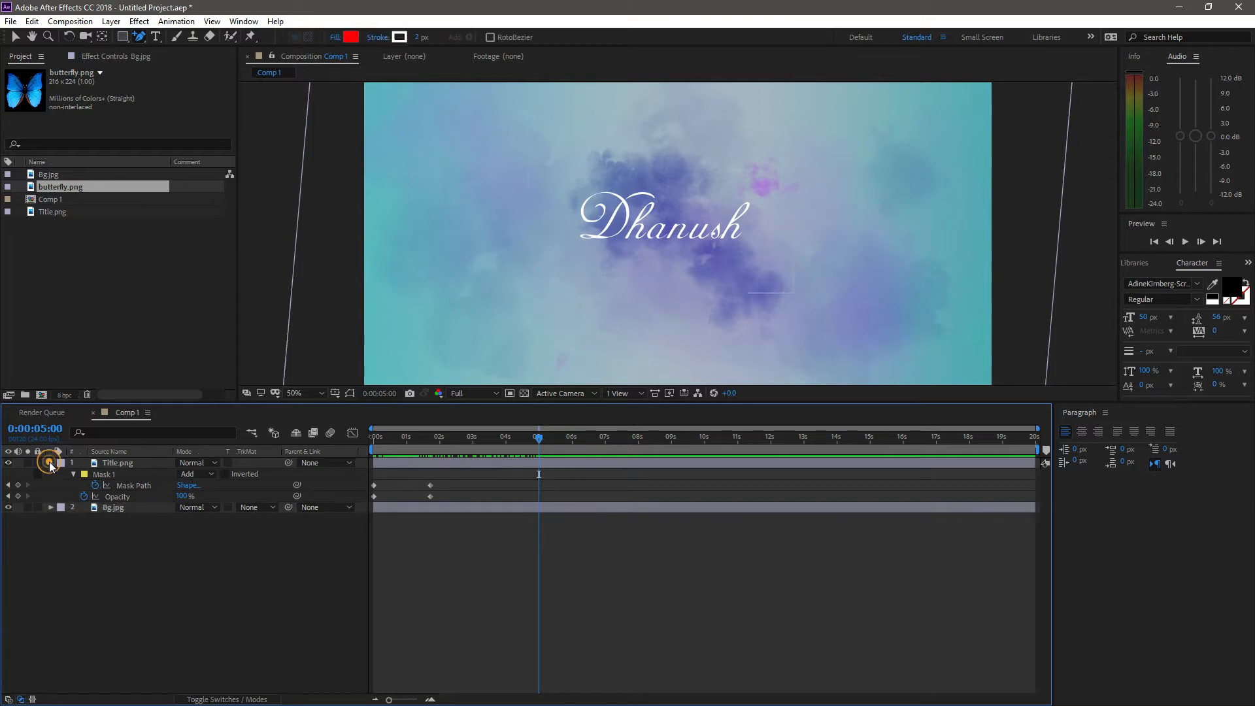
Step: Show the Scale property of the Title.png layer and the keyframed properties of the Bg.jpg layer
{"action": "left_click", "coordinate": [125, 465]}
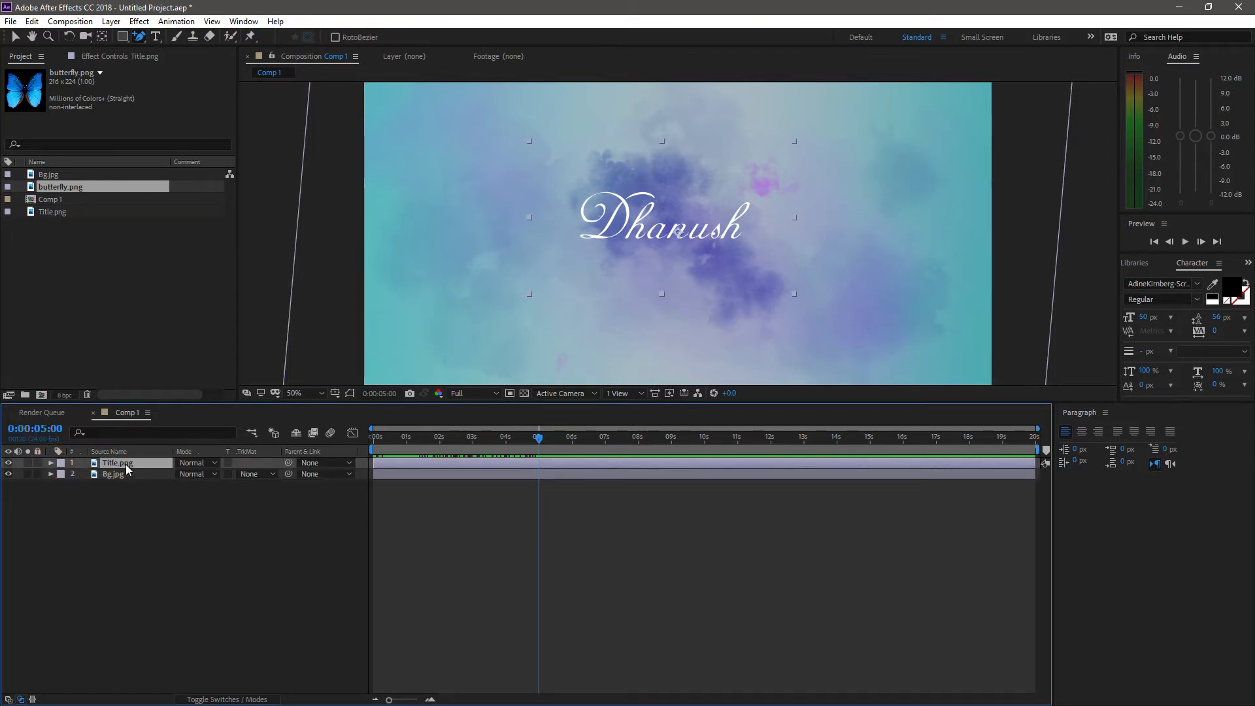
{"action": "key", "text": "s"}
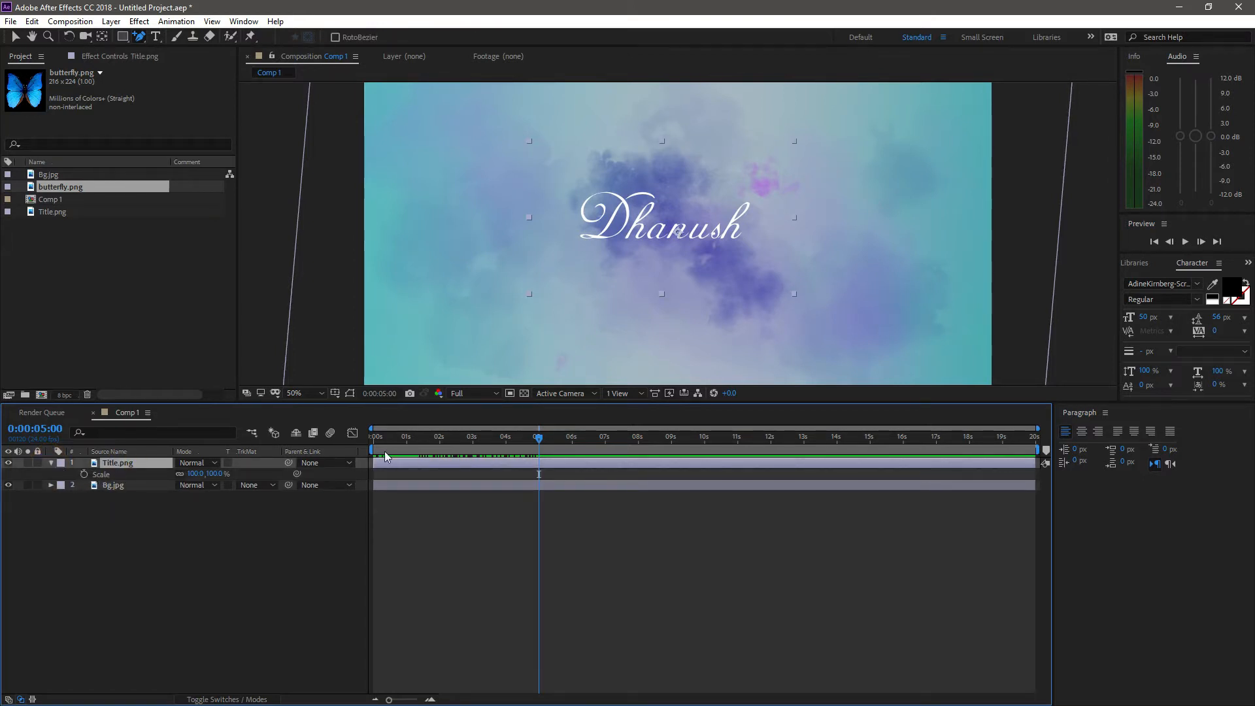
{"action": "left_click", "coordinate": [417, 486]}
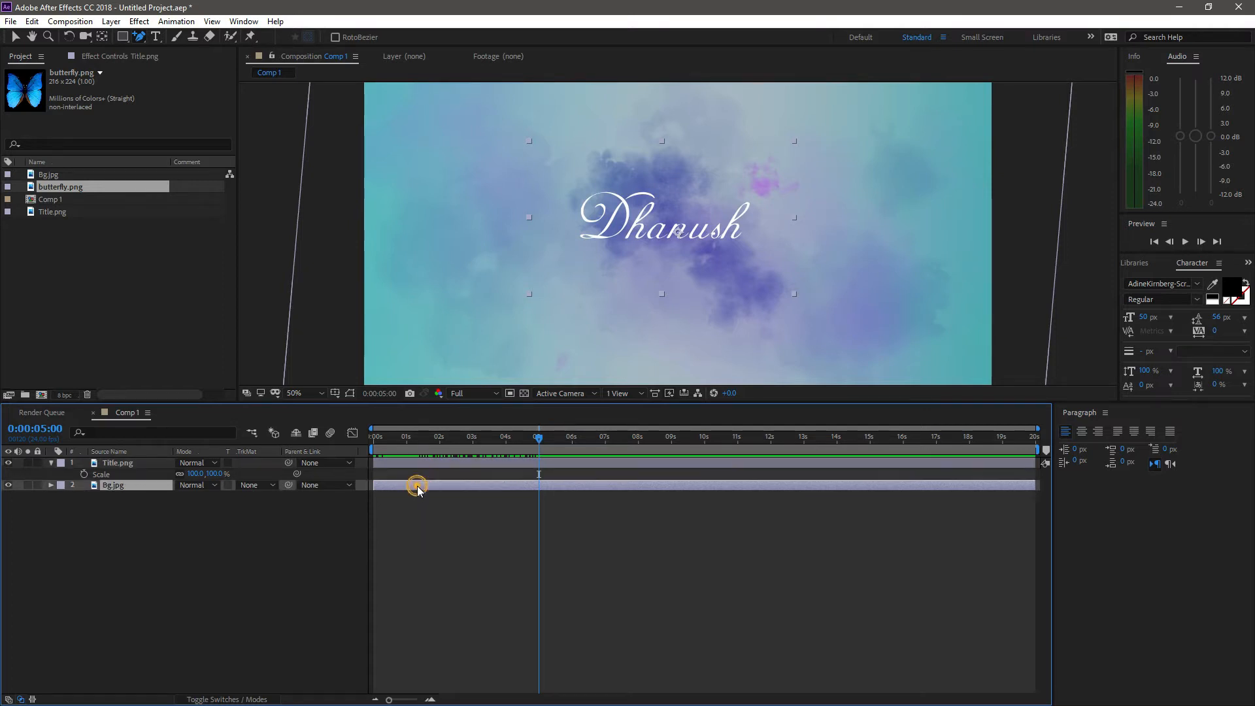
{"action": "key", "text": "u"}
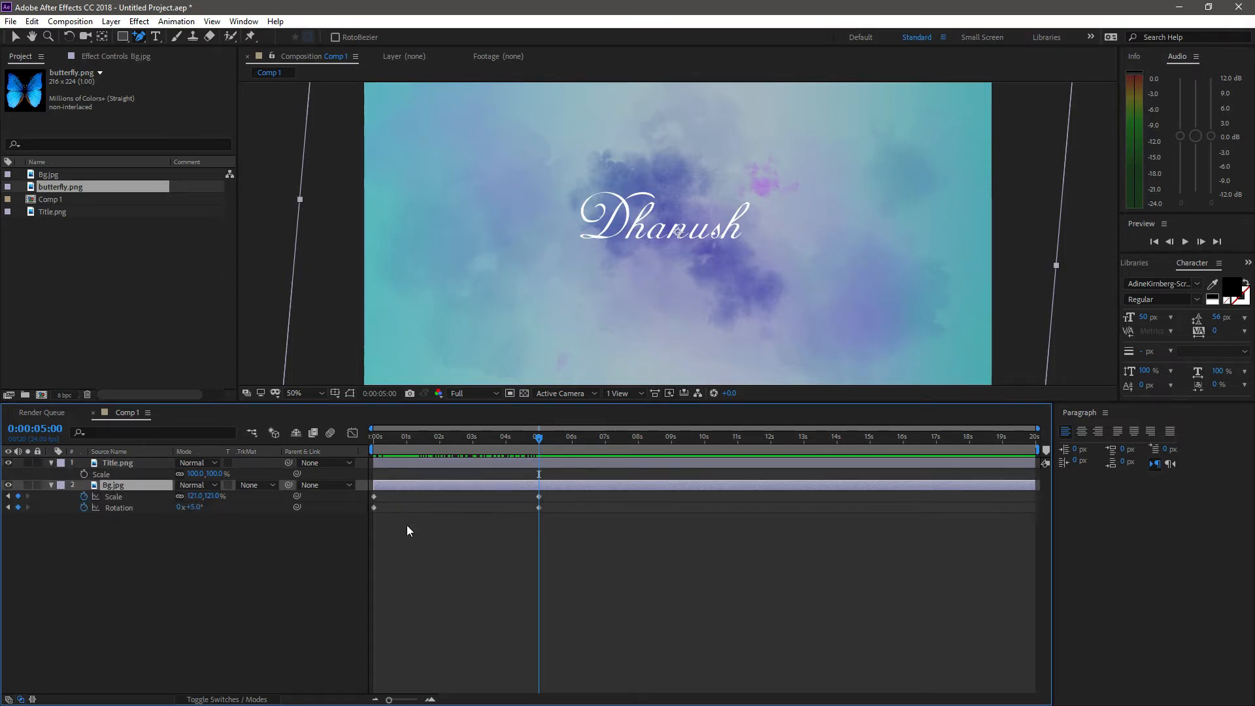
Step: Start Scale keyframing on the Title.png layer at 0:00:00:00 and set its Scale there to 57%
{"action": "left_click", "coordinate": [431, 439]}
{"action": "key", "text": "Home"}
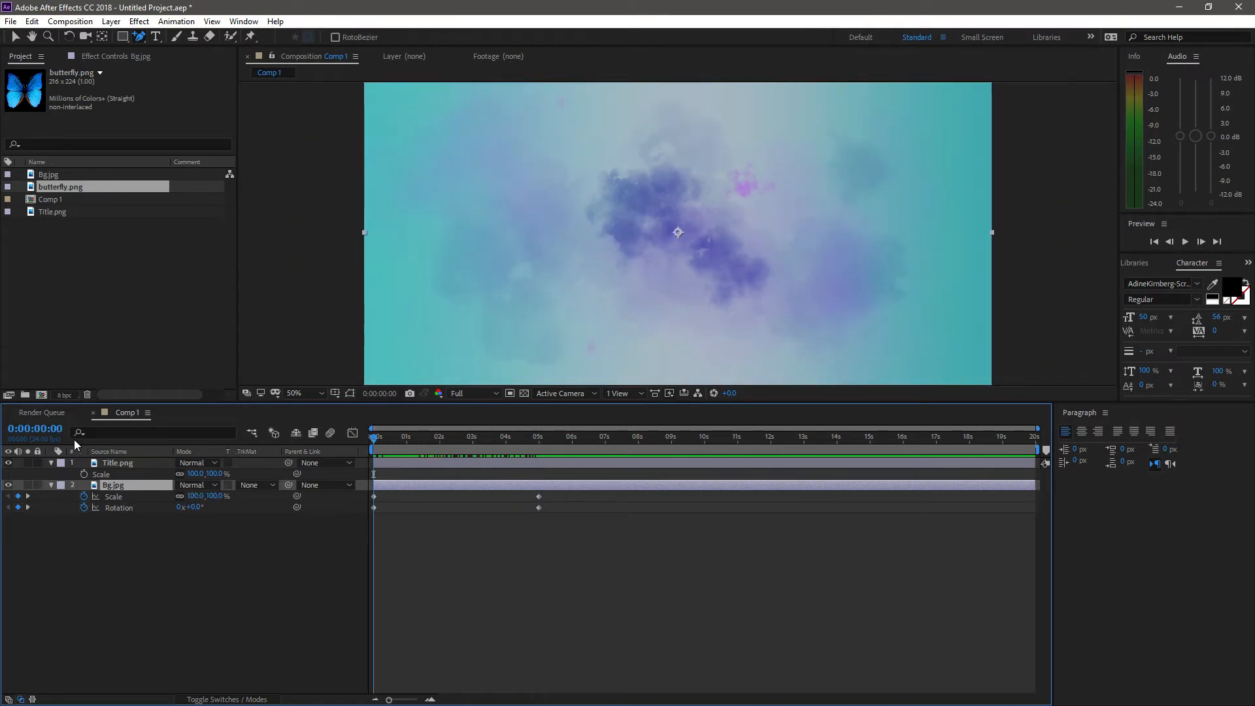
{"action": "left_click", "coordinate": [84, 473]}
{"action": "left_click", "coordinate": [194, 473]}
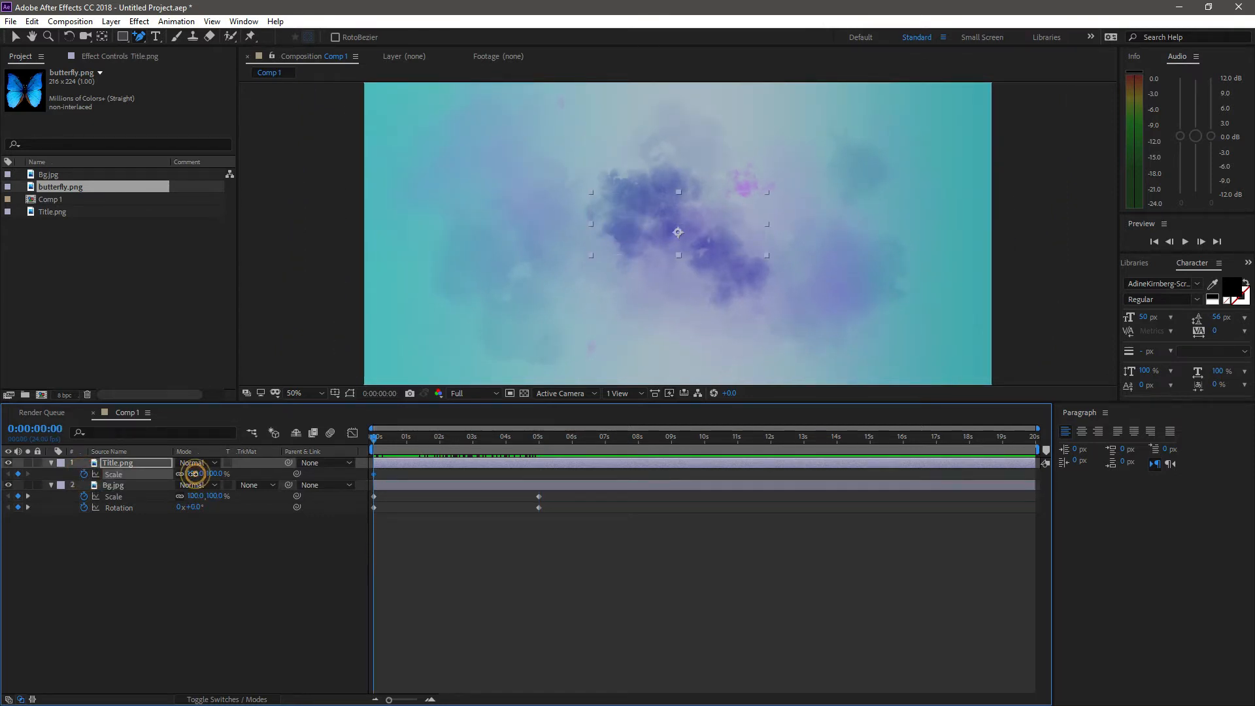
{"action": "left_click_drag", "start_coordinate": [195, 473], "coordinate": [174, 481]}
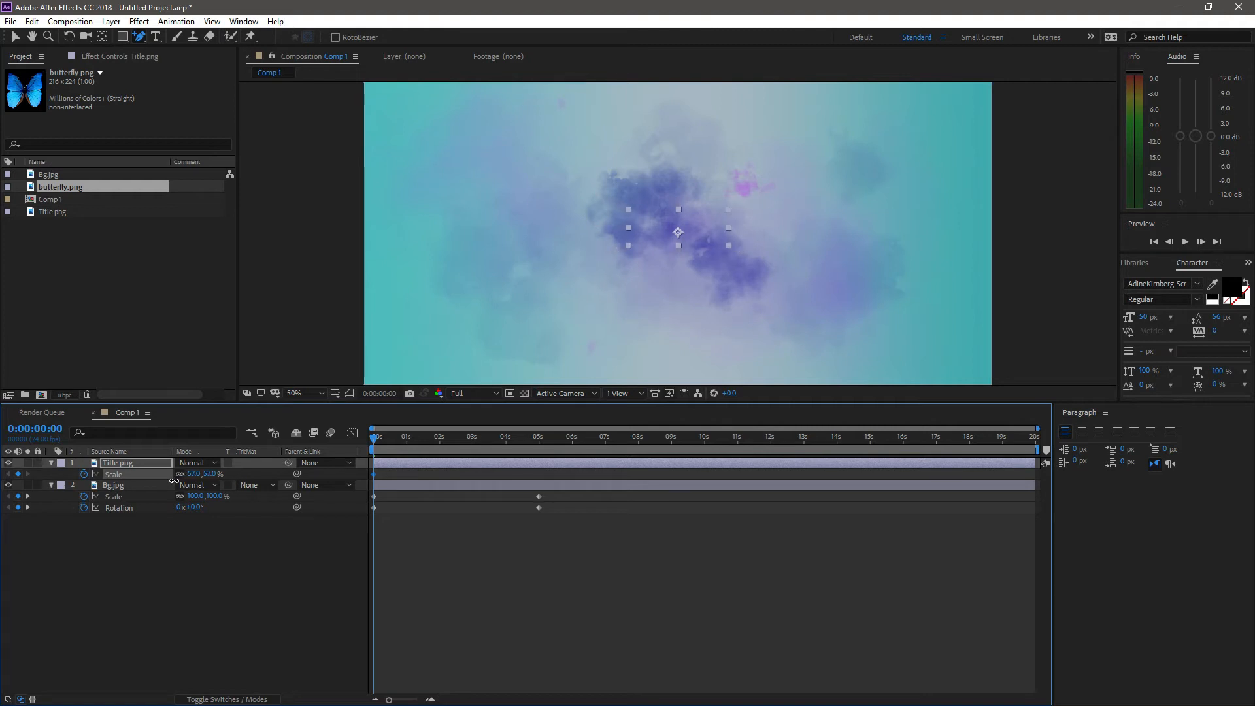
Step: Set Title.png's Scale to 73% at 0:00:01:21 and move that ending keyframe to shortly before 0:00:04:00
{"action": "left_click_drag", "start_coordinate": [456, 436], "coordinate": [437, 444]}
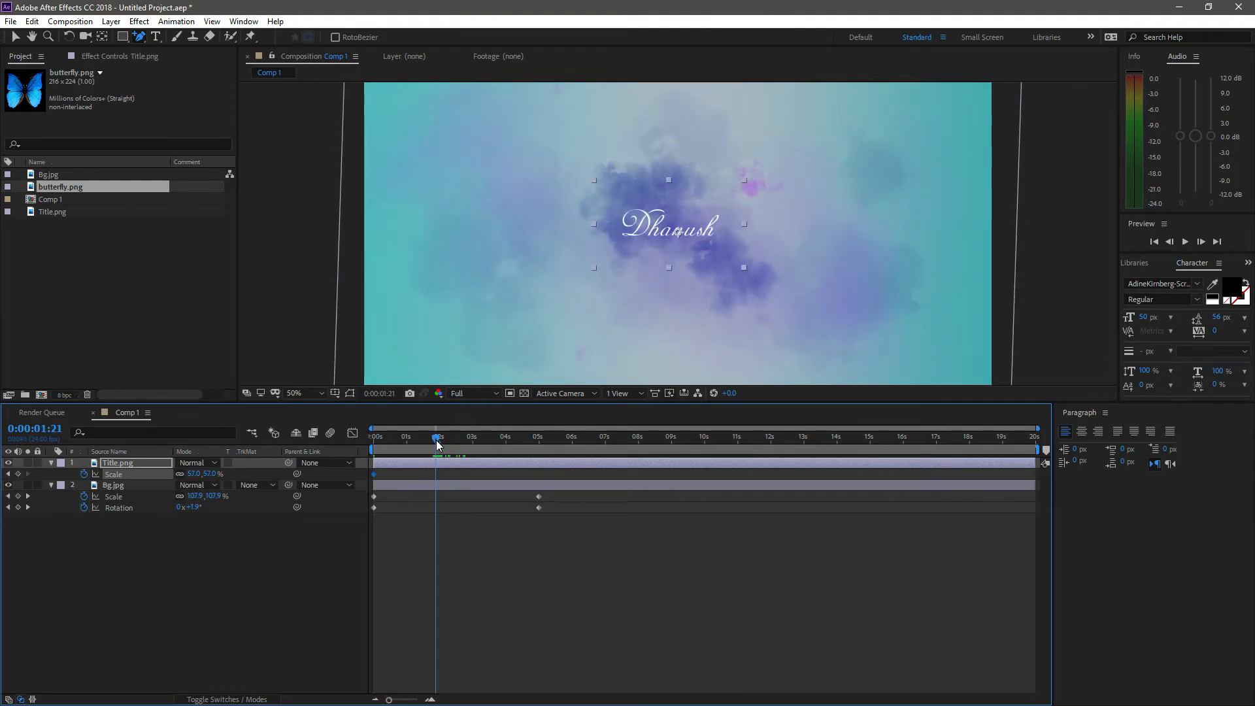
{"action": "mouse_move", "coordinate": [187, 474]}
{"action": "left_mouse_down"}
{"action": "mouse_move", "coordinate": [210, 473]}
{"action": "mouse_move", "coordinate": [199, 473]}
{"action": "left_mouse_up"}
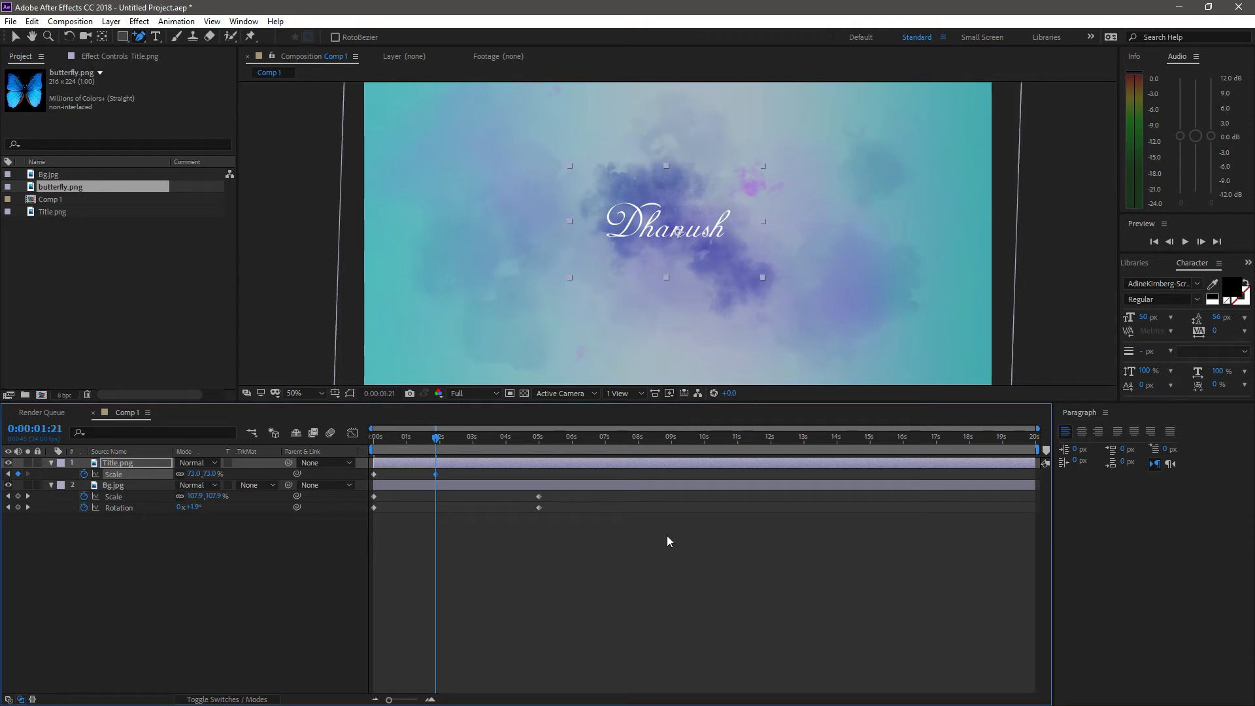
{"action": "left_click", "coordinate": [640, 555]}
{"action": "left_click_drag", "start_coordinate": [436, 436], "coordinate": [503, 483]}
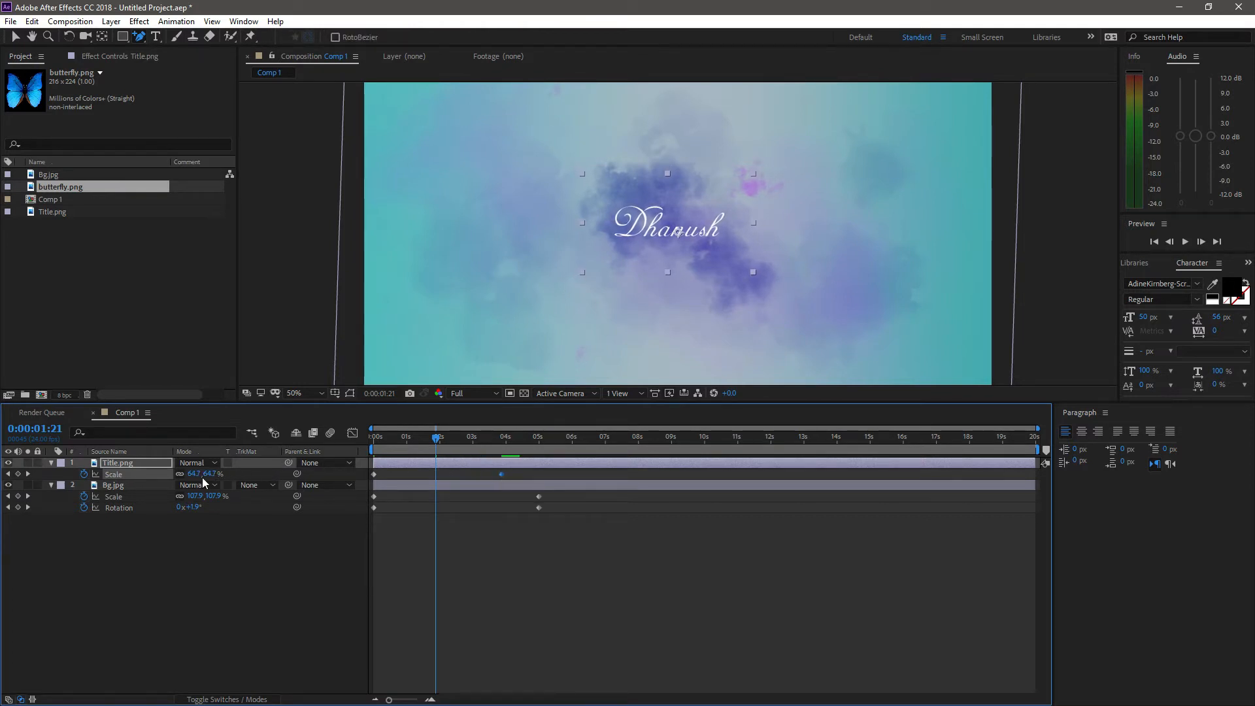
Step: At 0:00:00:12, set the Mask Feather of Title.png's Mask 1 to 52 pixels and show the mask outline in the composition
{"action": "left_click_drag", "start_coordinate": [435, 442], "coordinate": [391, 456]}
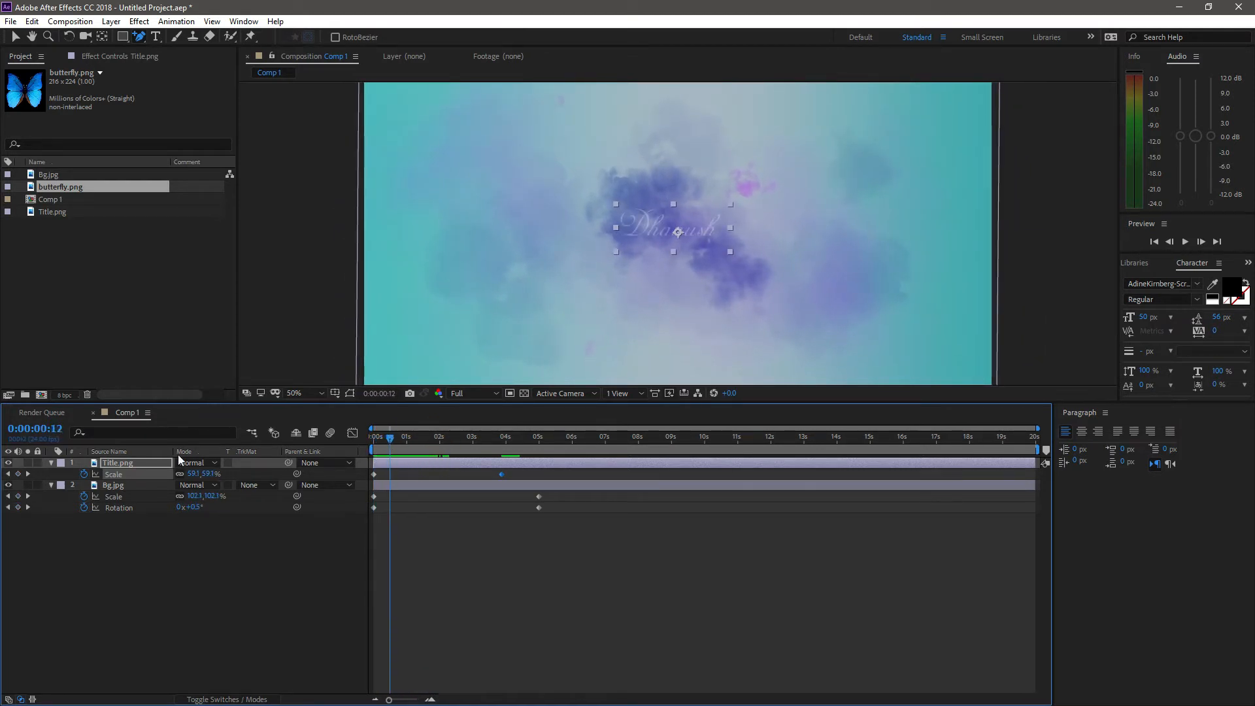
{"action": "left_click", "coordinate": [51, 463]}
{"action": "left_click", "coordinate": [51, 462]}
{"action": "left_click", "coordinate": [62, 474]}
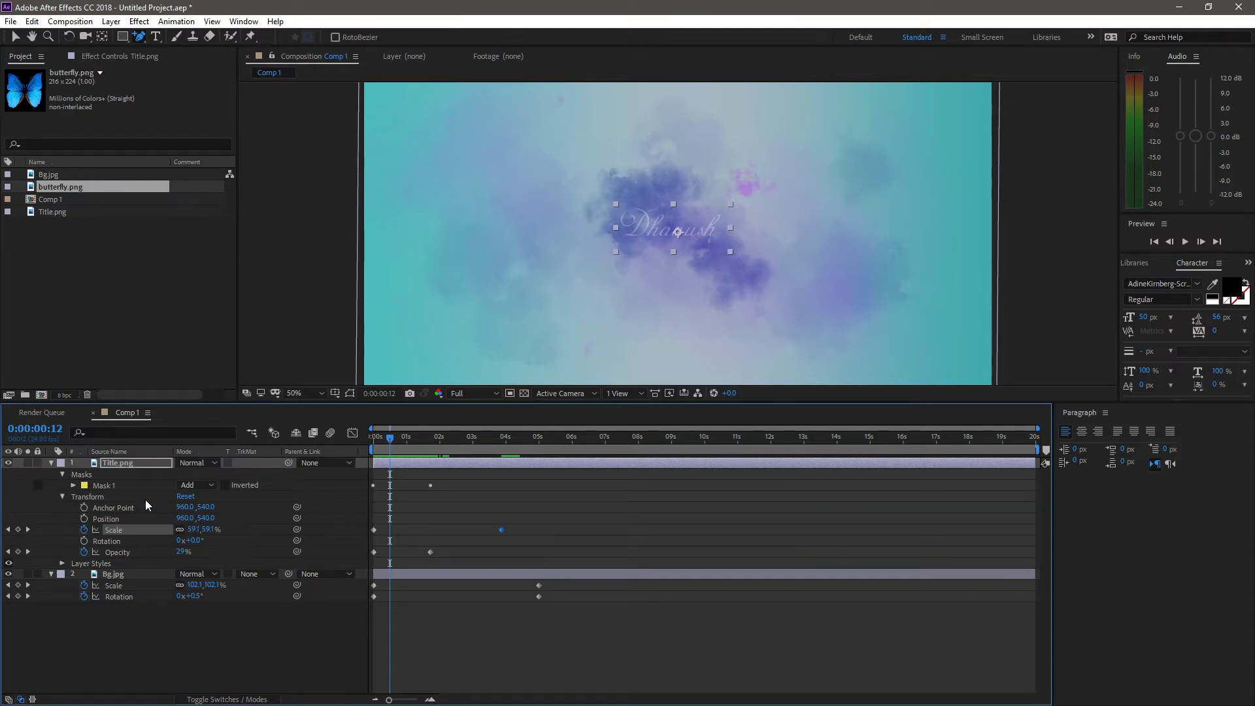
{"action": "left_click", "coordinate": [74, 485]}
{"action": "key", "text": "slash"}
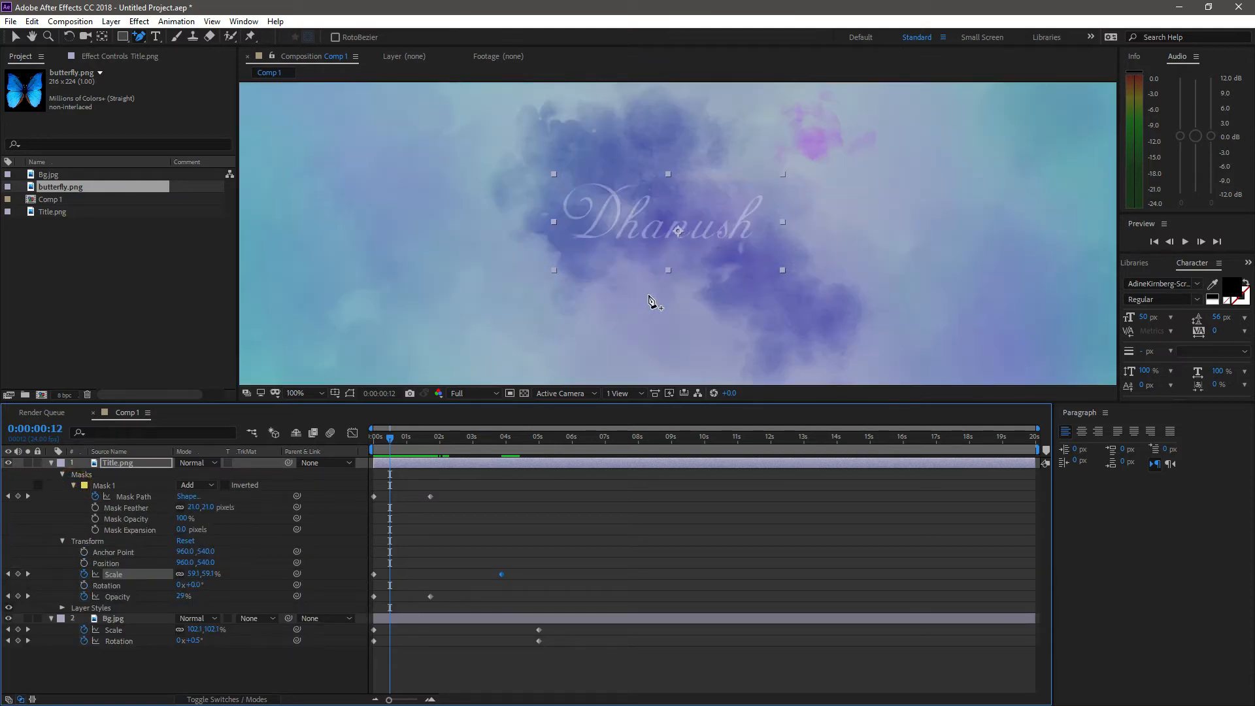
{"action": "left_click_drag", "start_coordinate": [195, 508], "coordinate": [214, 506]}
{"action": "left_click", "coordinate": [126, 507]}
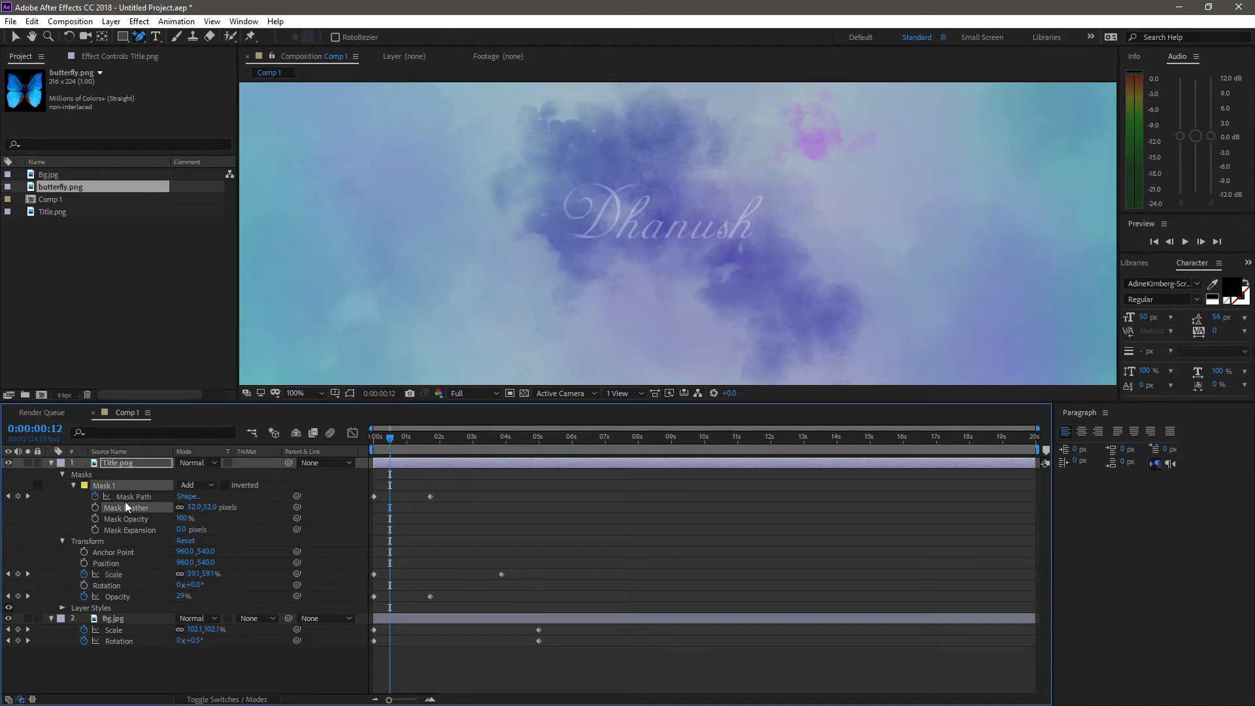
{"action": "left_click", "coordinate": [349, 392]}
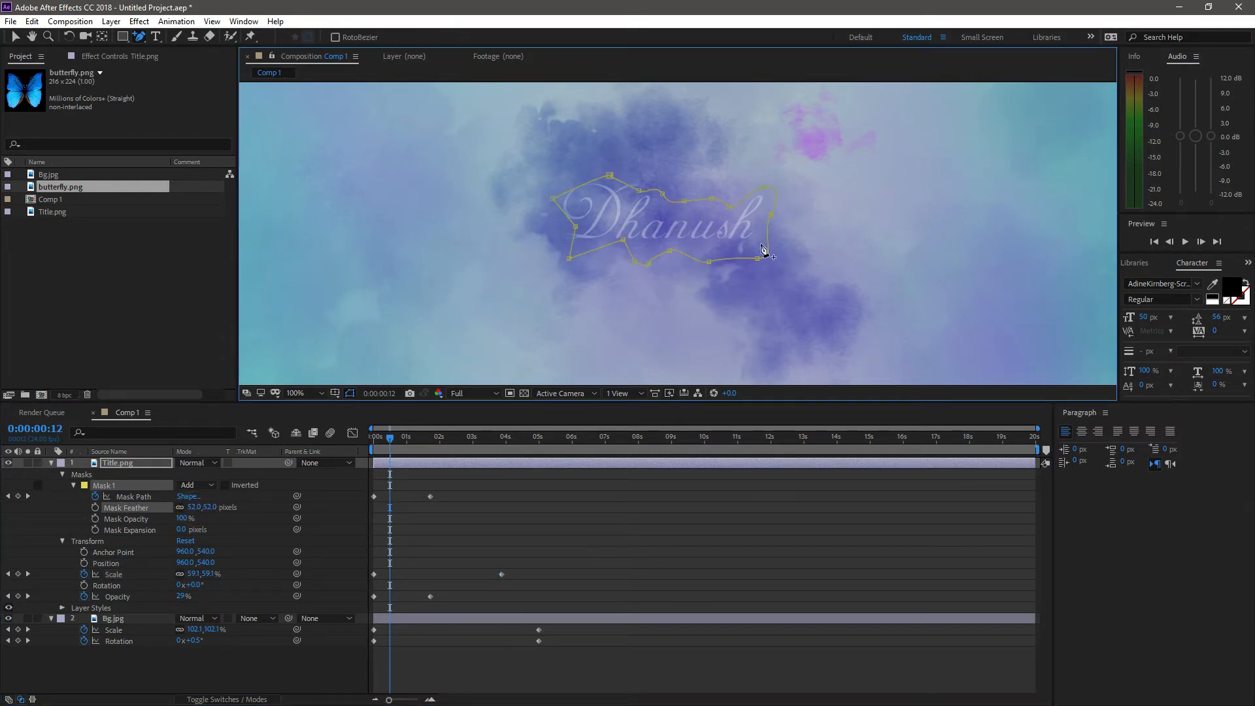
Step: Try squashing the title's mask vertically and narrowing its right side at 0:00:00:12, and undo these mask changes
{"action": "double_click", "coordinate": [670, 251]}
{"action": "left_click_drag", "start_coordinate": [666, 269], "coordinate": [665, 242]}
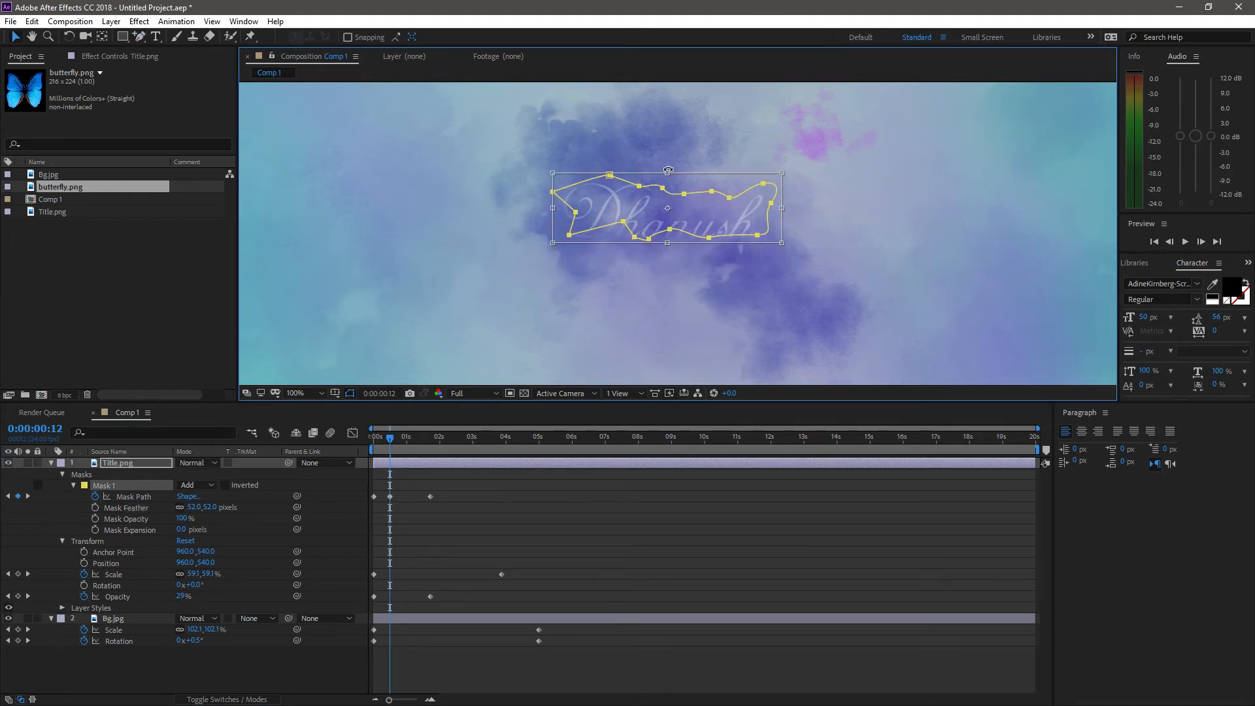
{"action": "left_click_drag", "start_coordinate": [667, 171], "coordinate": [667, 204]}
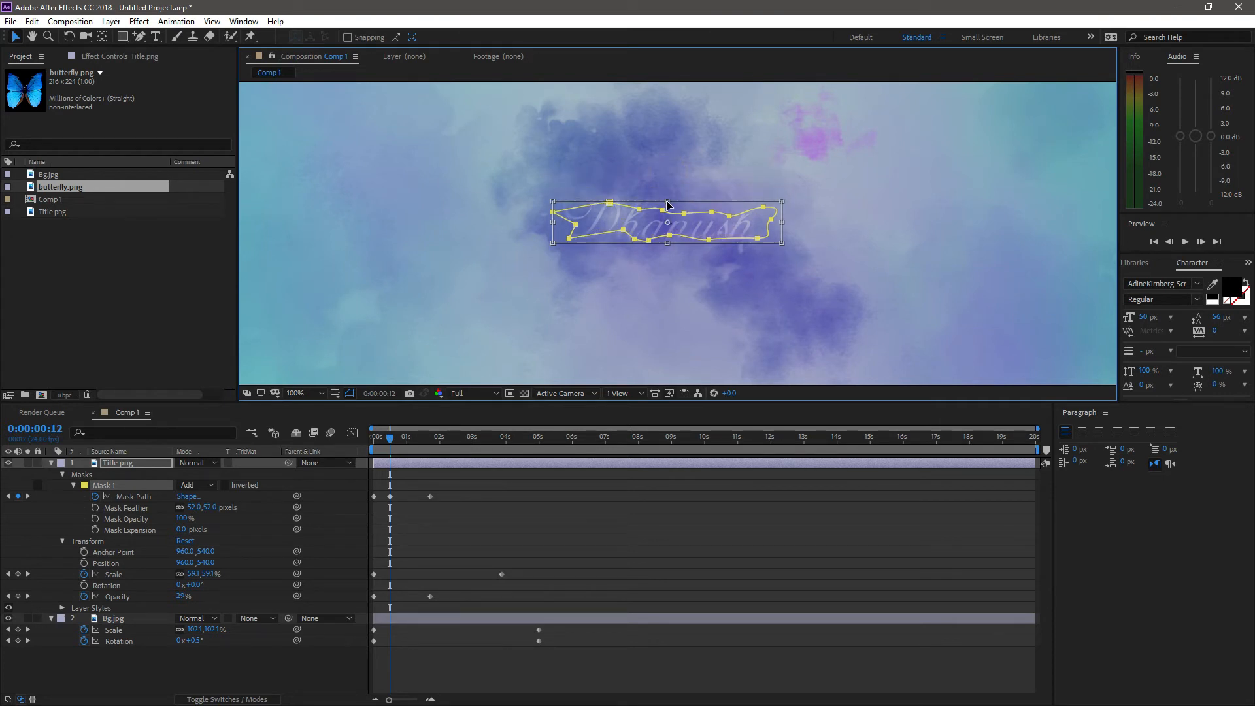
{"action": "left_click_drag", "start_coordinate": [782, 222], "coordinate": [754, 222]}
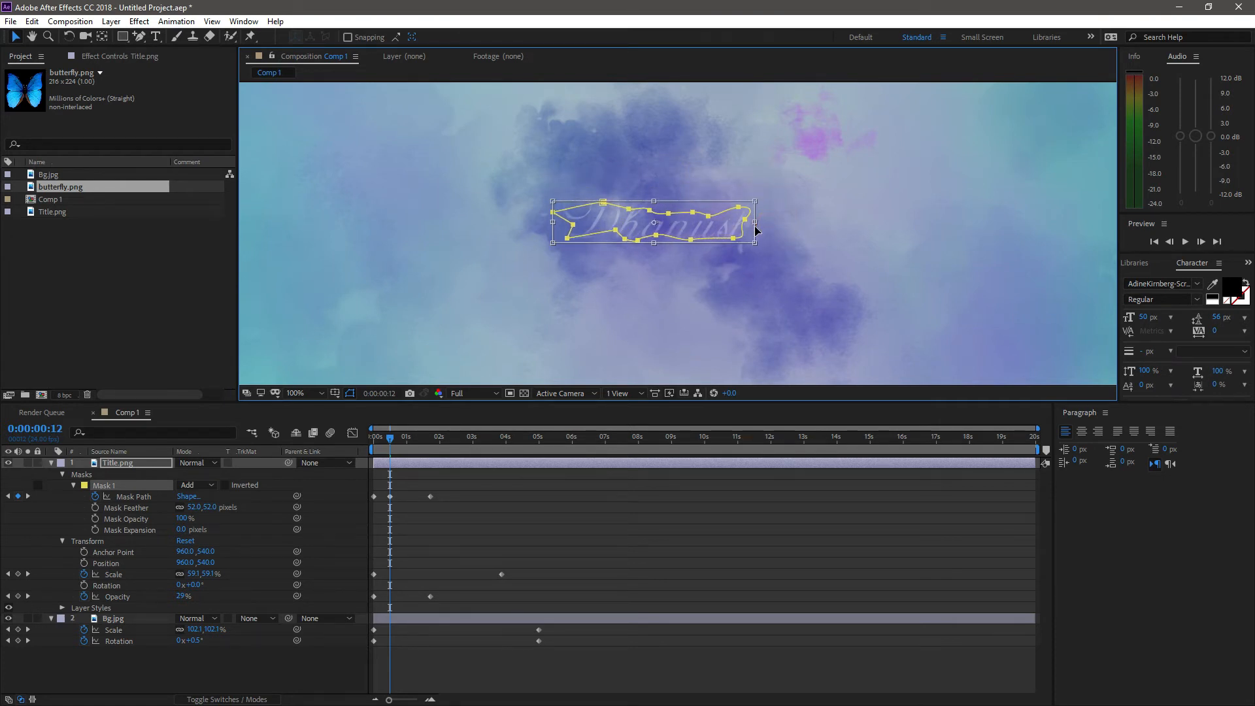
{"action": "key", "text": "ctrl+z"}
{"action": "key", "text": "ctrl+z"}
{"action": "key", "text": "ctrl+z"}
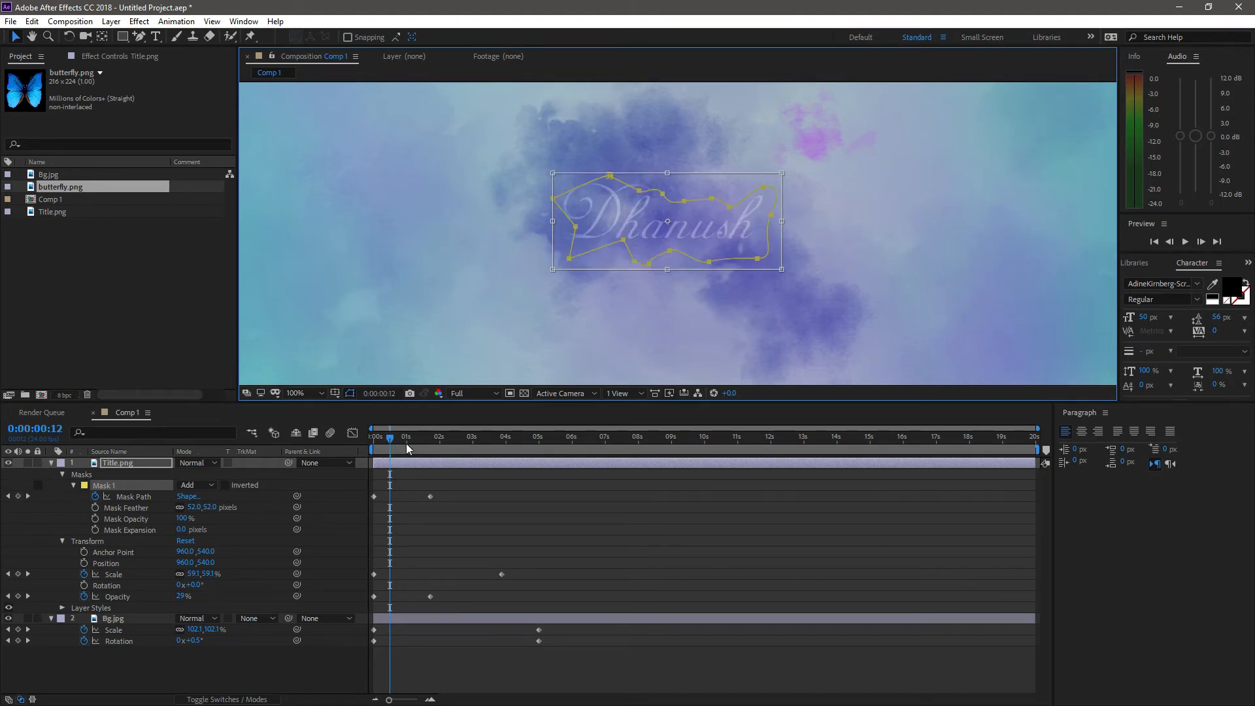
Step: Shrink Title.png's mask path inward from its lower-right and upper-left corners at 0:00:00:00
{"action": "mouse_move", "coordinate": [391, 440]}
{"action": "left_mouse_down"}
{"action": "mouse_move", "coordinate": [407, 440]}
{"action": "mouse_move", "coordinate": [374, 437]}
{"action": "left_mouse_up"}
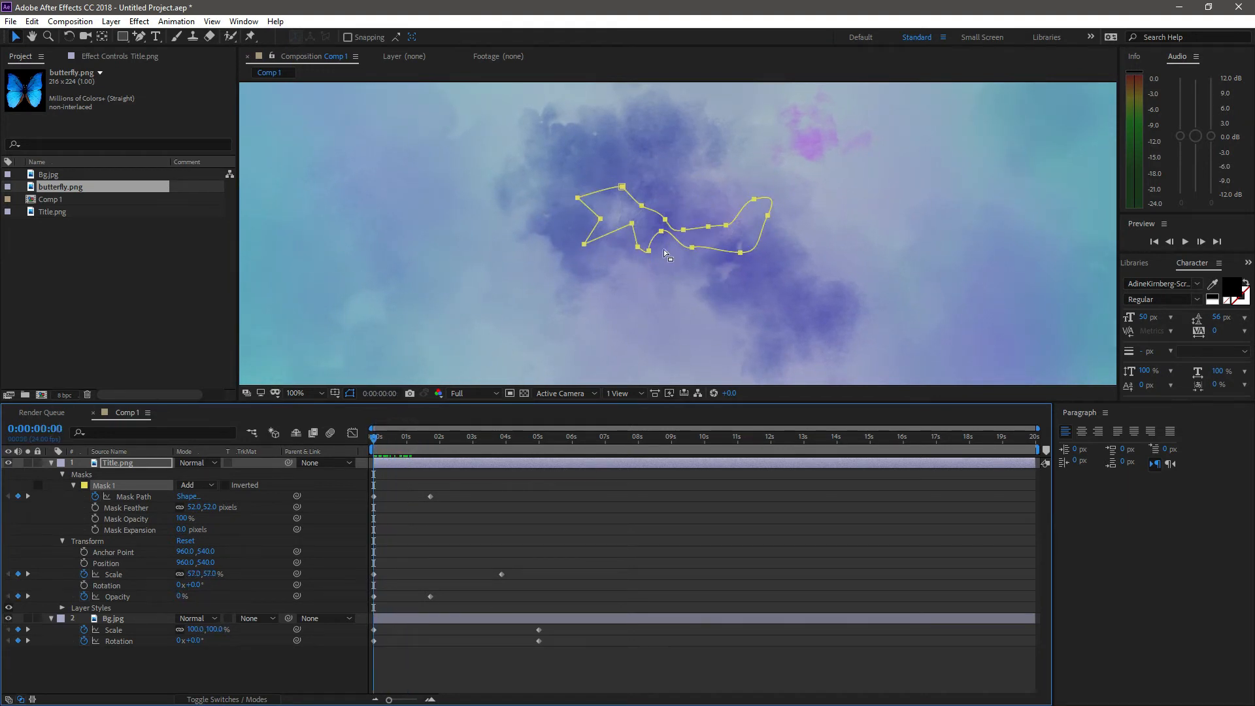
{"action": "double_click", "coordinate": [689, 247]}
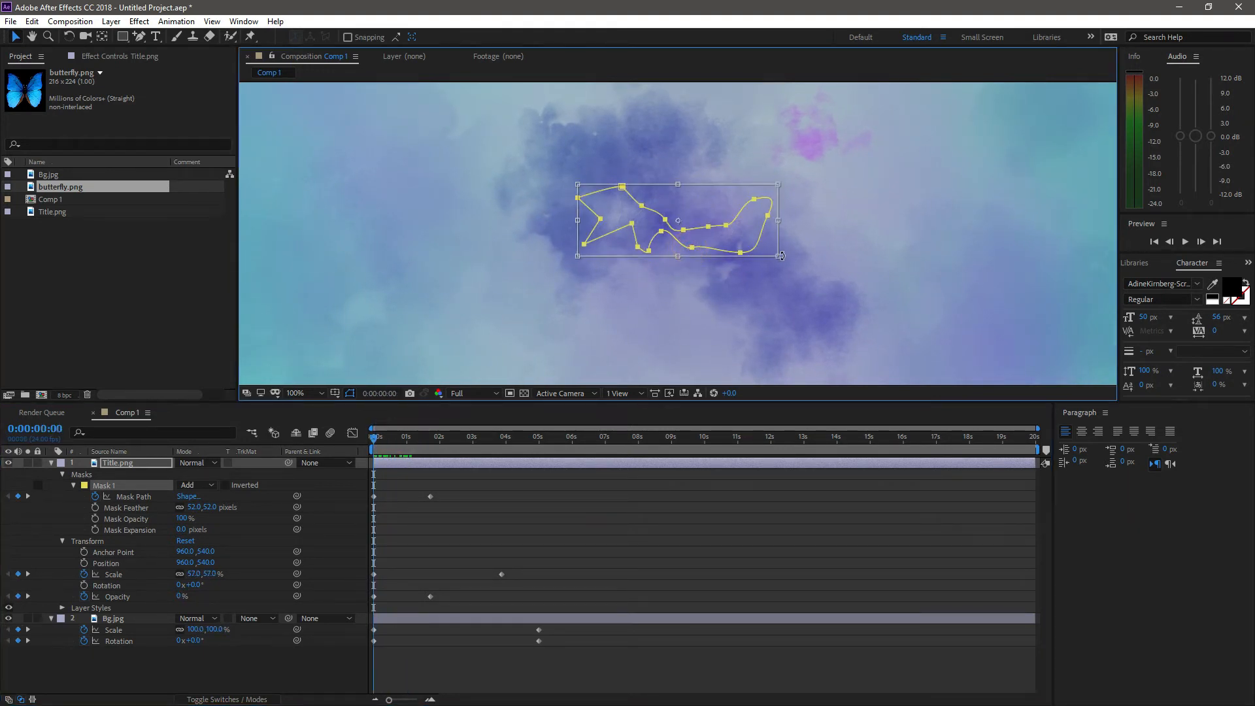
{"action": "left_click_drag", "start_coordinate": [777, 258], "coordinate": [760, 253]}
{"action": "left_click_drag", "start_coordinate": [578, 185], "coordinate": [600, 198]}
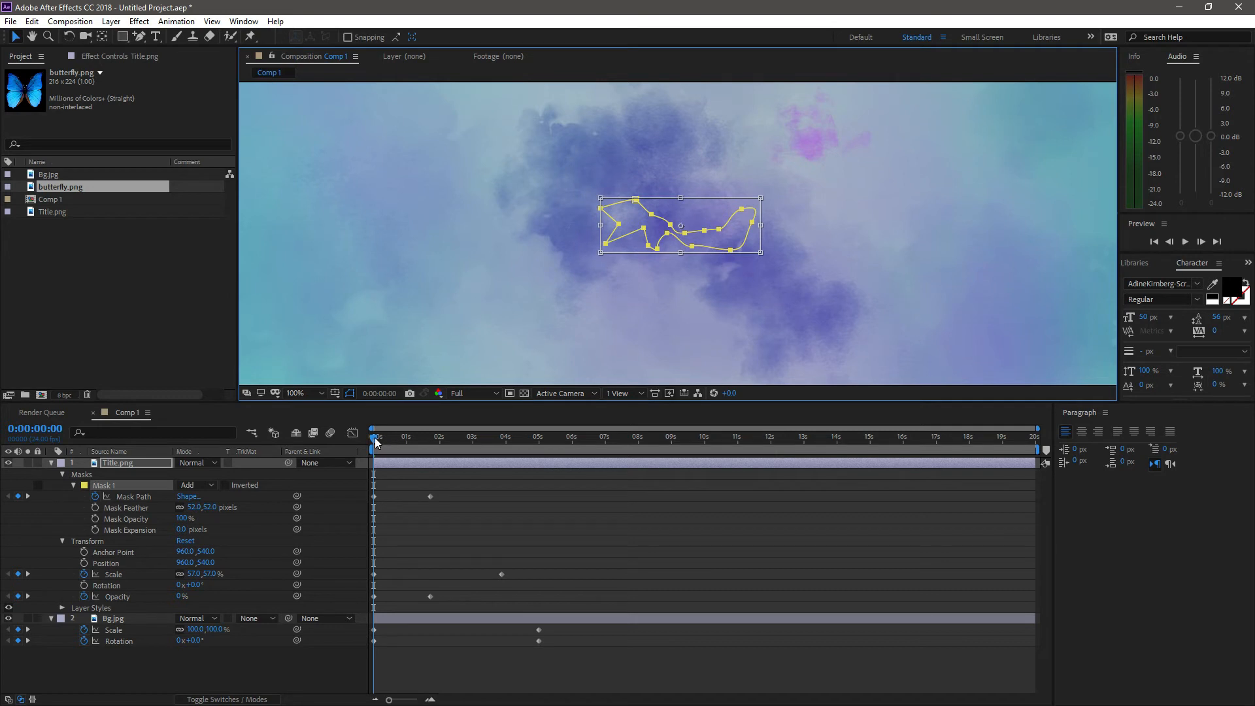
Step: Move Title.png's ending Opacity keyframe to slightly before 0:00:01:00 and preview the faster fade-in
{"action": "mouse_move", "coordinate": [375, 442]}
{"action": "left_mouse_down"}
{"action": "mouse_move", "coordinate": [434, 441]}
{"action": "mouse_move", "coordinate": [392, 437]}
{"action": "left_mouse_up"}
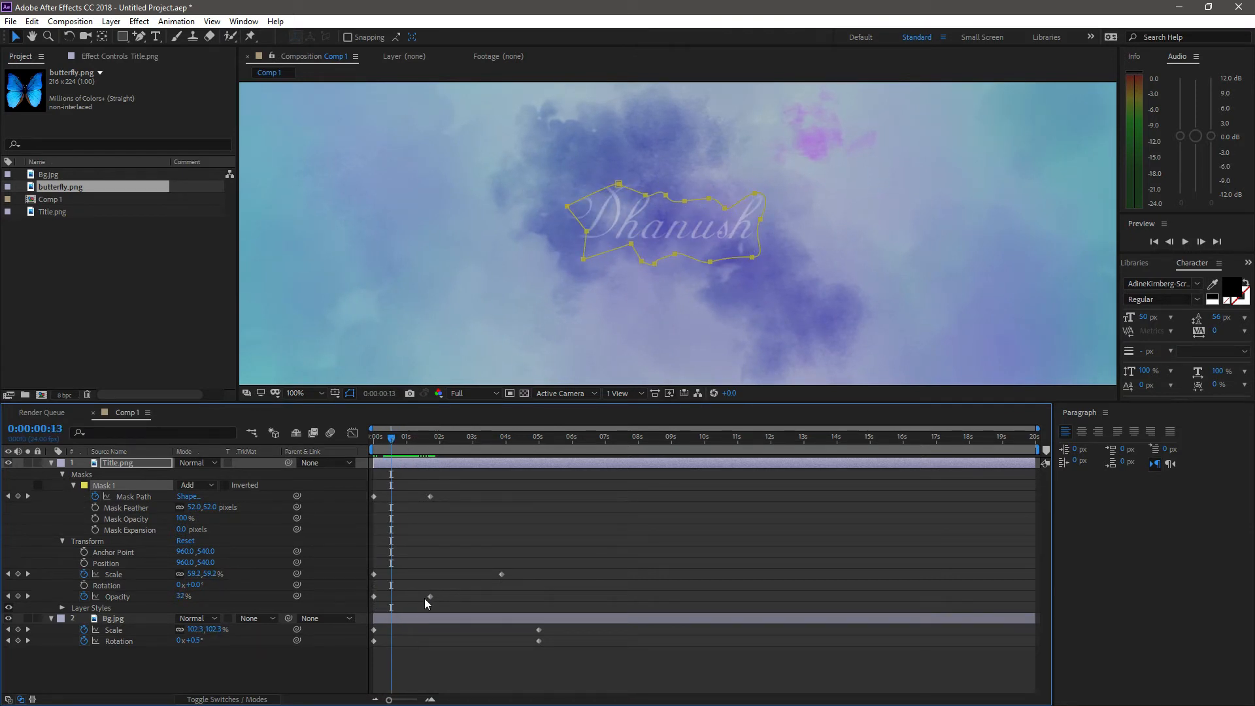
{"action": "left_click_drag", "start_coordinate": [429, 596], "coordinate": [401, 597]}
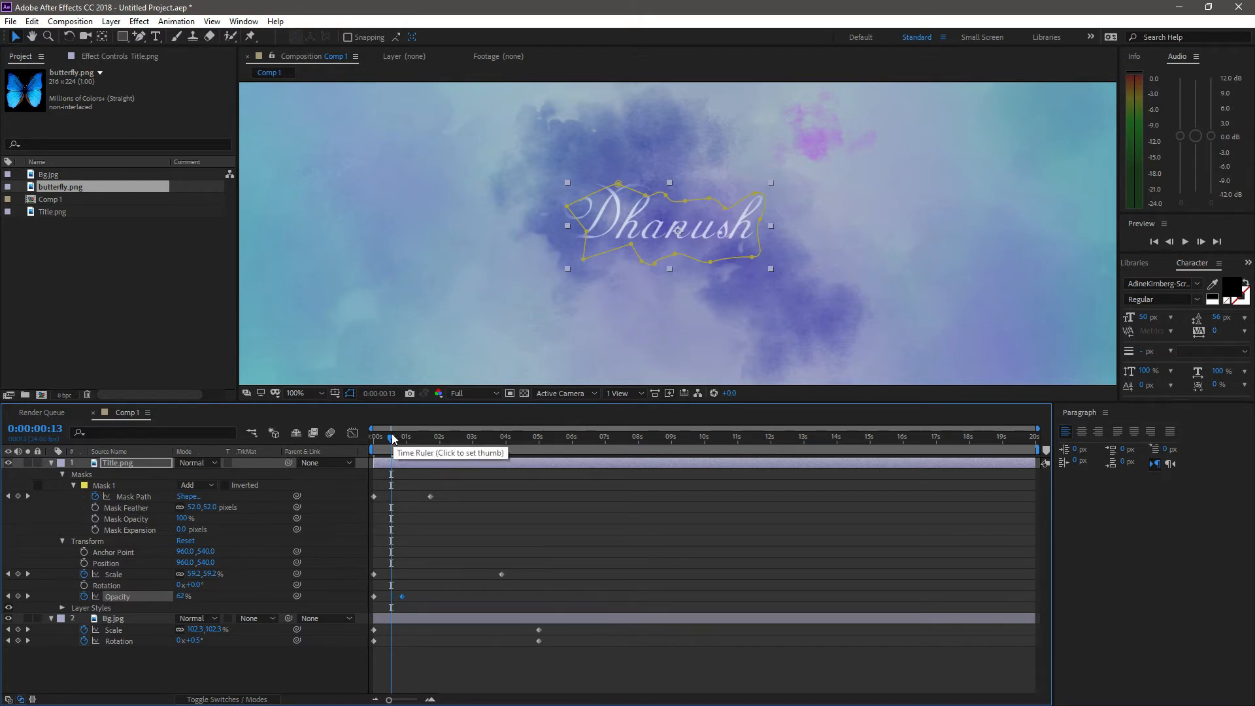
{"action": "key", "text": "space"}
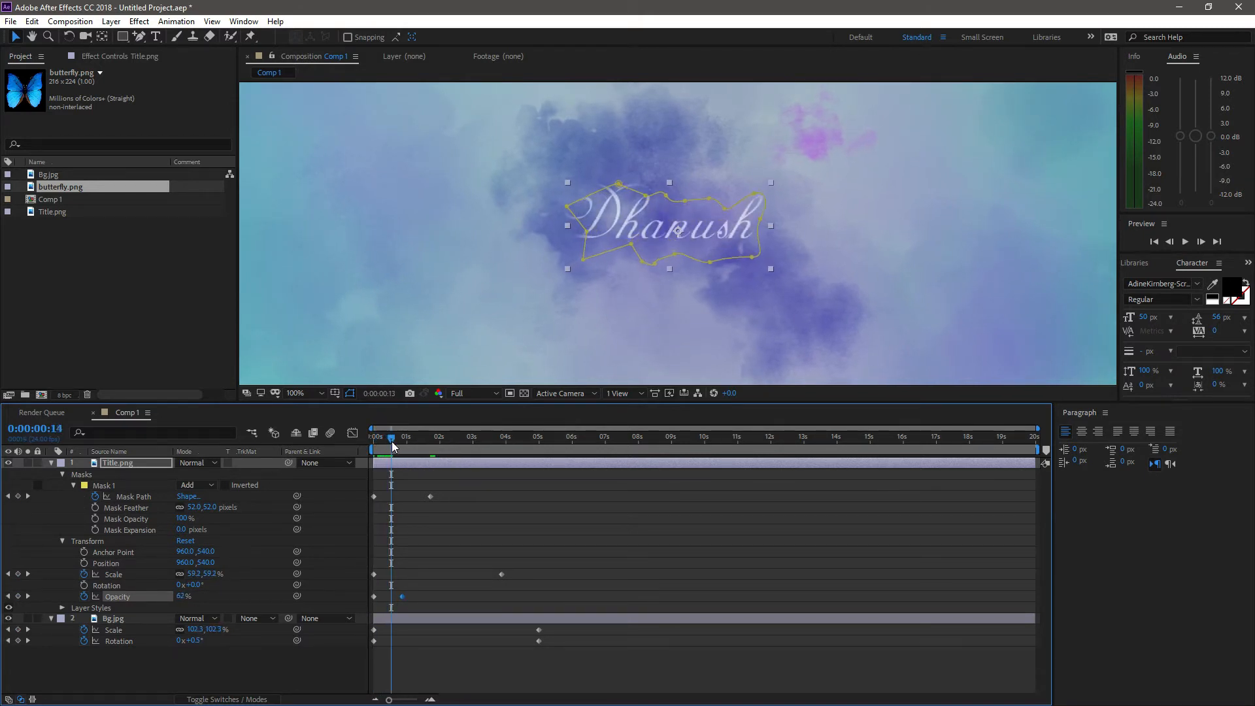
{"action": "left_click_drag", "start_coordinate": [392, 445], "coordinate": [359, 450]}
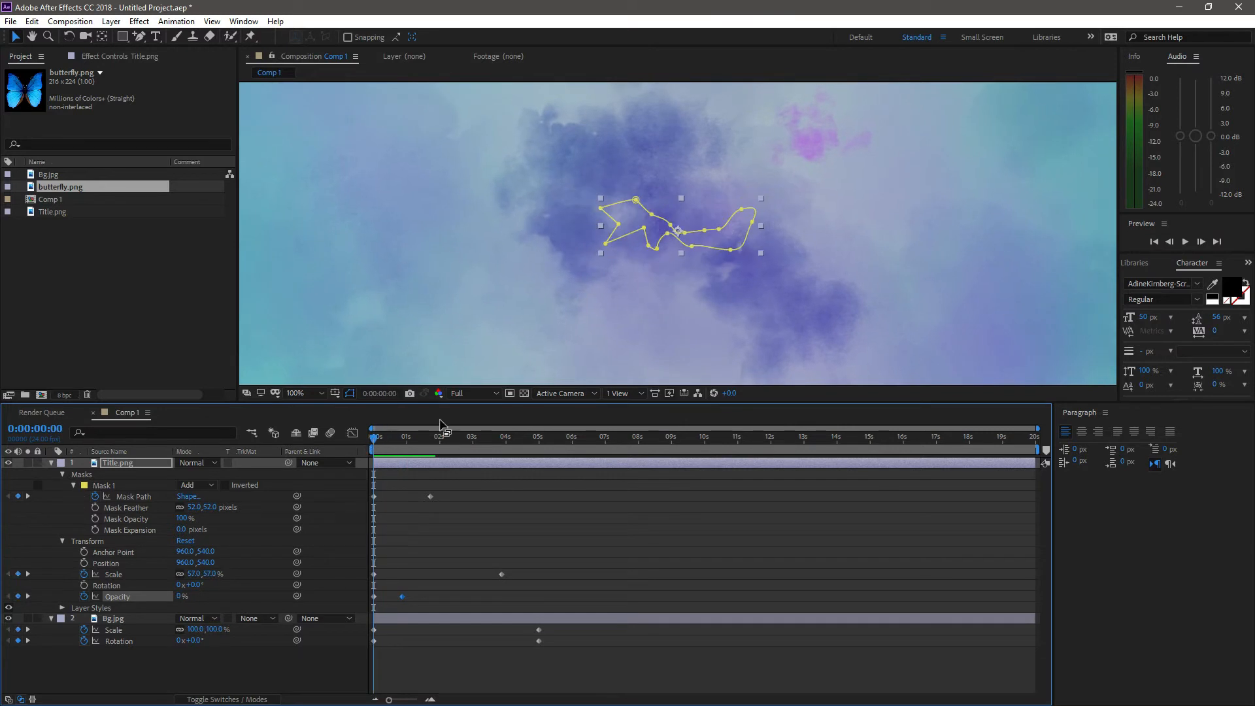
Step: Narrow the title's mask path from its right side at 0:00:00:00 and scrub the reveal to 0:00:01:18
{"action": "double_click", "coordinate": [761, 225]}
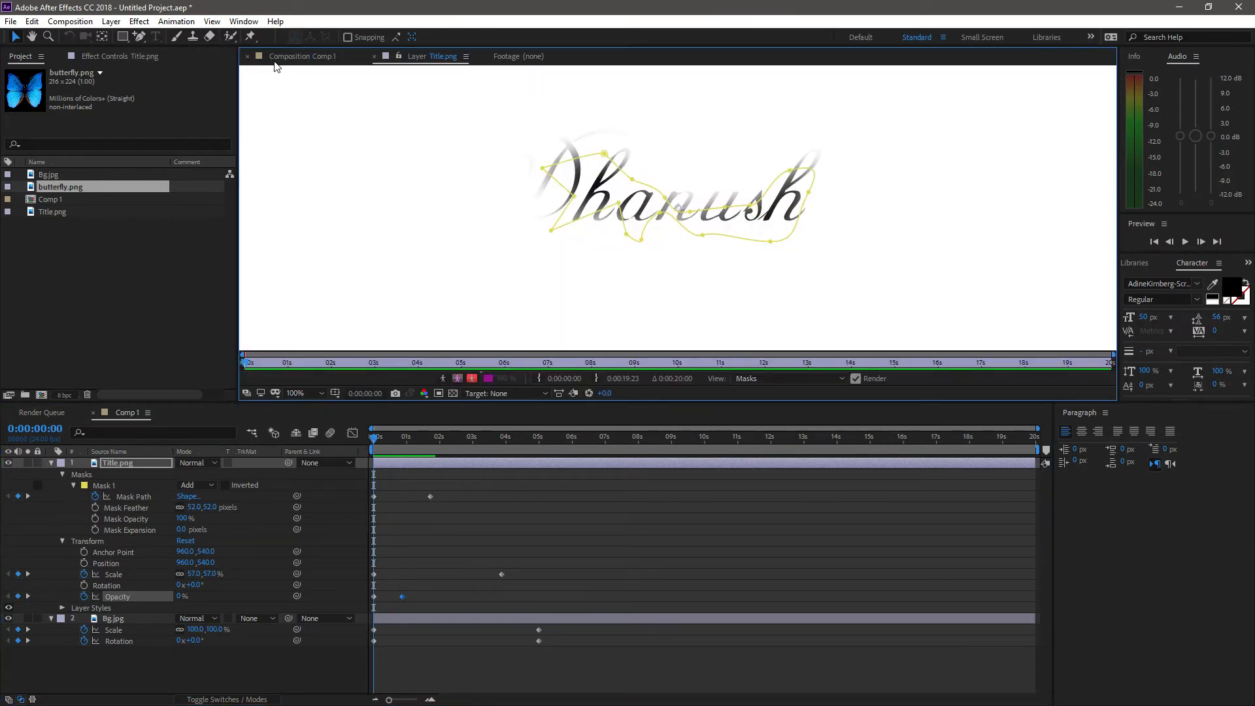
{"action": "left_click", "coordinate": [285, 56]}
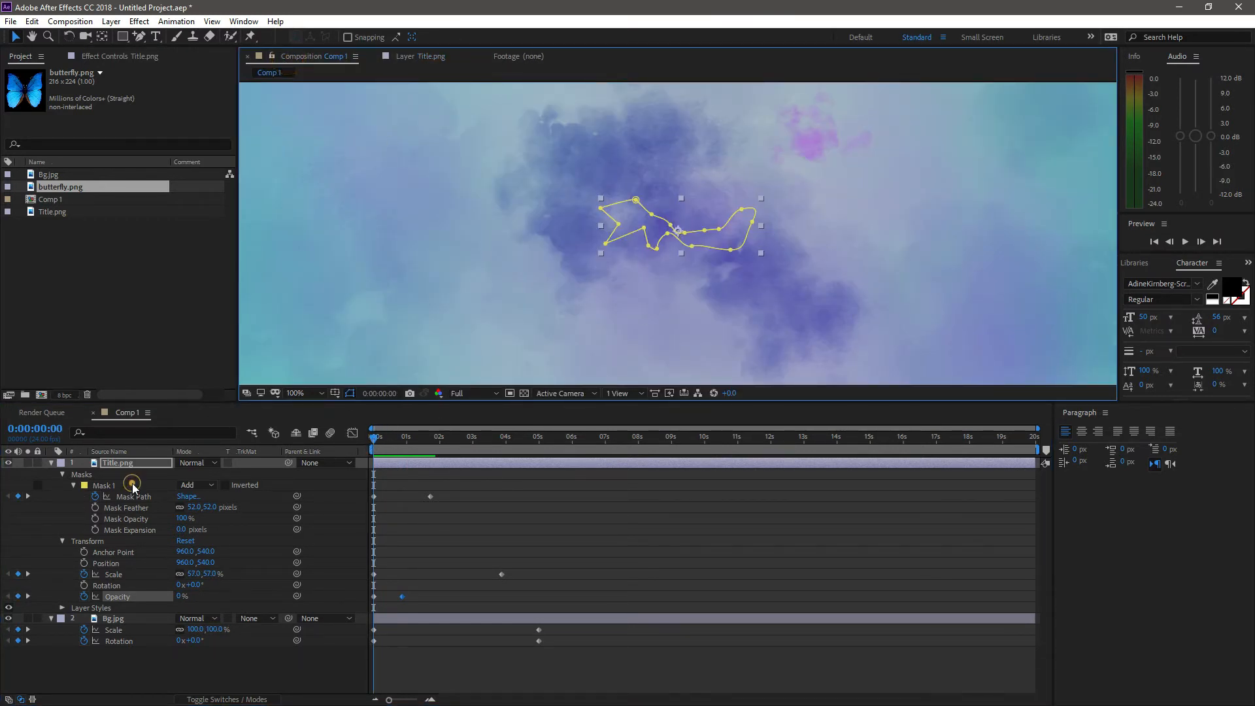
{"action": "left_click", "coordinate": [129, 487]}
{"action": "double_click", "coordinate": [753, 227]}
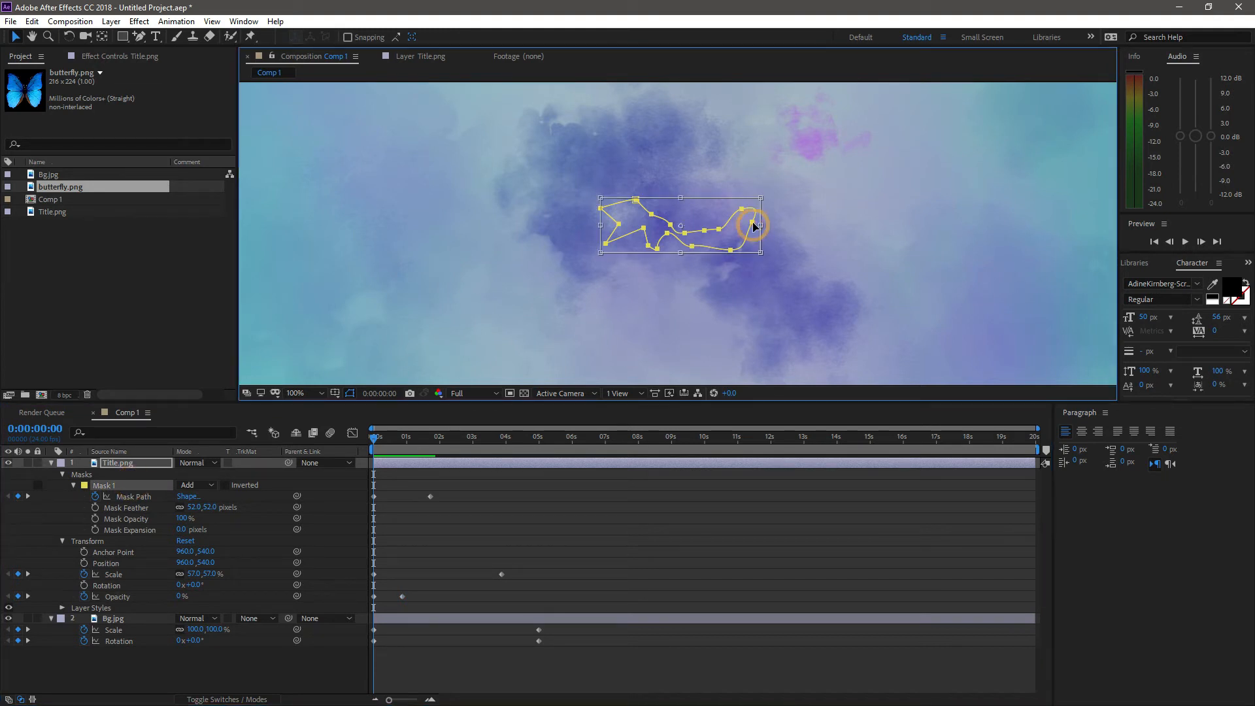
{"action": "left_click_drag", "start_coordinate": [755, 225], "coordinate": [735, 229]}
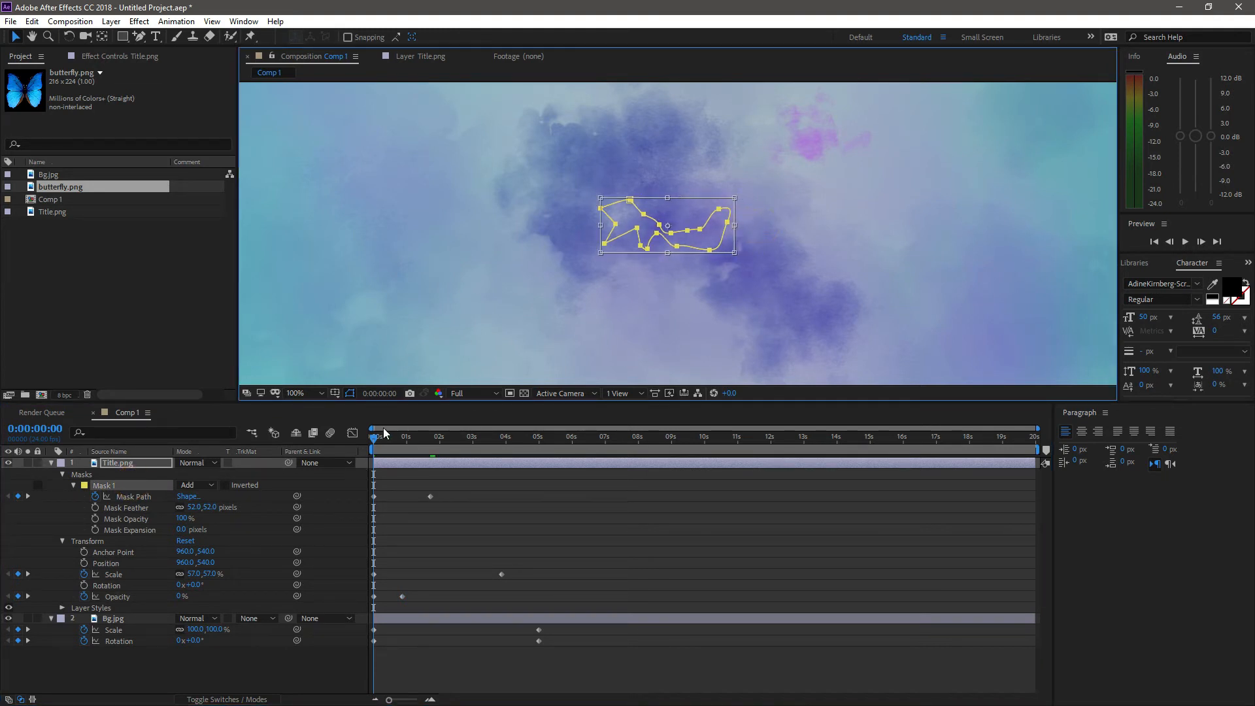
{"action": "left_click_drag", "start_coordinate": [375, 443], "coordinate": [432, 441]}
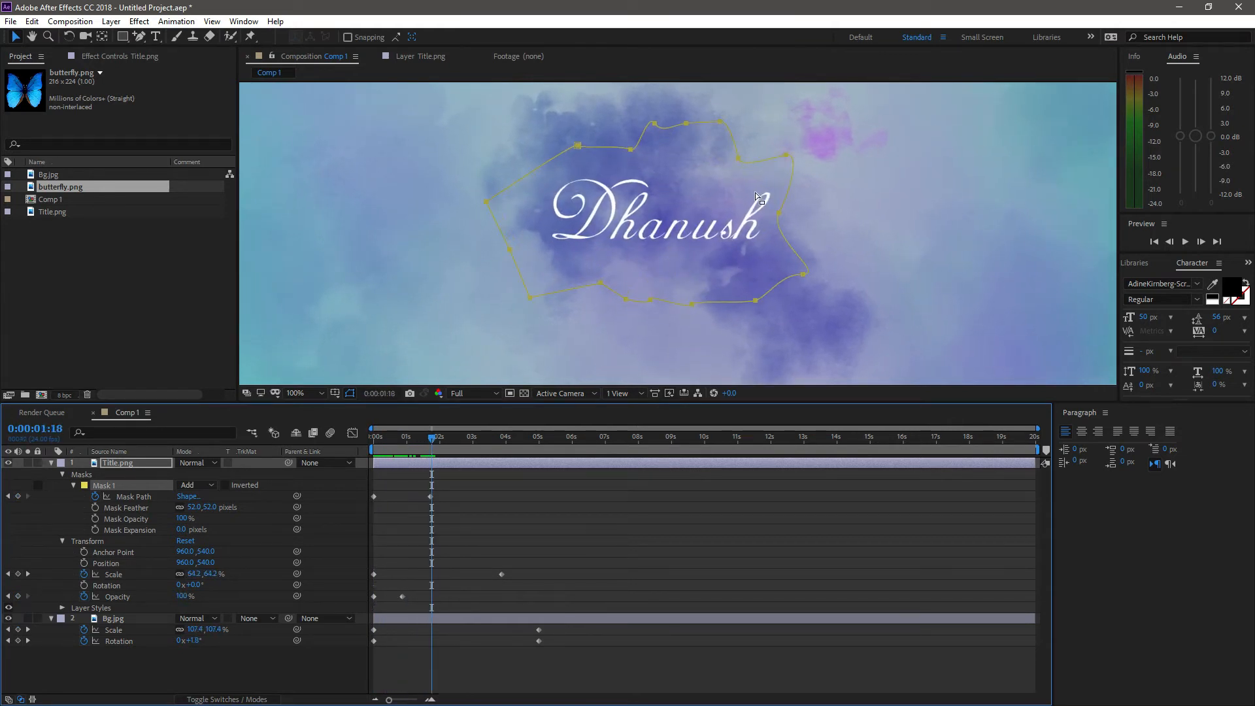
Step: Hide the mask outline, collapse the Title.png layer and scrub the animation to 0:00:03:00
{"action": "key", "text": "comma"}
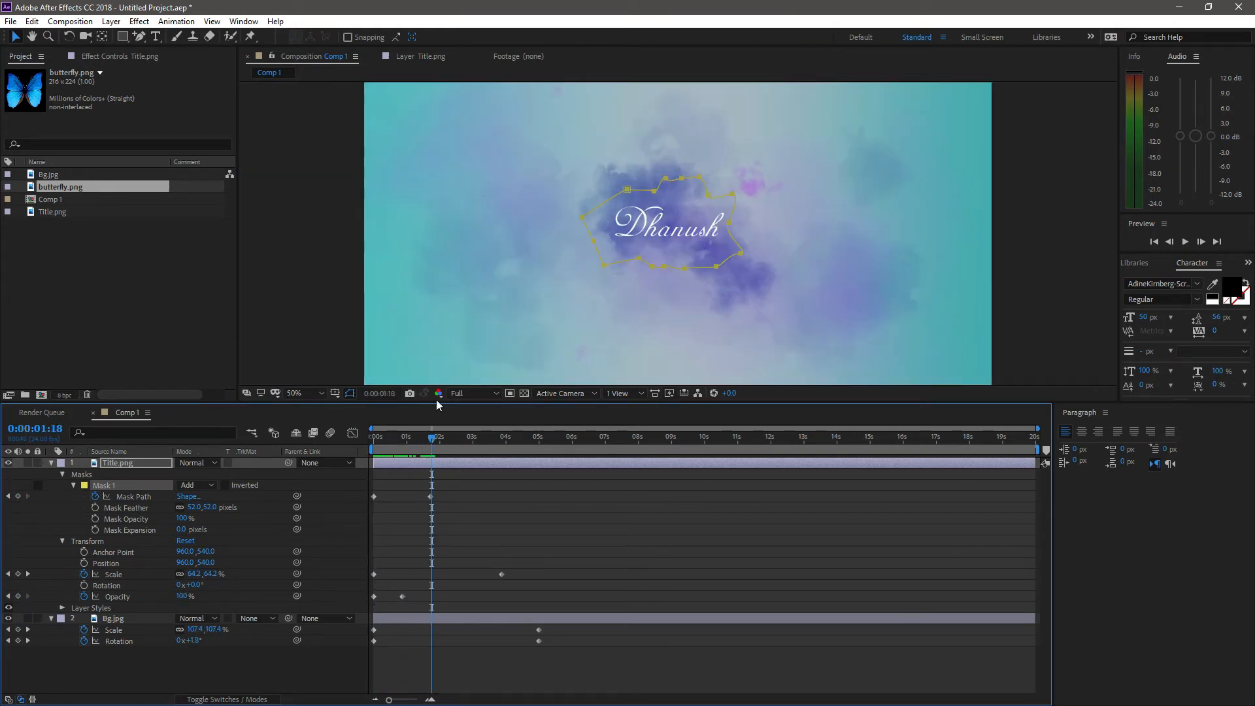
{"action": "left_click", "coordinate": [350, 393]}
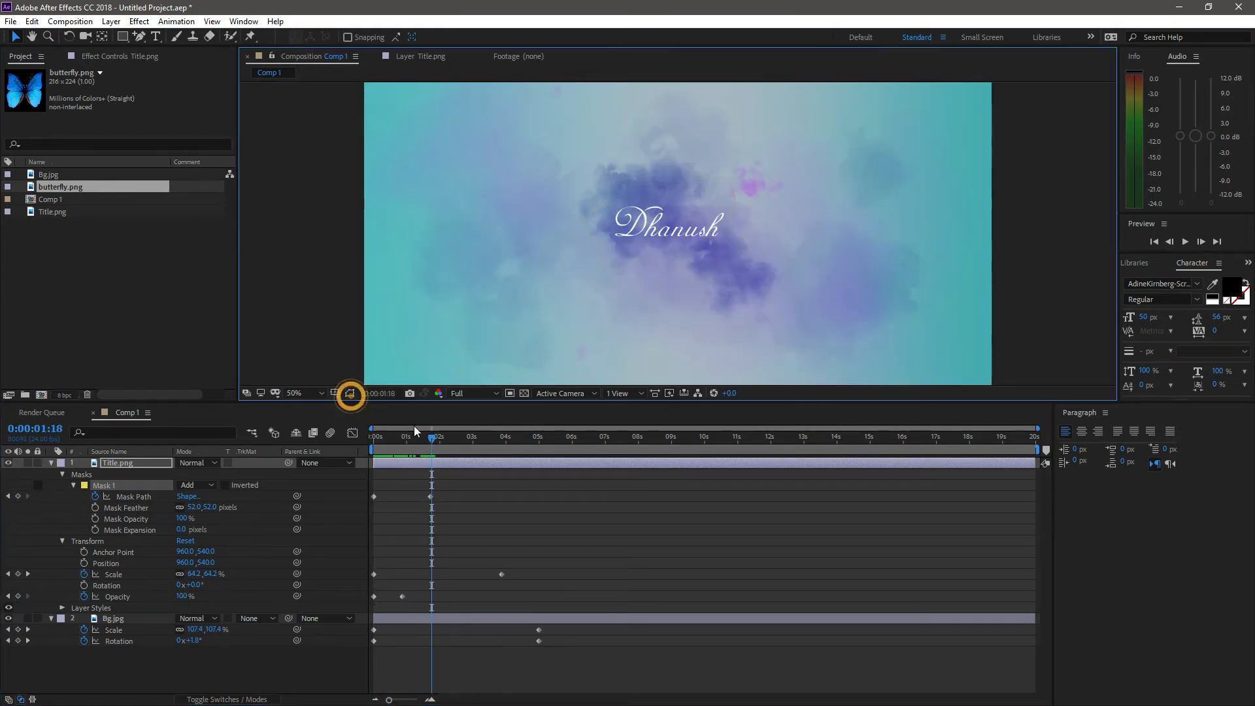
{"action": "left_click", "coordinate": [51, 462]}
{"action": "left_click_drag", "start_coordinate": [398, 441], "coordinate": [472, 434]}
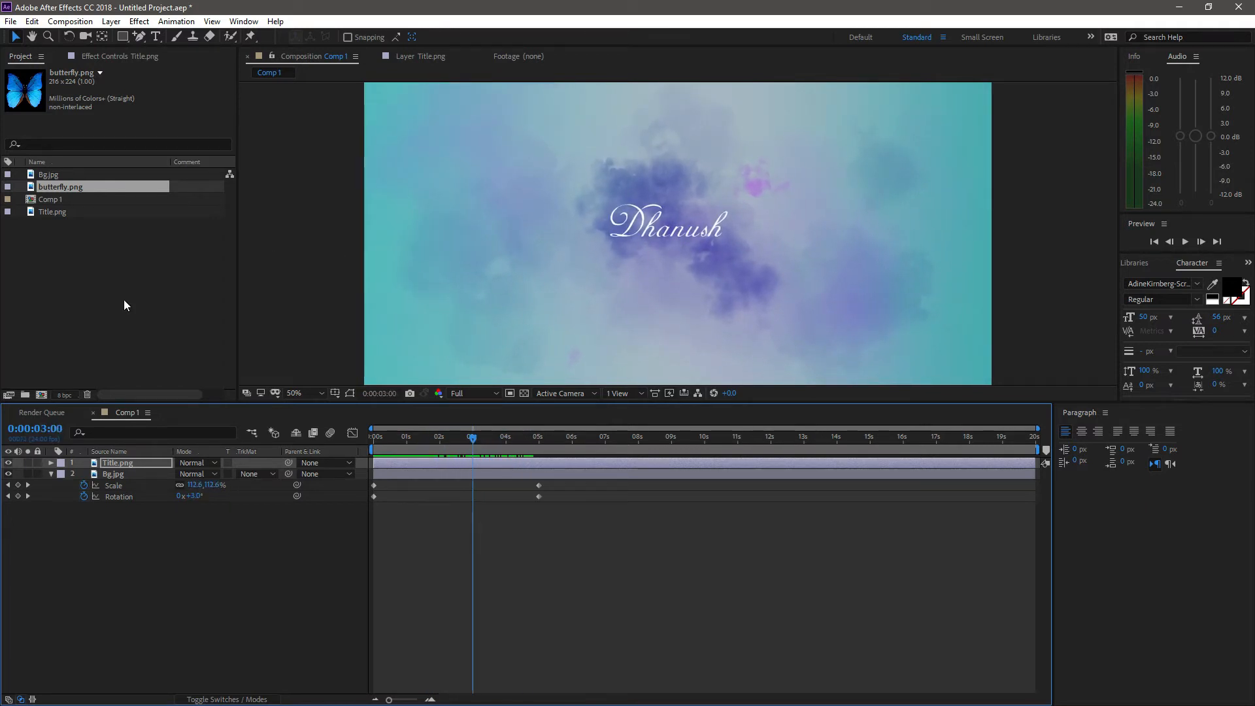
Step: Add butterfly.png to the composition as the topmost layer, placed left of the name title
{"action": "left_click", "coordinate": [76, 177]}
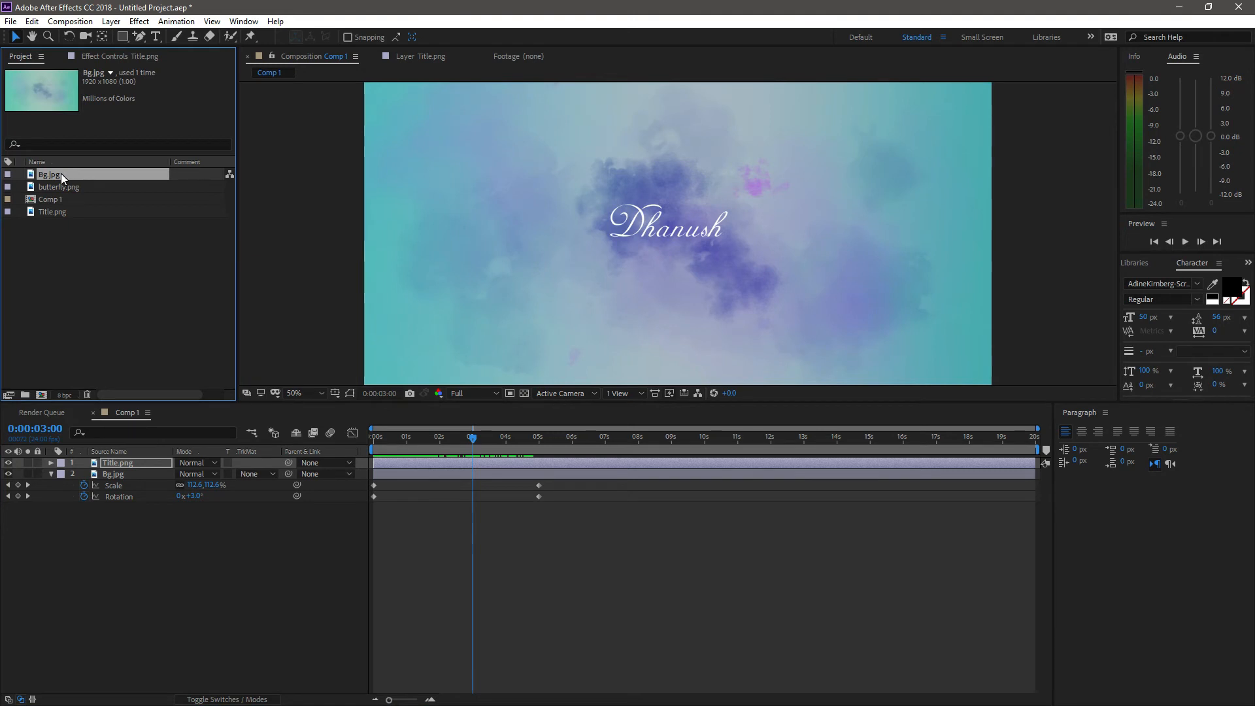
{"action": "left_click", "coordinate": [65, 212]}
{"action": "left_click", "coordinate": [69, 185]}
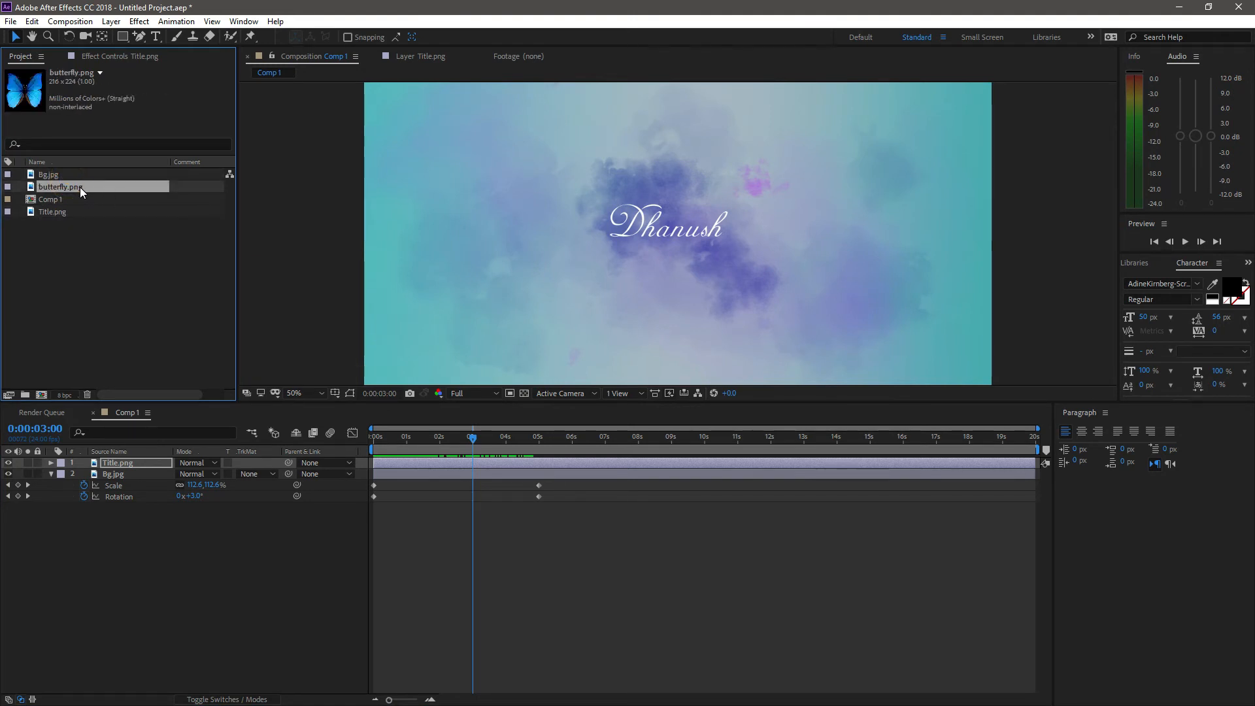
{"action": "left_click_drag", "start_coordinate": [80, 187], "coordinate": [524, 233]}
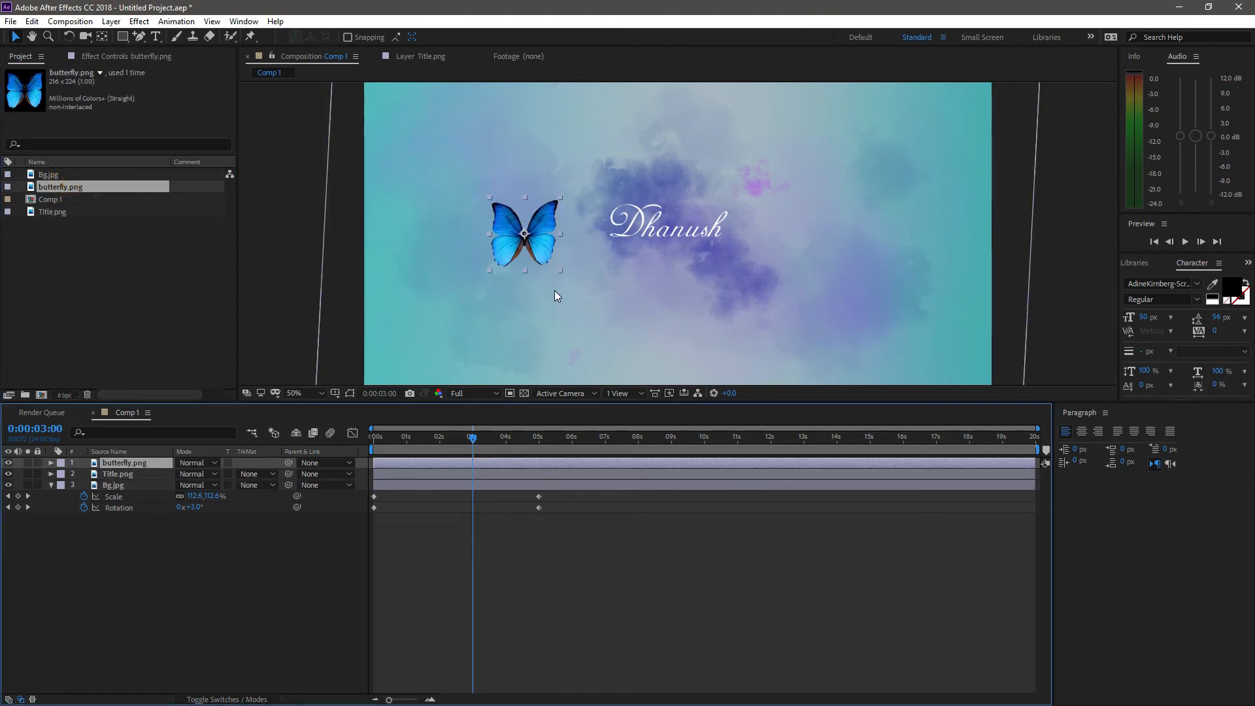
Step: Scale the butterfly layer down uniformly to 17%
{"action": "key", "text": "comma"}
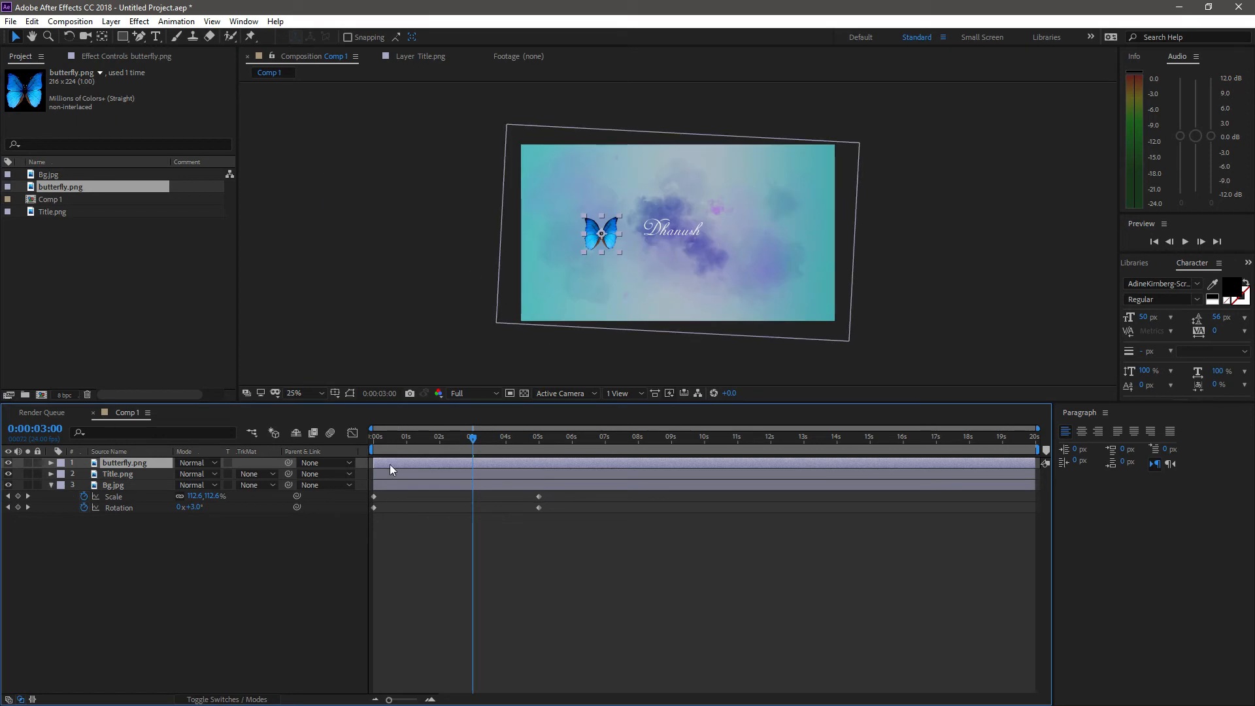
{"action": "key", "text": "period"}
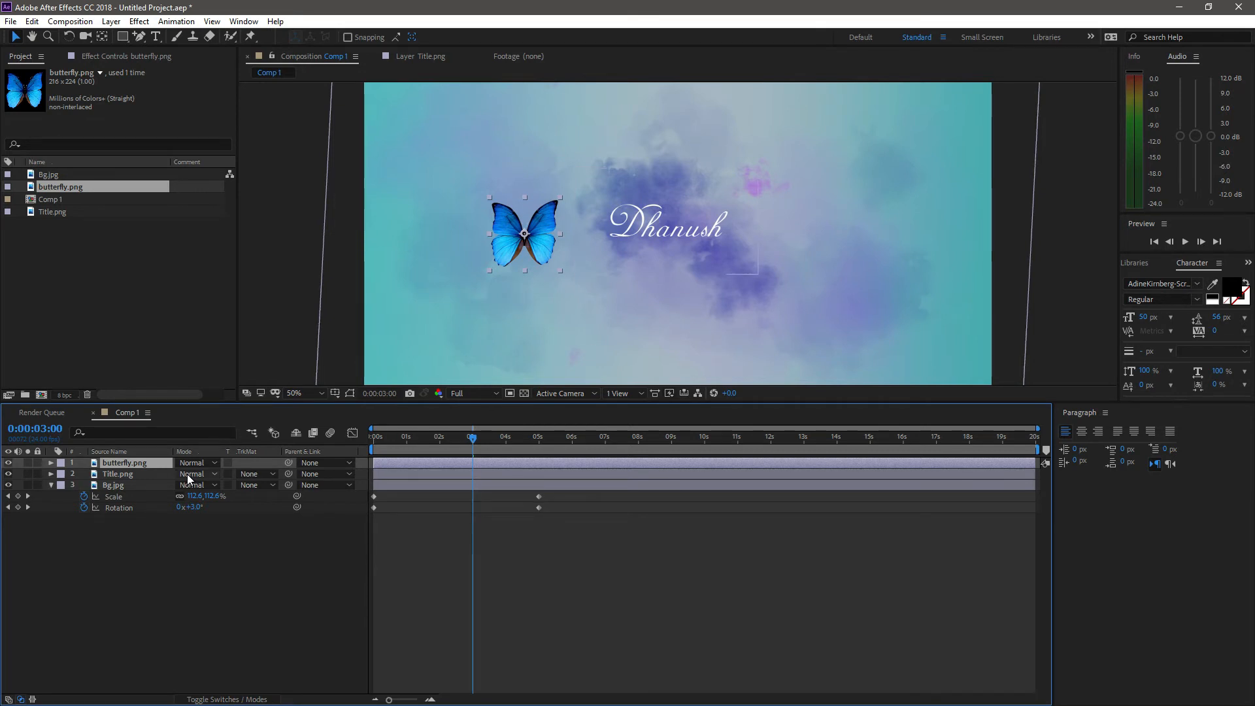
{"action": "key", "text": "period"}
{"action": "key", "text": "comma"}
{"action": "key", "text": "s"}
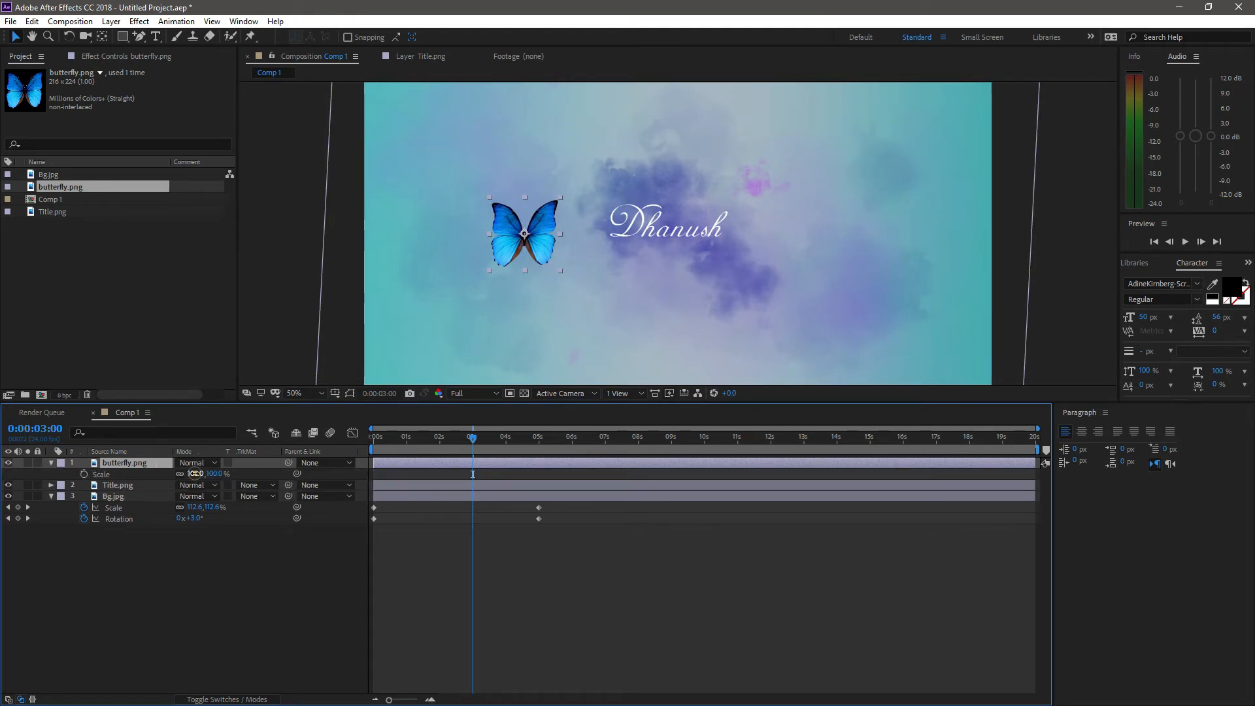
{"action": "left_click_drag", "start_coordinate": [194, 473], "coordinate": [148, 475]}
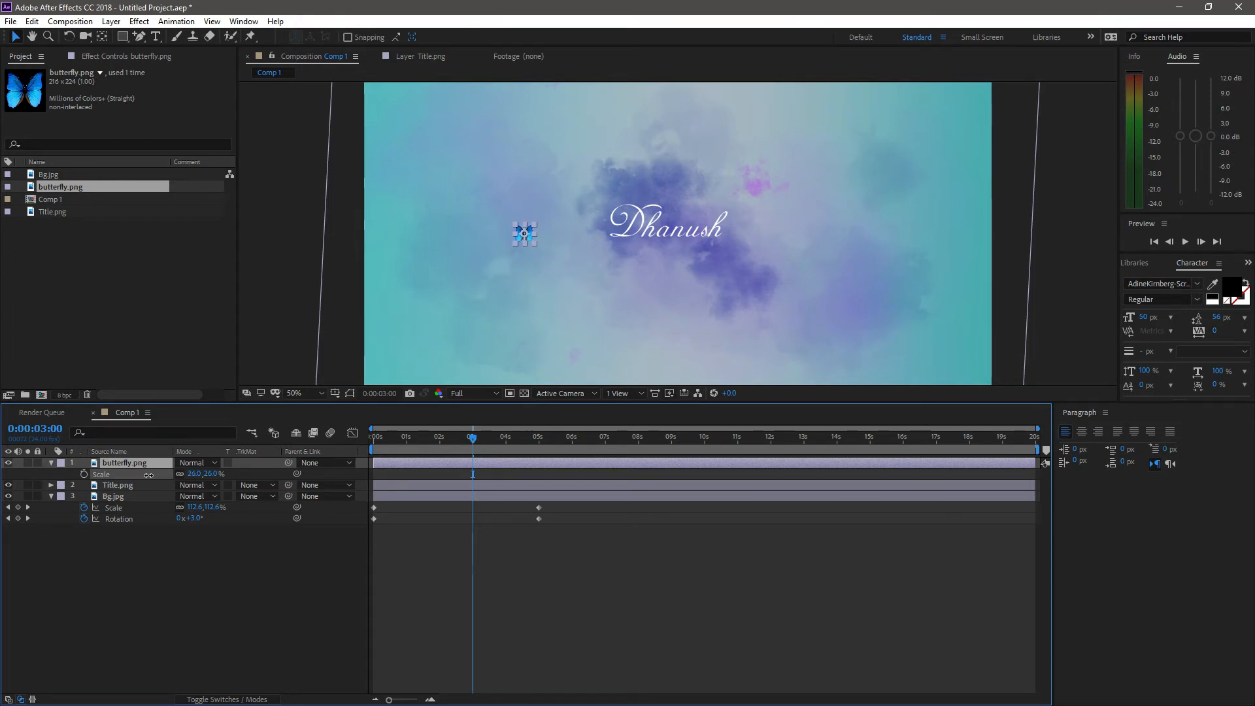
{"action": "key", "text": "period"}
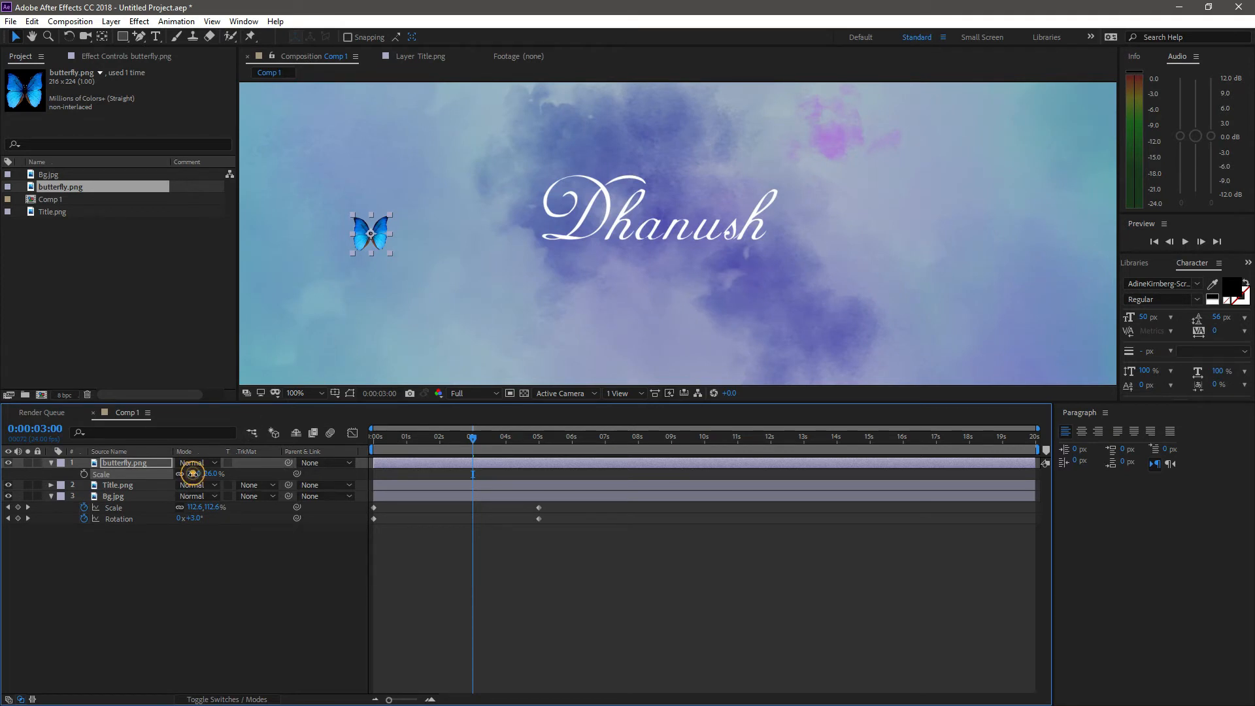
{"action": "left_click_drag", "start_coordinate": [196, 473], "coordinate": [193, 476]}
{"action": "left_click", "coordinate": [209, 551]}
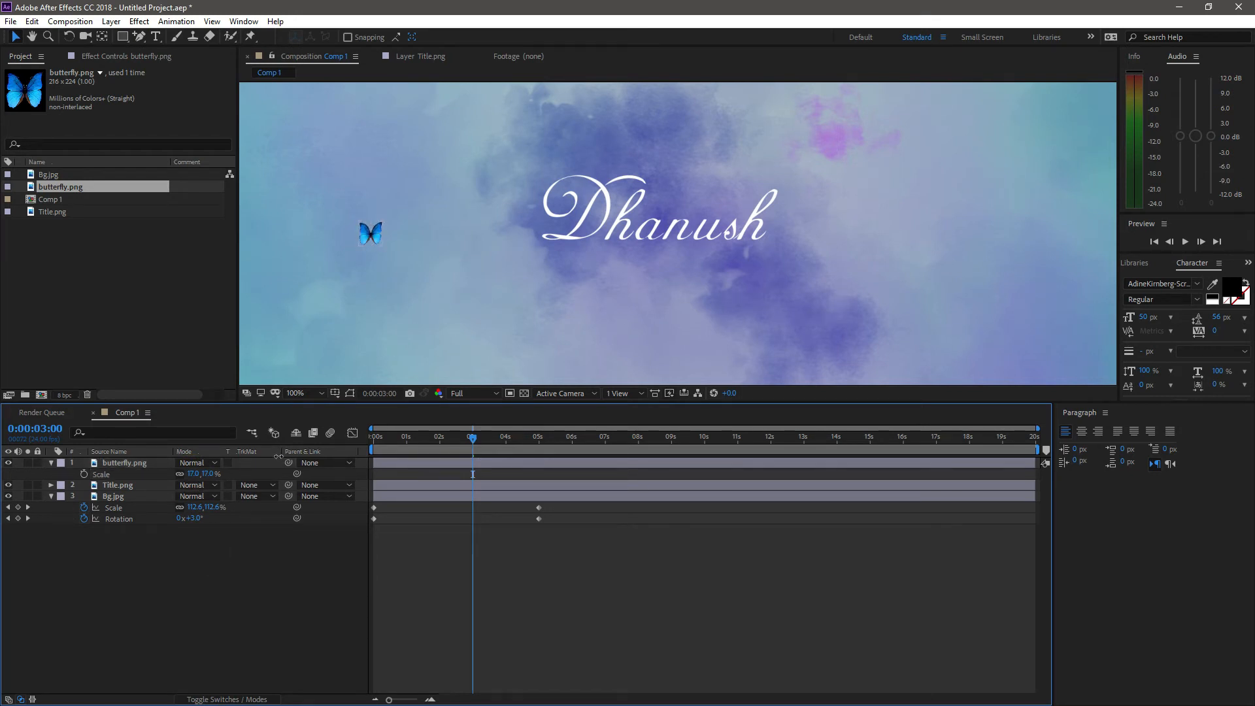
Step: At 0:00:00:00, unlink the butterfly's Scale proportions and set its horizontal scale to 1%
{"action": "left_click", "coordinate": [374, 436]}
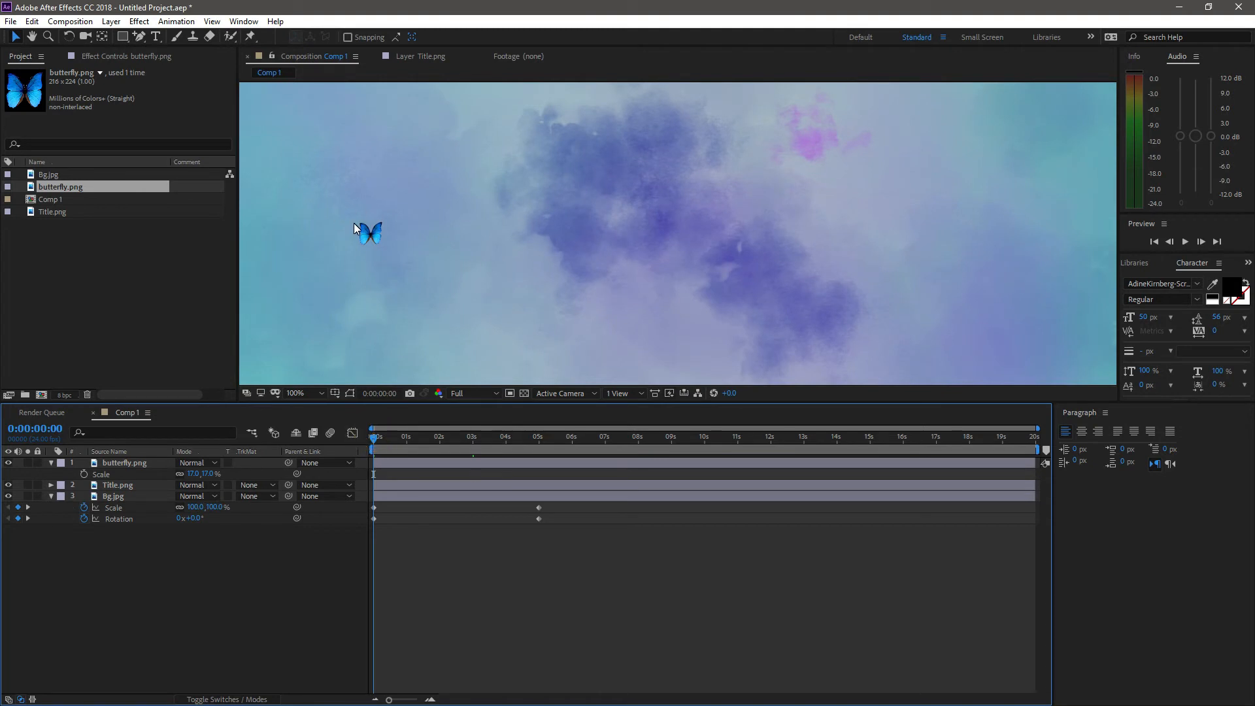
{"action": "left_click", "coordinate": [179, 473]}
{"action": "left_click_drag", "start_coordinate": [209, 475], "coordinate": [203, 475]}
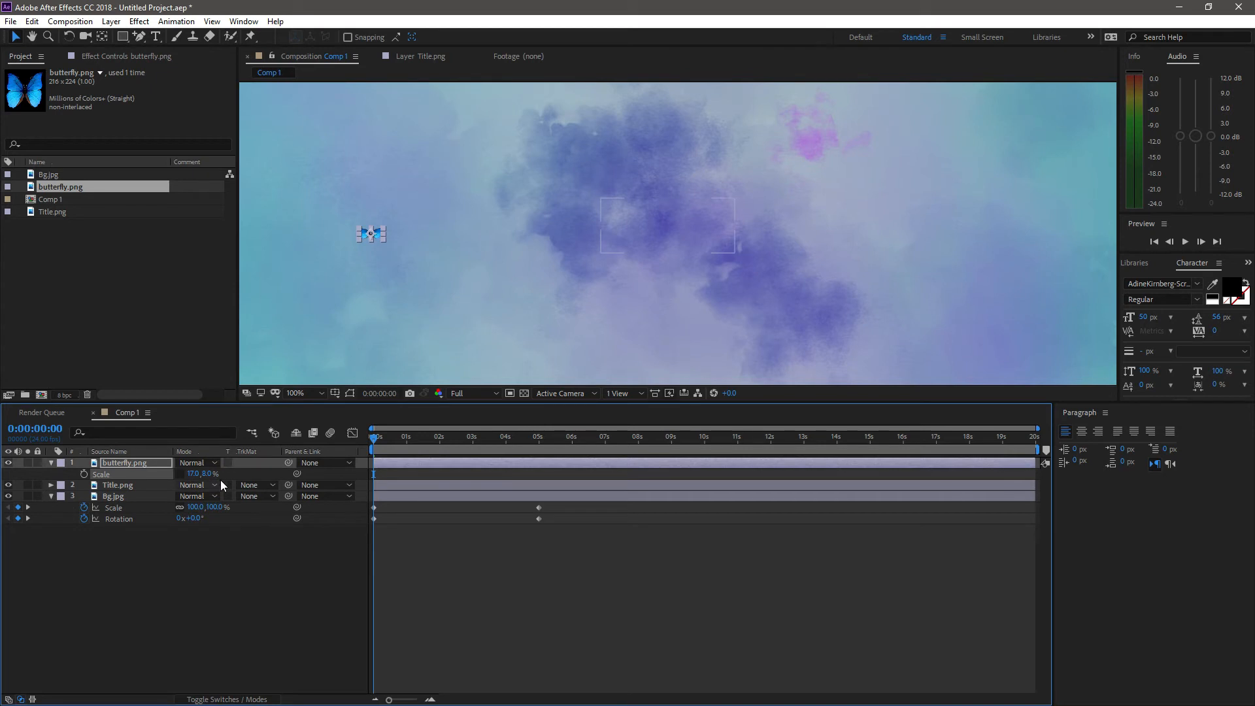
{"action": "key", "text": "ctrl+z"}
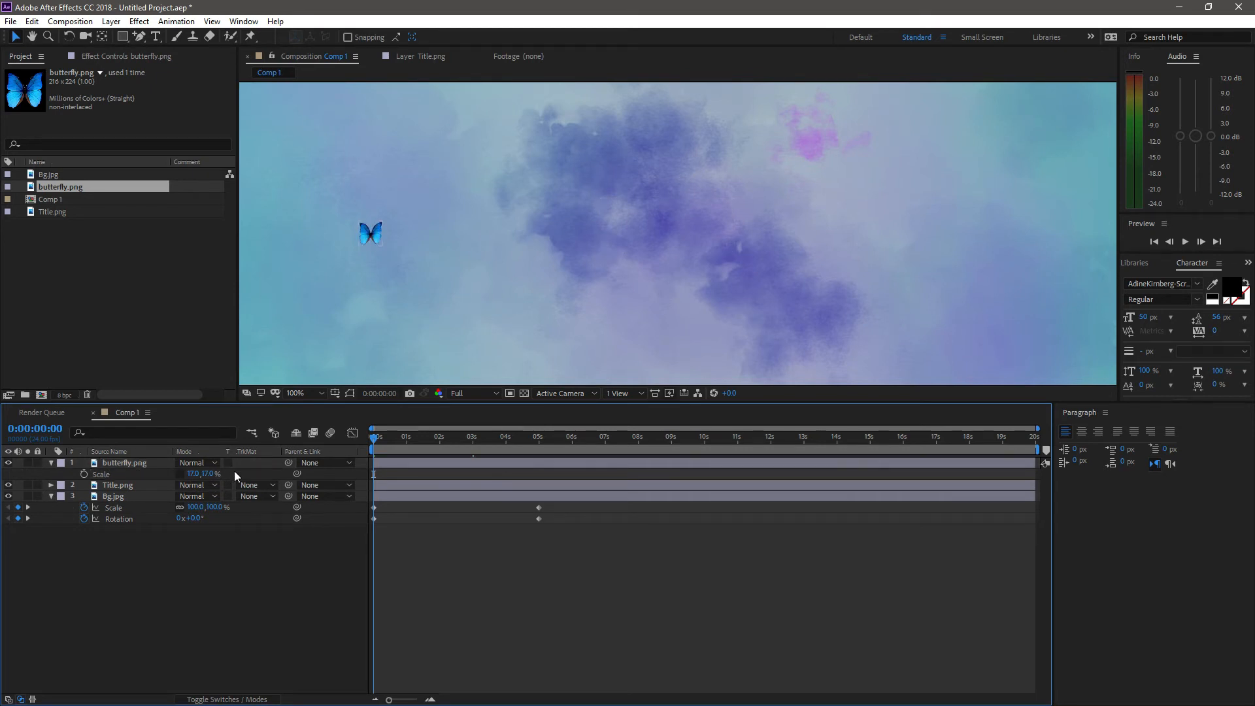
{"action": "left_click", "coordinate": [193, 474]}
{"action": "type", "text": "1"}
{"action": "key", "text": "Return"}
Step: Start Scale keyframing for the butterfly at 0:00:00:00 and set its horizontal scale to 17% at 0:00:00:09
{"action": "scroll", "coordinate": [401, 240], "scroll_direction": "up", "scroll_amount": 1}
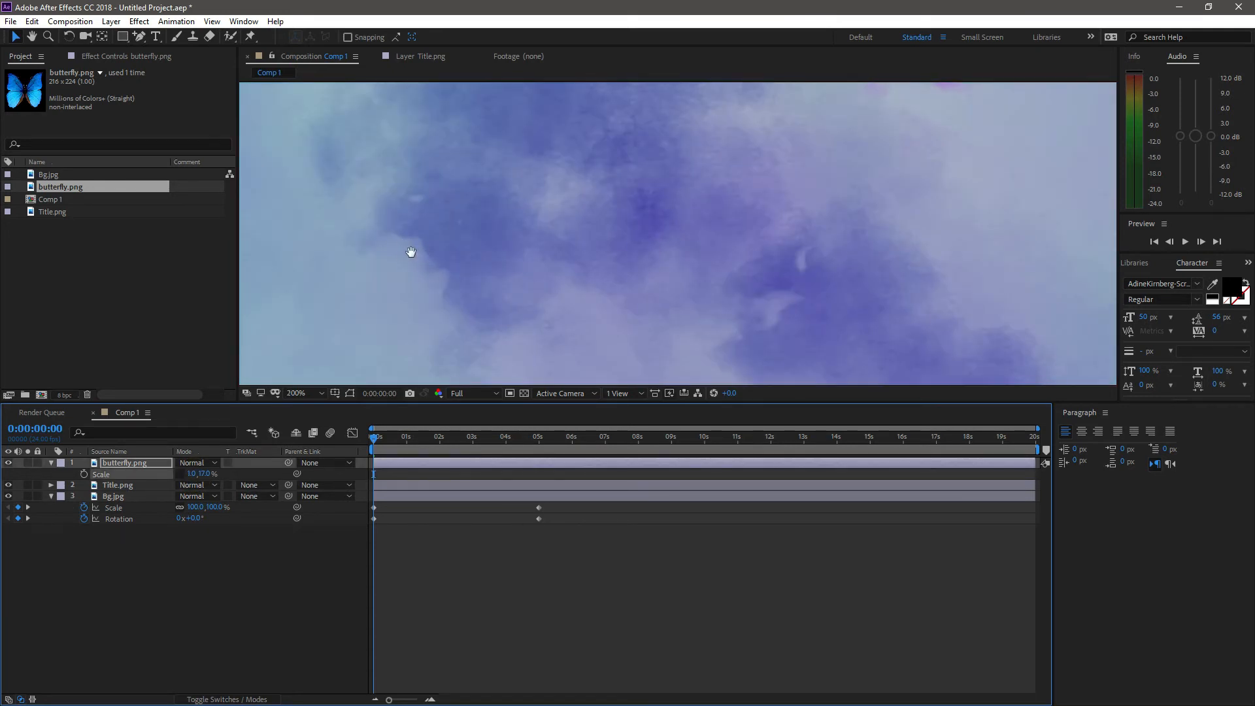
{"action": "key", "text": "space"}
{"action": "left_click_drag", "start_coordinate": [407, 252], "coordinate": [837, 260]}
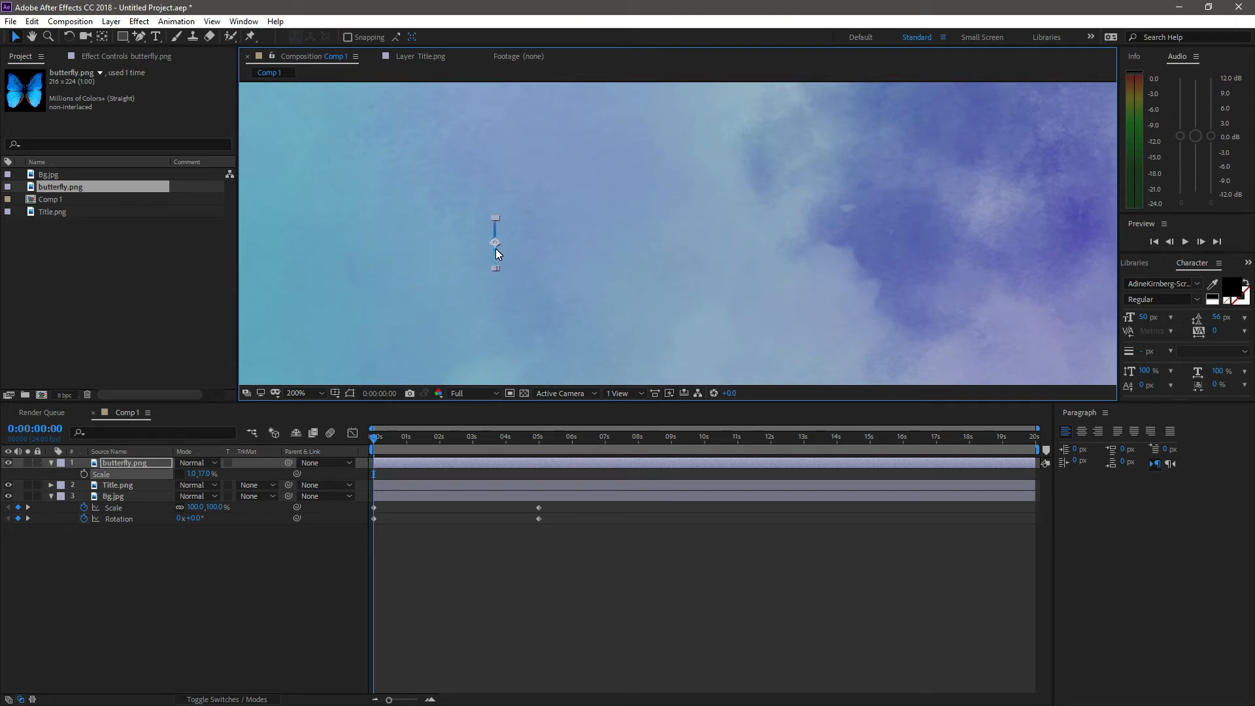
{"action": "left_click", "coordinate": [83, 474]}
{"action": "left_click_drag", "start_coordinate": [375, 443], "coordinate": [386, 443]}
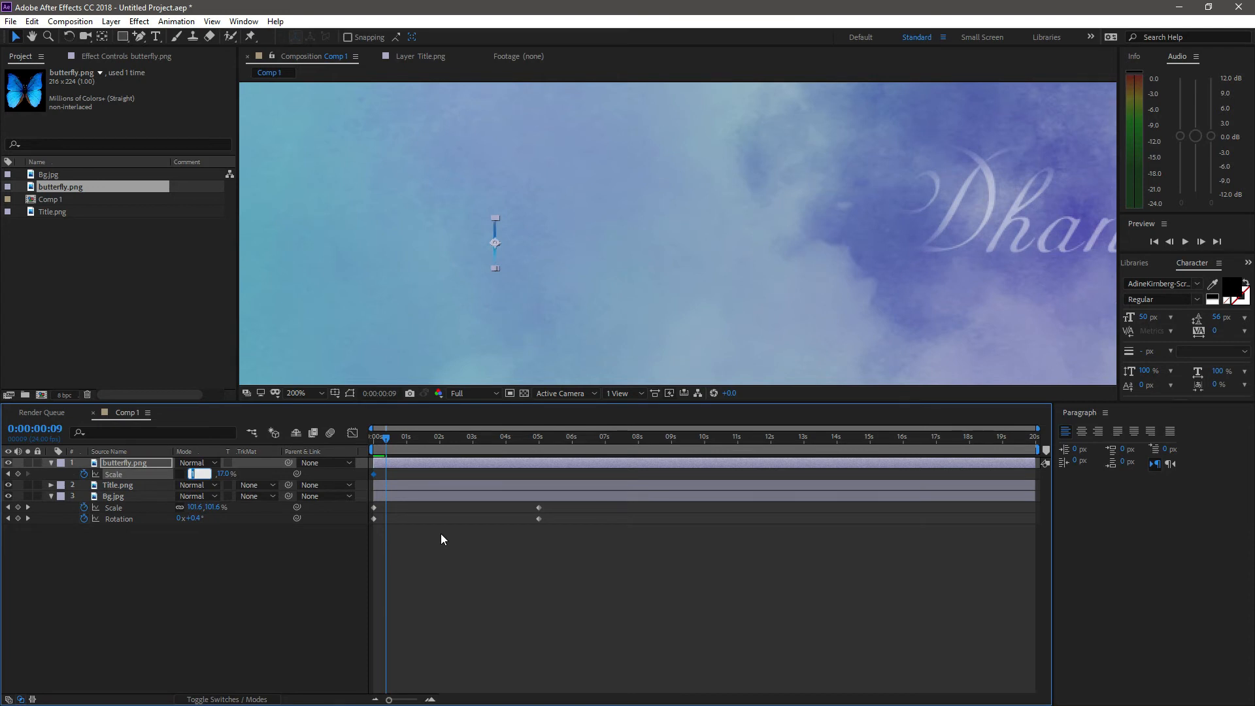
{"action": "type", "text": "17"}
{"action": "key", "text": "Return"}
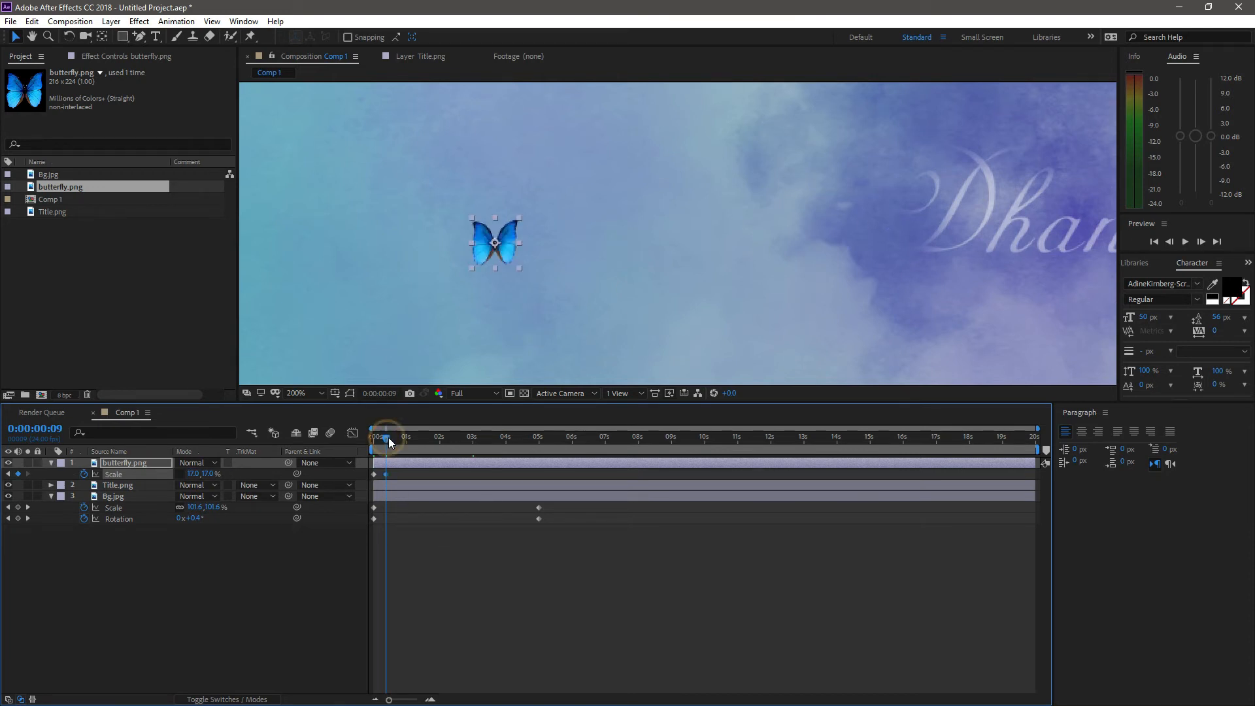
Step: Set the butterfly's horizontal scale back to 1% at 0:00:00:18 to complete one wing flap
{"action": "left_click_drag", "start_coordinate": [388, 438], "coordinate": [398, 437]}
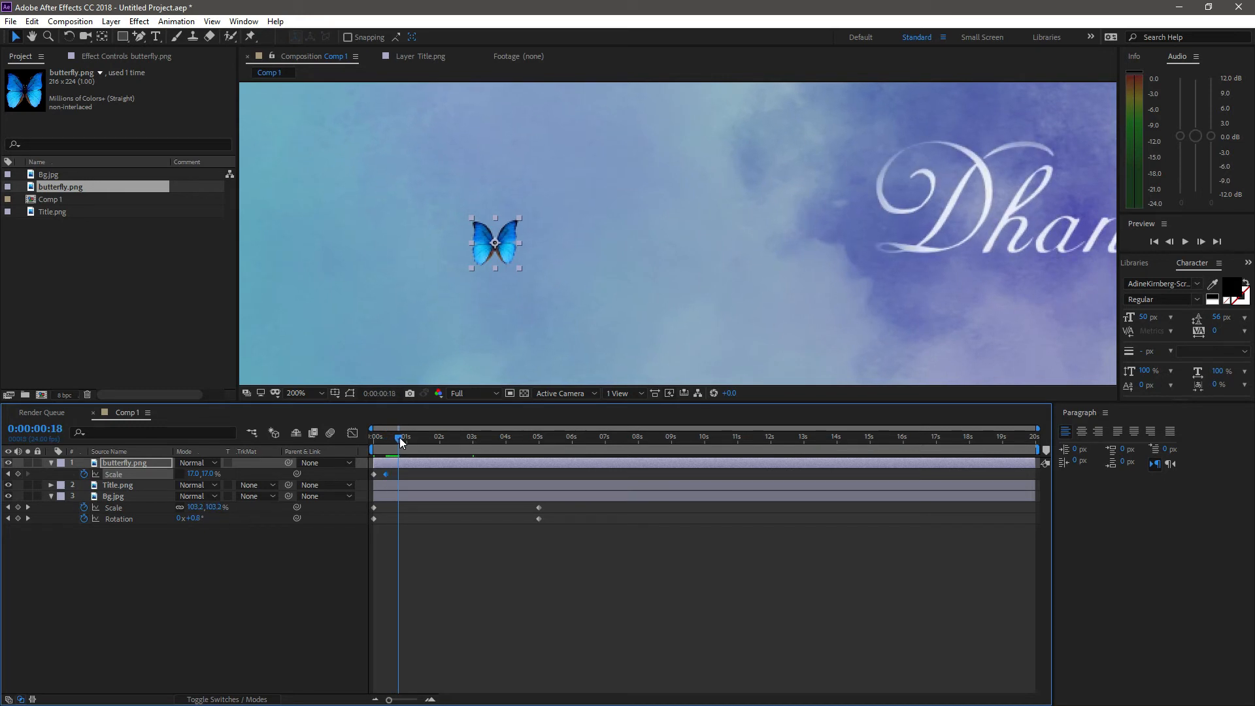
{"action": "left_click", "coordinate": [193, 474]}
{"action": "type", "text": "1"}
{"action": "key", "text": "Return"}
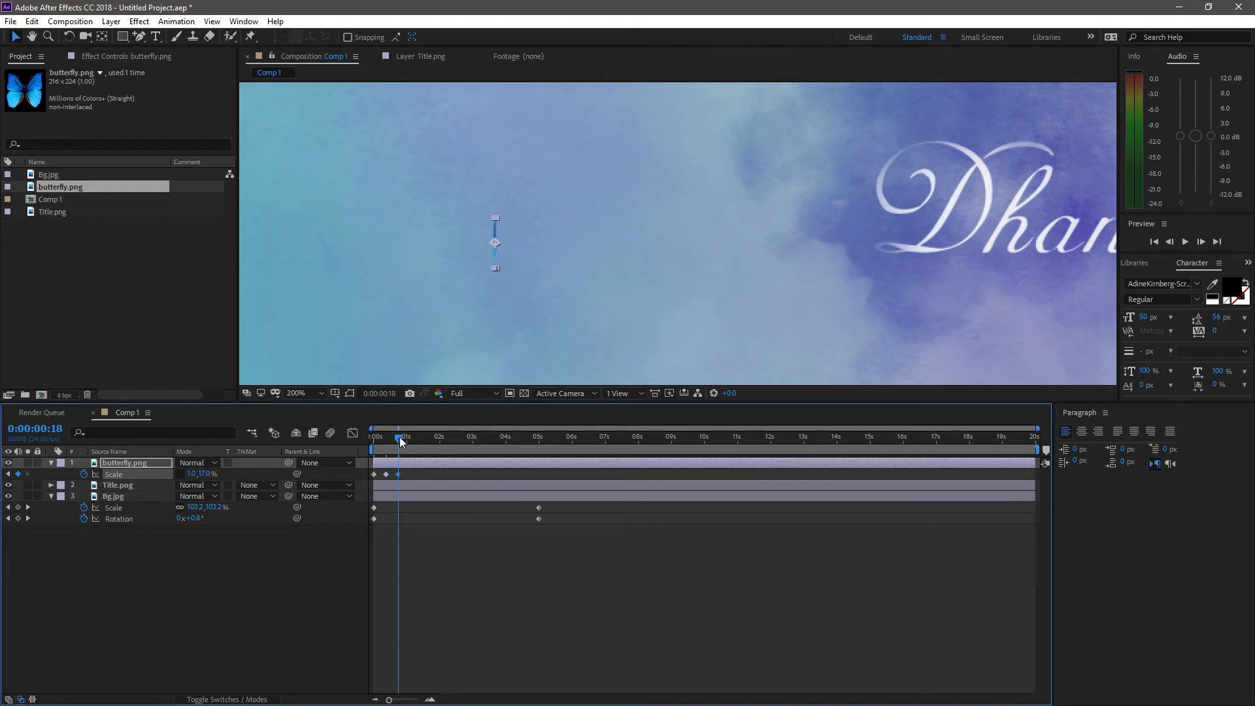
Step: Scrub the butterfly's wing flap between 0:00:00:00 and 0:00:00:19 and inspect it up close beside the title
{"action": "left_click_drag", "start_coordinate": [405, 441], "coordinate": [375, 459]}
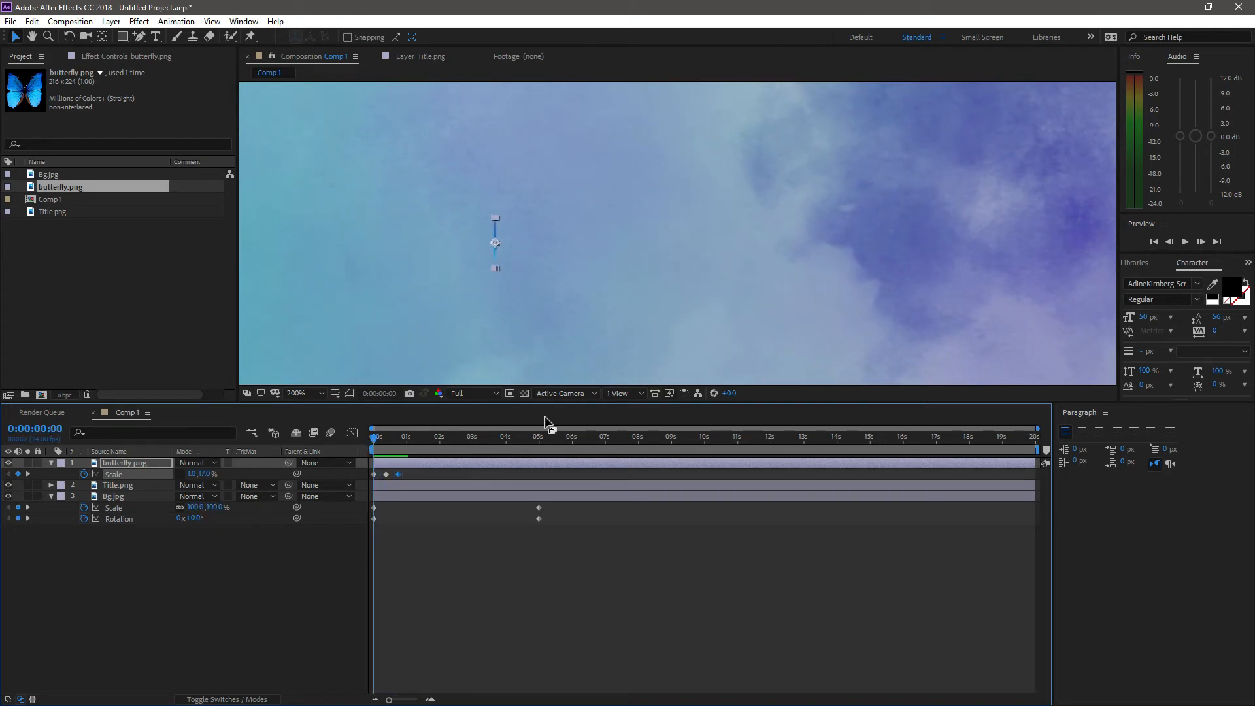
{"action": "key", "text": "comma"}
{"action": "key", "text": "comma"}
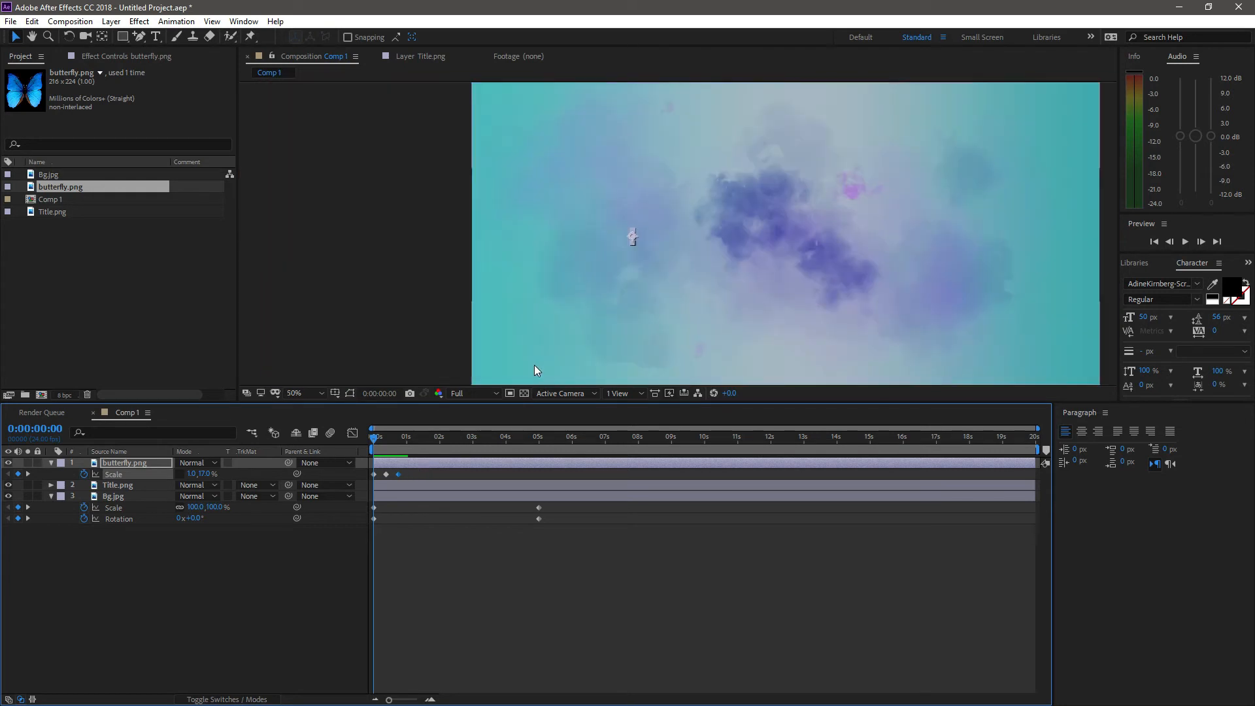
{"action": "left_click_drag", "start_coordinate": [376, 443], "coordinate": [402, 444]}
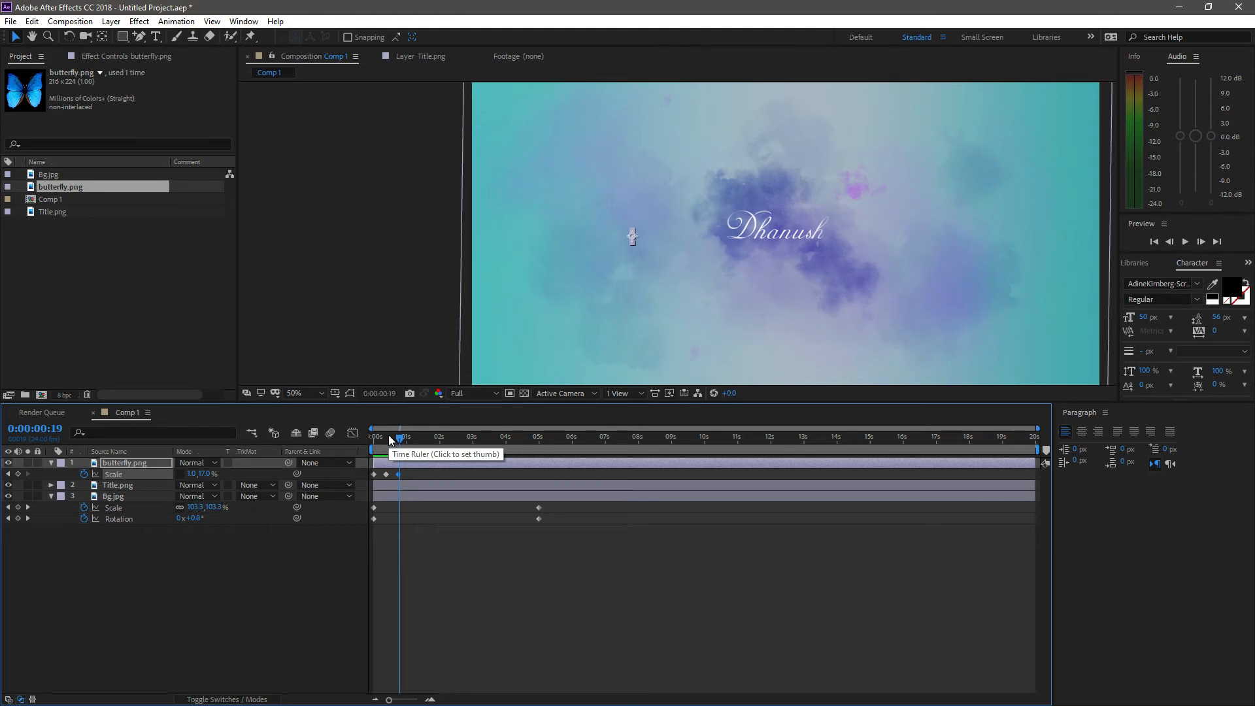
{"action": "key", "text": "space"}
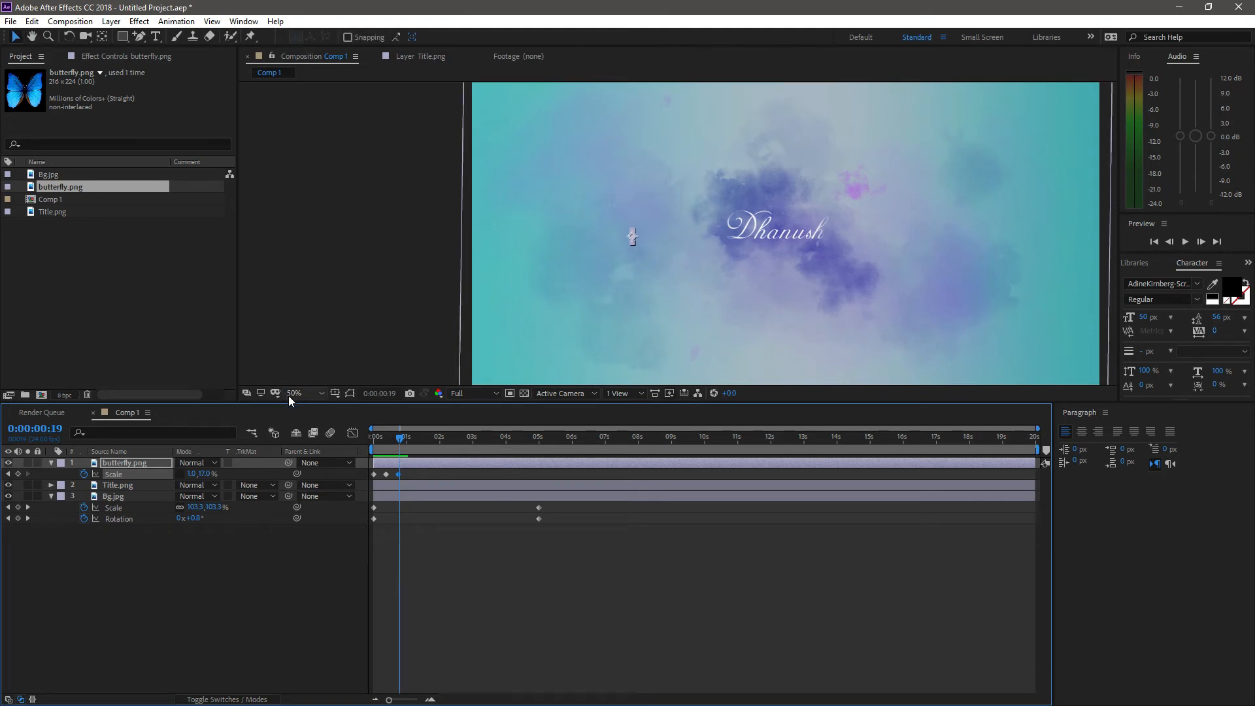
{"action": "left_click", "coordinate": [288, 394]}
{"action": "left_click", "coordinate": [312, 407]}
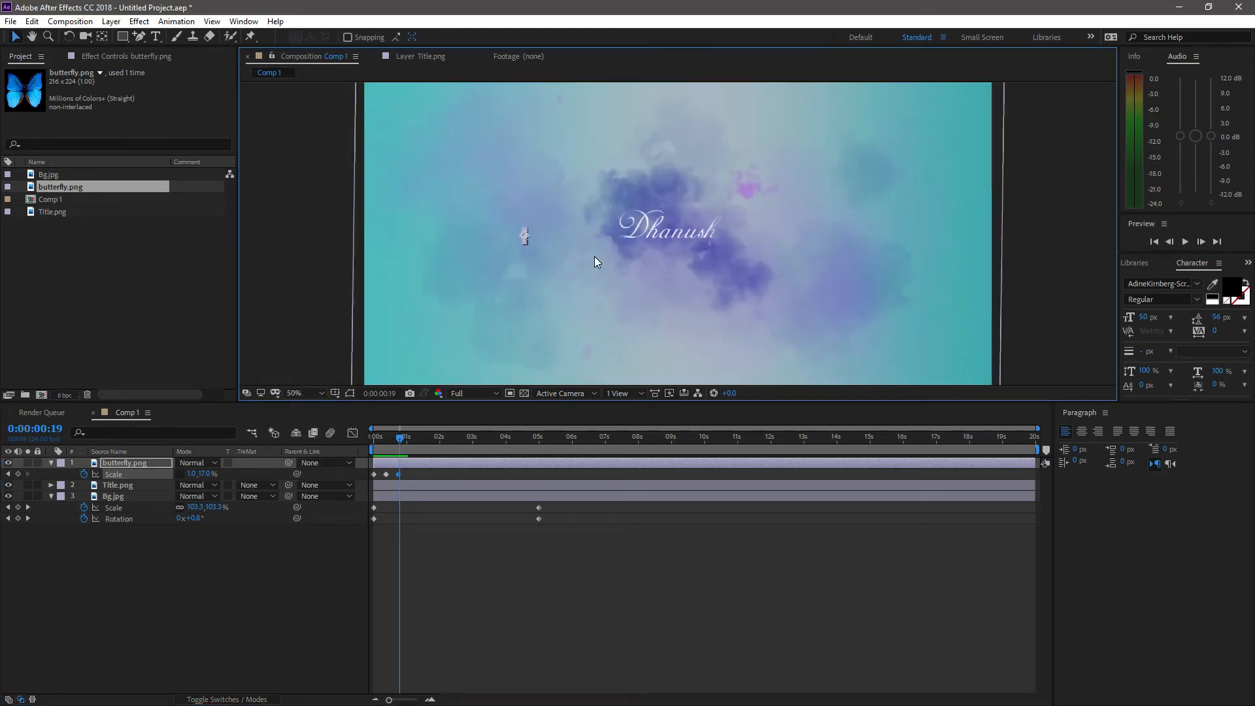
{"action": "scroll", "coordinate": [594, 256], "scroll_direction": "up", "scroll_amount": 3}
{"action": "scroll", "coordinate": [594, 256], "scroll_direction": "down", "scroll_amount": 3}
{"action": "key", "text": "space"}
{"action": "scroll", "coordinate": [558, 244], "scroll_direction": "up", "scroll_amount": 4}
{"action": "scroll", "coordinate": [555, 246], "scroll_direction": "down", "scroll_amount": 2}
{"action": "left_click_drag", "start_coordinate": [554, 246], "coordinate": [888, 226]}
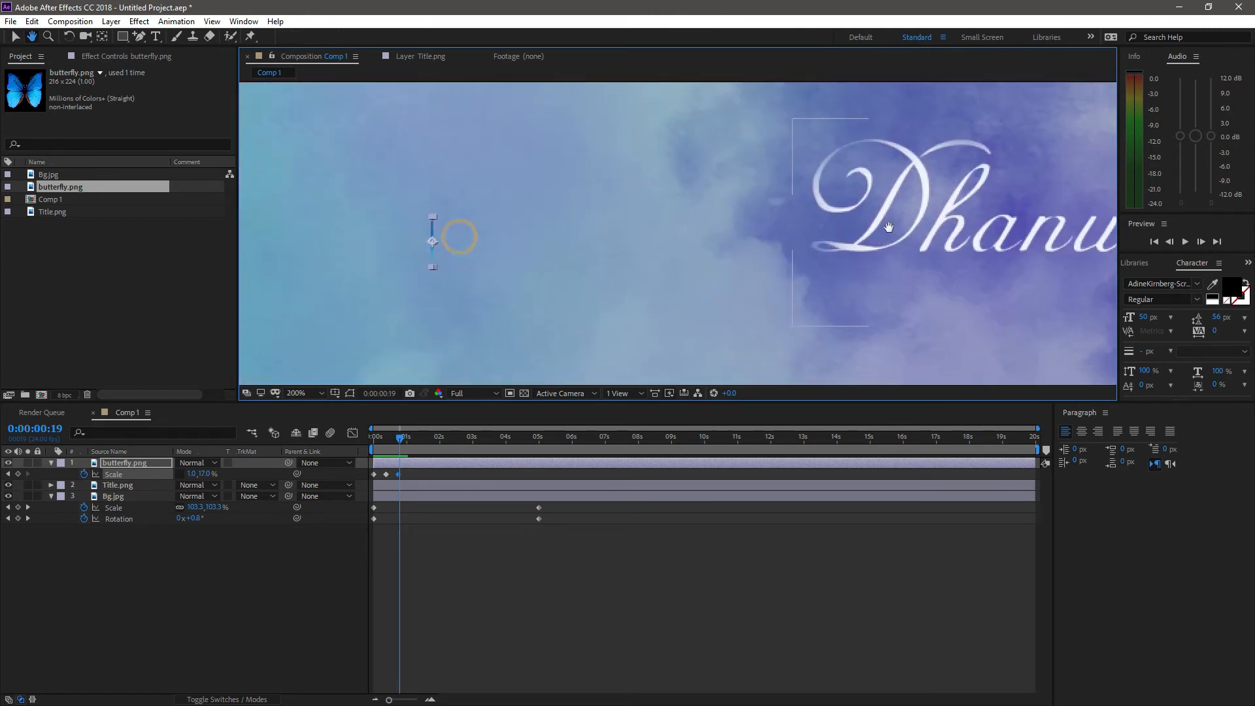
Step: Compress the butterfly's three Scale keyframes so the wing flap ends at 0:00:00:13
{"action": "left_click_drag", "start_coordinate": [399, 439], "coordinate": [383, 478]}
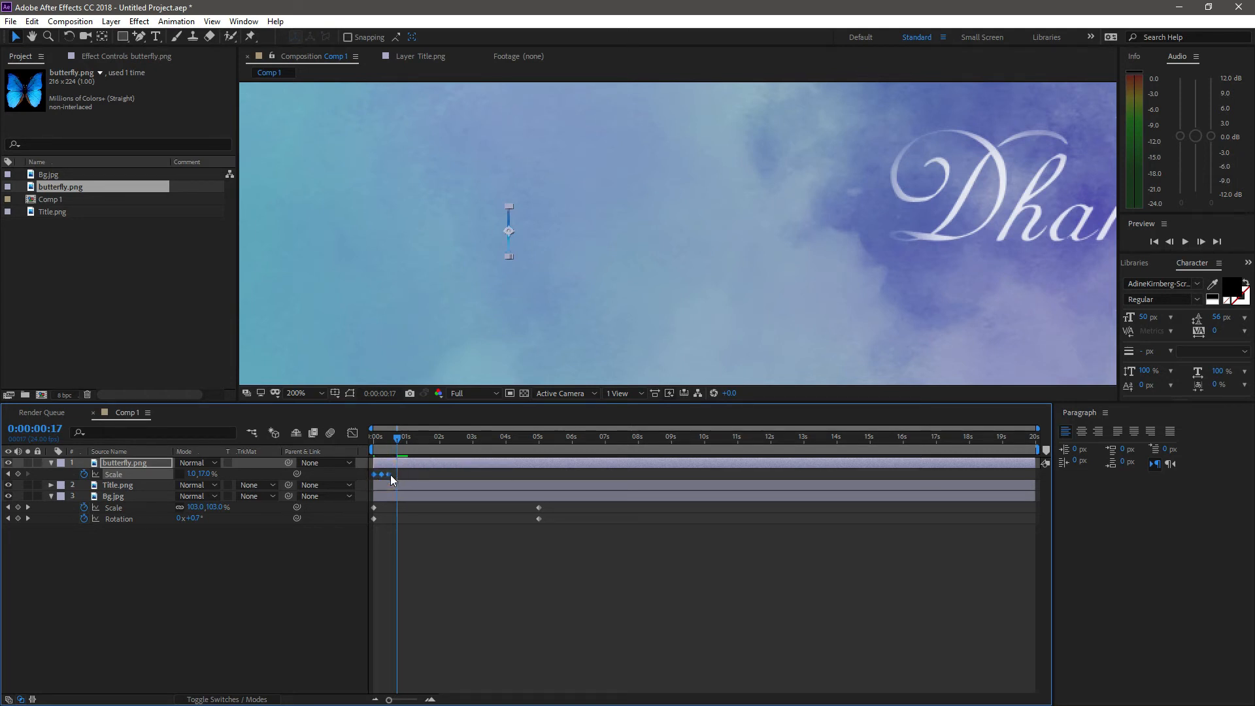
{"action": "left_click_drag", "start_coordinate": [399, 471], "coordinate": [376, 481]}
{"action": "right_click", "coordinate": [392, 475]}
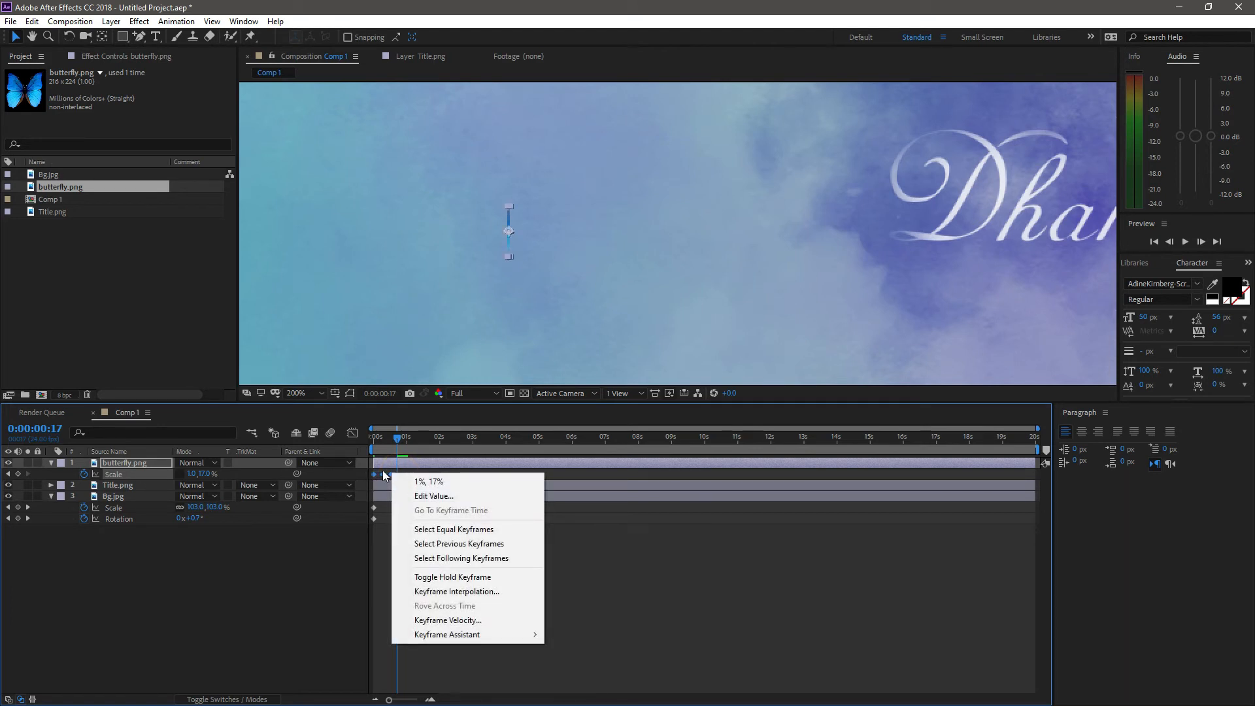
{"action": "left_click", "coordinate": [413, 437]}
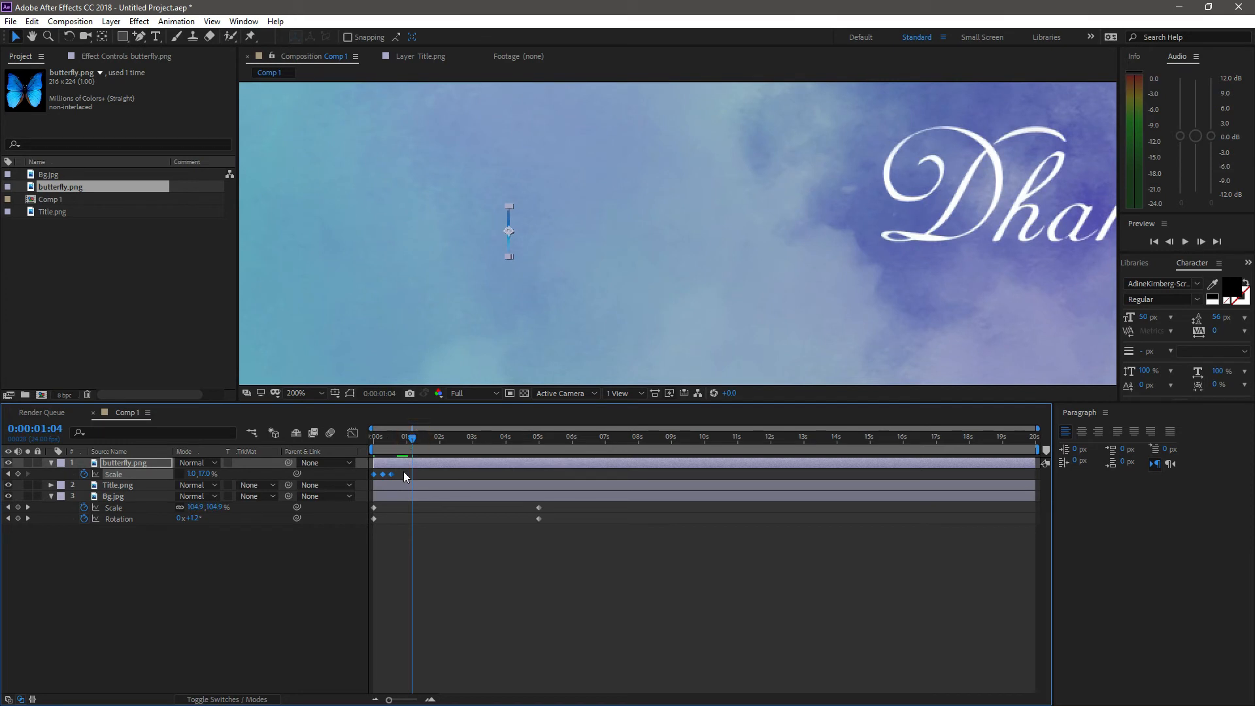
{"action": "left_click_drag", "start_coordinate": [401, 474], "coordinate": [363, 478]}
{"action": "left_click_drag", "start_coordinate": [406, 440], "coordinate": [392, 441]}
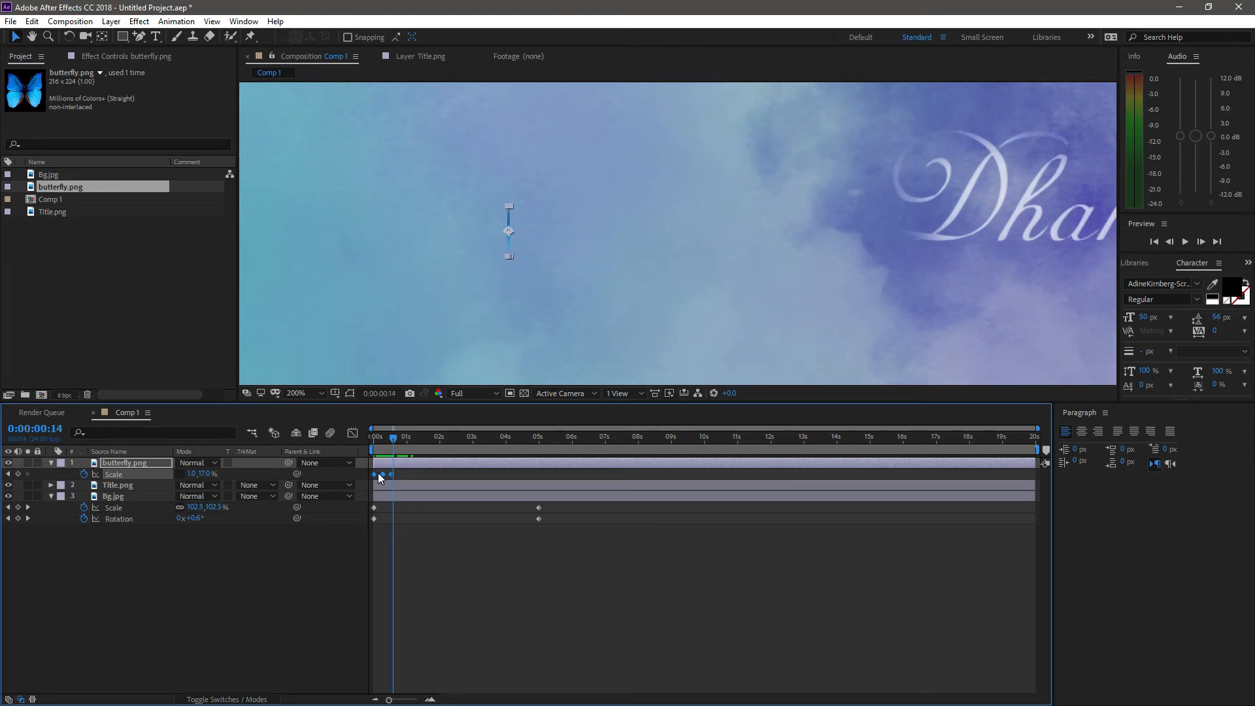
{"action": "mouse_move", "coordinate": [372, 475]}
{"action": "mouse_move", "coordinate": [392, 439]}
{"action": "left_mouse_down"}
{"action": "mouse_move", "coordinate": [372, 446]}
{"action": "mouse_move", "coordinate": [388, 446]}
{"action": "left_mouse_up"}
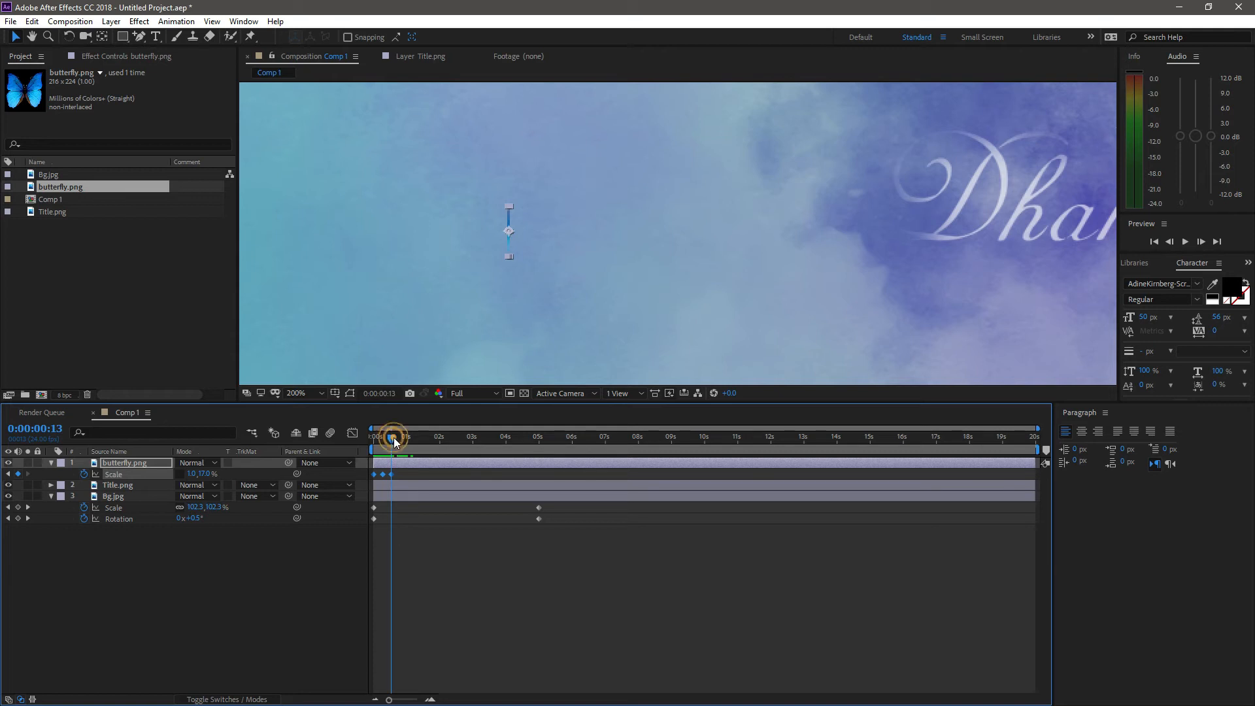
Step: Duplicate the three flap keyframes at 0:00:00:17, and paste a copy of all six directly after them
{"action": "left_click_drag", "start_coordinate": [393, 437], "coordinate": [398, 437]}
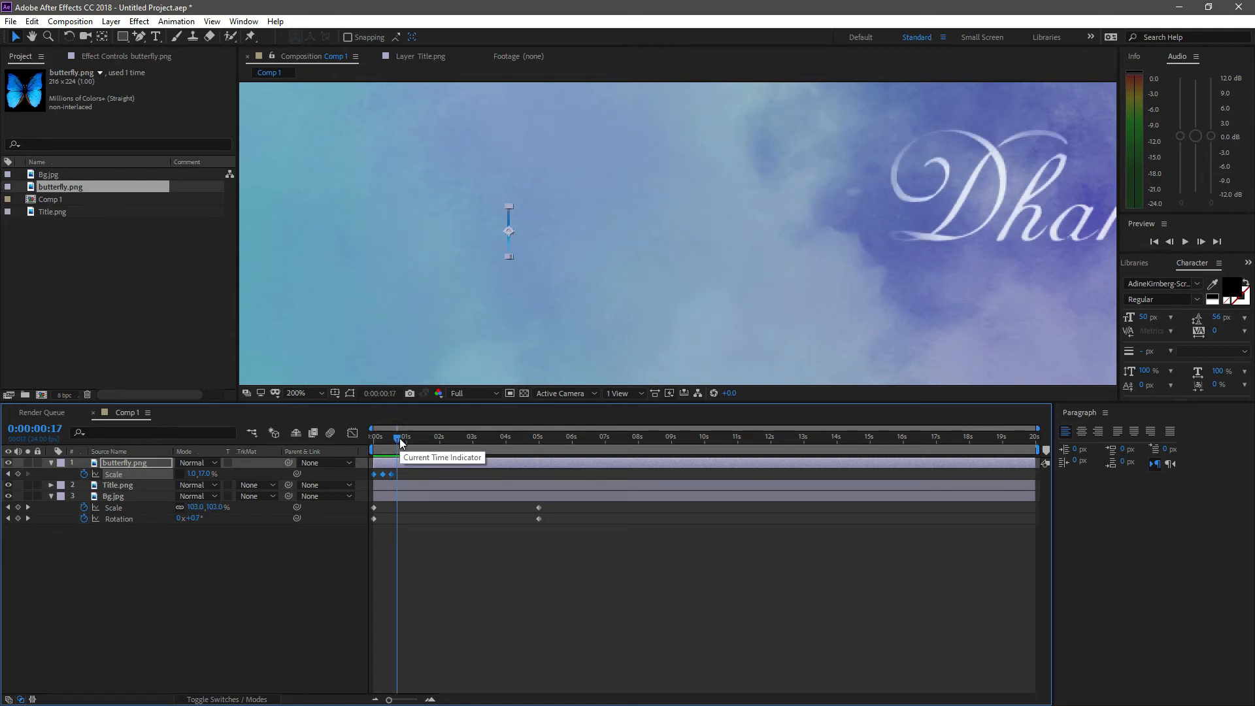
{"action": "key", "text": "ctrl+v"}
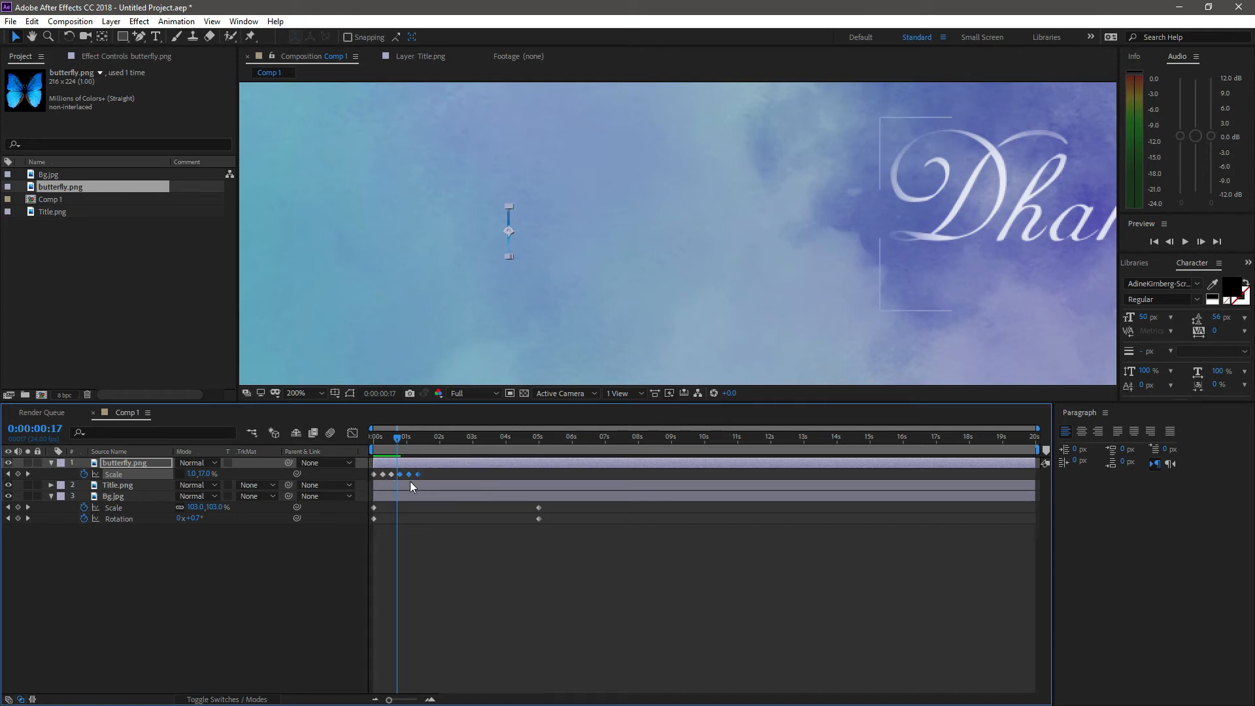
{"action": "left_click_drag", "start_coordinate": [397, 436], "coordinate": [366, 479]}
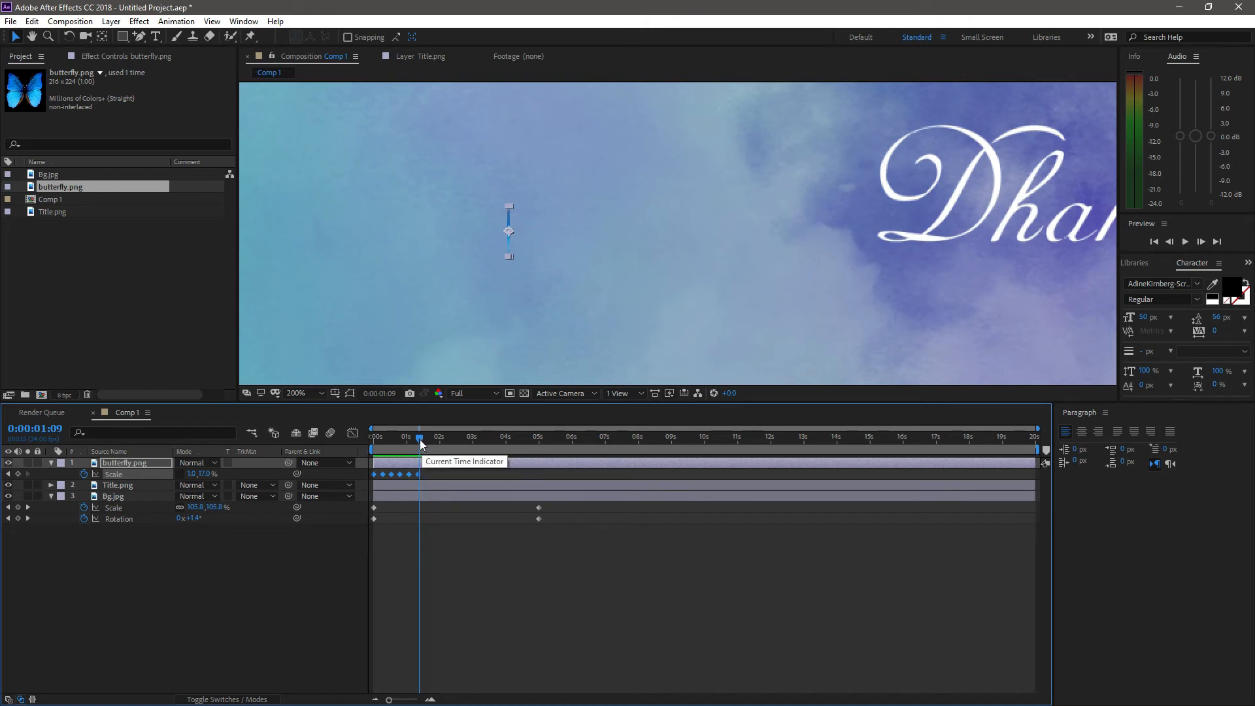
{"action": "left_click_drag", "start_coordinate": [418, 438], "coordinate": [383, 456]}
{"action": "key", "text": "ctrl+v"}
Step: Paste a copy of all the butterfly's flap keyframes at 0:00:03:03 and move the current time to 0:00:06:04
{"action": "left_click_drag", "start_coordinate": [483, 472], "coordinate": [477, 441]}
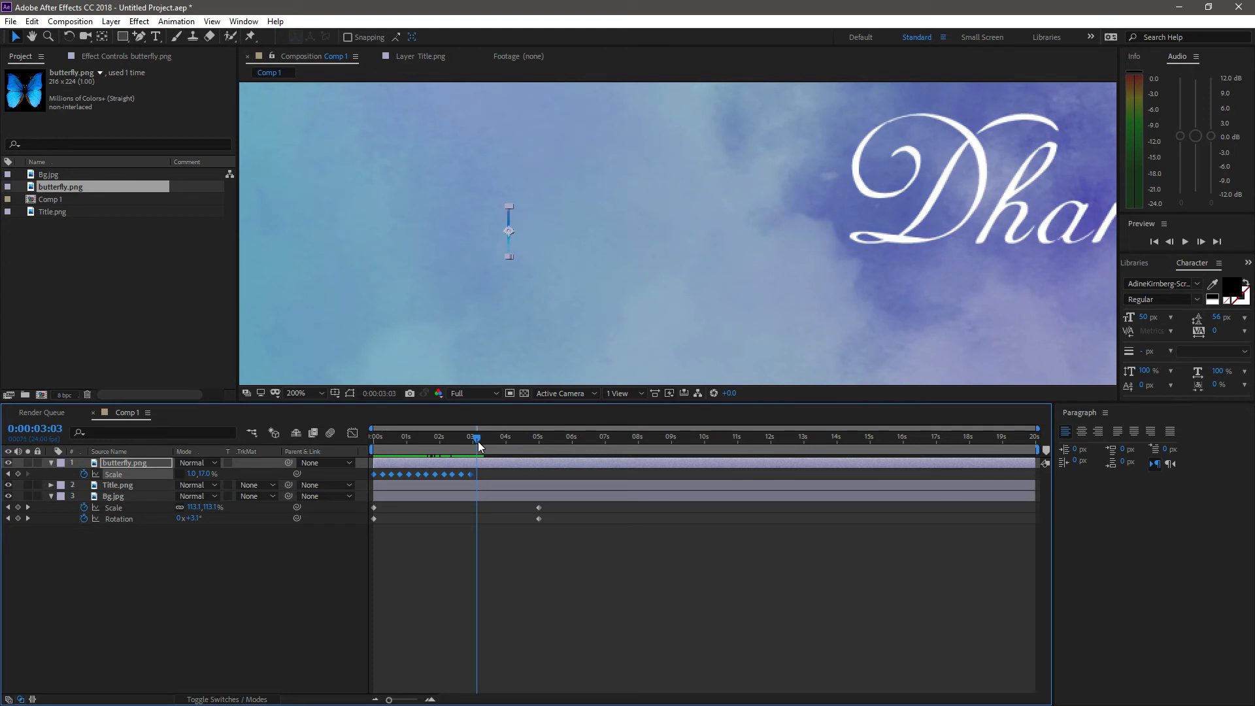
{"action": "key", "text": "ctrl+v"}
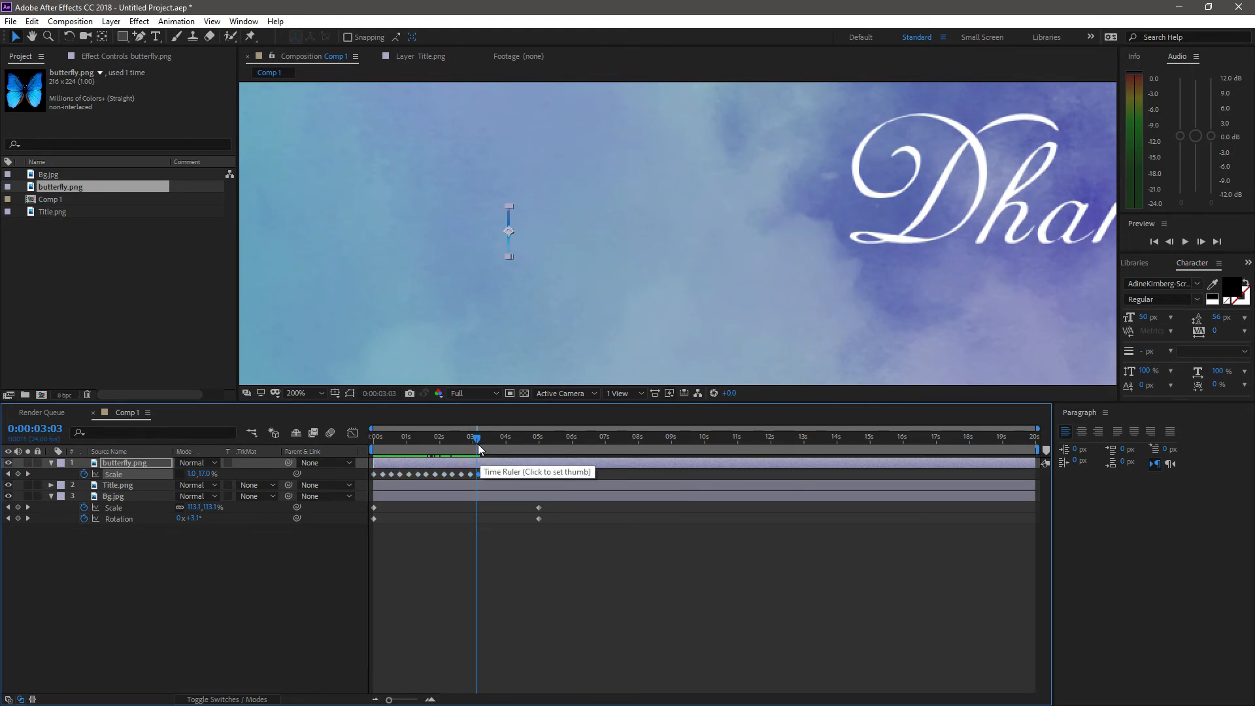
{"action": "left_click_drag", "start_coordinate": [475, 437], "coordinate": [578, 454]}
{"action": "scroll", "coordinate": [618, 304], "scroll_direction": "down", "scroll_amount": 4}
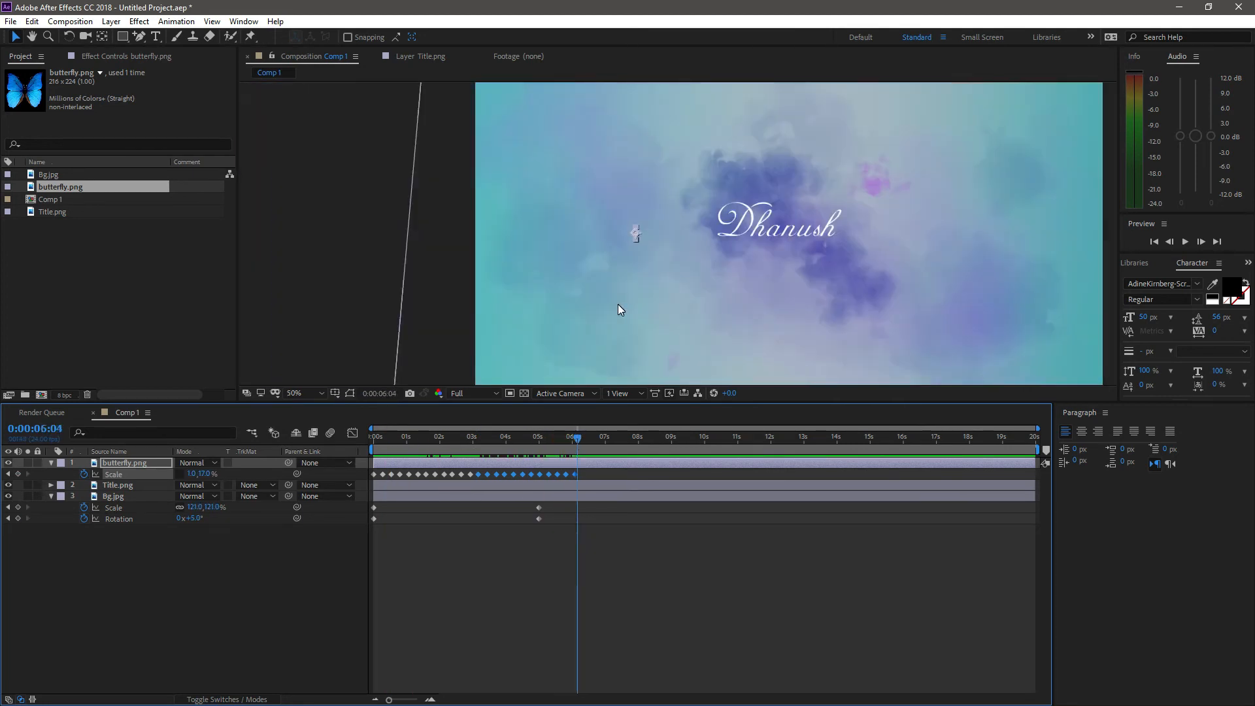
Step: Compress all the butterfly's Scale keyframes so the faster wing flap ends before the 5-second mark, and scrub to check it
{"action": "left_click", "coordinate": [593, 472]}
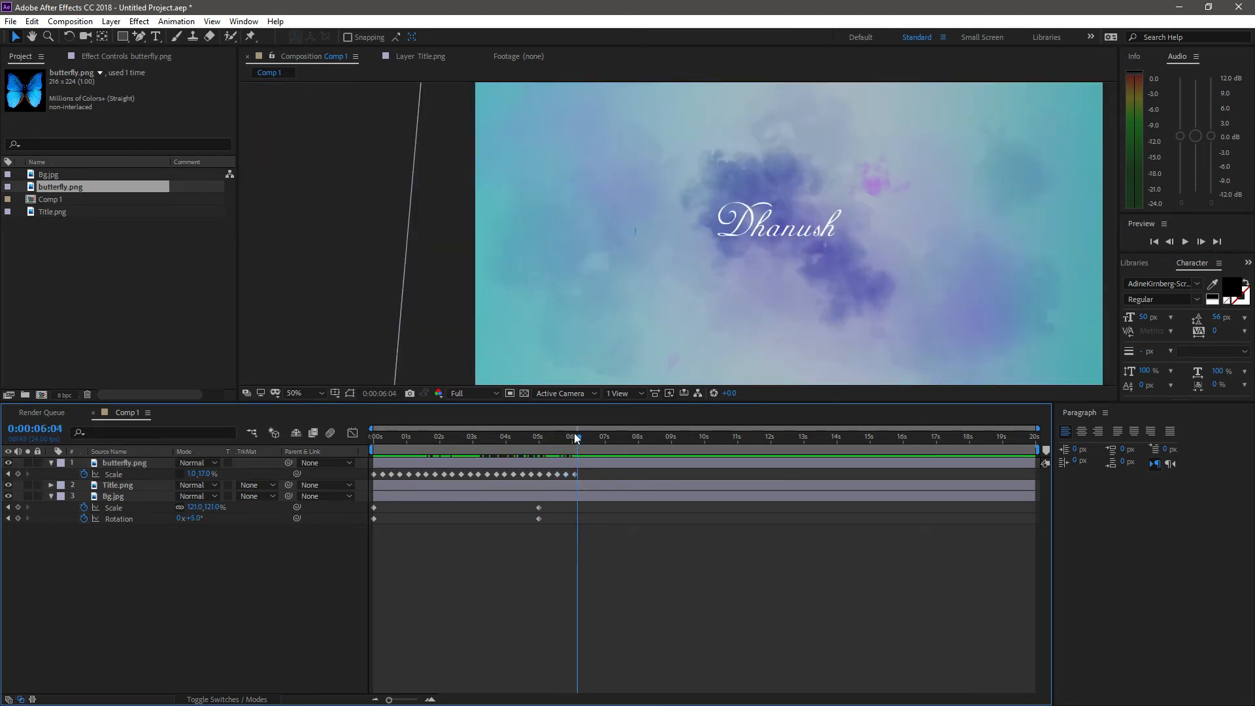
{"action": "left_click_drag", "start_coordinate": [574, 436], "coordinate": [371, 477]}
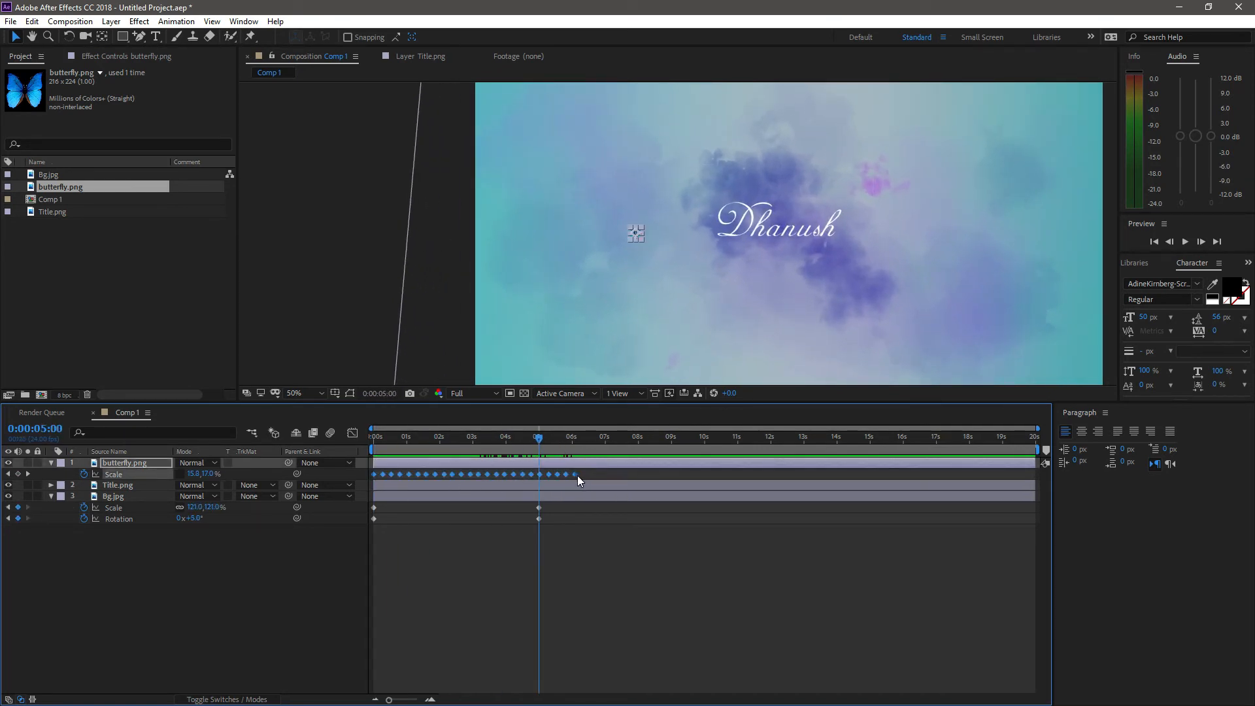
{"action": "left_click_drag", "start_coordinate": [575, 474], "coordinate": [525, 476]}
{"action": "left_click", "coordinate": [378, 437]}
{"action": "left_click_drag", "start_coordinate": [367, 443], "coordinate": [480, 448]}
{"action": "left_click", "coordinate": [683, 309]}
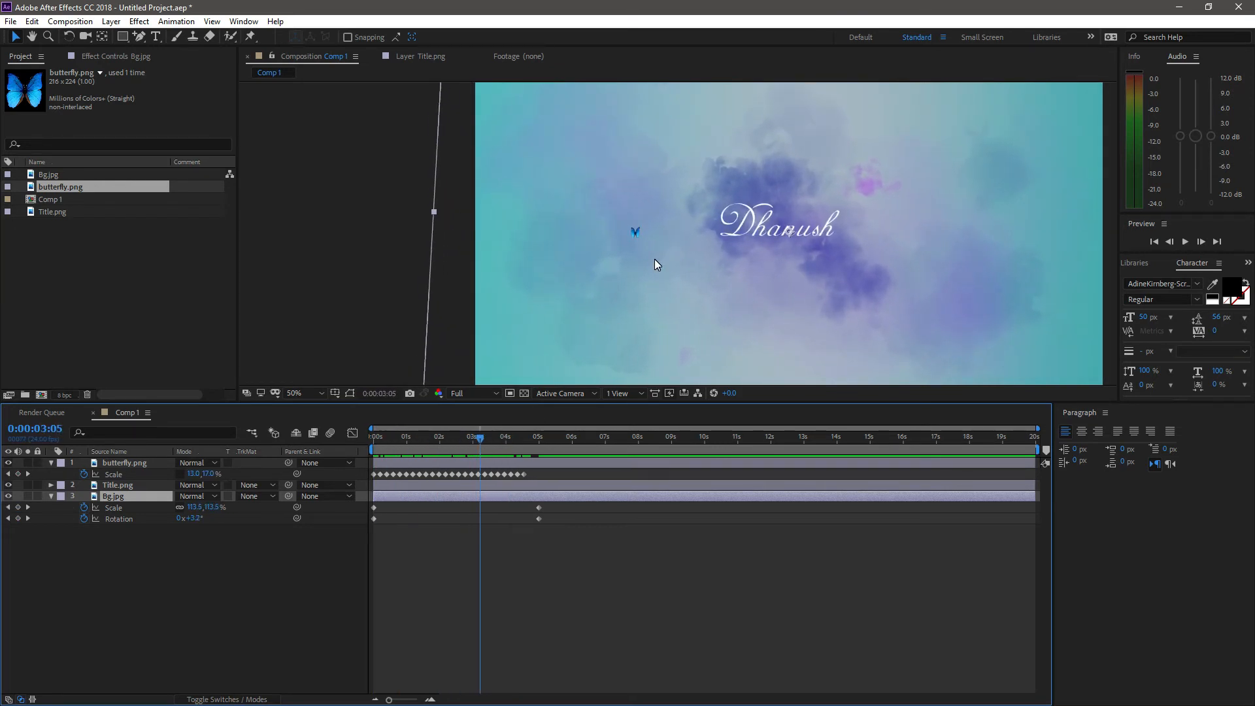
Step: Paste a copy of all the butterfly's Scale keyframes at 0:00:04:16 and scrub through the first five seconds
{"action": "left_click", "coordinate": [538, 474]}
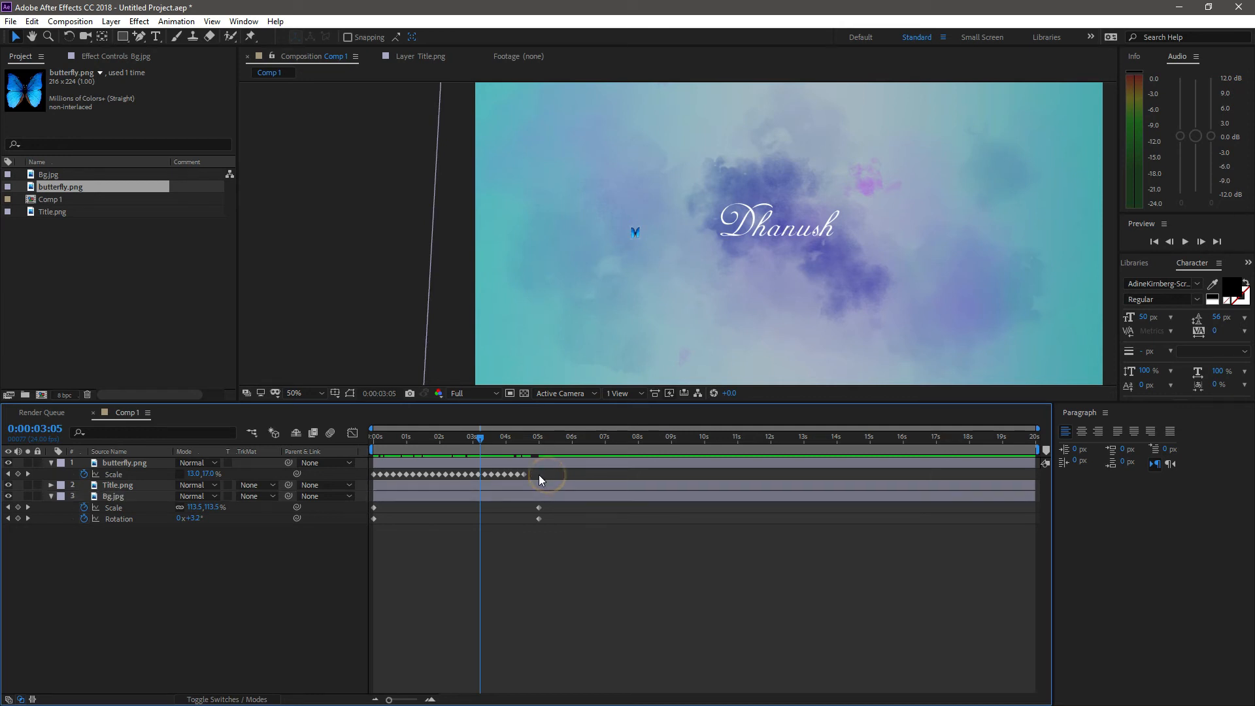
{"action": "left_click_drag", "start_coordinate": [547, 475], "coordinate": [370, 478]}
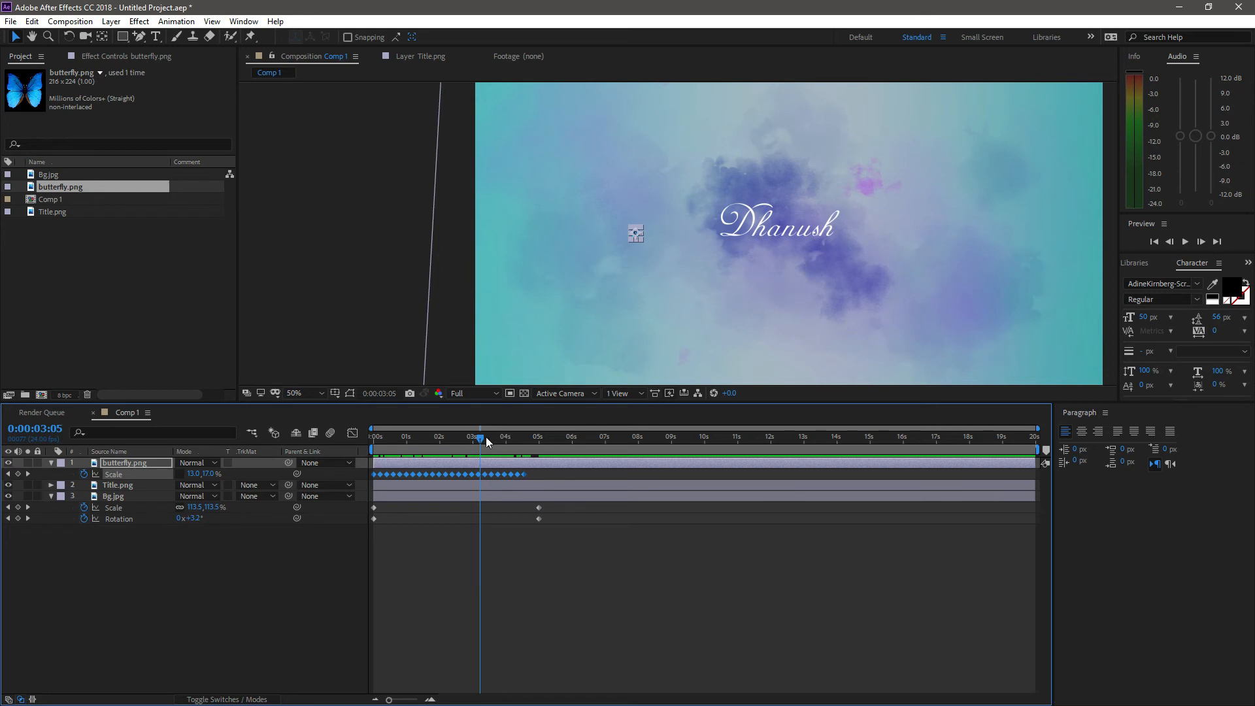
{"action": "left_click_drag", "start_coordinate": [485, 437], "coordinate": [527, 437]}
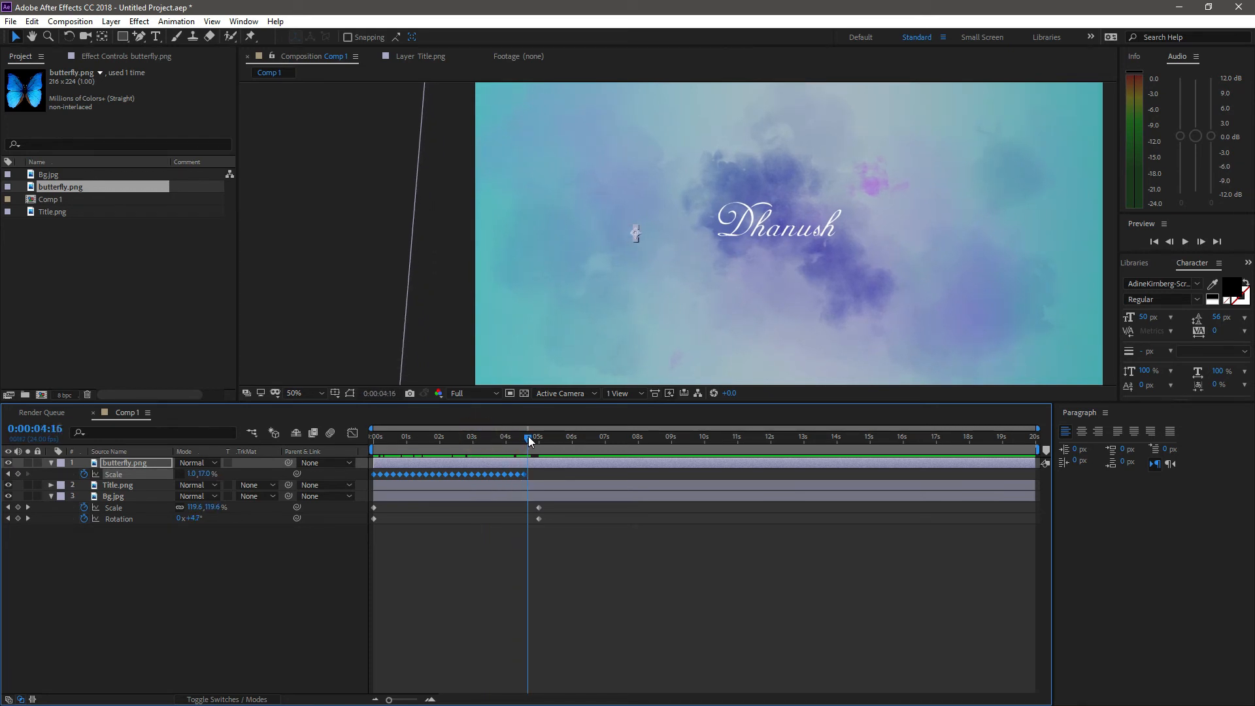
{"action": "key", "text": "ctrl+v"}
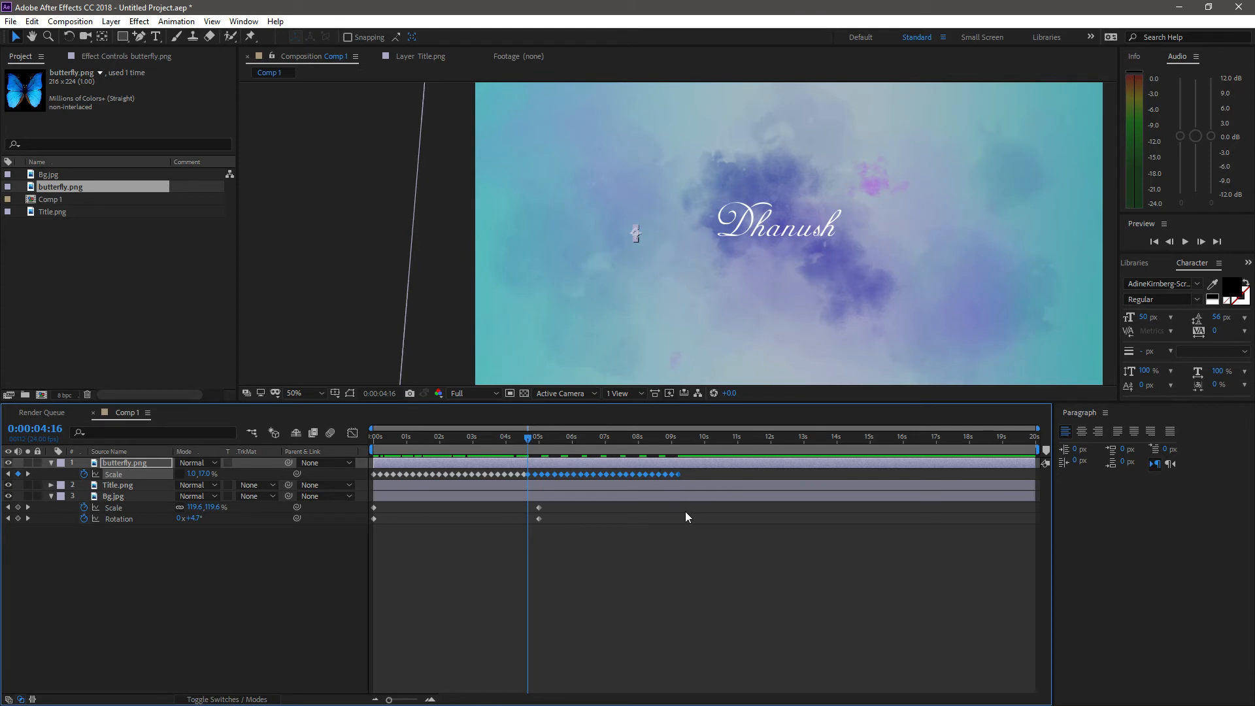
{"action": "left_click", "coordinate": [613, 524]}
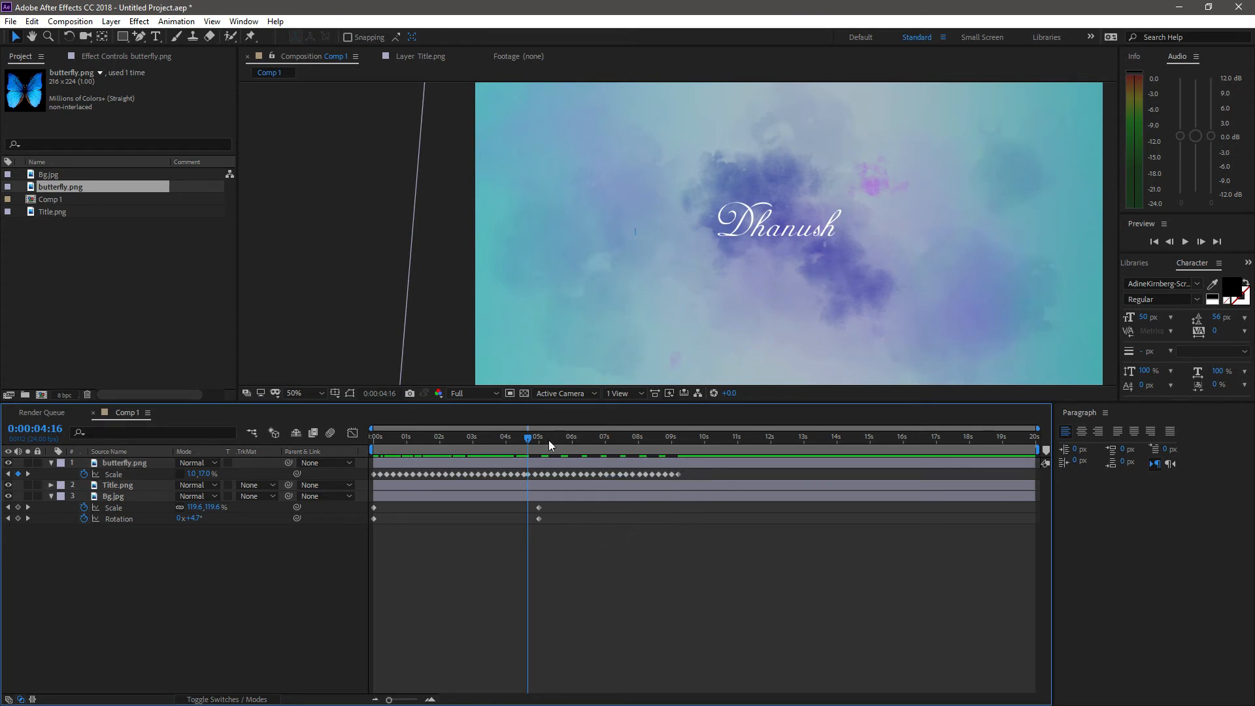
{"action": "left_click_drag", "start_coordinate": [527, 438], "coordinate": [371, 442]}
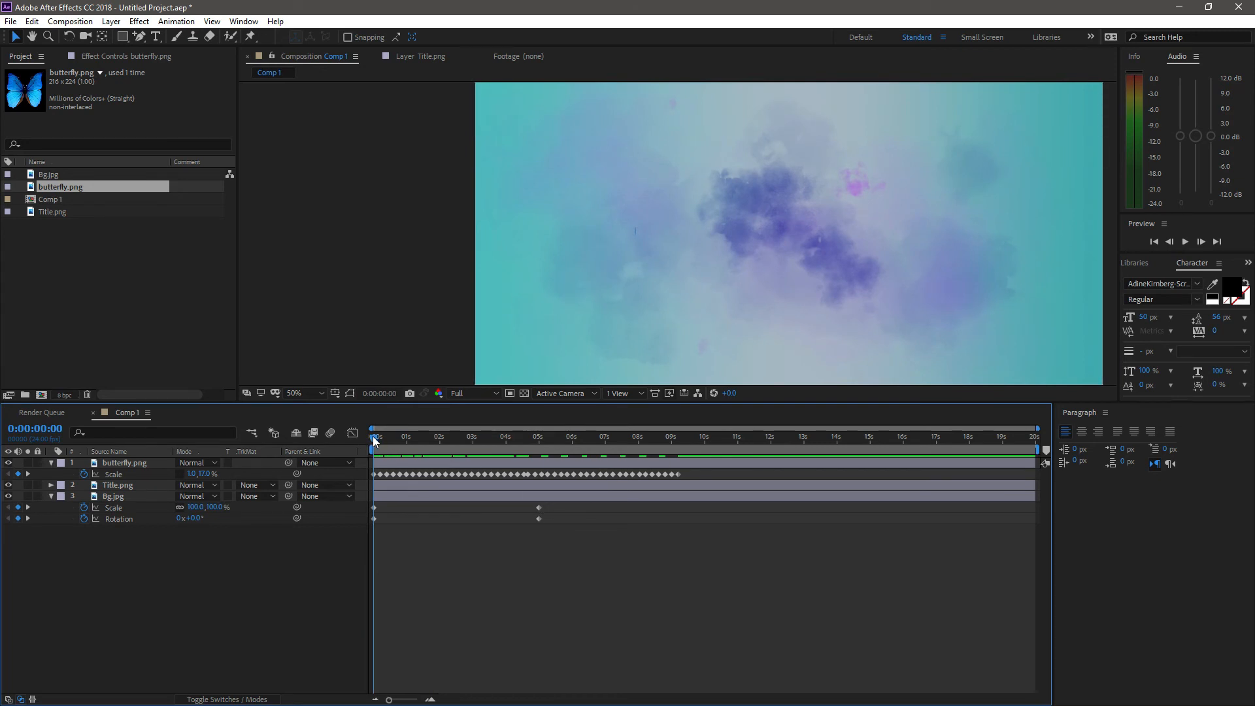
{"action": "left_click_drag", "start_coordinate": [372, 436], "coordinate": [540, 448]}
Step: Show the butterfly layer's Position and start animating it with a keyframe at 0:00:00:00
{"action": "left_click", "coordinate": [506, 465]}
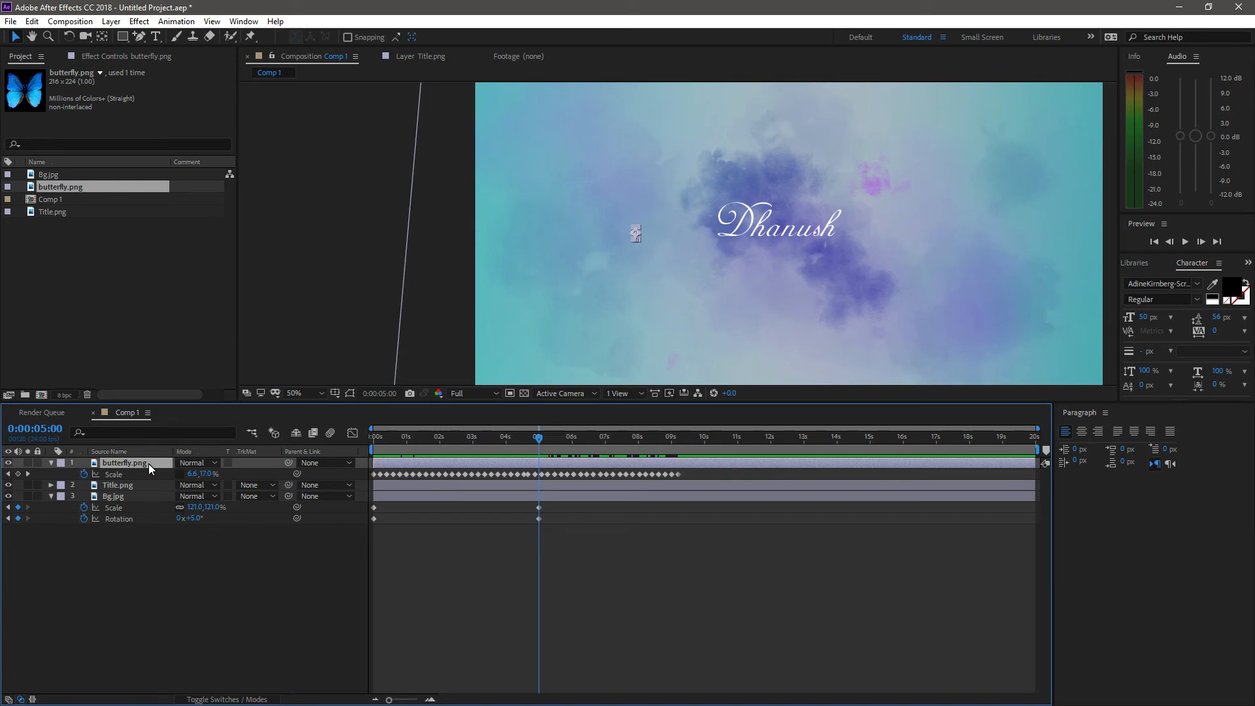
{"action": "key", "text": "shift+p"}
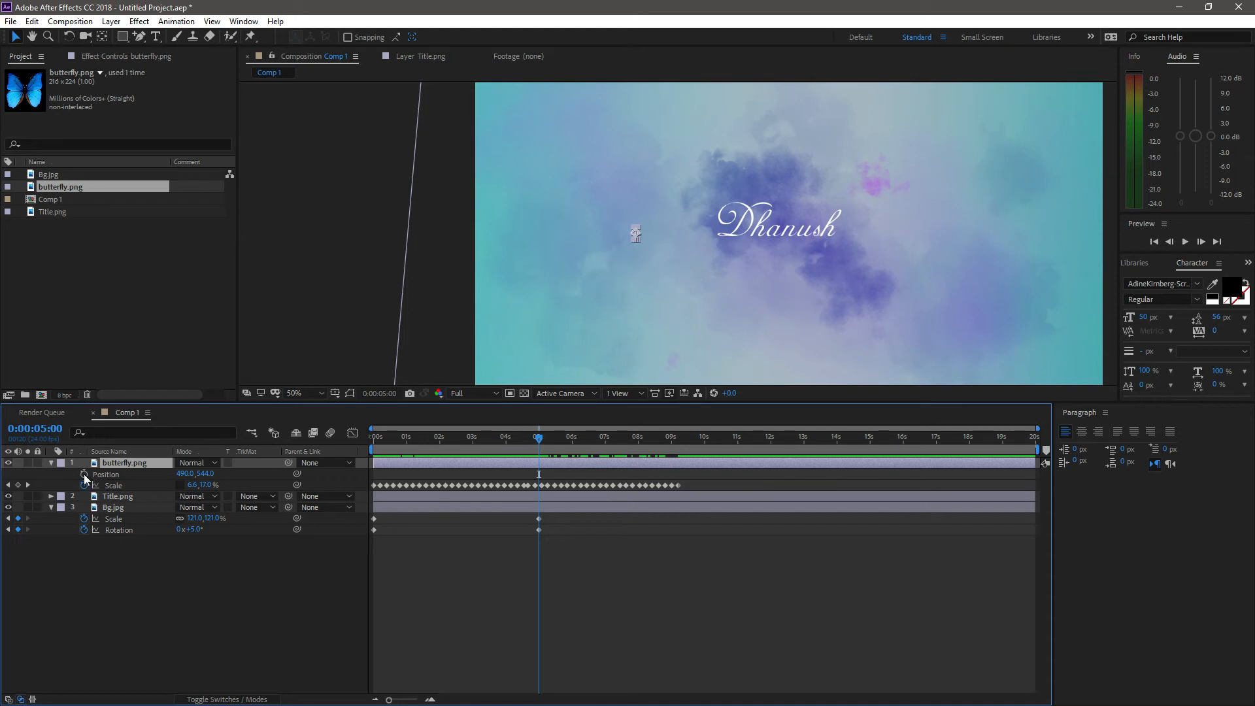
{"action": "left_click_drag", "start_coordinate": [388, 436], "coordinate": [357, 431]}
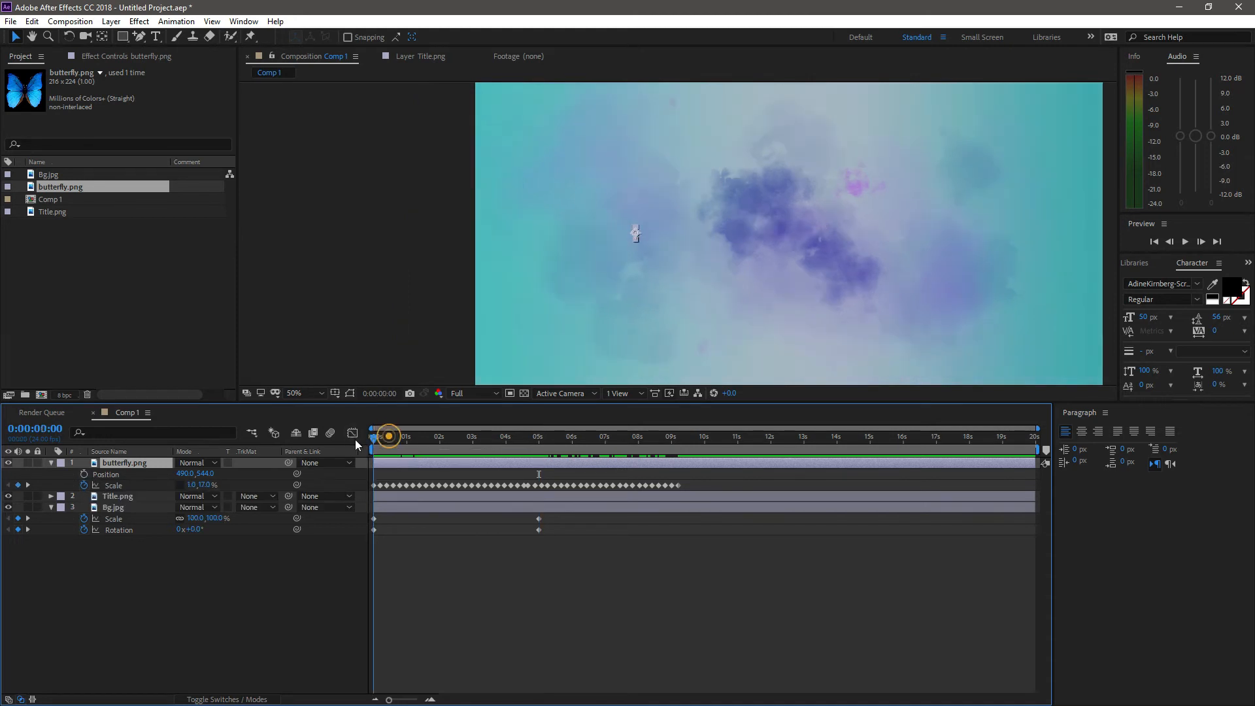
{"action": "left_click", "coordinate": [84, 474]}
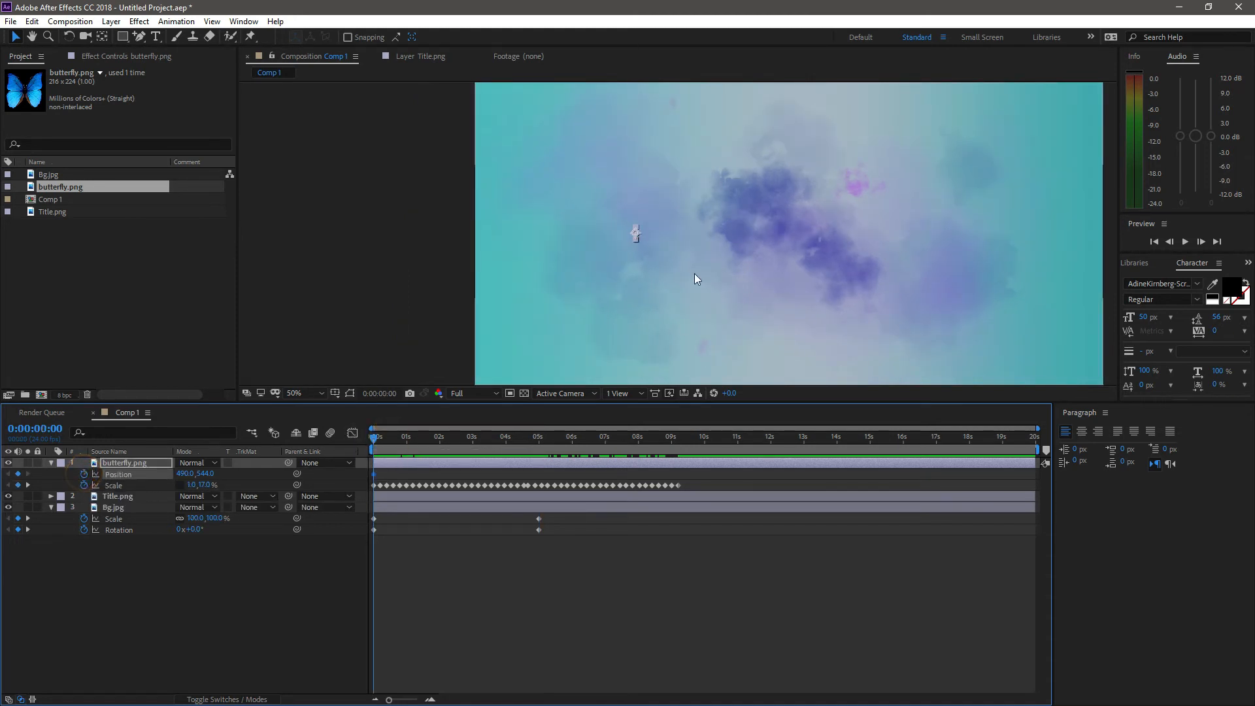
Step: Try placing the butterfly's starting point at about 549, 621.5 and inspect it up close
{"action": "scroll", "coordinate": [668, 260], "scroll_direction": "up", "scroll_amount": 2}
{"action": "scroll", "coordinate": [635, 263], "scroll_direction": "up", "scroll_amount": 2}
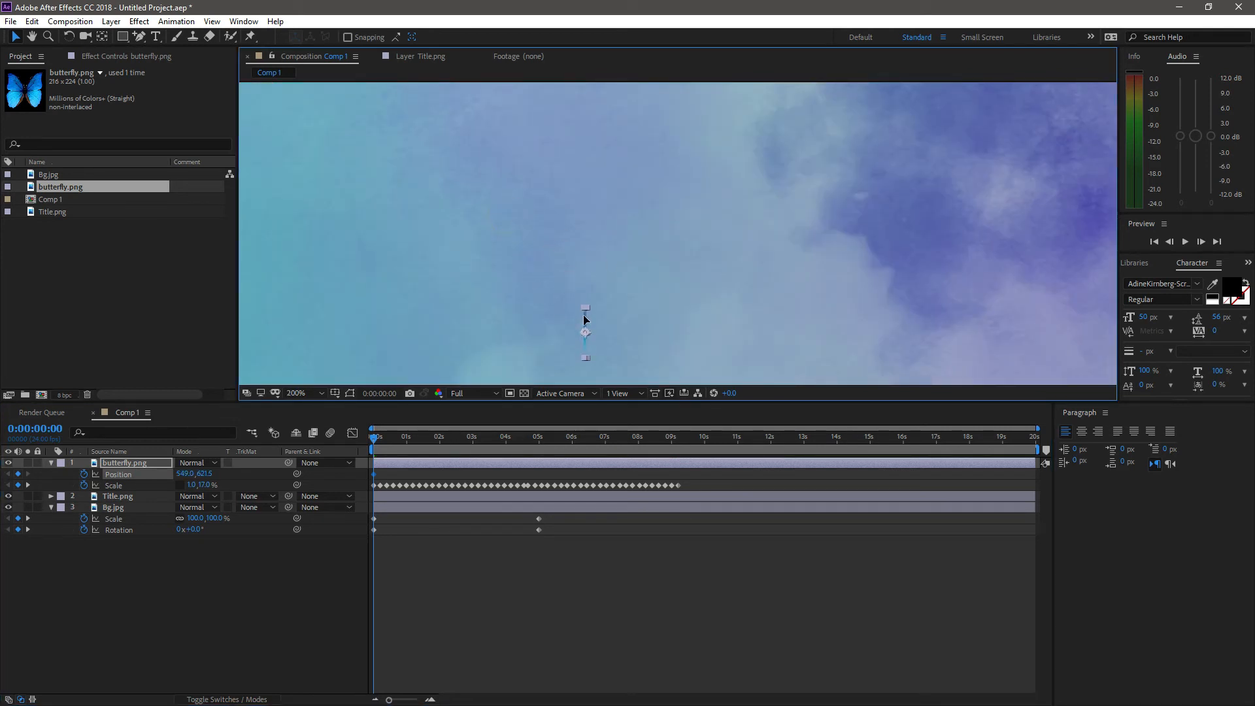
{"action": "scroll", "coordinate": [696, 255], "scroll_direction": "down", "scroll_amount": 3}
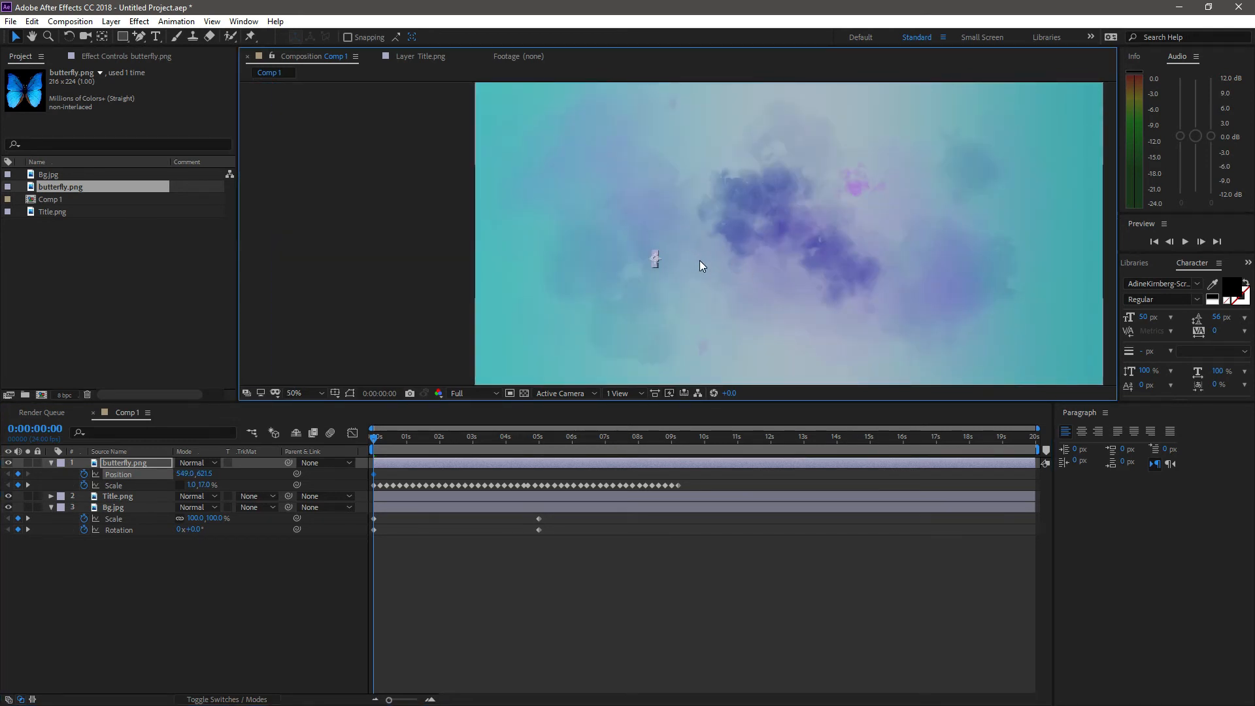
{"action": "scroll", "coordinate": [699, 260], "scroll_direction": "up", "scroll_amount": 2}
{"action": "key", "text": "h"}
{"action": "left_click_drag", "start_coordinate": [727, 276], "coordinate": [791, 167]}
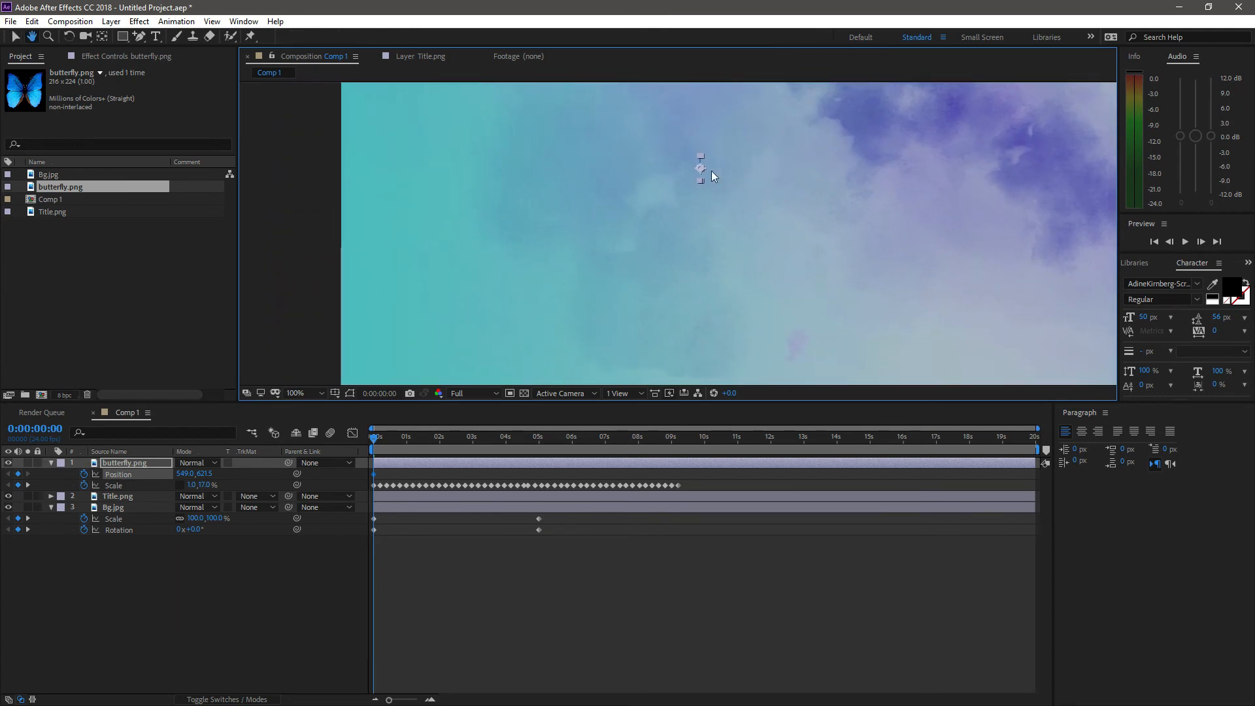
{"action": "key", "text": "v"}
{"action": "scroll", "coordinate": [805, 226], "scroll_direction": "down", "scroll_amount": 2}
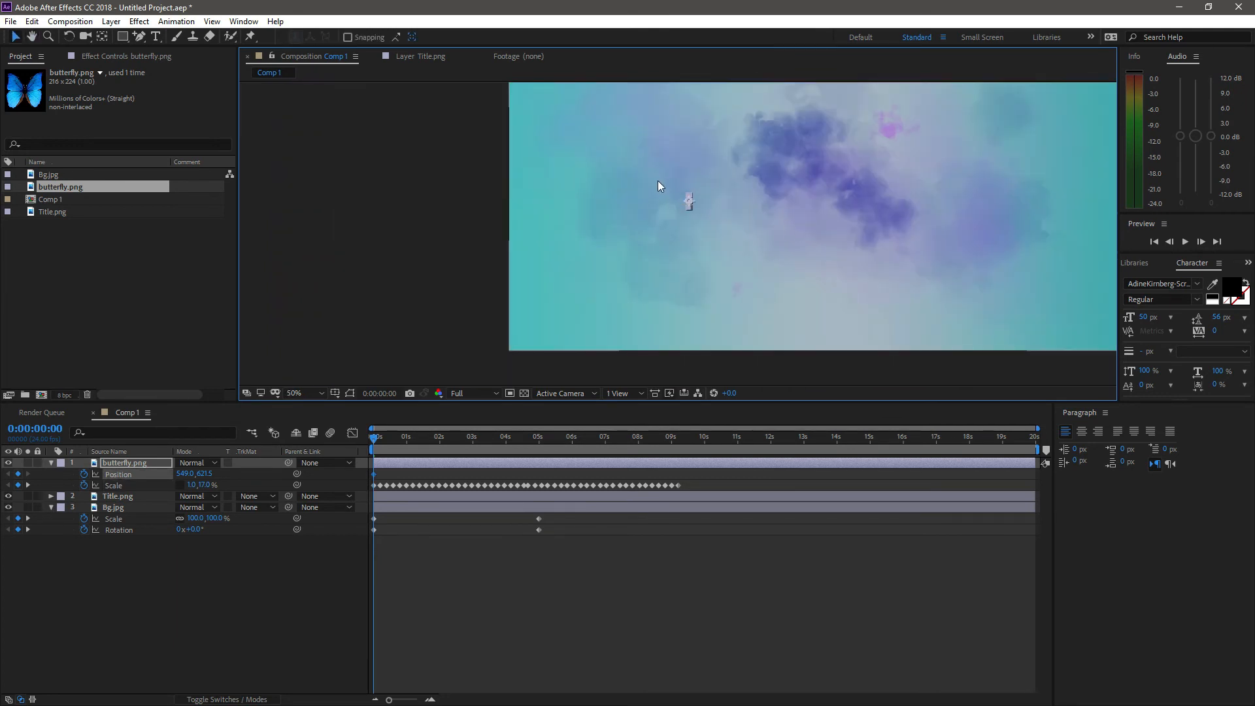
{"action": "left_click", "coordinate": [688, 193]}
{"action": "left_click_drag", "start_coordinate": [700, 219], "coordinate": [723, 208]}
{"action": "scroll", "coordinate": [723, 208], "scroll_direction": "up", "scroll_amount": 2}
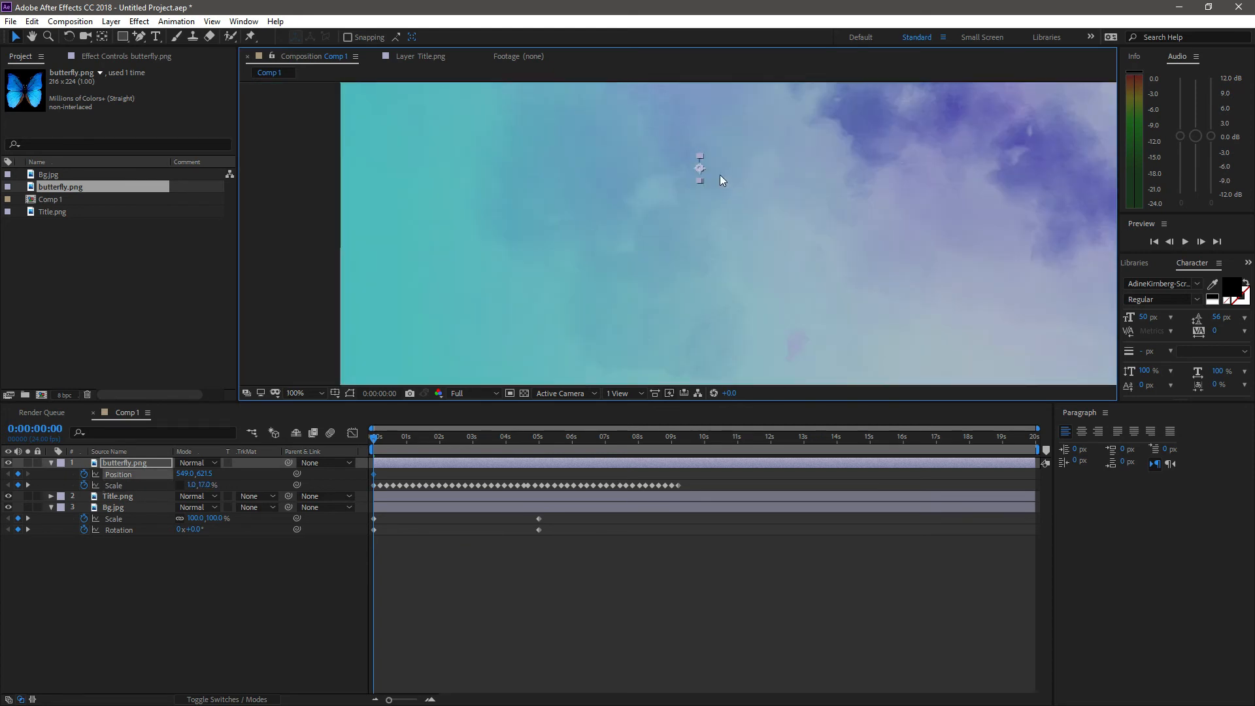
Step: Move the butterfly's starting position just below the frame, to about 336, 1124.5, at 0:00:00:00
{"action": "left_click_drag", "start_coordinate": [699, 161], "coordinate": [560, 370]}
{"action": "scroll", "coordinate": [664, 290], "scroll_direction": "down", "scroll_amount": 3}
{"action": "scroll", "coordinate": [702, 292], "scroll_direction": "up", "scroll_amount": 1}
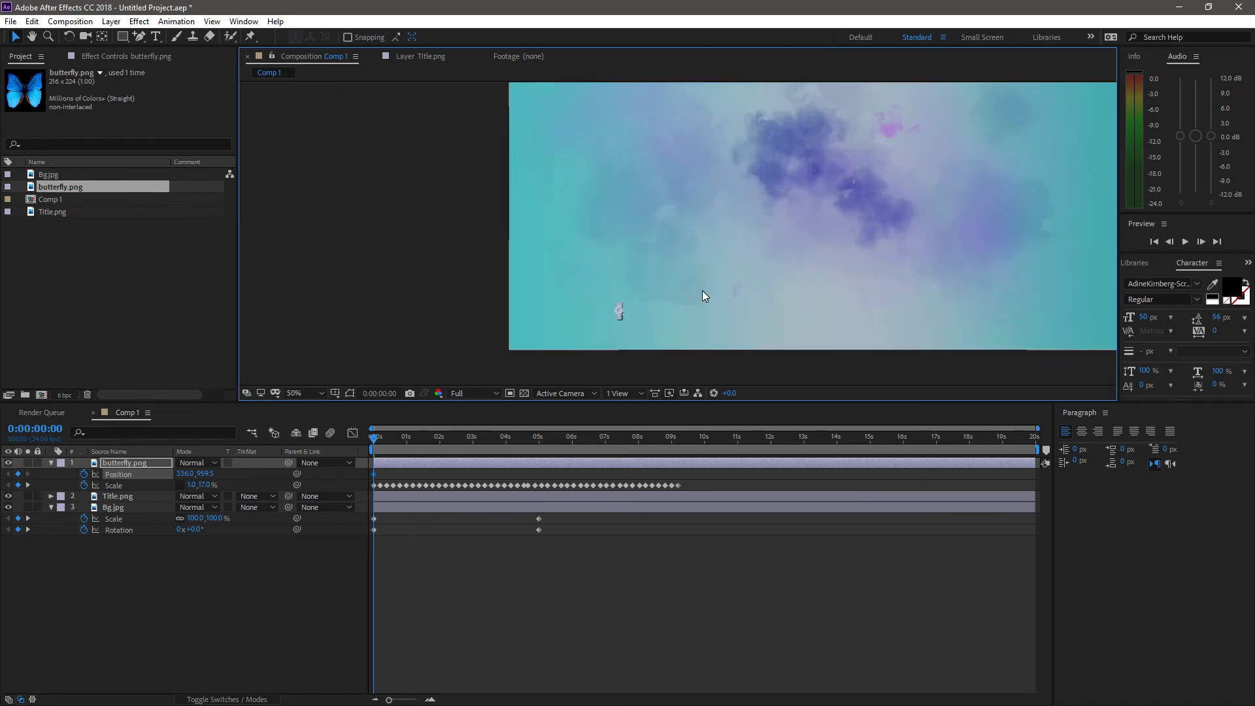
{"action": "left_click_drag", "start_coordinate": [202, 473], "coordinate": [306, 479]}
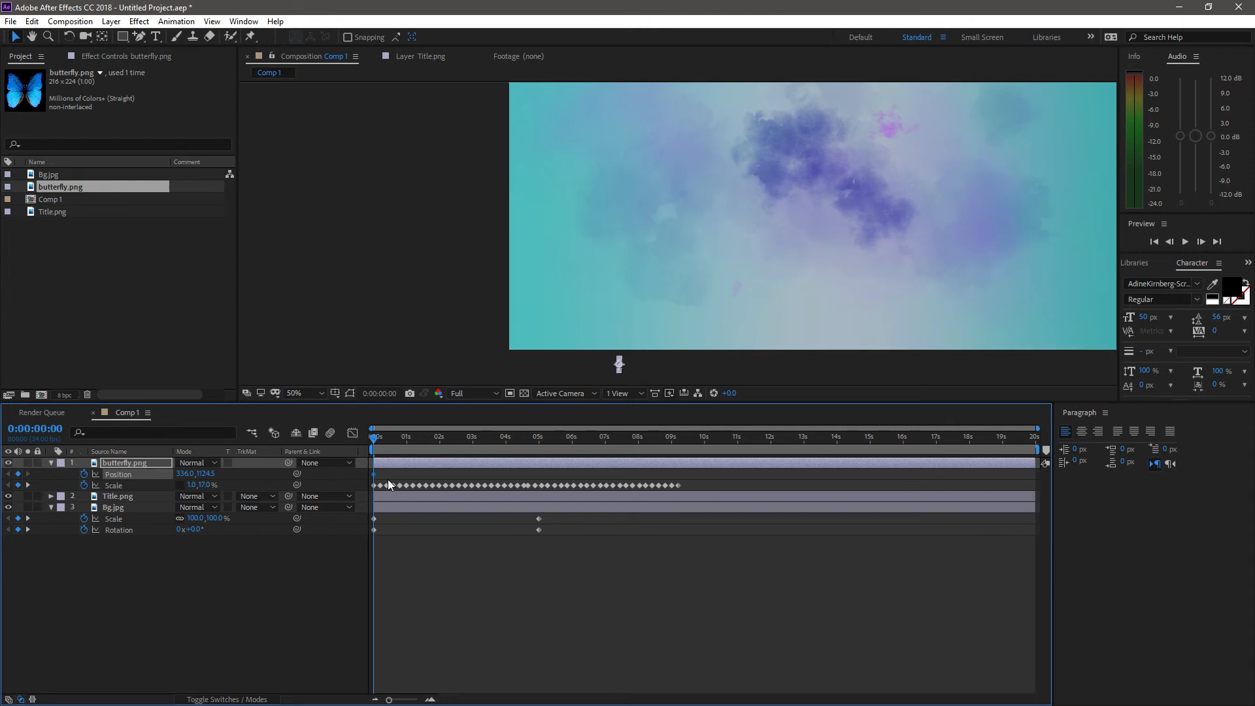
Step: Add a Position keyframe at 0:00:01:21 that brings the butterfly up into the frame at about 406, 754.5
{"action": "left_click", "coordinate": [379, 437]}
{"action": "left_click_drag", "start_coordinate": [380, 441], "coordinate": [436, 442]}
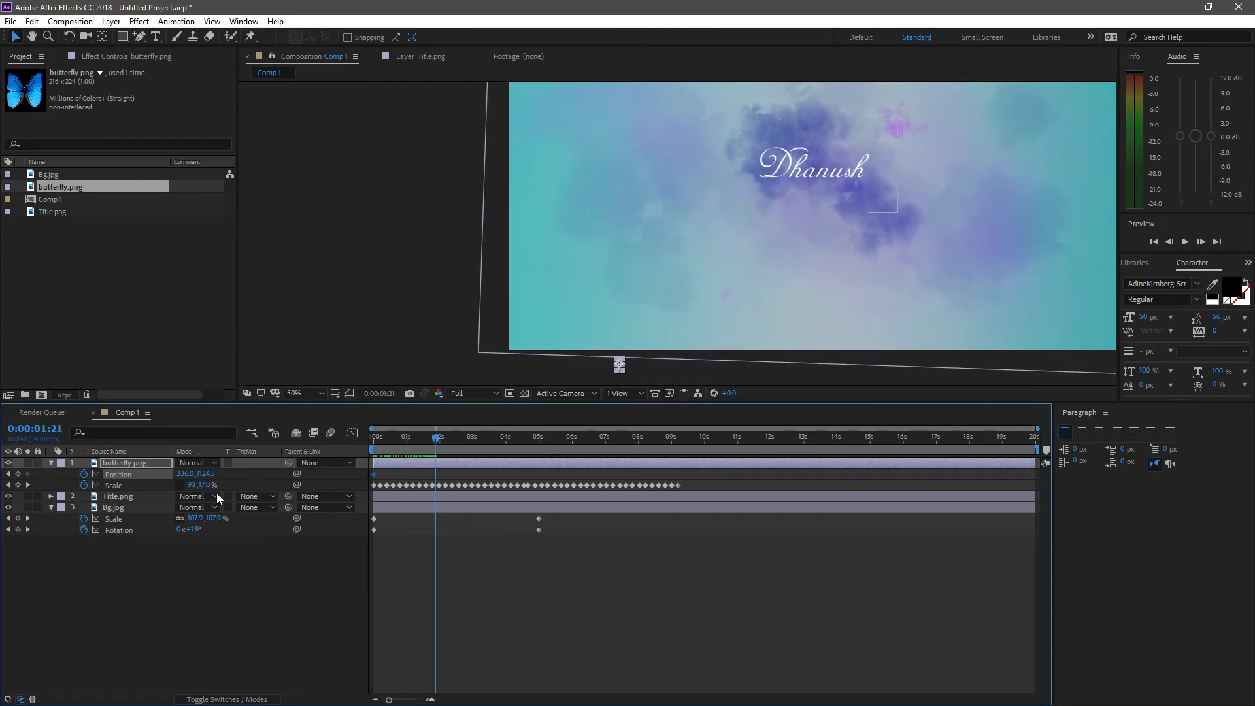
{"action": "left_click", "coordinate": [209, 475]}
{"action": "left_click_drag", "start_coordinate": [209, 475], "coordinate": [187, 472]}
{"action": "key", "text": "period"}
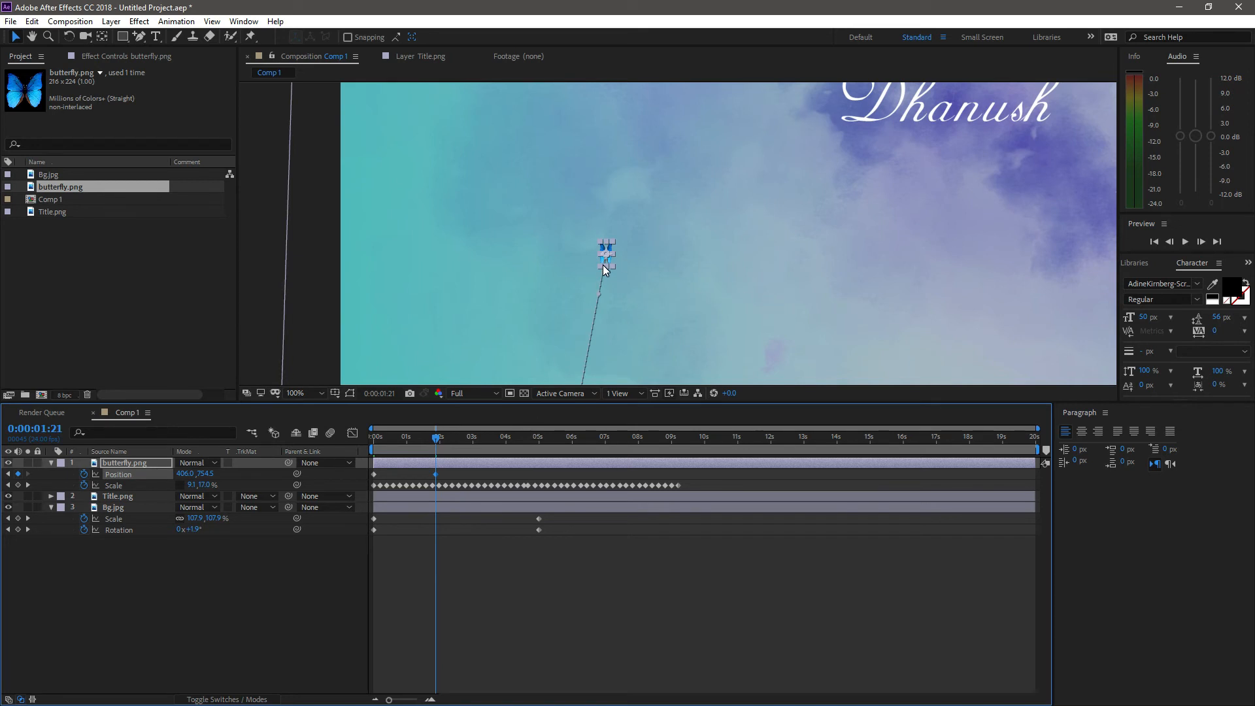
{"action": "key", "text": "period"}
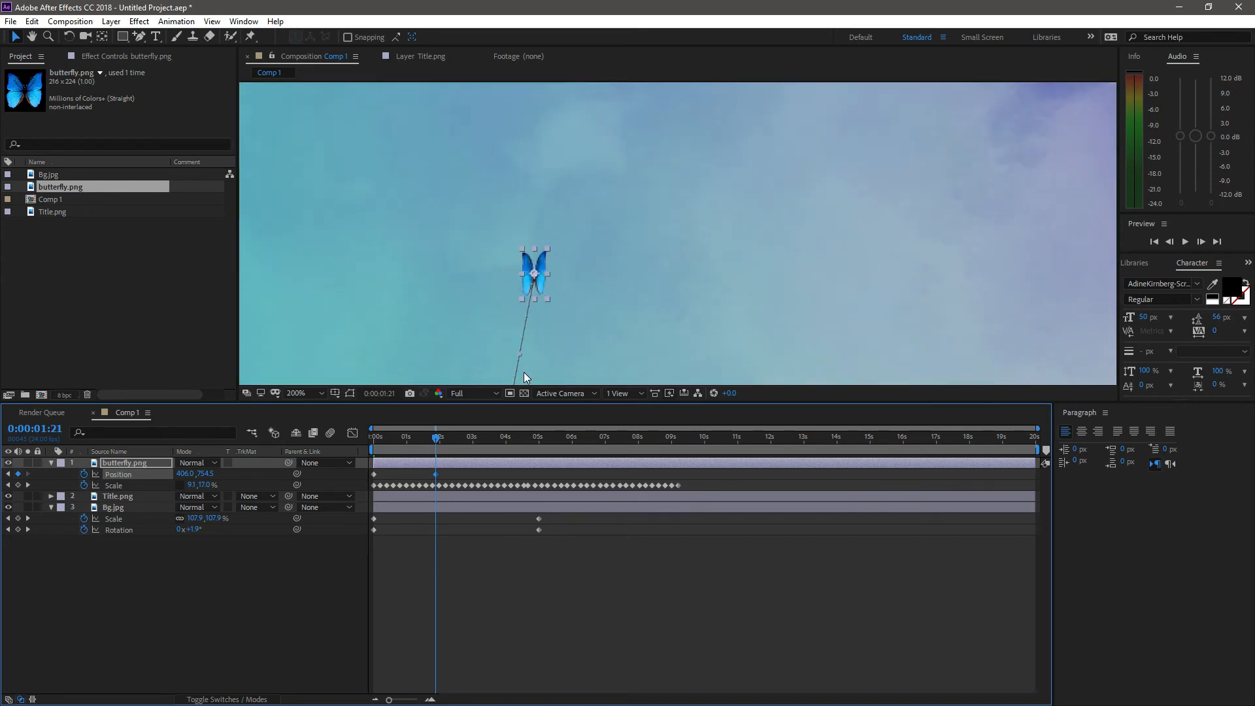
{"action": "scroll", "coordinate": [524, 372], "scroll_direction": "down", "scroll_amount": 2}
{"action": "scroll", "coordinate": [597, 332], "scroll_direction": "down", "scroll_amount": 2}
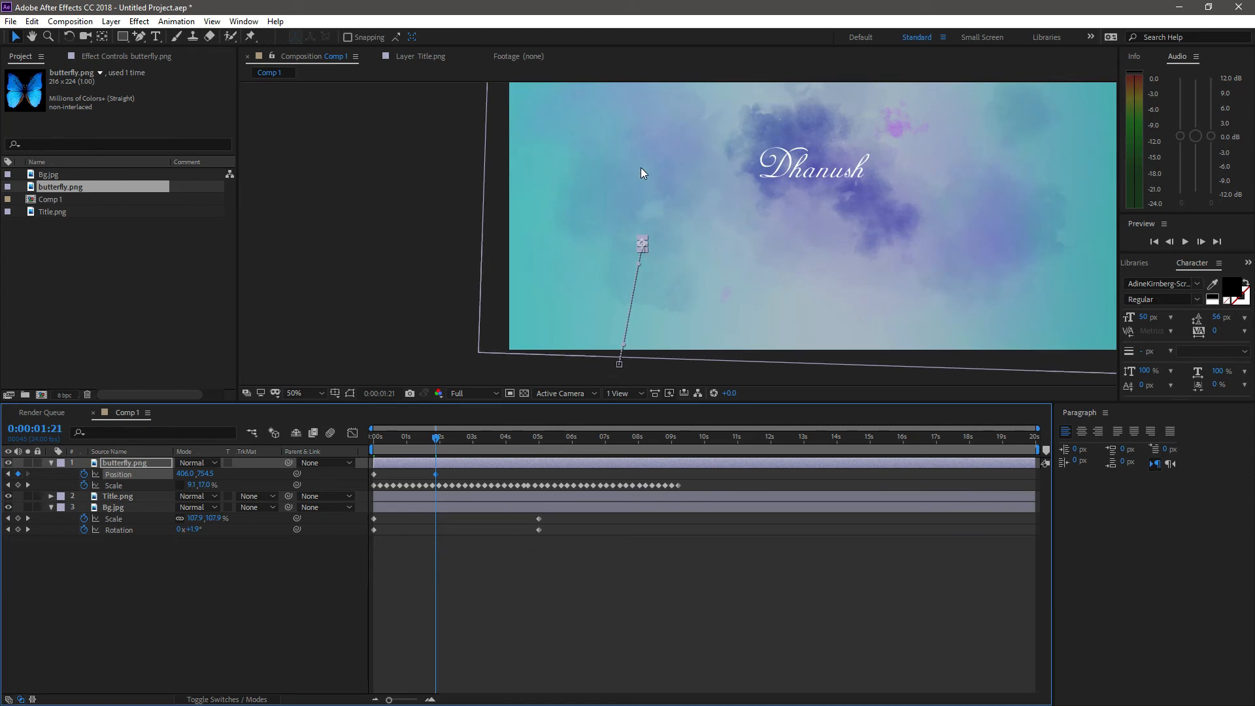
{"action": "scroll", "coordinate": [657, 300], "scroll_direction": "up", "scroll_amount": 2}
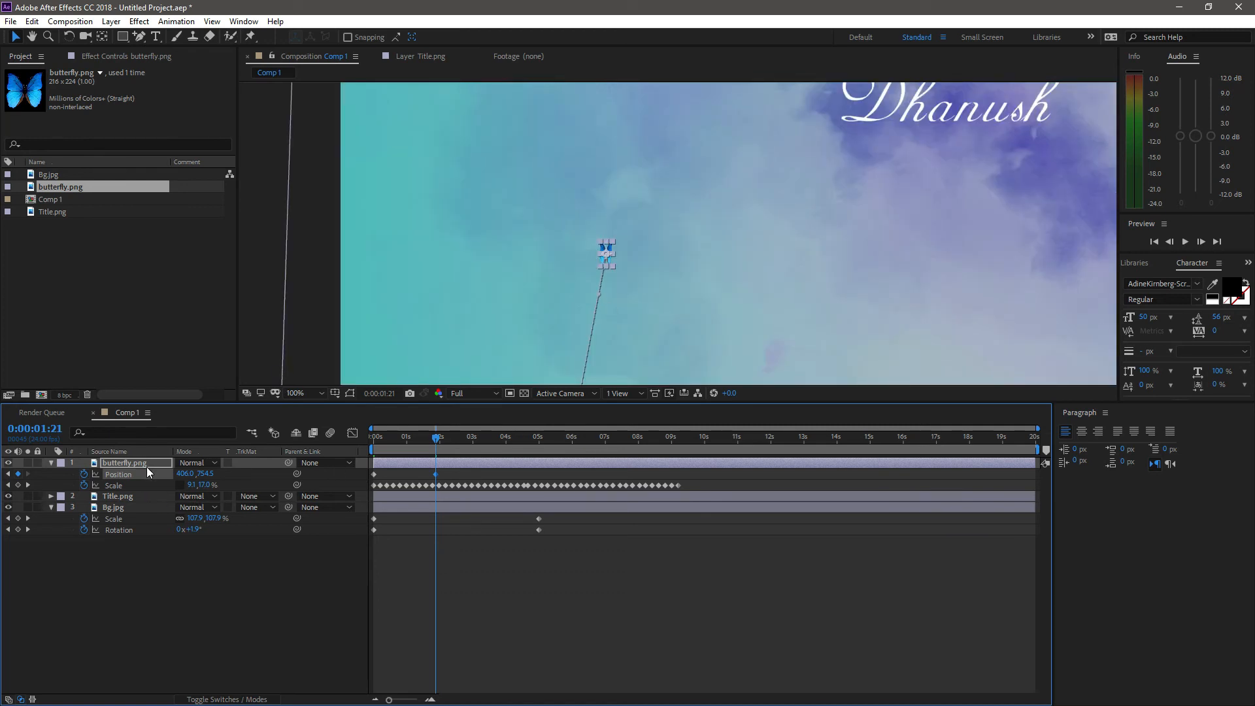
Step: Show the butterfly's Rotation, keyframe it at 10° at 0:00:00:00, and check its angle at 0:00:01:21
{"action": "key", "text": "shift+r"}
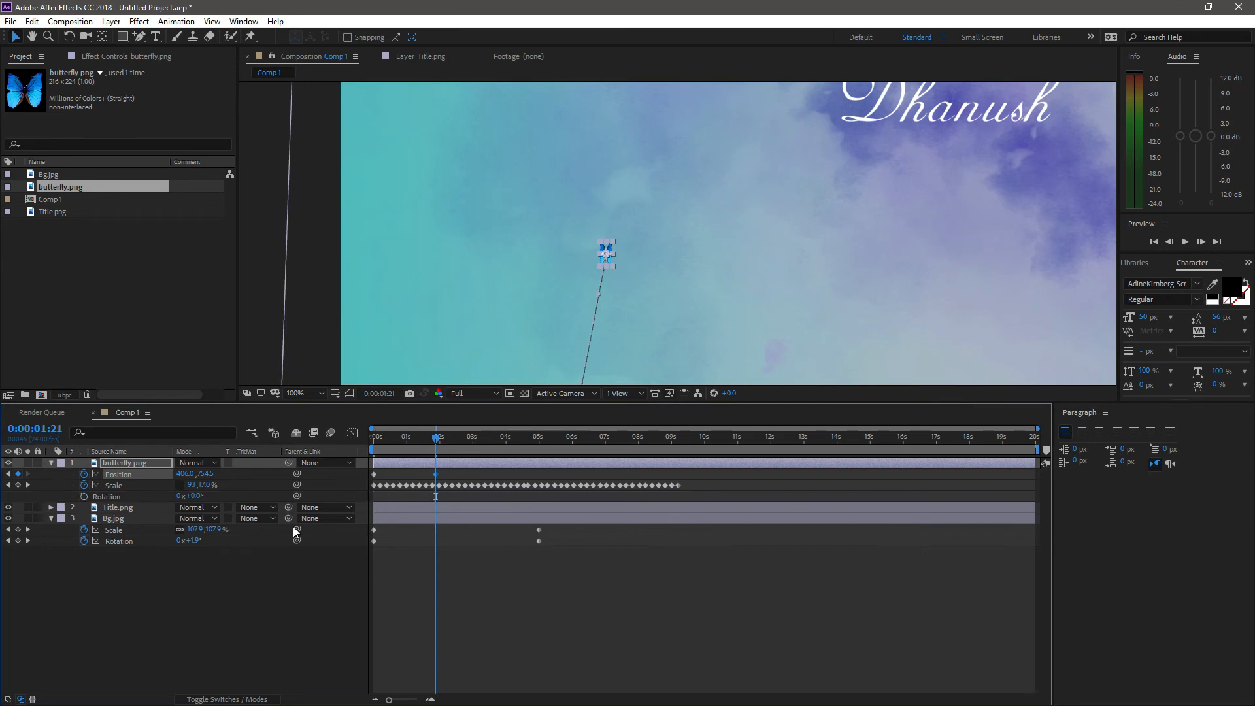
{"action": "left_click_drag", "start_coordinate": [441, 441], "coordinate": [360, 450]}
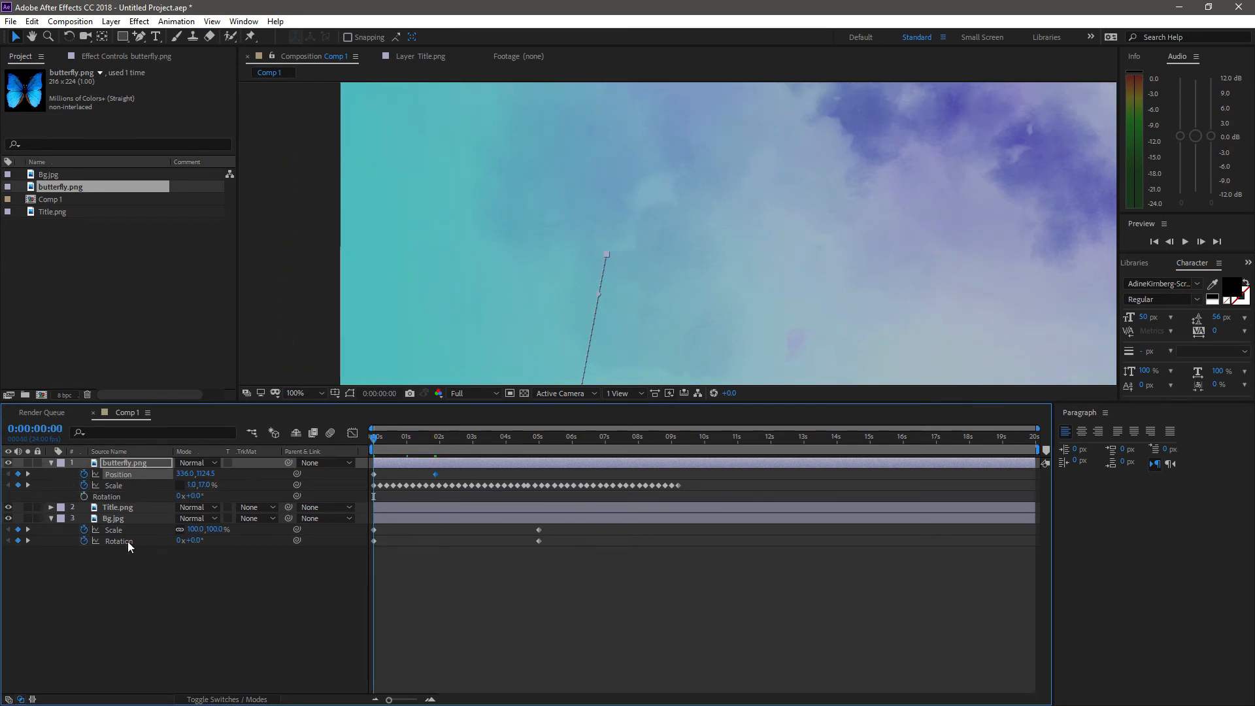
{"action": "left_click", "coordinate": [83, 495]}
{"action": "scroll", "coordinate": [656, 316], "scroll_direction": "down", "scroll_amount": 2}
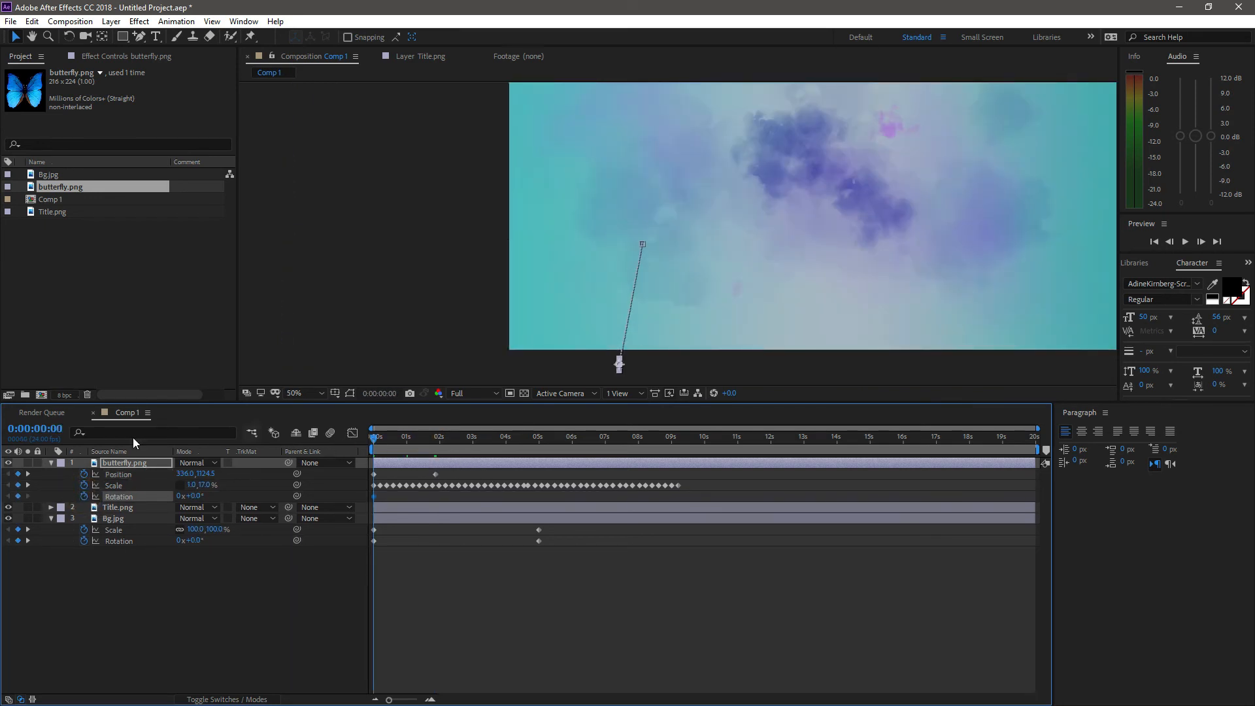
{"action": "left_click", "coordinate": [195, 496]}
{"action": "type", "text": "10"}
{"action": "key", "text": "Return"}
{"action": "left_click", "coordinate": [27, 474]}
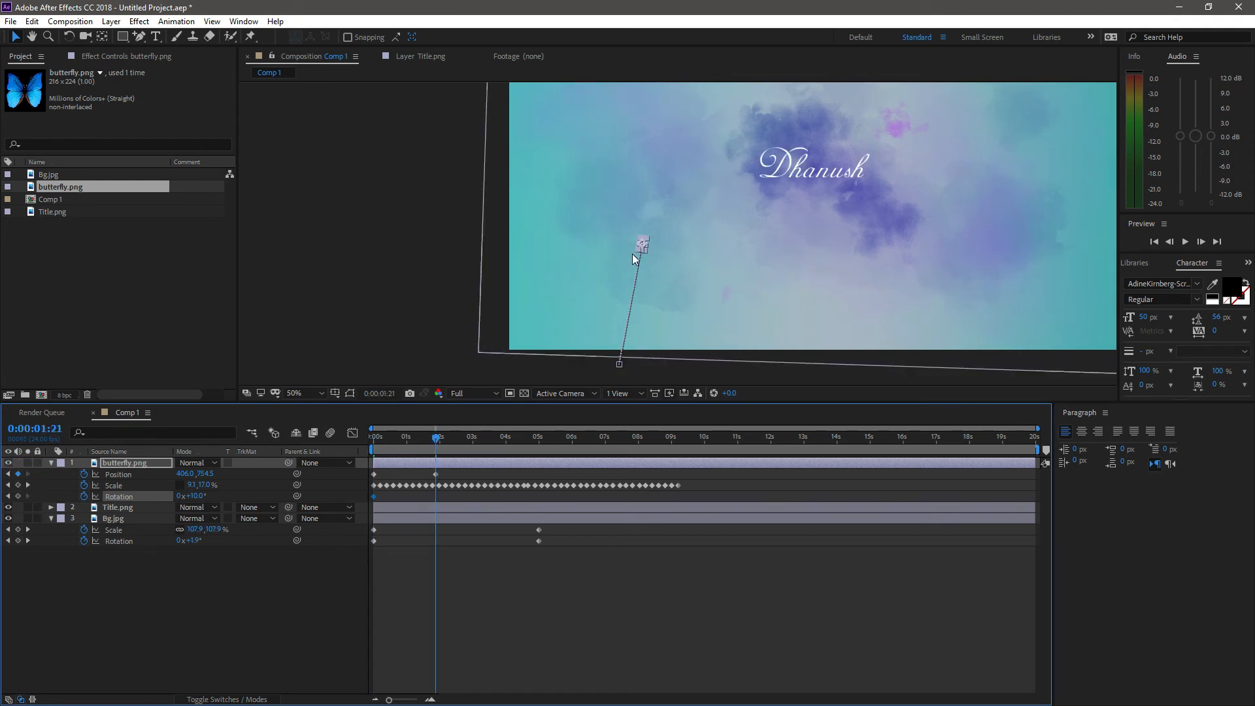
{"action": "key", "text": "period"}
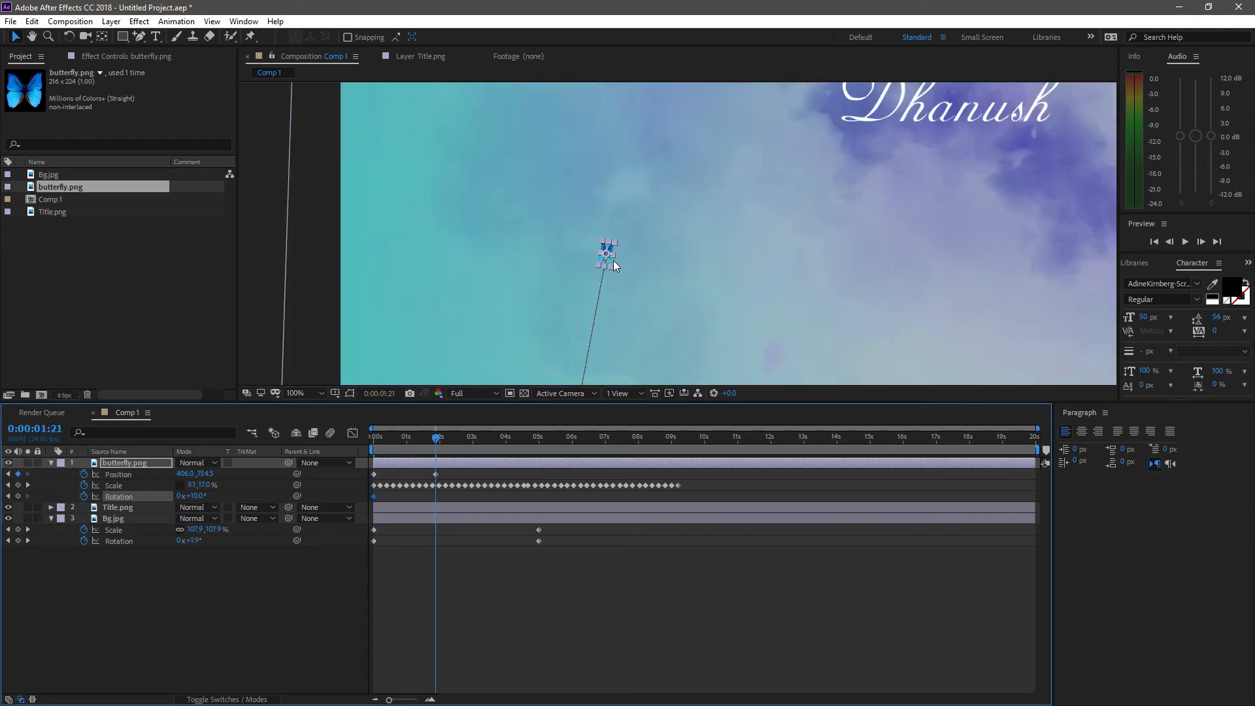
Step: Add a Position keyframe at 0:00:03:10 that moves the butterfly toward the title, to about 652, 679.5
{"action": "left_click_drag", "start_coordinate": [432, 439], "coordinate": [486, 440]}
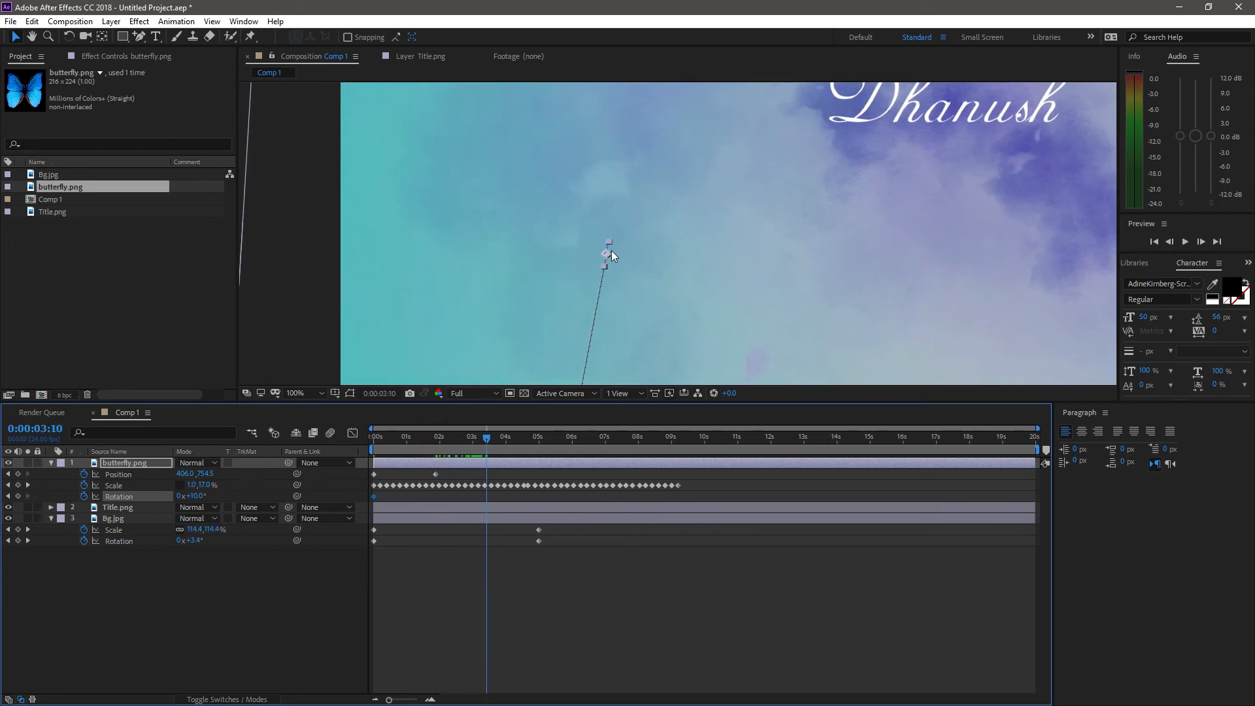
{"action": "left_click_drag", "start_coordinate": [608, 245], "coordinate": [768, 198]}
{"action": "key", "text": "ctrl+z"}
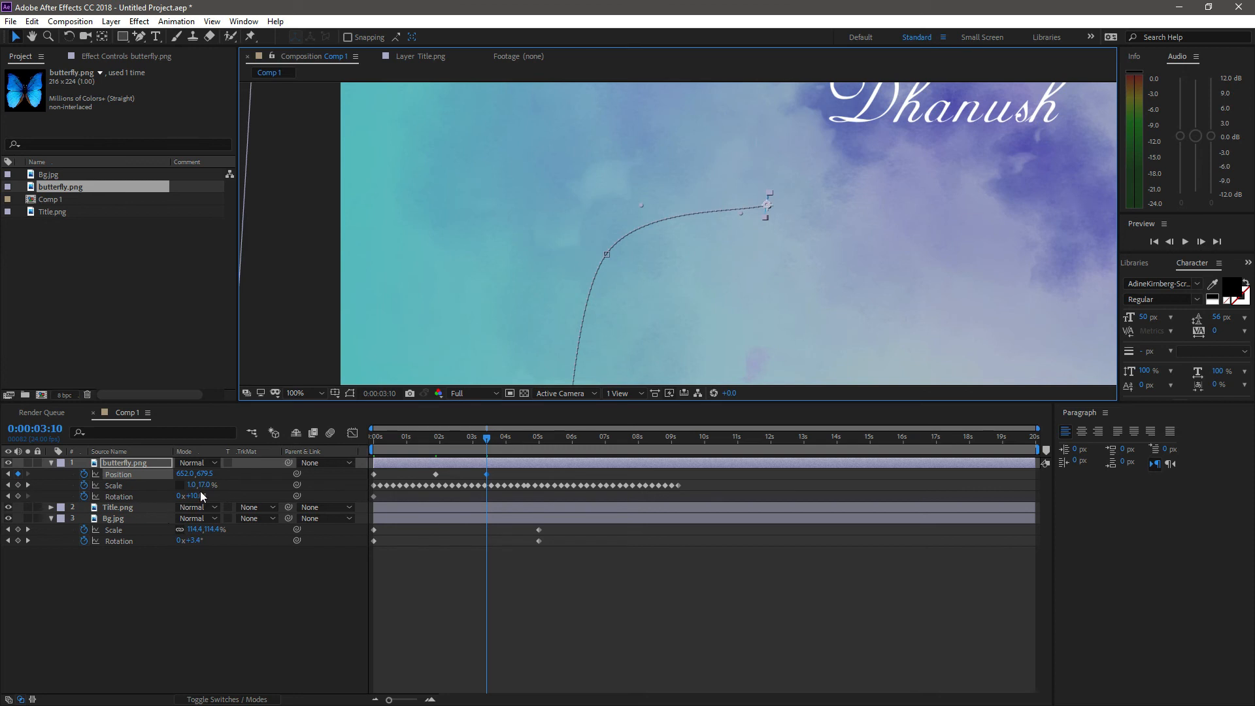
Step: Keyframe the butterfly's Rotation at 83° at 0:00:03:10 and reduce it at 0:00:01:21 to follow the curved path
{"action": "left_click_drag", "start_coordinate": [195, 496], "coordinate": [248, 495]}
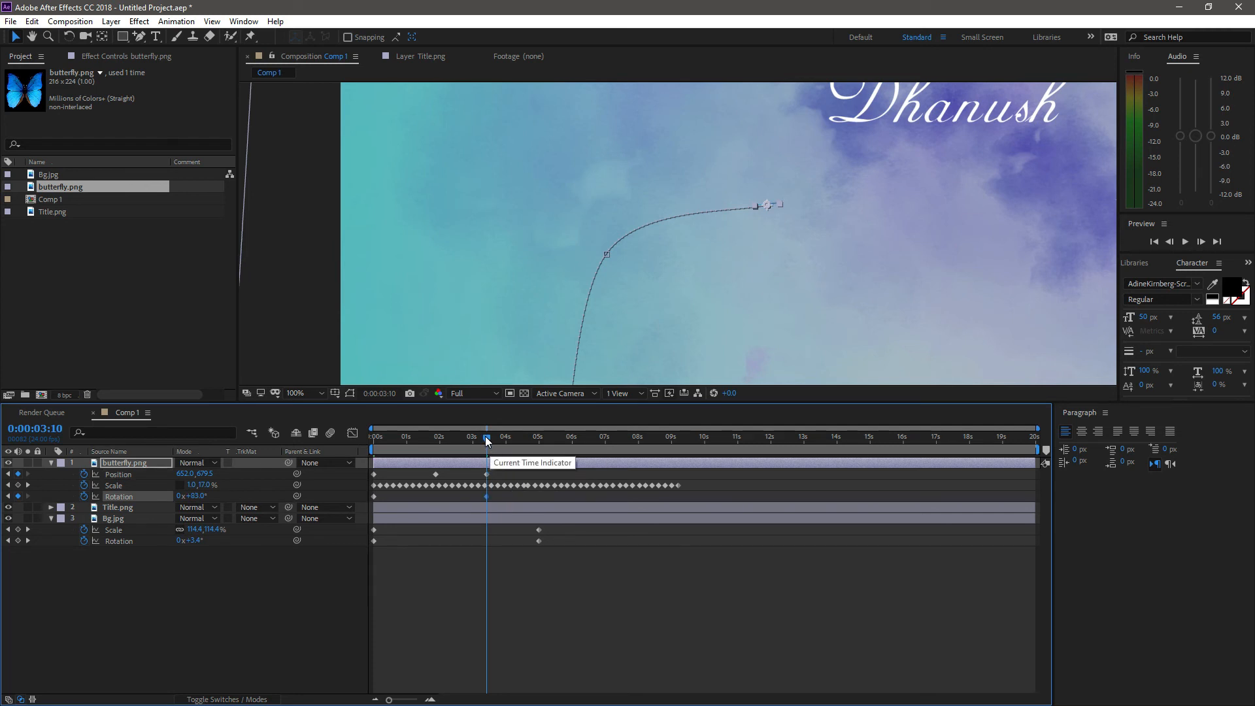
{"action": "left_click_drag", "start_coordinate": [485, 436], "coordinate": [436, 443]}
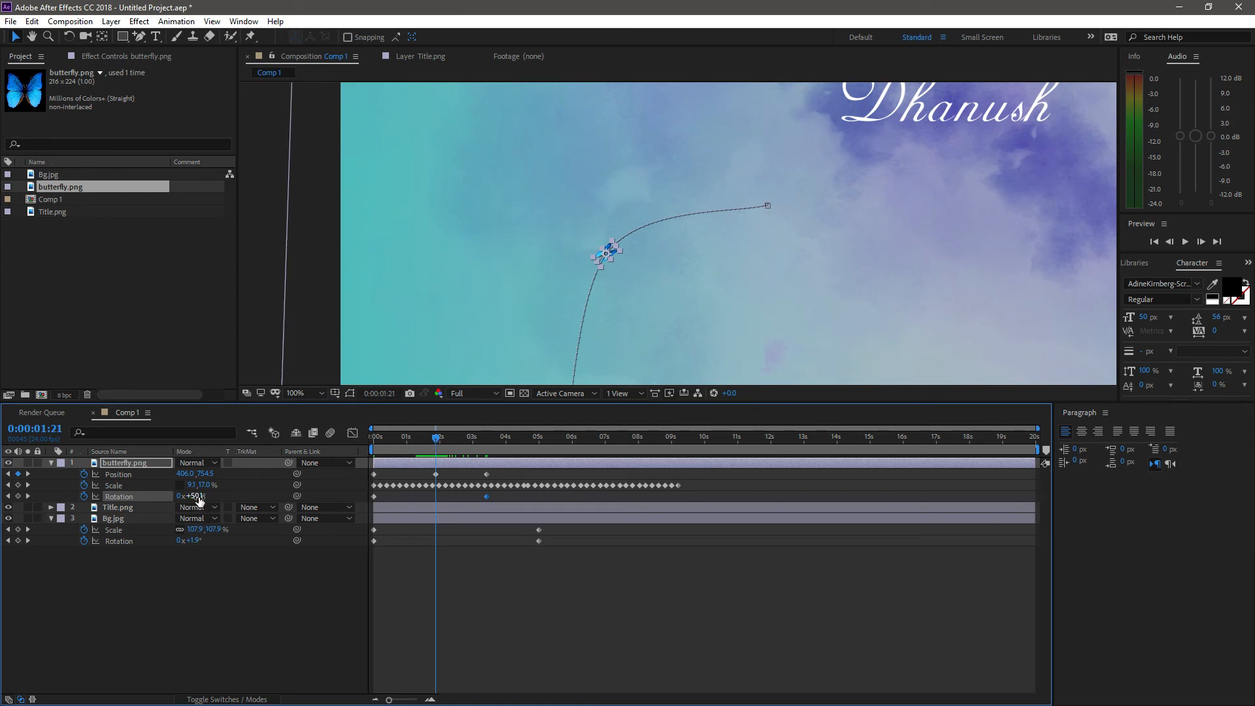
{"action": "left_click_drag", "start_coordinate": [196, 497], "coordinate": [185, 498]}
{"action": "mouse_move", "coordinate": [436, 438]}
{"action": "left_mouse_down"}
{"action": "mouse_move", "coordinate": [386, 443]}
{"action": "mouse_move", "coordinate": [476, 431]}
{"action": "mouse_move", "coordinate": [453, 428]}
{"action": "left_mouse_up"}
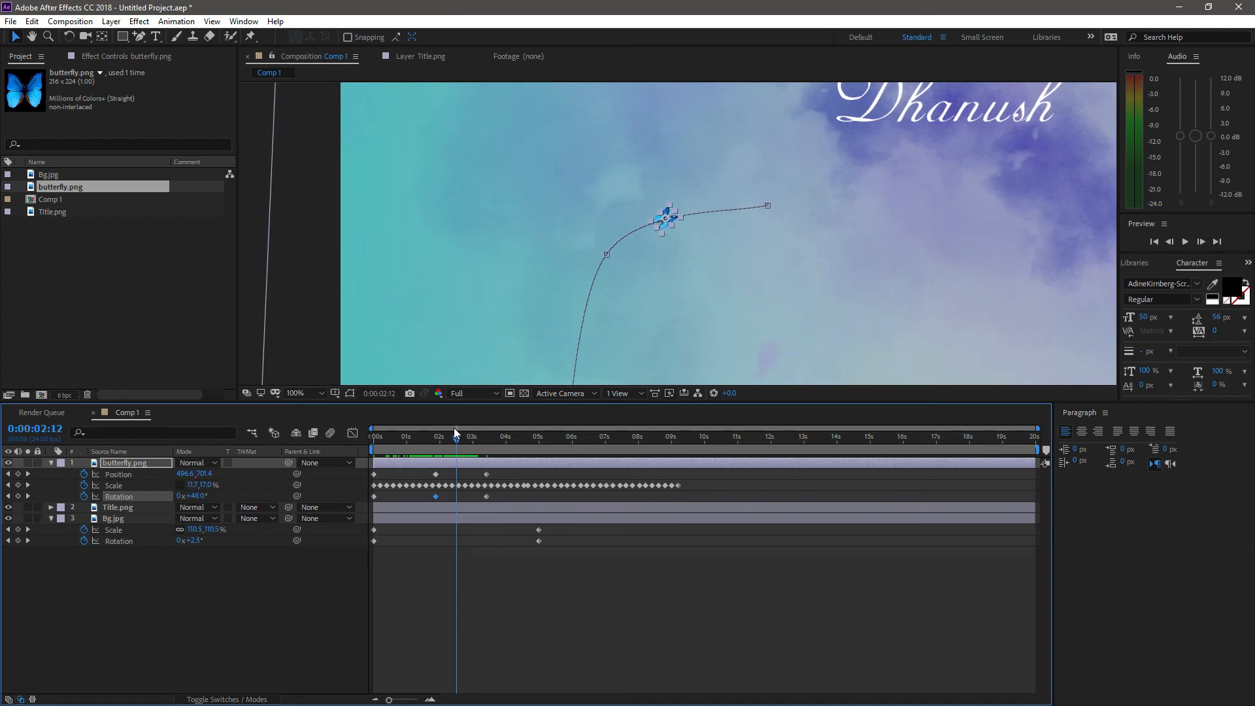
Step: Add a Rotation keyframe at 0:00:02:12 that turns the butterfly further along the curve, and check its angle up to 0:00:03:10
{"action": "left_click_drag", "start_coordinate": [200, 500], "coordinate": [214, 494]}
{"action": "mouse_move", "coordinate": [465, 446]}
{"action": "left_mouse_down"}
{"action": "mouse_move", "coordinate": [434, 439]}
{"action": "mouse_move", "coordinate": [485, 441]}
{"action": "mouse_move", "coordinate": [475, 437]}
{"action": "left_mouse_up"}
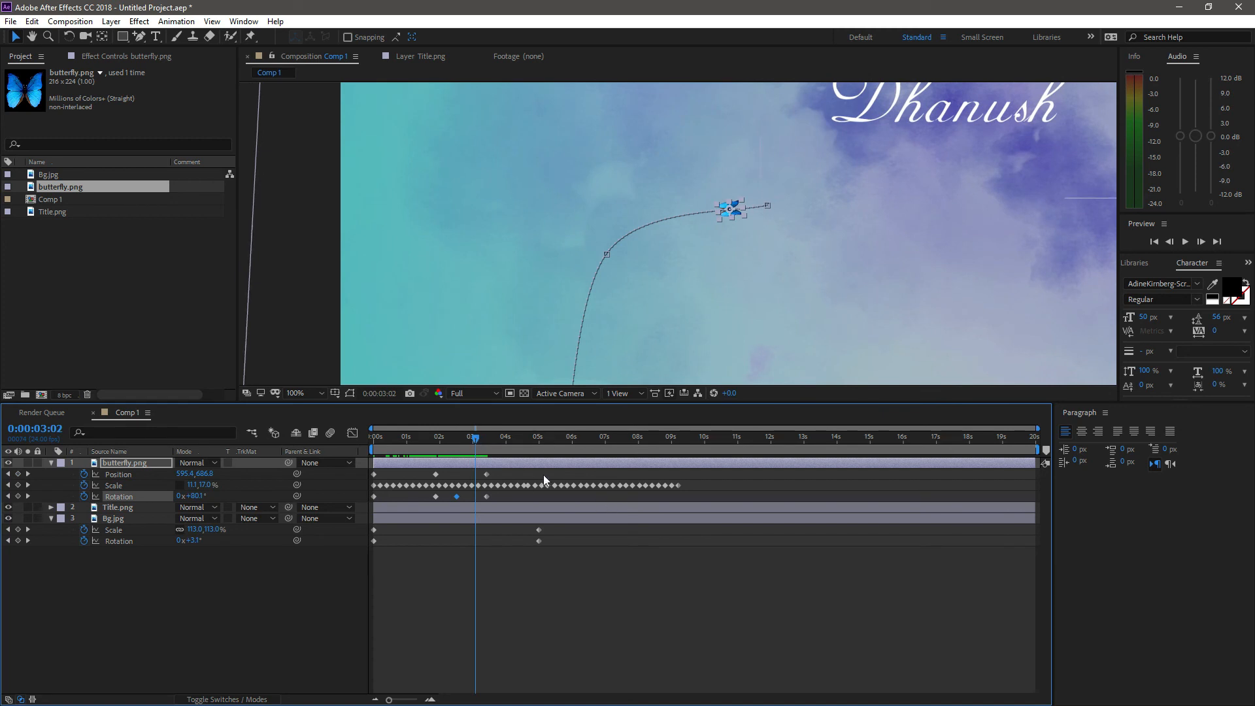
{"action": "left_click", "coordinate": [27, 474]}
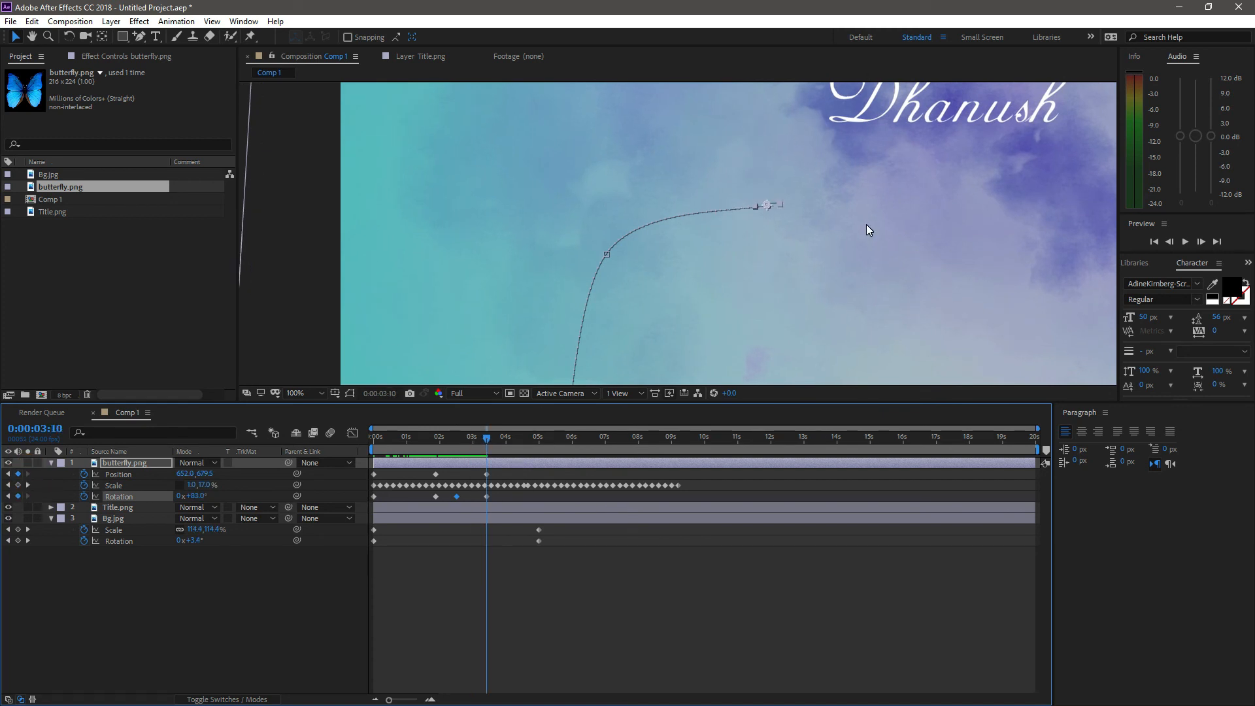
Step: Add butterfly Position keyframes below the title at 884, 641.5 at 0:00:04:04 and above its right end at 1092, 405.5 at 0:00:04:19
{"action": "key", "text": "comma"}
{"action": "key", "text": "comma"}
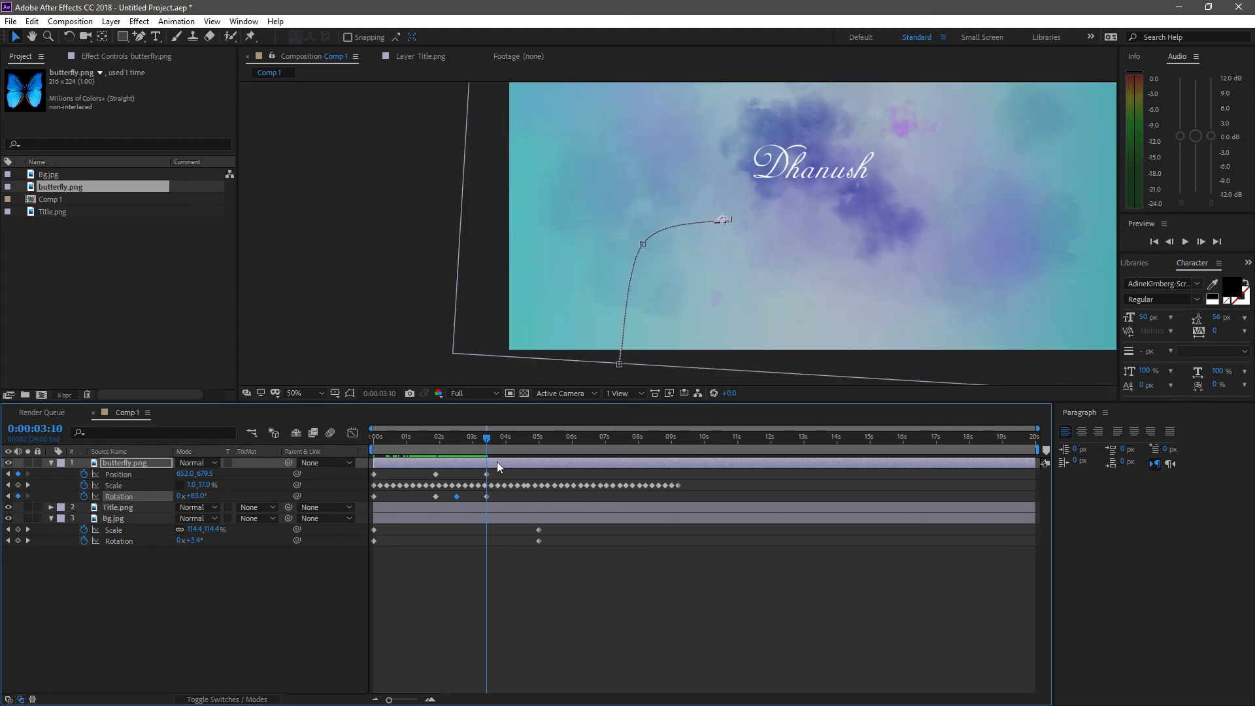
{"action": "left_click_drag", "start_coordinate": [491, 441], "coordinate": [531, 437]}
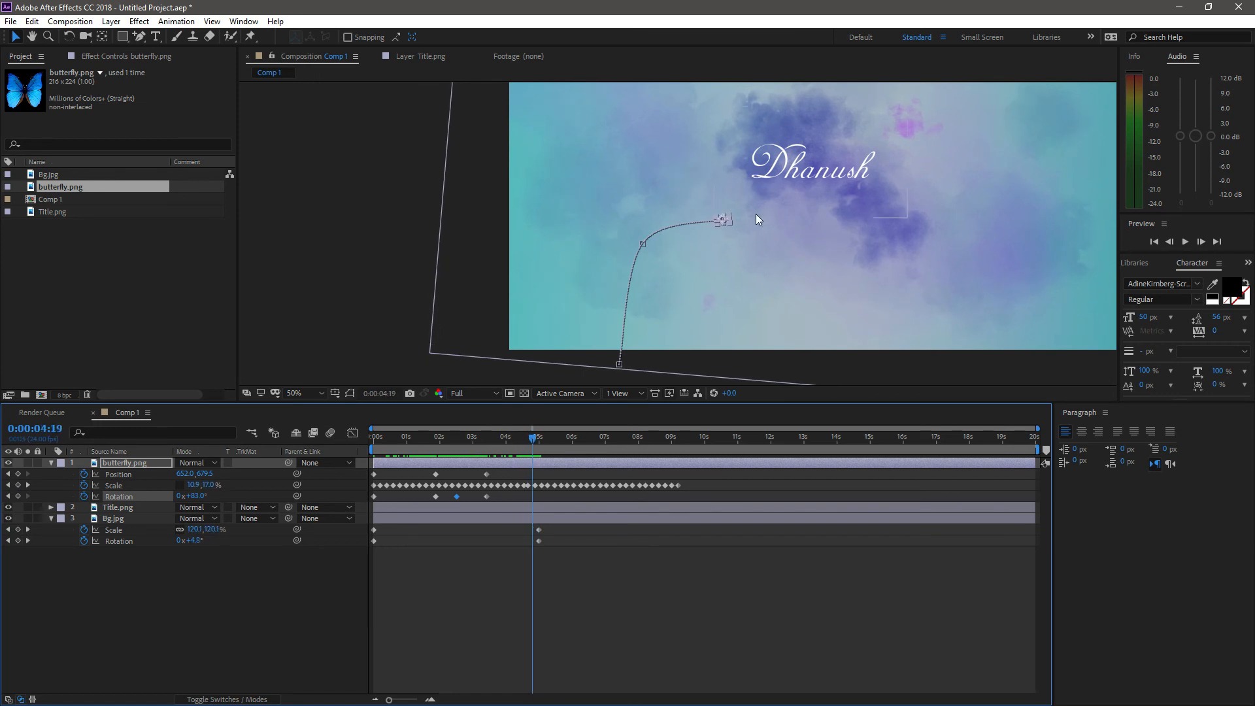
{"action": "scroll", "coordinate": [782, 258], "scroll_direction": "up", "scroll_amount": 1}
{"action": "left_click_drag", "start_coordinate": [873, 208], "coordinate": [621, 292]}
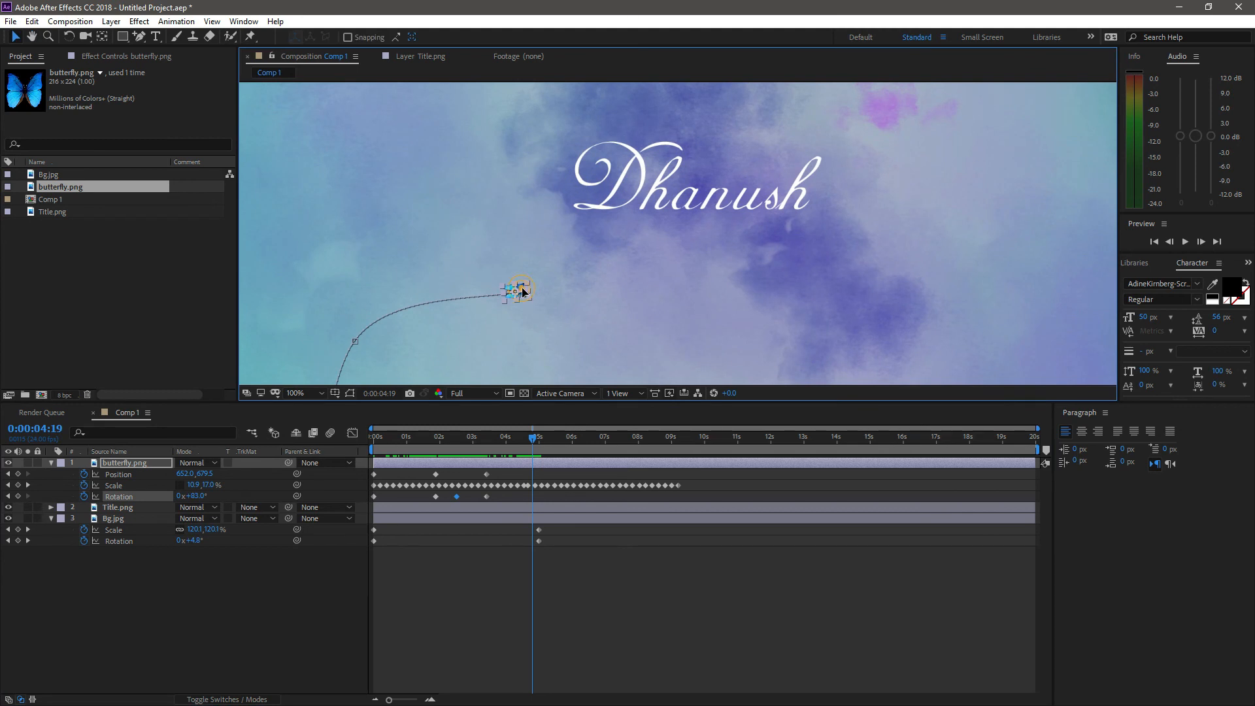
{"action": "left_click_drag", "start_coordinate": [521, 288], "coordinate": [660, 275]}
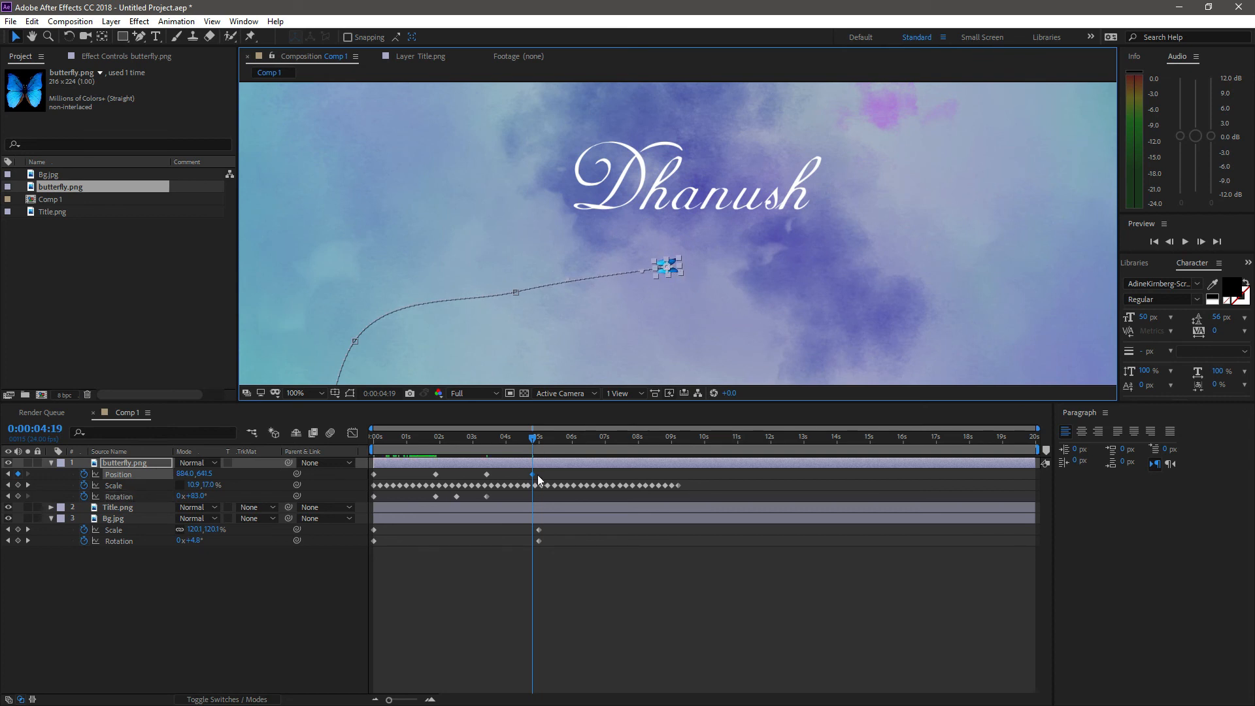
{"action": "left_click_drag", "start_coordinate": [532, 473], "coordinate": [511, 473]}
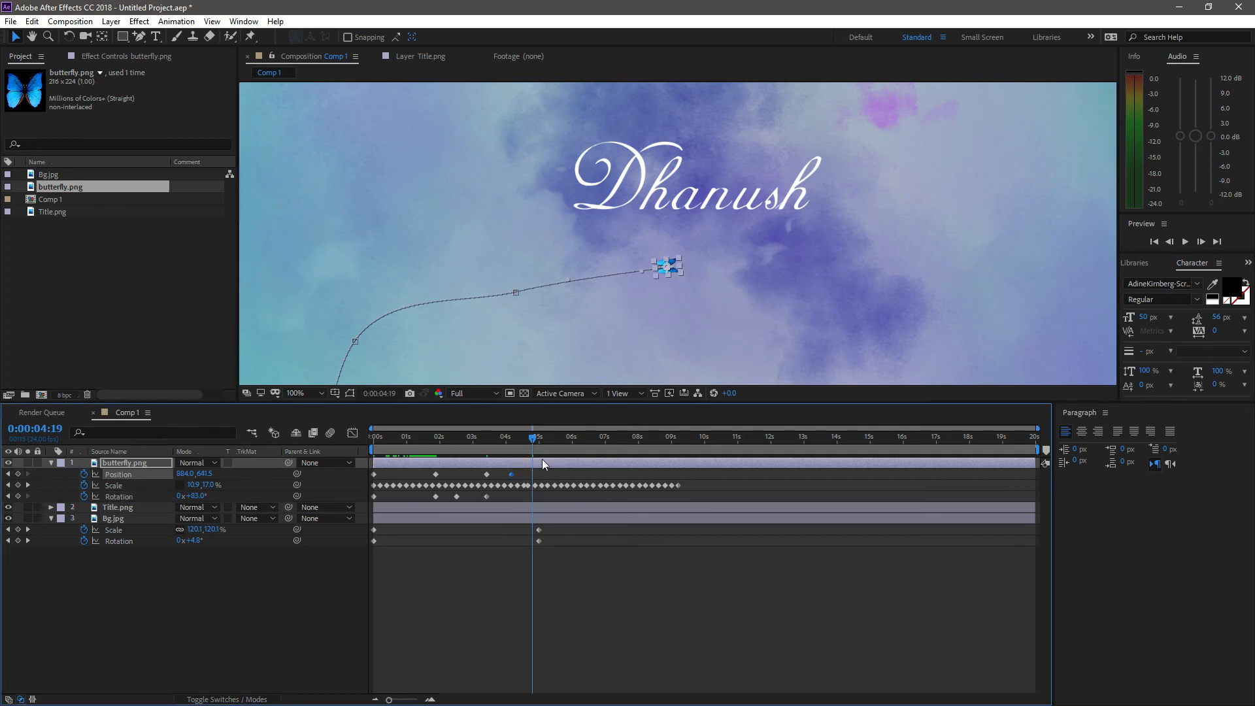
{"action": "left_click_drag", "start_coordinate": [694, 260], "coordinate": [825, 100]}
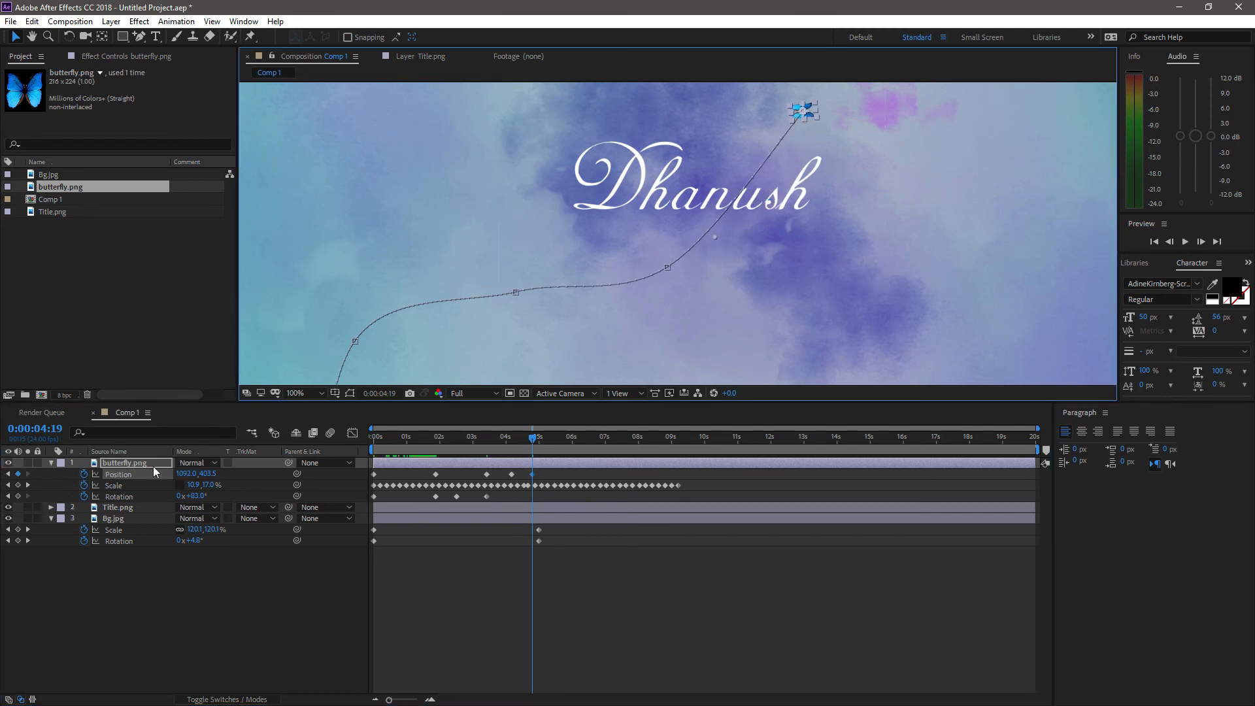
Step: Keyframe the butterfly's Rotation at 56° at 0:00:04:04 and 32° at 0:00:04:19 to follow the path
{"action": "left_click", "coordinate": [8, 473]}
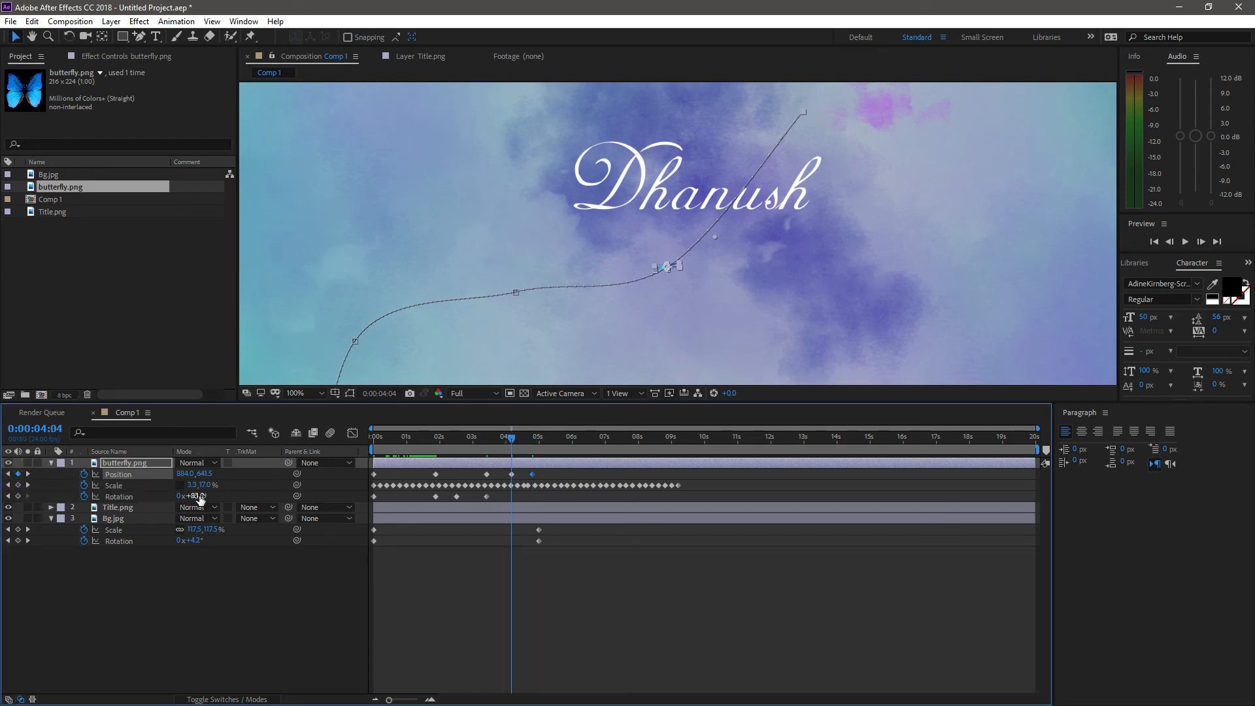
{"action": "left_click_drag", "start_coordinate": [200, 496], "coordinate": [185, 497]}
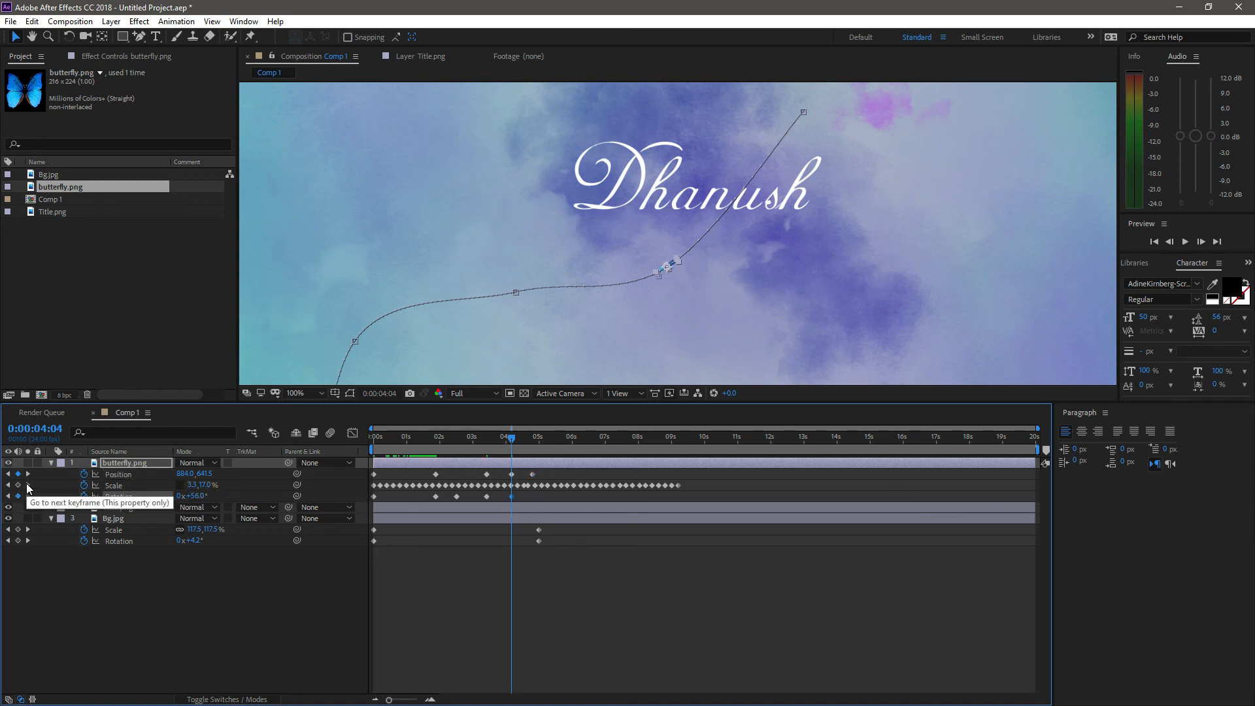
{"action": "left_click", "coordinate": [28, 485]}
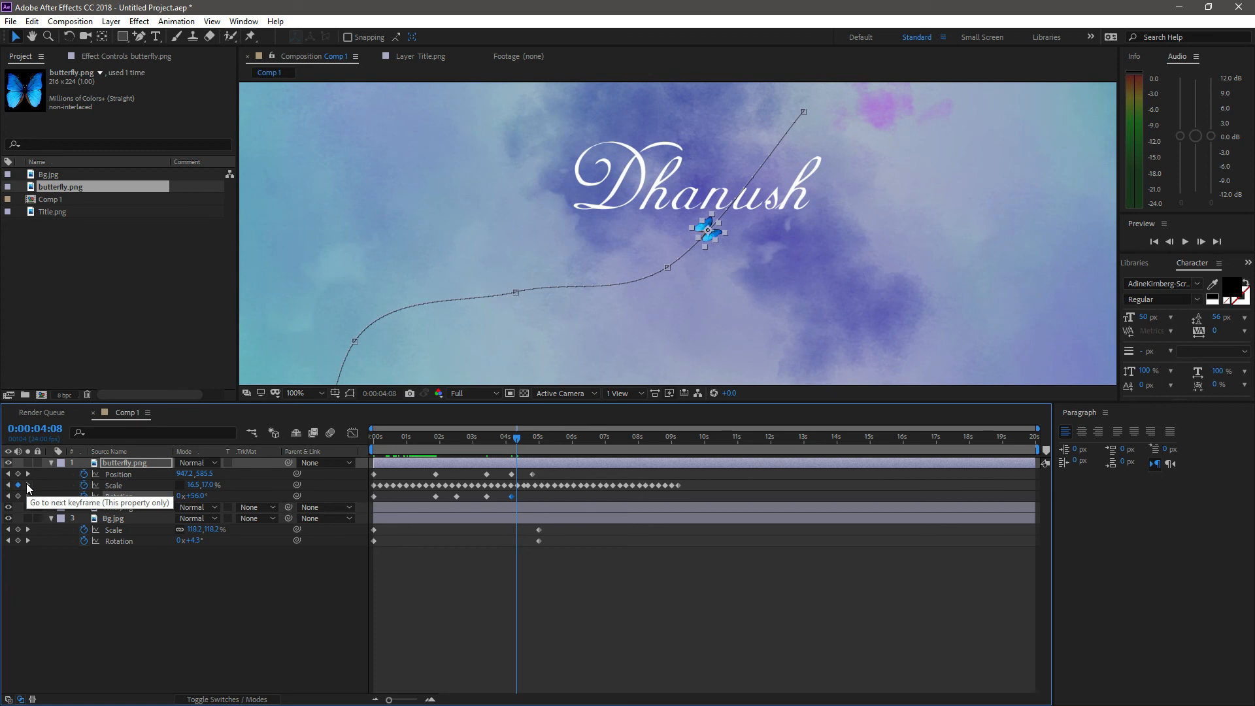
{"action": "left_click", "coordinate": [27, 474]}
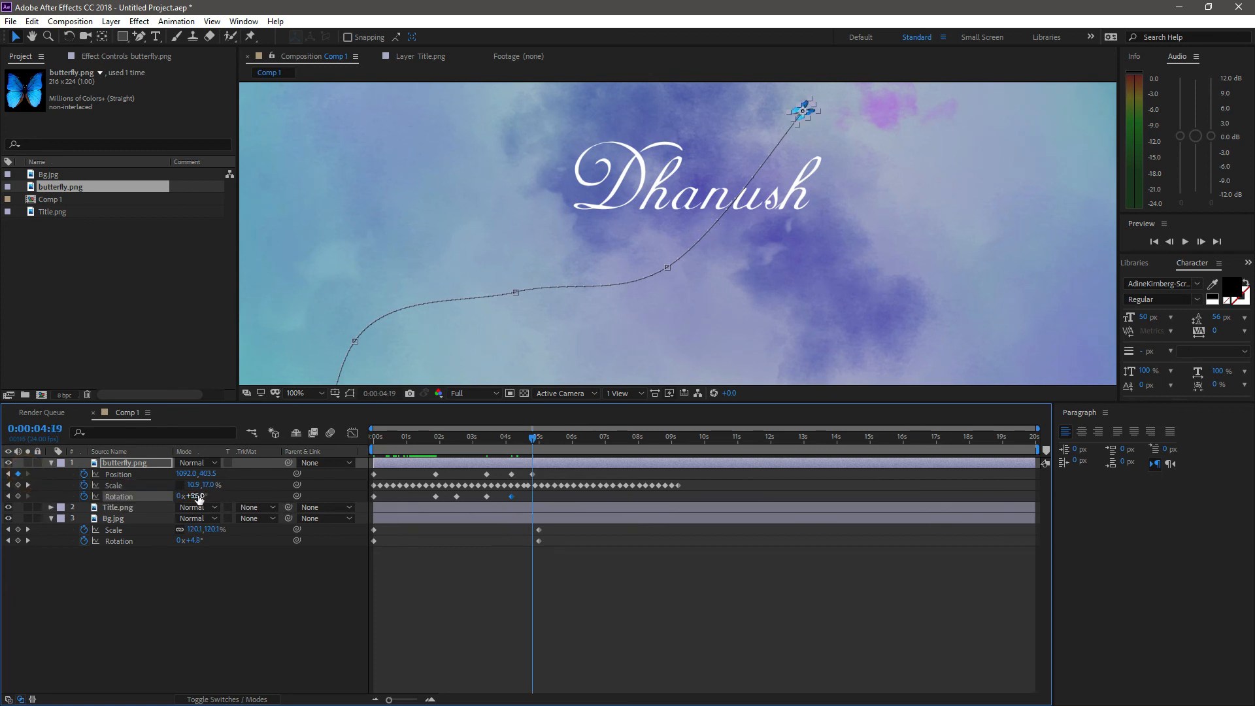
{"action": "left_click_drag", "start_coordinate": [199, 498], "coordinate": [183, 495]}
{"action": "mouse_move", "coordinate": [540, 441]}
{"action": "left_mouse_down"}
{"action": "mouse_move", "coordinate": [359, 445]}
{"action": "mouse_move", "coordinate": [532, 455]}
{"action": "left_mouse_up"}
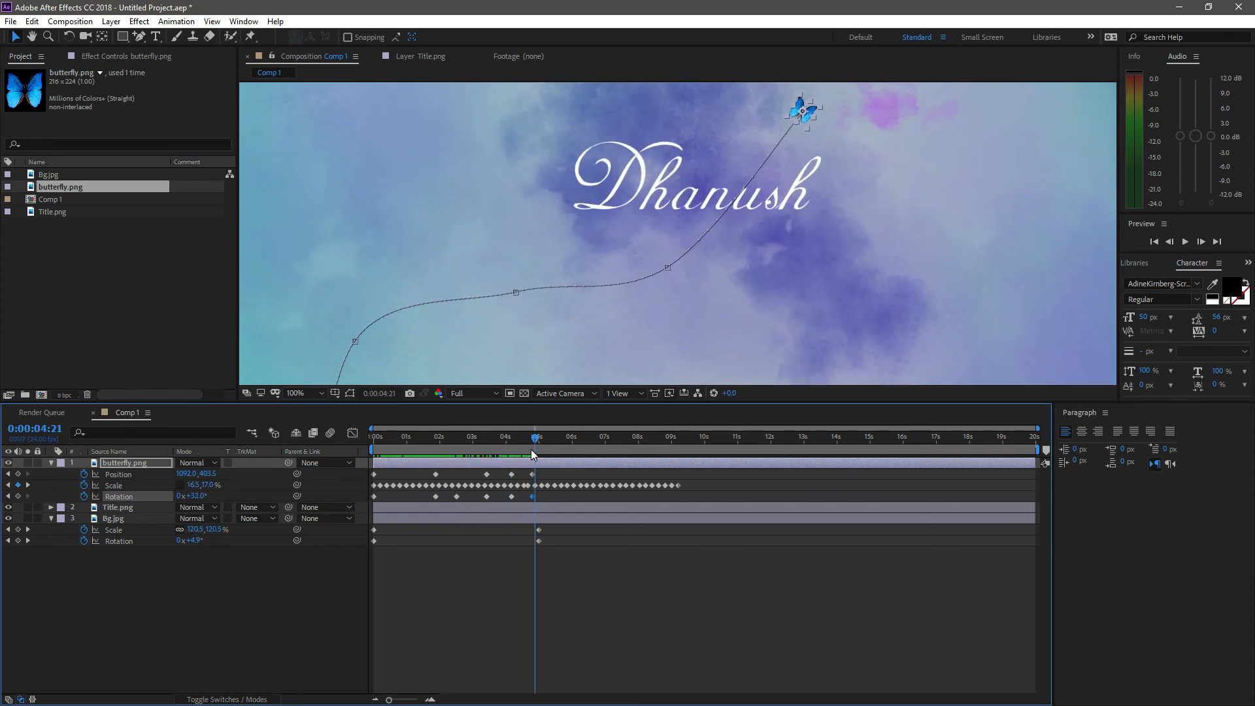
Step: Move the butterfly's Position and Rotation keyframes at 0:00:03:10 together to 0:00:03:02
{"action": "left_click", "coordinate": [486, 473]}
{"action": "left_click", "coordinate": [486, 496]}
{"action": "left_click", "coordinate": [488, 475], "text": "shift"}
{"action": "left_click_drag", "start_coordinate": [486, 496], "coordinate": [476, 497]}
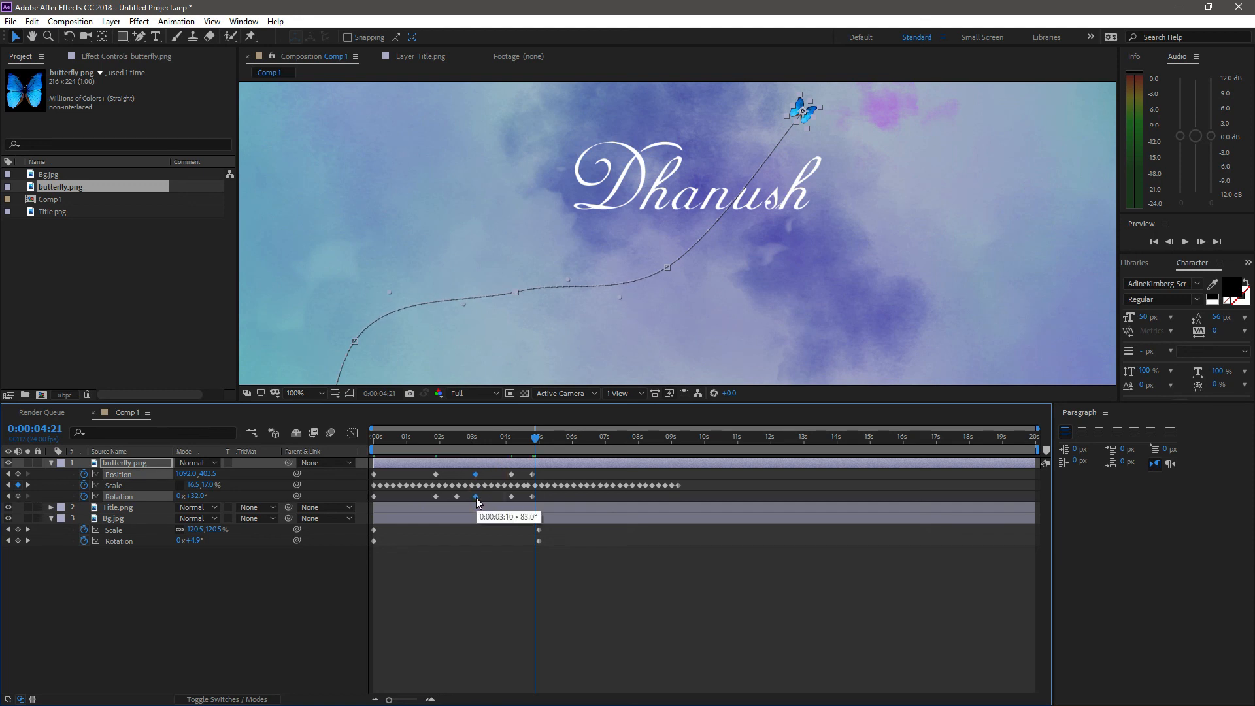
Step: Shift the butterfly's Position and Rotation keyframes from 0:00:01:21 through 0:00:03:02 about half a second earlier
{"action": "left_click", "coordinate": [436, 473]}
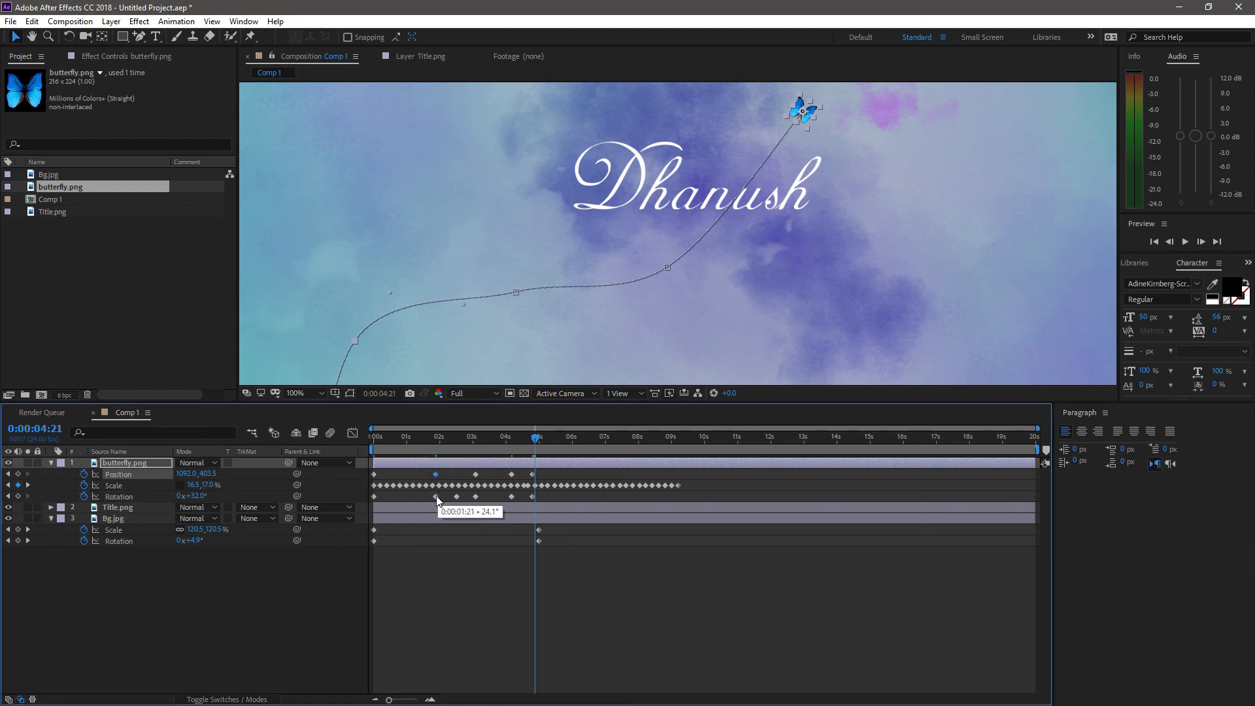
{"action": "left_click", "coordinate": [435, 496], "text": "shift"}
{"action": "left_click", "coordinate": [474, 496], "text": "shift"}
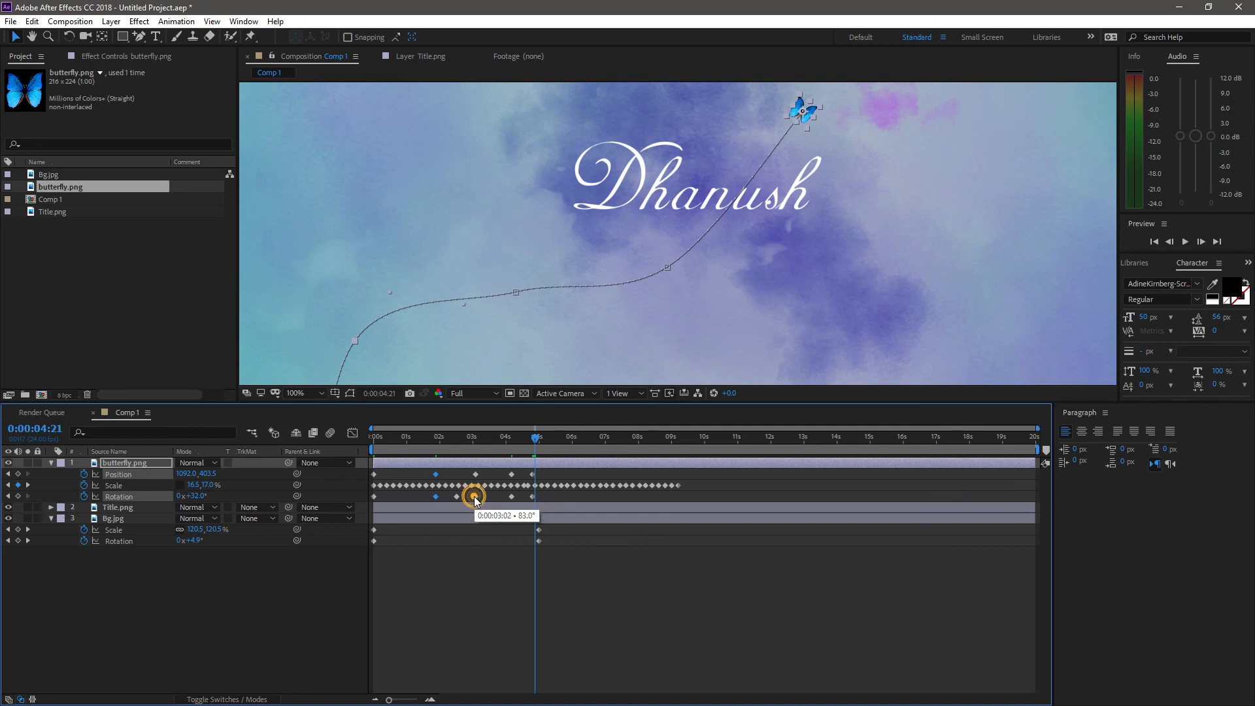
{"action": "left_click", "coordinate": [476, 473], "text": "shift"}
{"action": "left_click", "coordinate": [474, 497]}
{"action": "left_click_drag", "start_coordinate": [473, 496], "coordinate": [458, 499]}
Step: Move the butterfly's Position and Rotation keyframes at 0:00:04:04 slightly less than half a second earlier and review the flight up to 0:00:05:00
{"action": "left_click", "coordinate": [511, 497]}
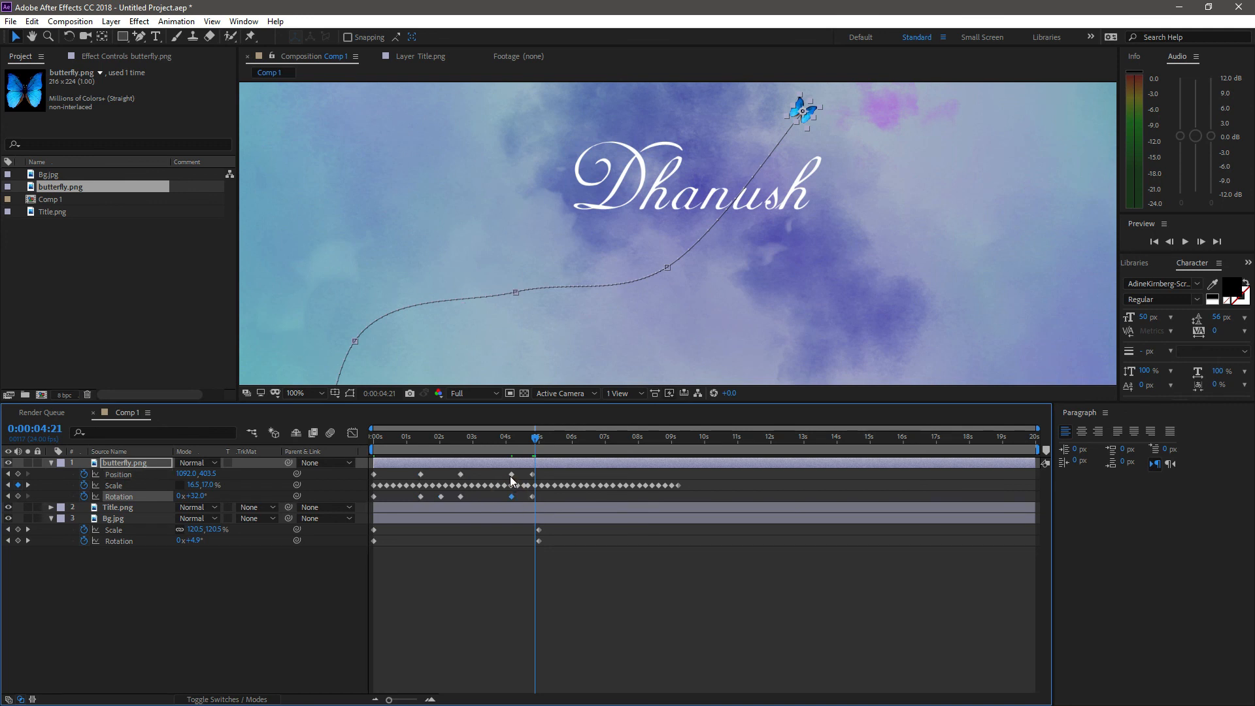
{"action": "left_click", "coordinate": [511, 474], "text": "shift"}
{"action": "left_click_drag", "start_coordinate": [511, 473], "coordinate": [498, 474]}
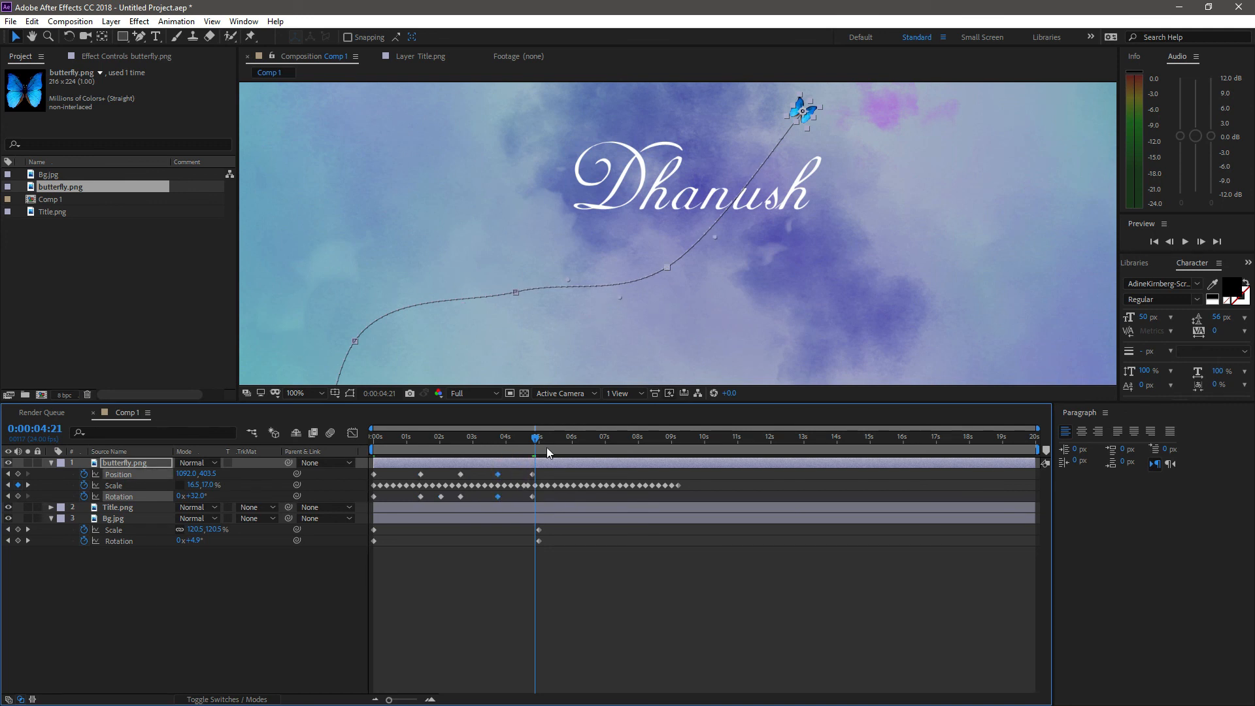
{"action": "left_click_drag", "start_coordinate": [380, 444], "coordinate": [495, 445]}
{"action": "left_click", "coordinate": [529, 443]}
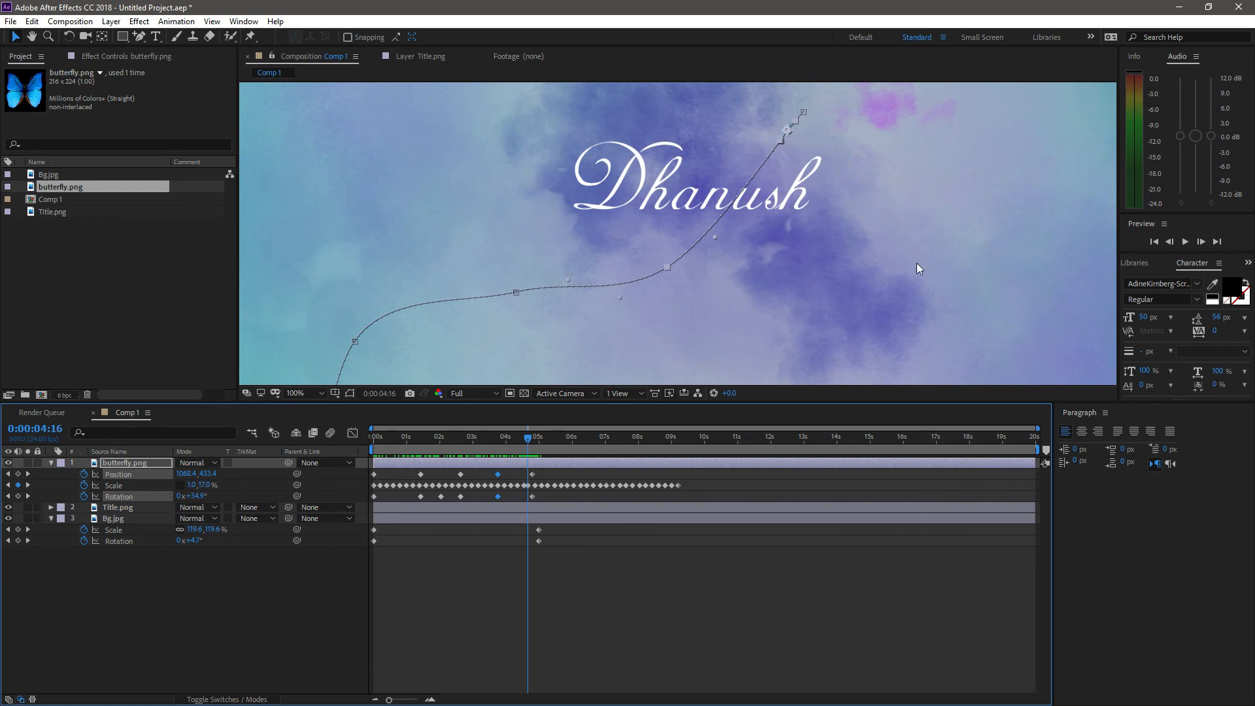
{"action": "scroll", "coordinate": [829, 242], "scroll_direction": "down", "scroll_amount": 2}
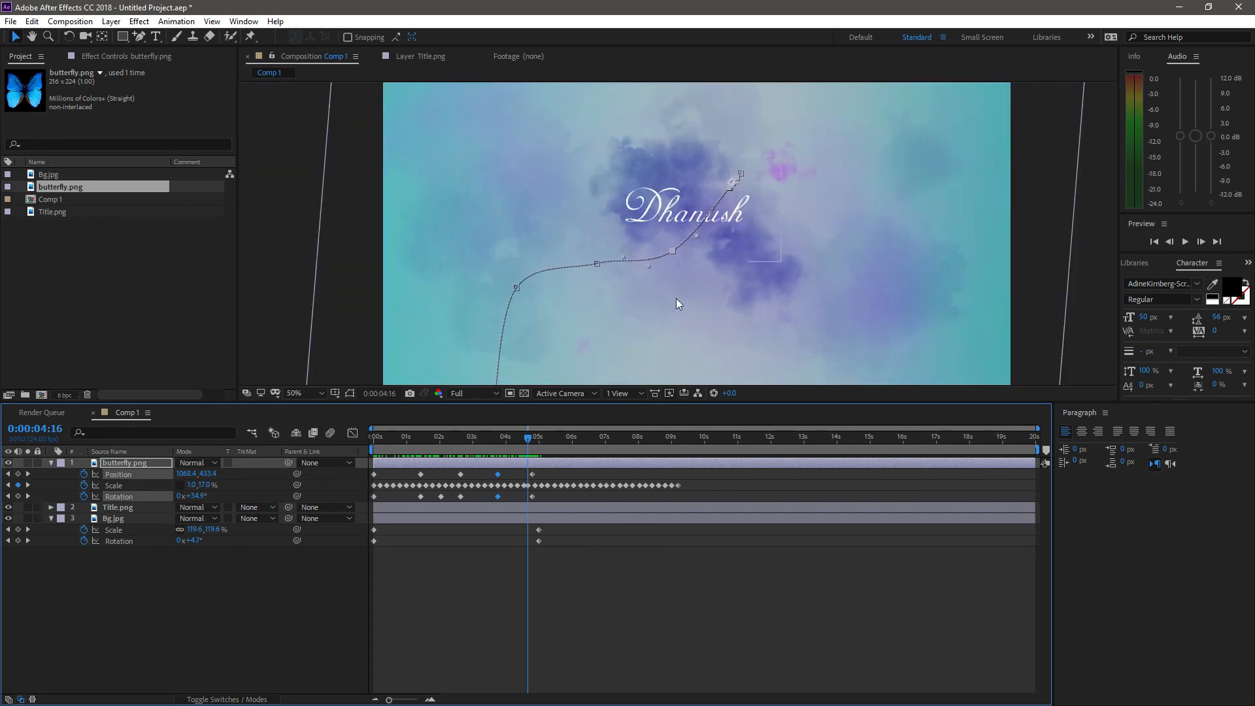
{"action": "left_click_drag", "start_coordinate": [529, 441], "coordinate": [539, 442]}
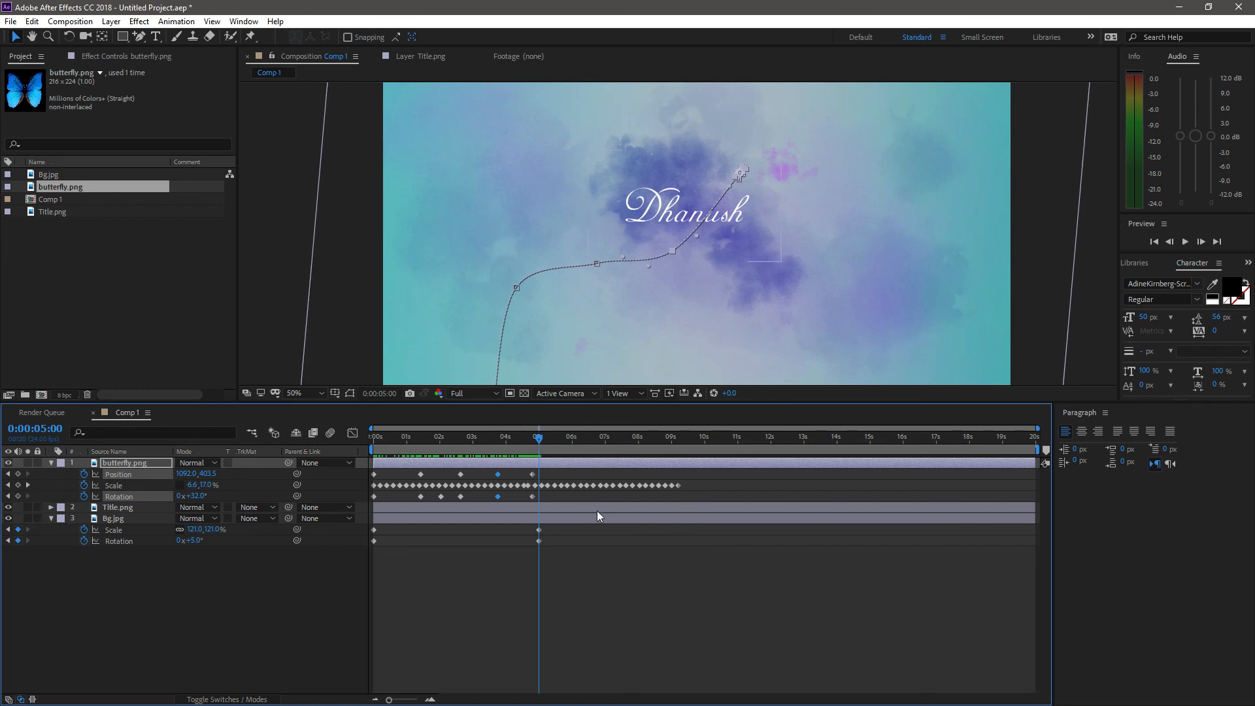
Step: Collapse the expanded properties of the Bg.jpg and butterfly.png layers and deselect all layers
{"action": "left_click", "coordinate": [557, 506]}
{"action": "left_click", "coordinate": [551, 520]}
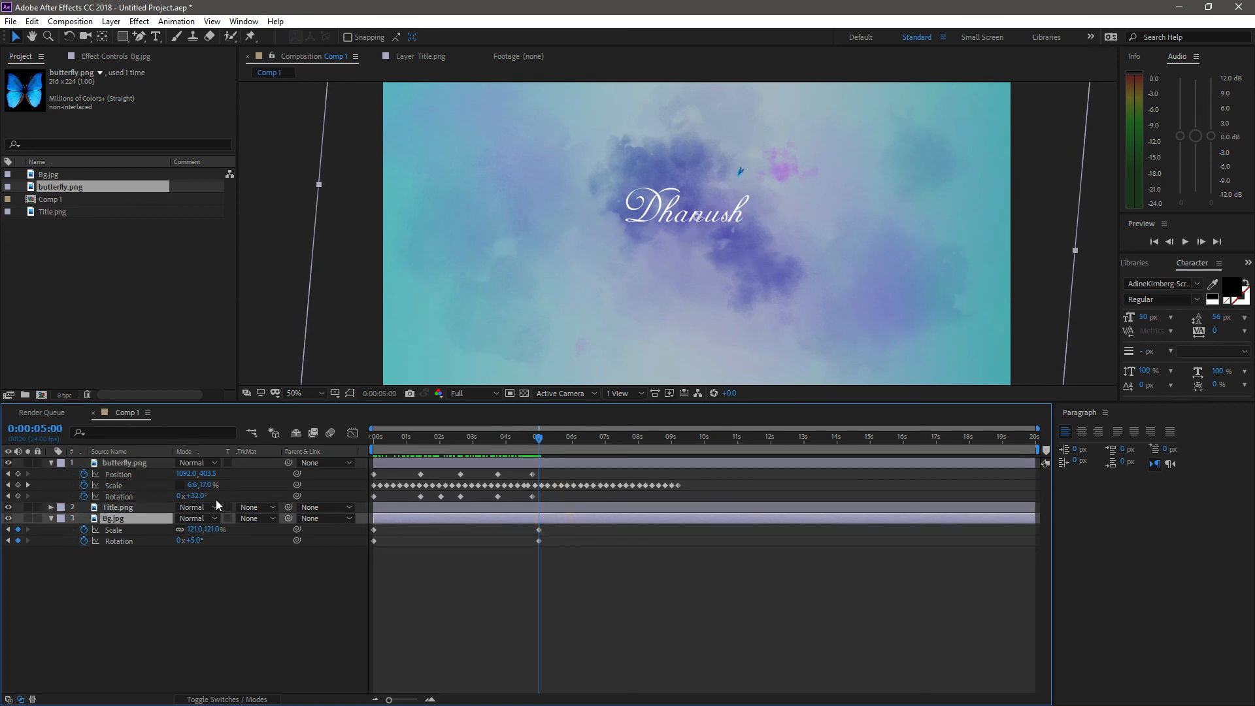
{"action": "left_click", "coordinate": [51, 518]}
{"action": "left_click", "coordinate": [51, 507]}
{"action": "left_click", "coordinate": [51, 507]}
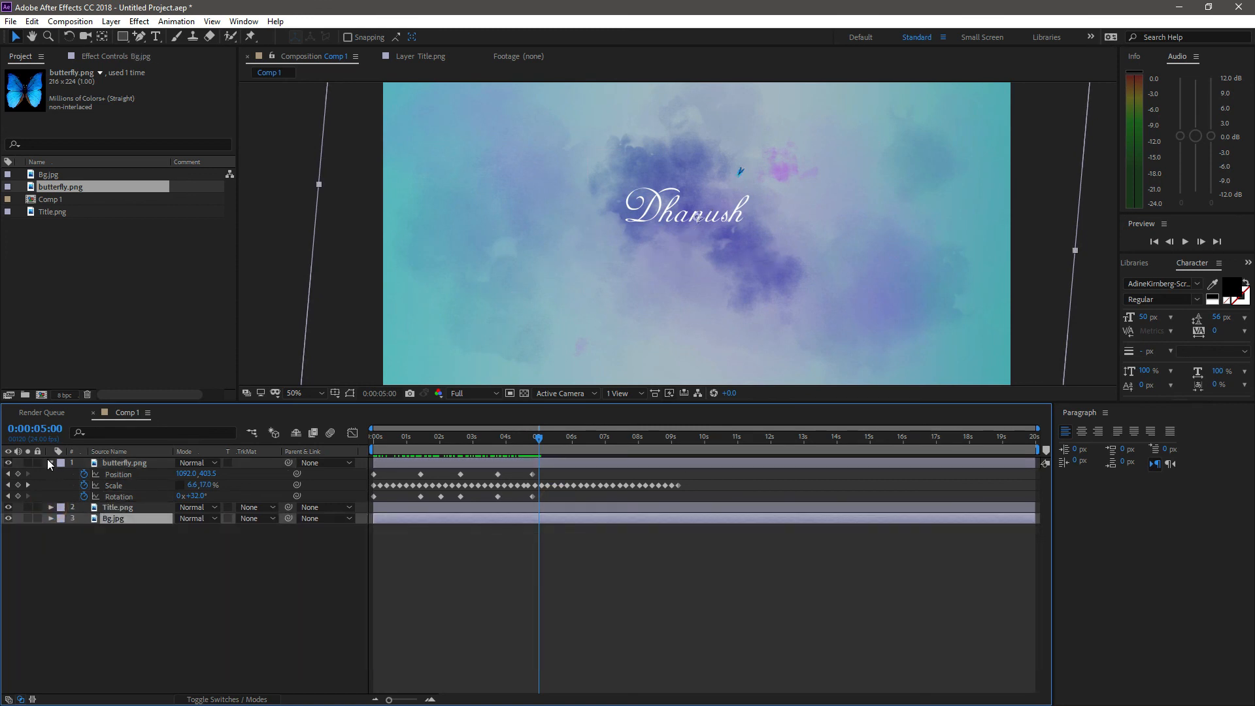
{"action": "left_click", "coordinate": [51, 462]}
{"action": "left_click", "coordinate": [252, 560]}
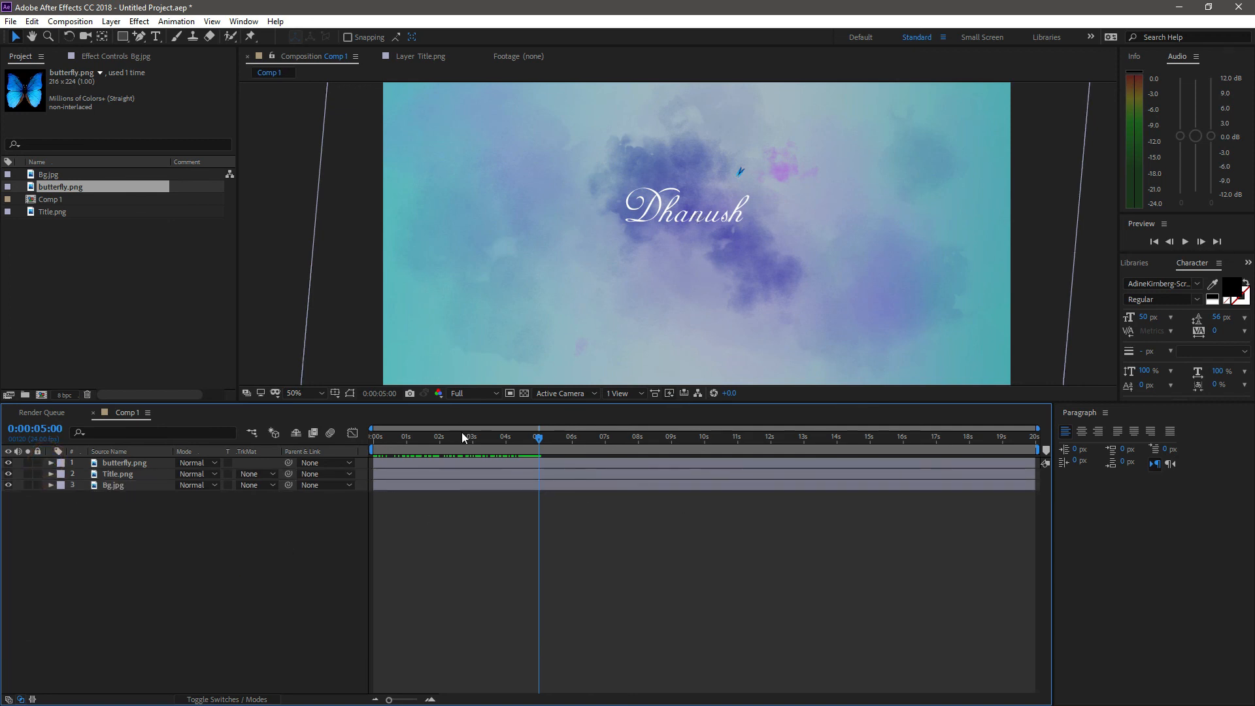
Step: Show the Opacity of the Title.png layer and add a 100% keyframe at 0:00:04:13
{"action": "left_click_drag", "start_coordinate": [390, 441], "coordinate": [522, 428]}
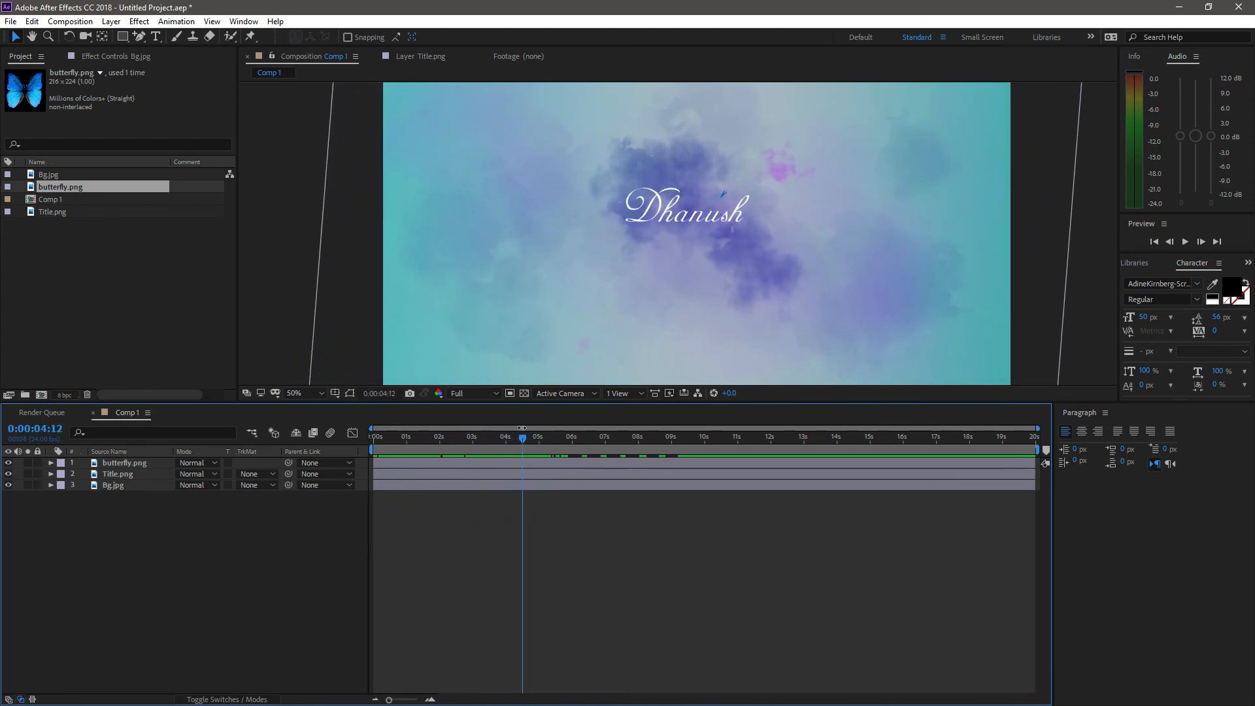
{"action": "left_click", "coordinate": [513, 475]}
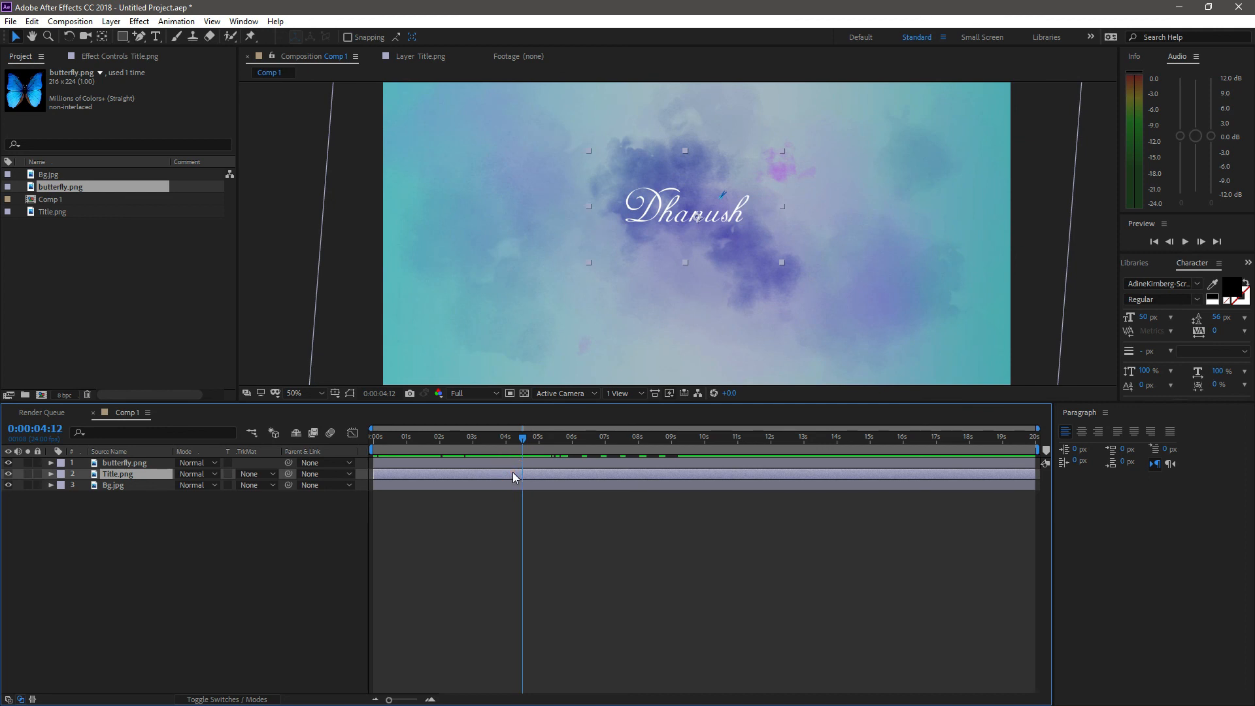
{"action": "key", "text": "t"}
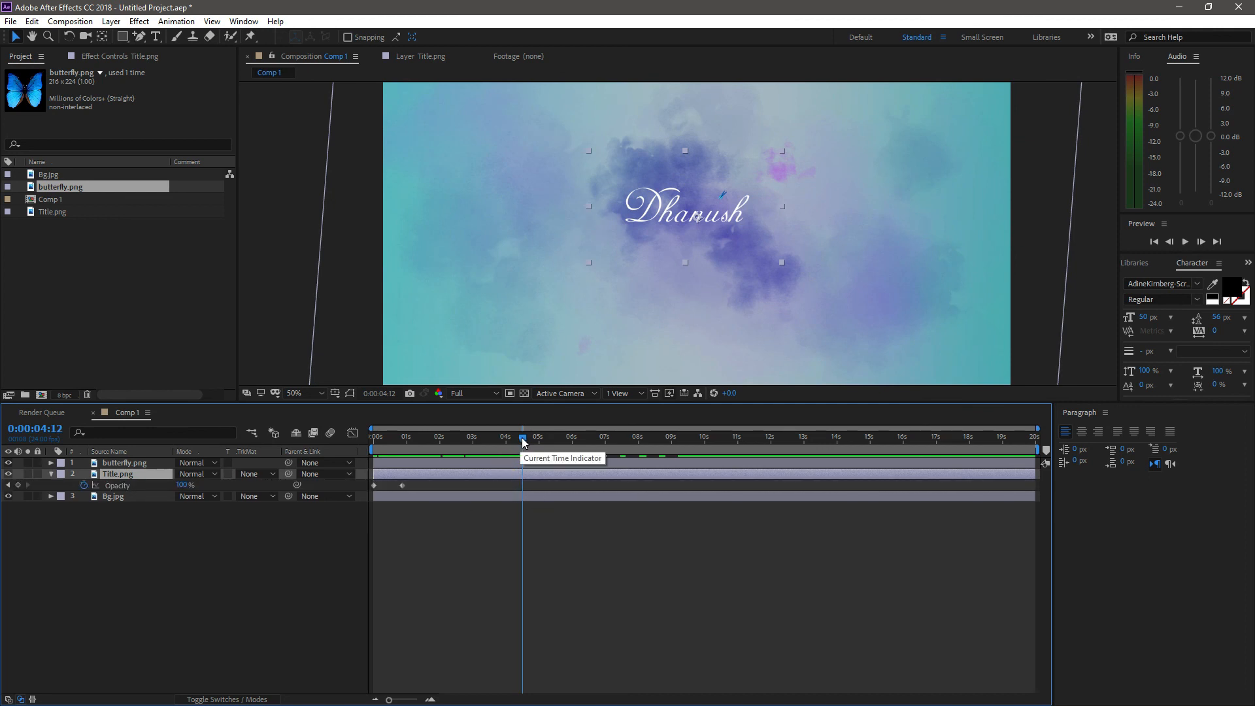
{"action": "mouse_move", "coordinate": [521, 437]}
{"action": "left_mouse_down"}
{"action": "mouse_move", "coordinate": [504, 437]}
{"action": "mouse_move", "coordinate": [523, 437]}
{"action": "left_mouse_up"}
{"action": "left_click", "coordinate": [18, 484]}
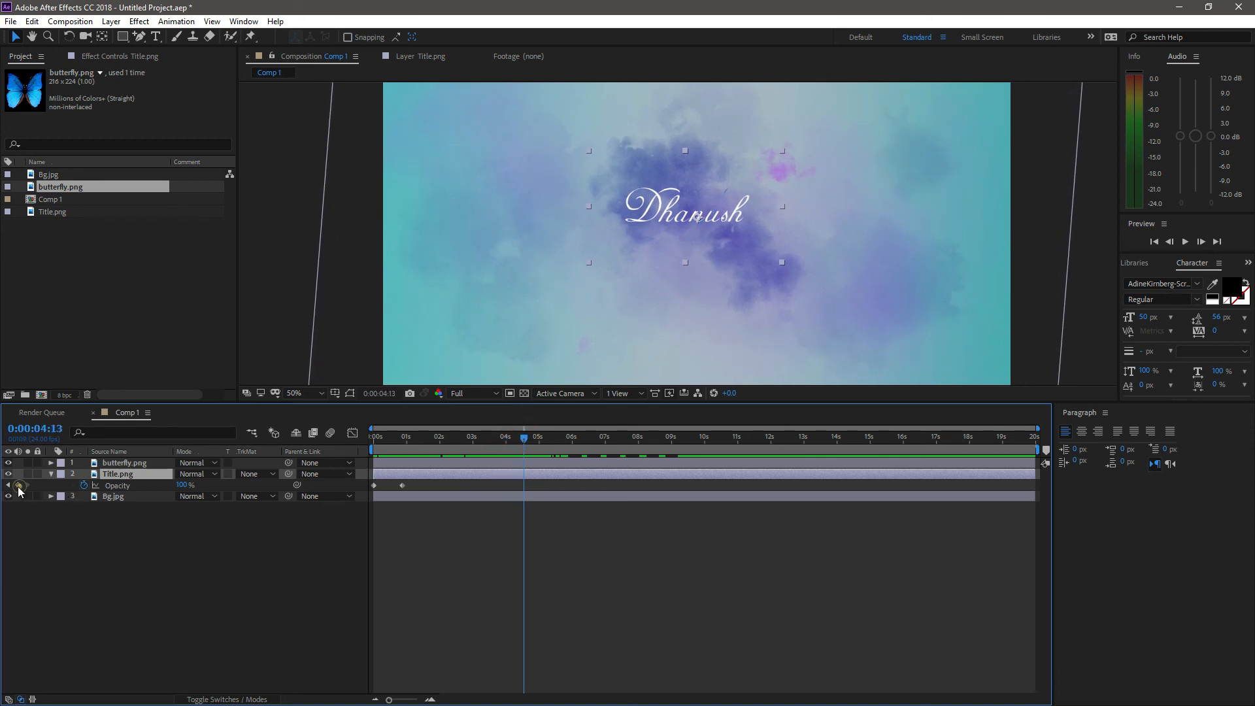
Step: Fade the title out to 0% Opacity at 0:00:04:22, move the fade's starting keyframe to 0:00:04:09, and preview it
{"action": "left_click_drag", "start_coordinate": [522, 437], "coordinate": [536, 437]}
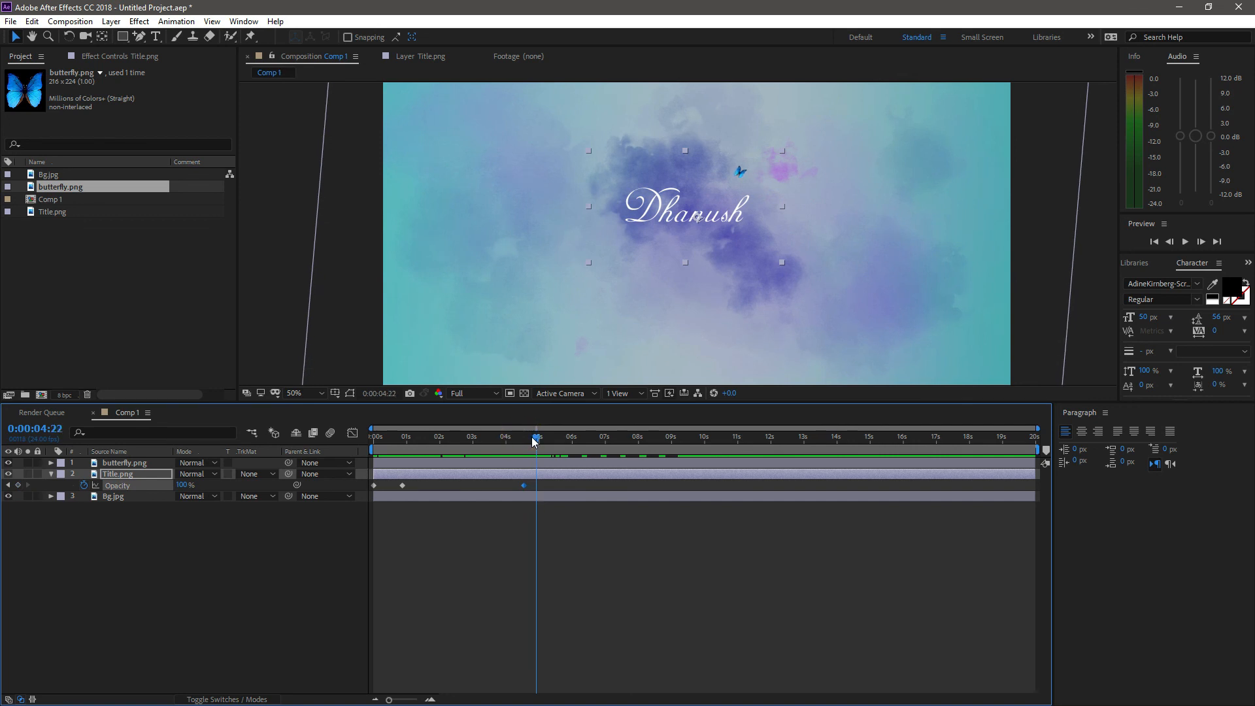
{"action": "left_click", "coordinate": [185, 485]}
{"action": "type", "text": "0"}
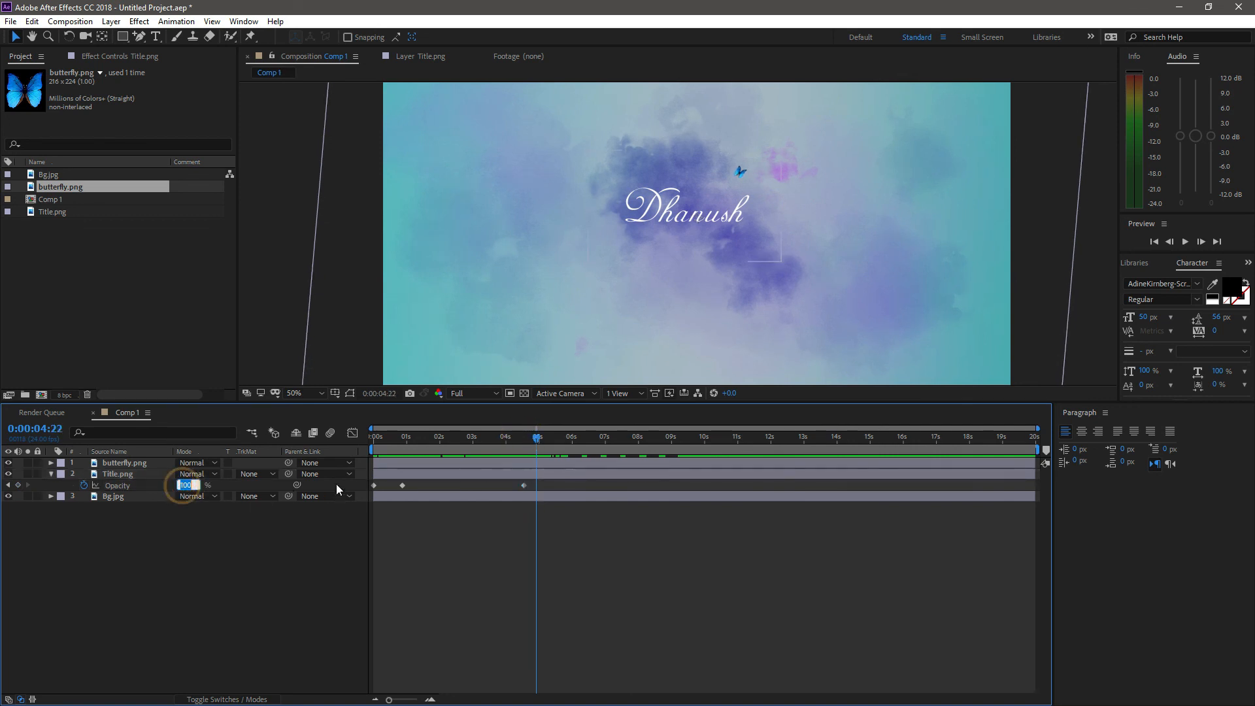
{"action": "key", "text": "Return"}
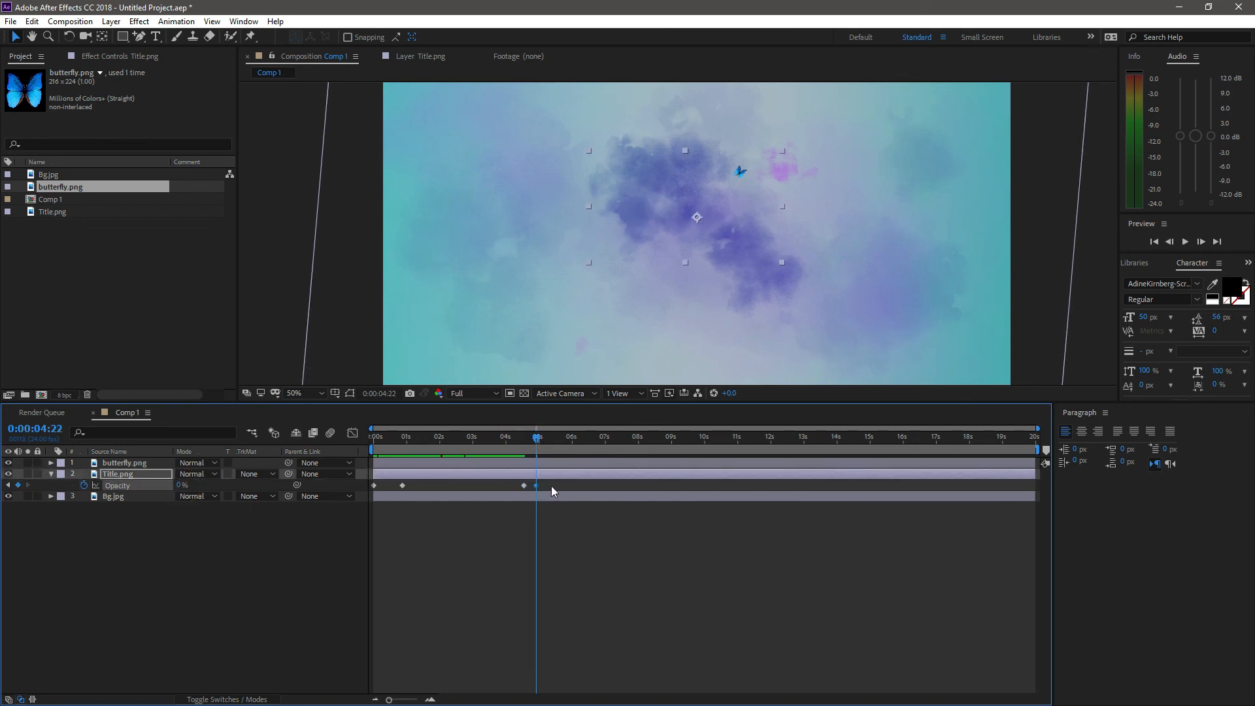
{"action": "left_click_drag", "start_coordinate": [523, 485], "coordinate": [518, 485]}
{"action": "left_click_drag", "start_coordinate": [425, 445], "coordinate": [540, 439]}
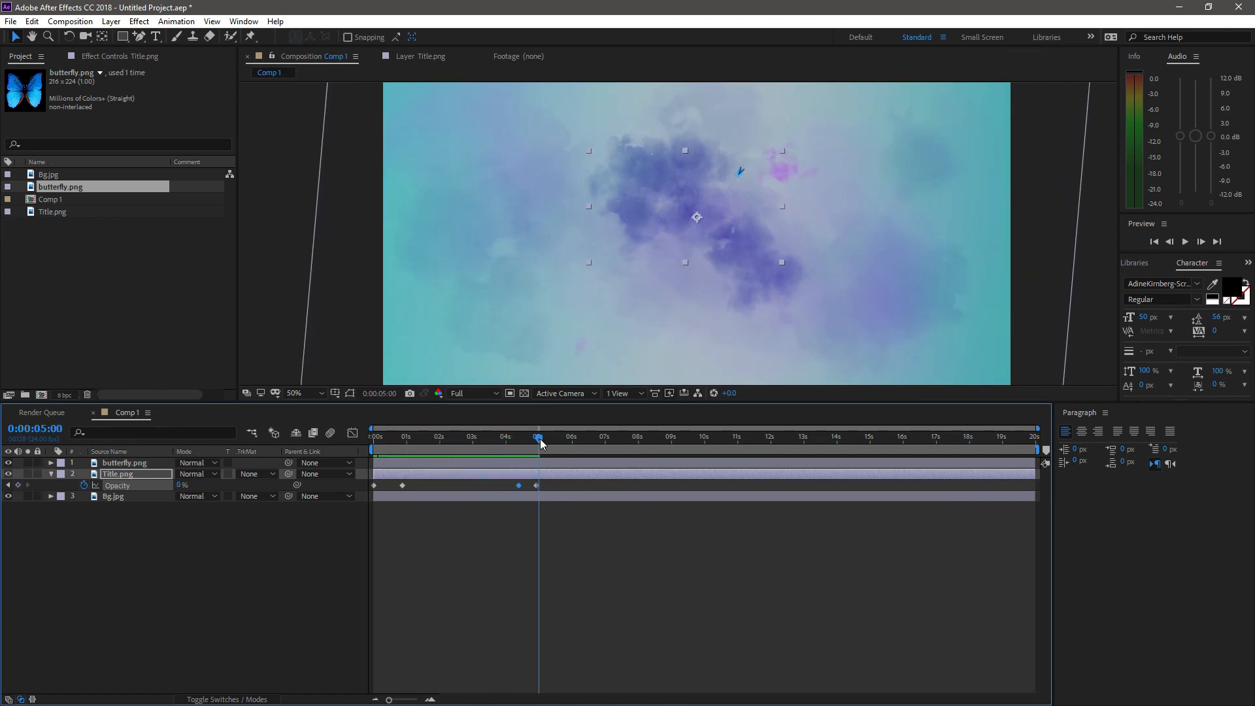
Step: Show the Opacity of the butterfly.png layer and add a 100% keyframe at 0:00:04:09
{"action": "left_click", "coordinate": [510, 464]}
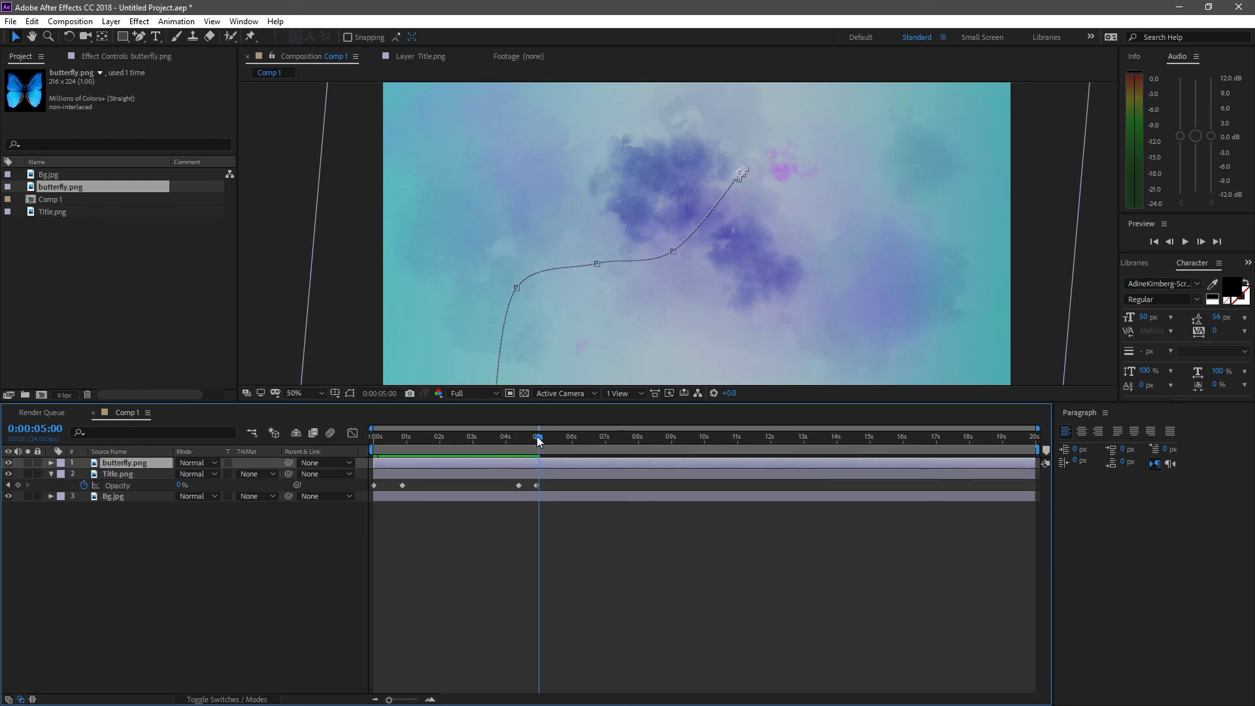
{"action": "left_click_drag", "start_coordinate": [535, 436], "coordinate": [516, 440]}
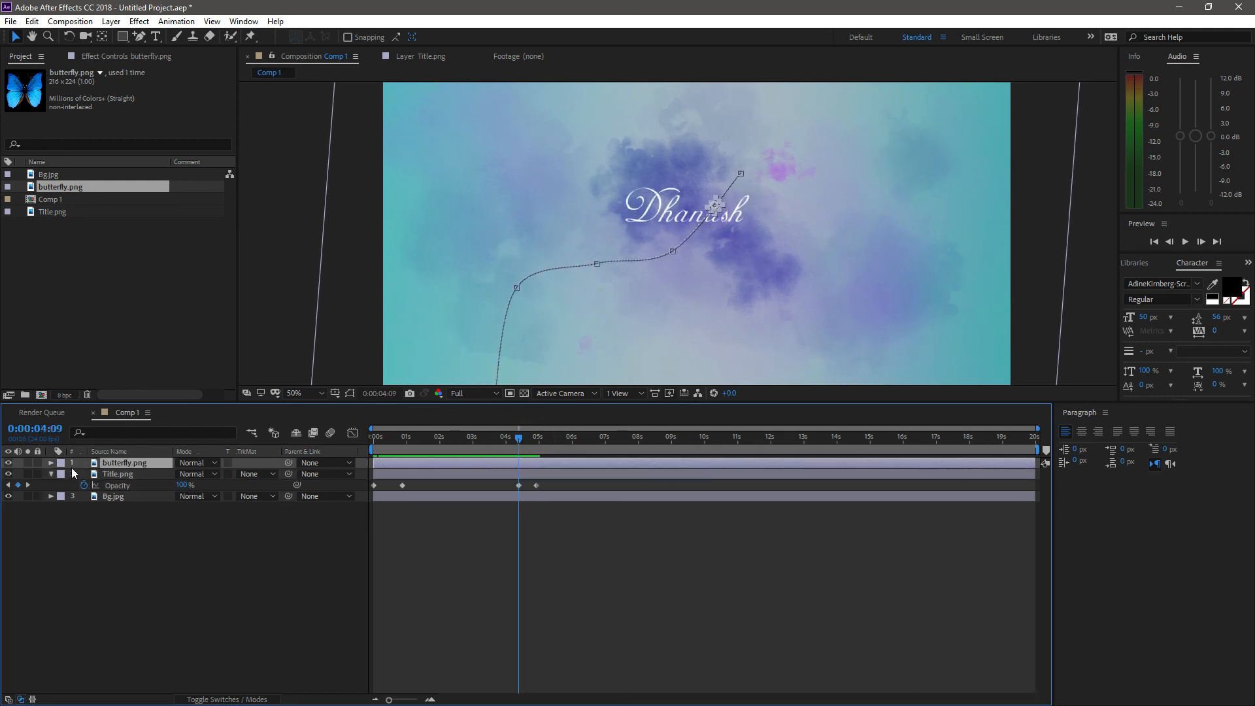
{"action": "key", "text": "t"}
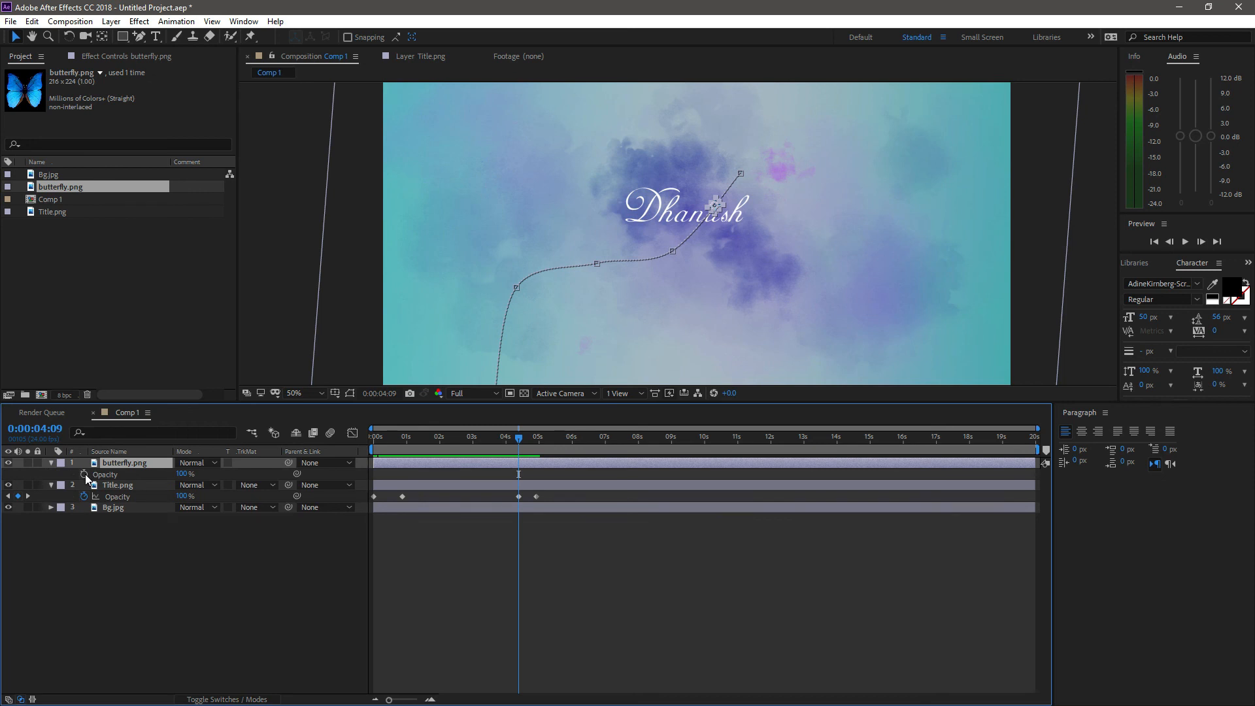
{"action": "left_click", "coordinate": [85, 474]}
Step: Fade the butterfly out to 0% Opacity at 0:00:04:21, deselect the layer, and review the animation from earlier times
{"action": "left_click_drag", "start_coordinate": [520, 437], "coordinate": [536, 437]}
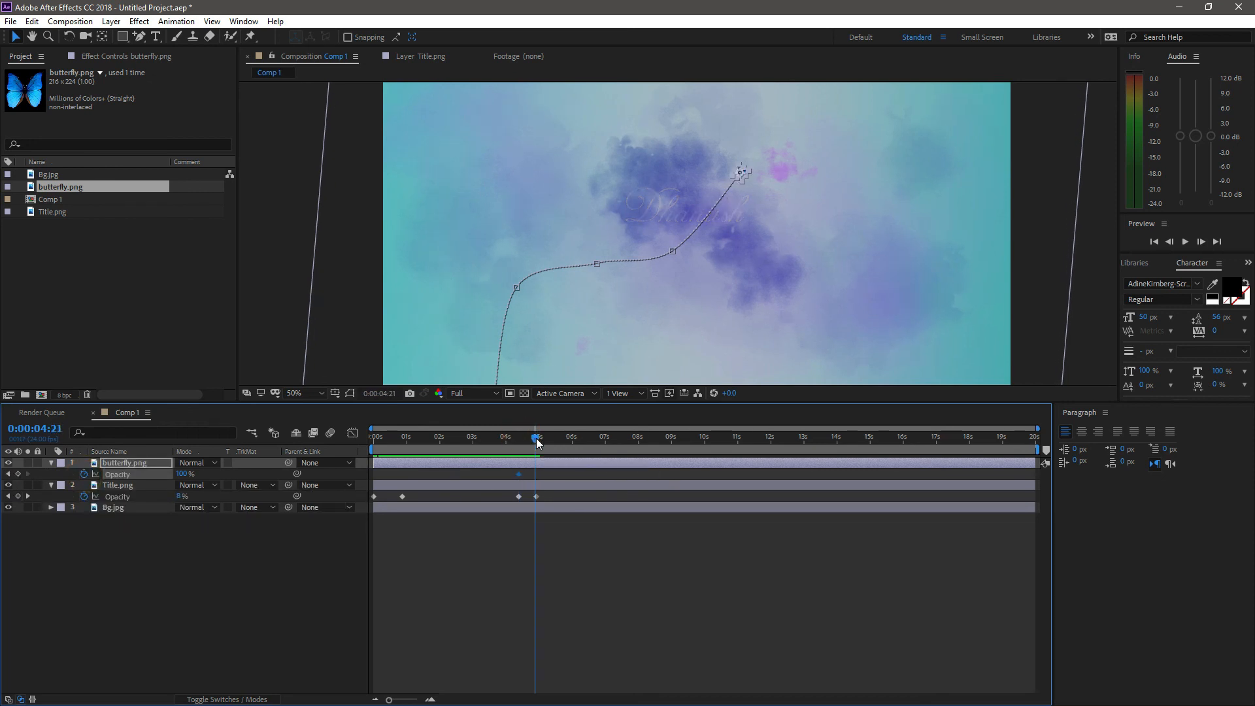
{"action": "left_click", "coordinate": [183, 473]}
{"action": "type", "text": "0"}
{"action": "key", "text": "Return"}
{"action": "left_click", "coordinate": [562, 602]}
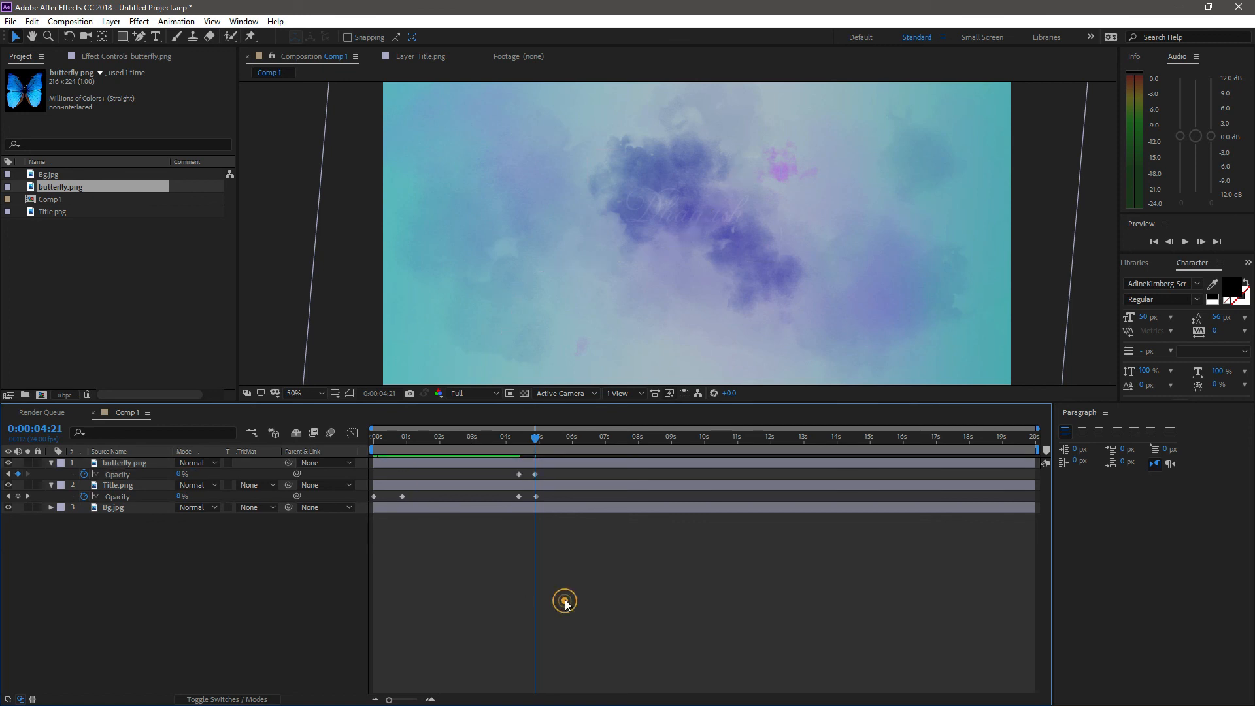
{"action": "left_click_drag", "start_coordinate": [535, 438], "coordinate": [443, 460]}
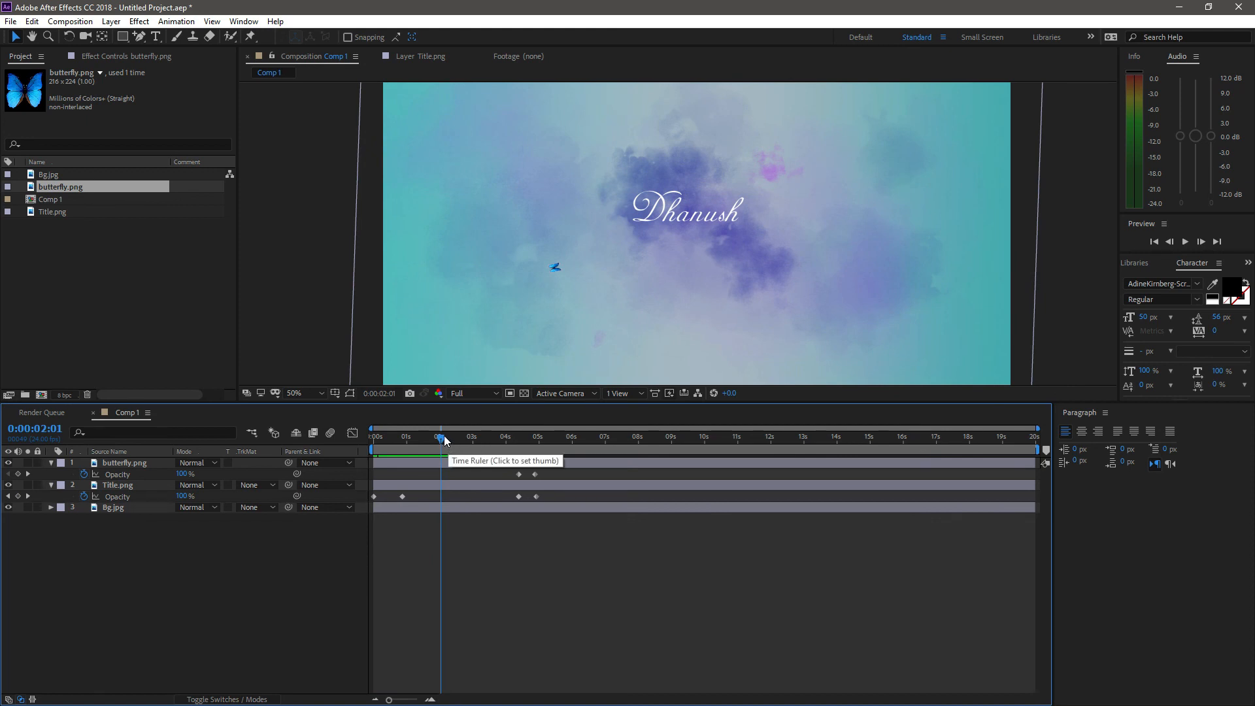
{"action": "left_click_drag", "start_coordinate": [448, 440], "coordinate": [500, 439]}
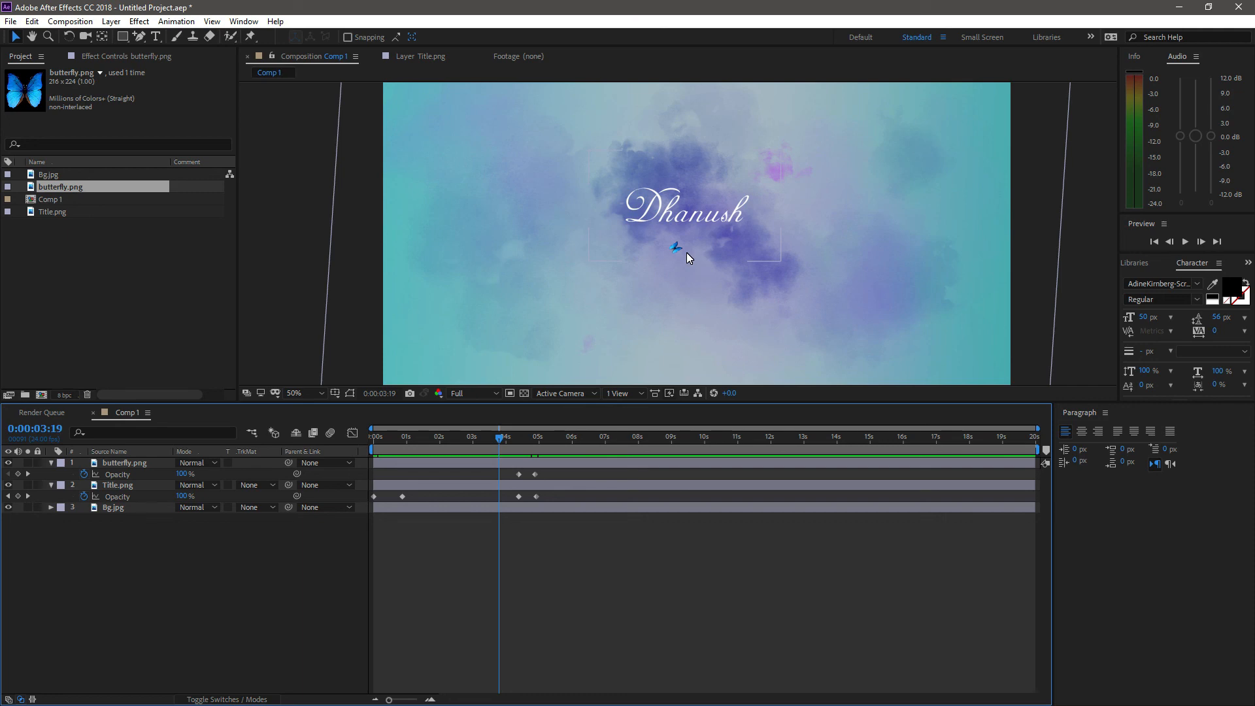
{"action": "right_click", "coordinate": [52, 228]}
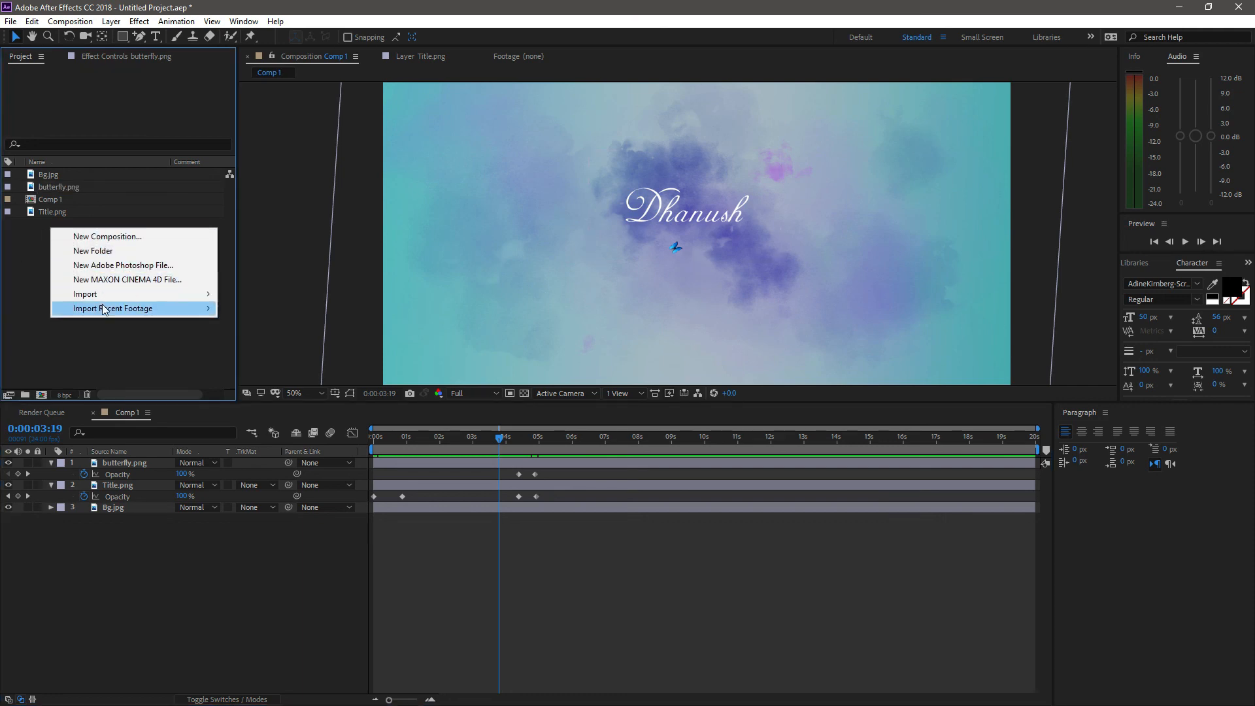
{"action": "mouse_move", "coordinate": [105, 299]}
{"action": "left_click", "coordinate": [276, 291]}
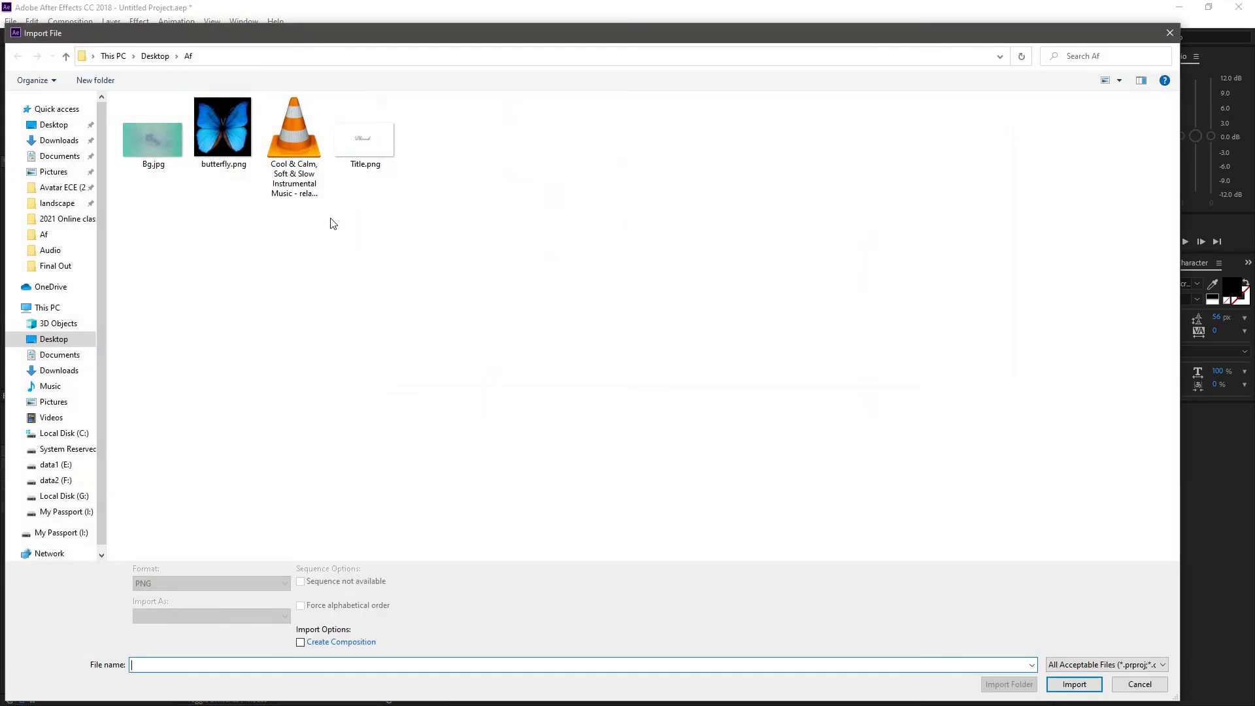
{"action": "left_click", "coordinate": [295, 149]}
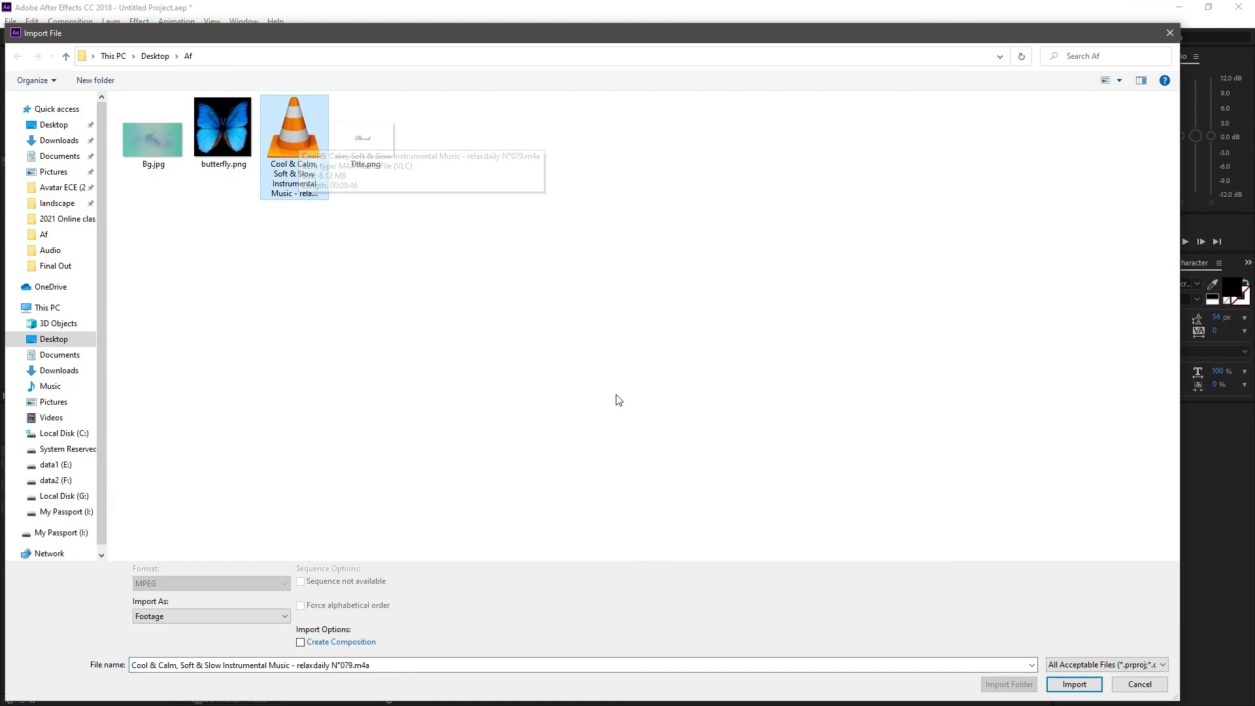
{"action": "left_click", "coordinate": [1140, 685]}
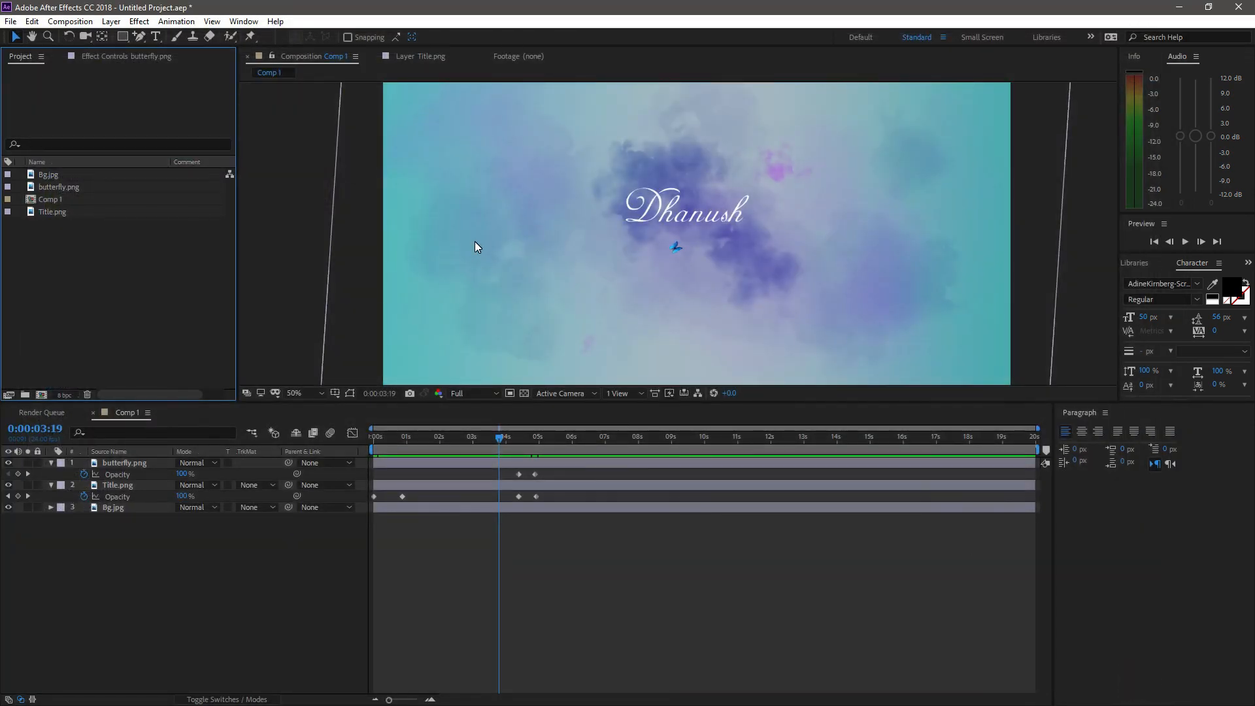